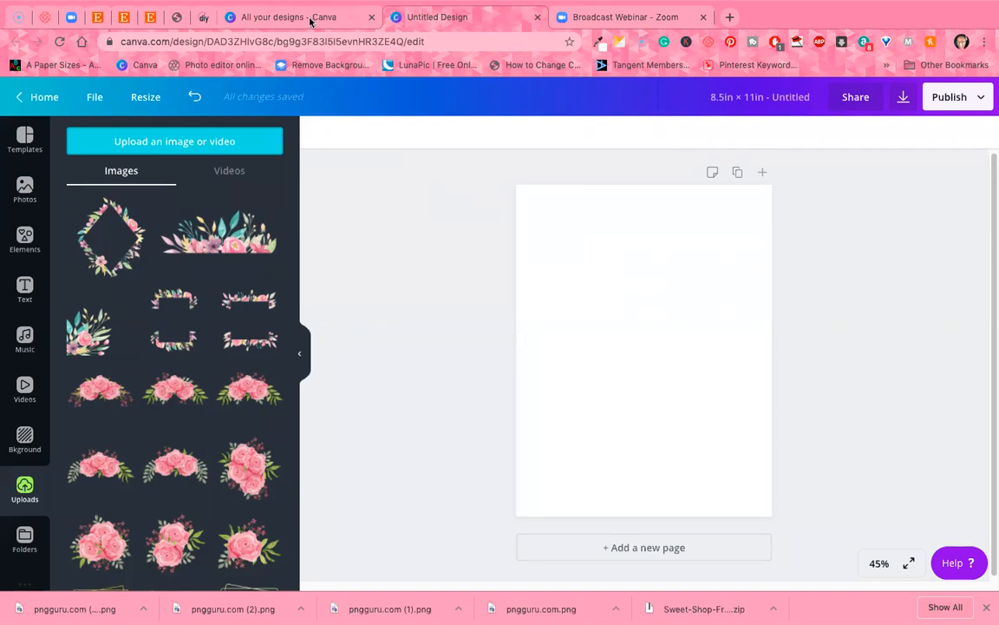
# Check the custom 8.5 × 11 in page size on the designs page, and return to the untitled design
pyautogui.click(281, 17)
pyautogui.click(39, 233)
pyautogui.click(154, 232)
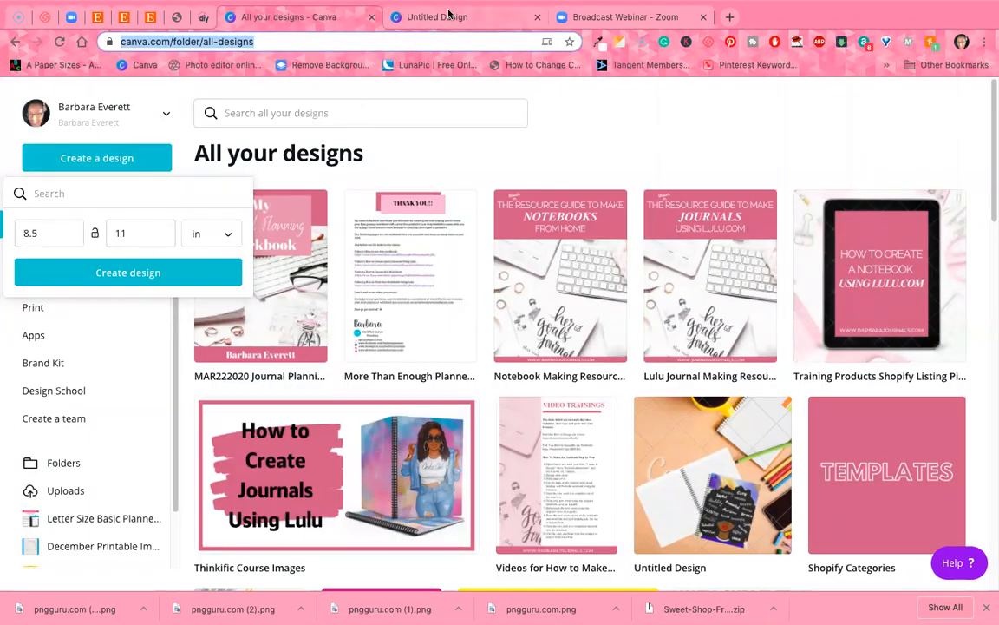
pyautogui.click(404, 16)
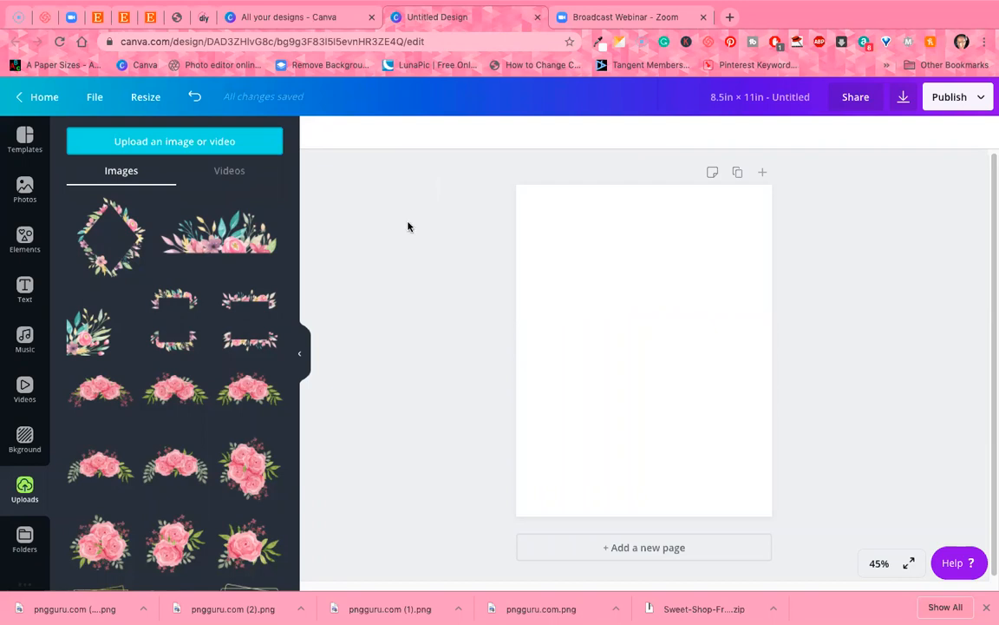
# Add the recently used straight line element to the page and scale it down to about one fifth of its size
pyautogui.click(25, 245)
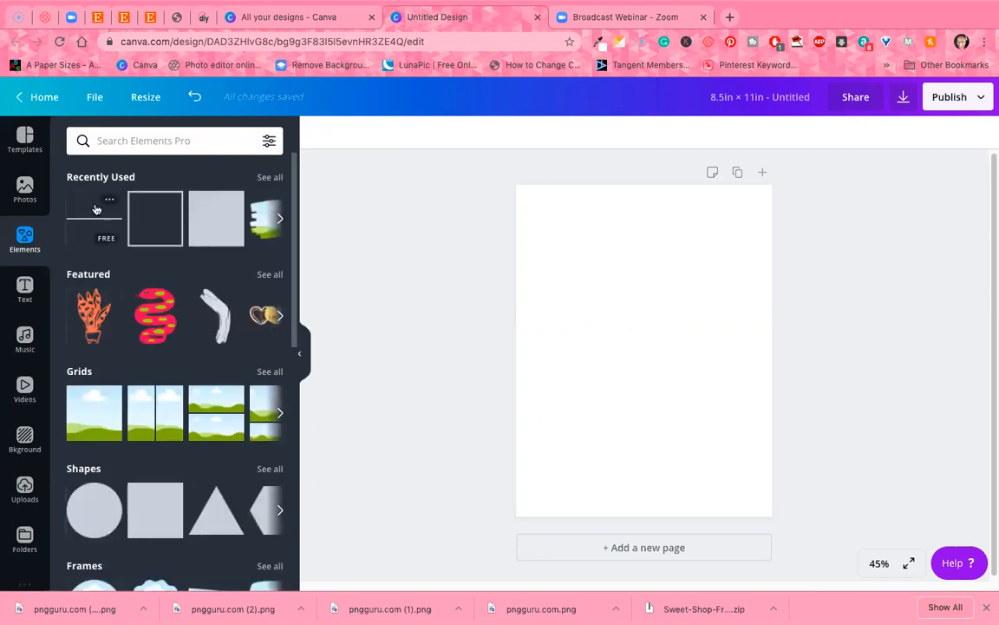
pyautogui.click(83, 225)
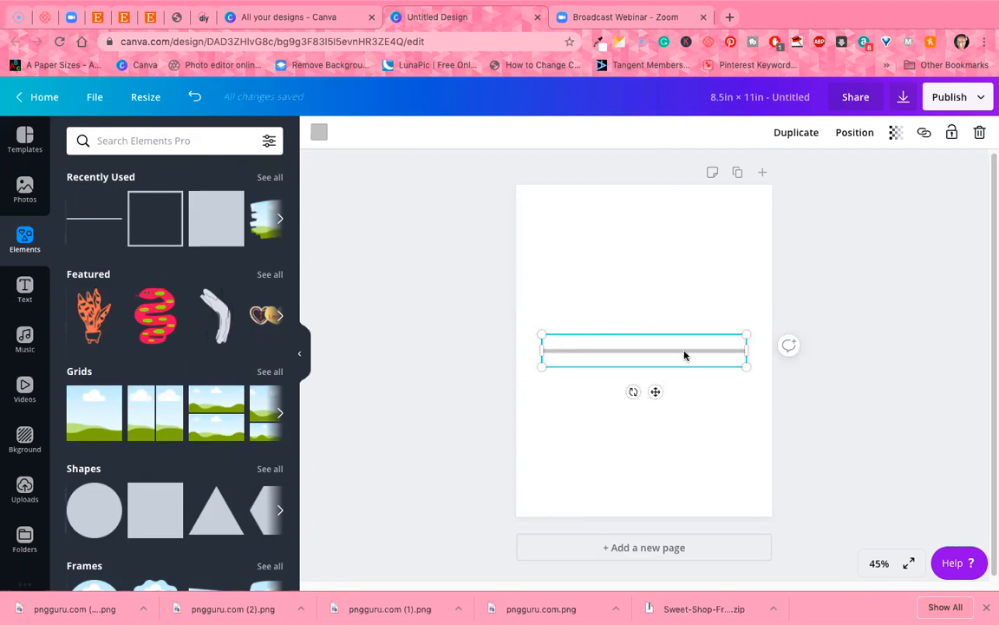
pyautogui.click(25, 487)
pyautogui.moveTo(745, 366); pyautogui.dragTo(583, 327)
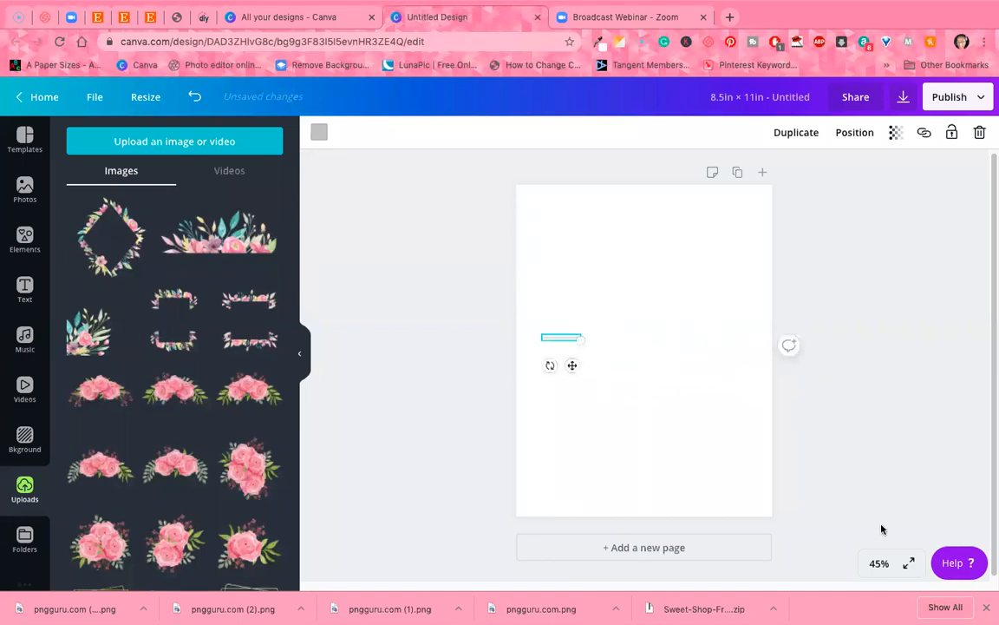
# Stretch the thin grey line horizontally until it spans the page between the side margins
pyautogui.click(319, 134)
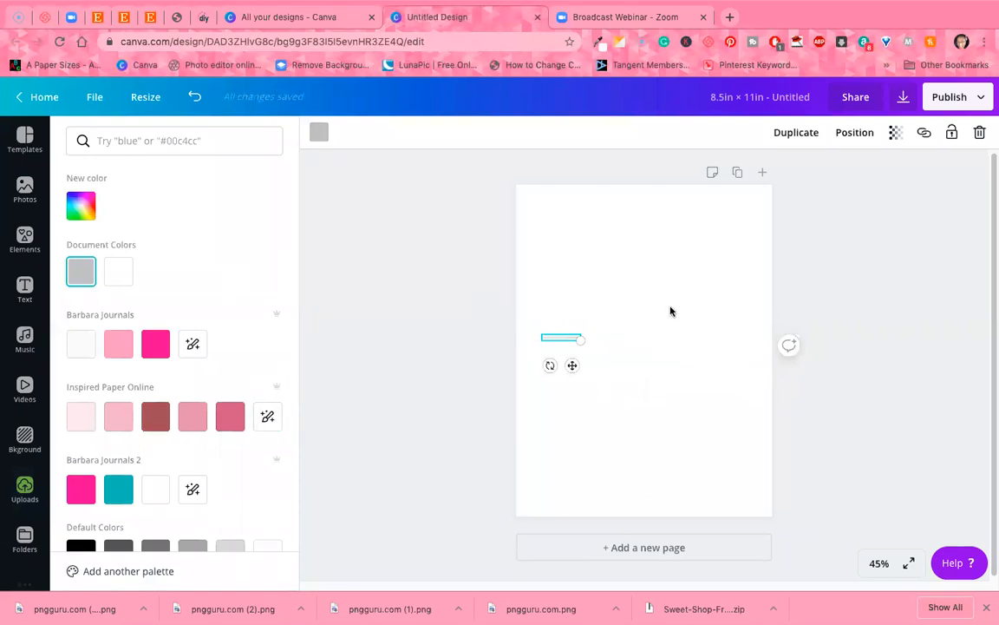
pyautogui.scroll(-1, 671, 312)
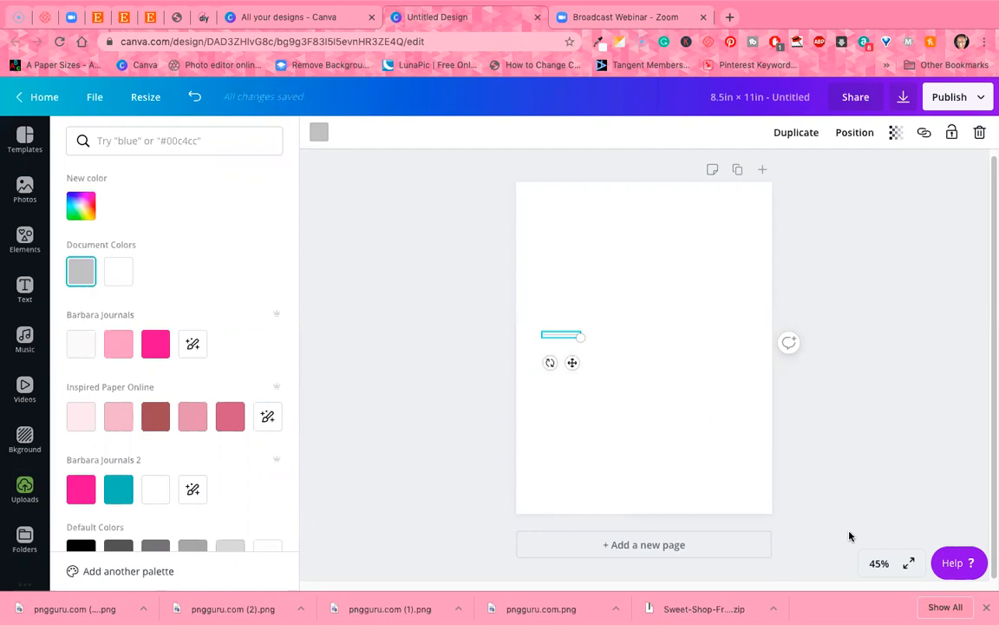
pyautogui.click(878, 562)
pyautogui.click(870, 346)
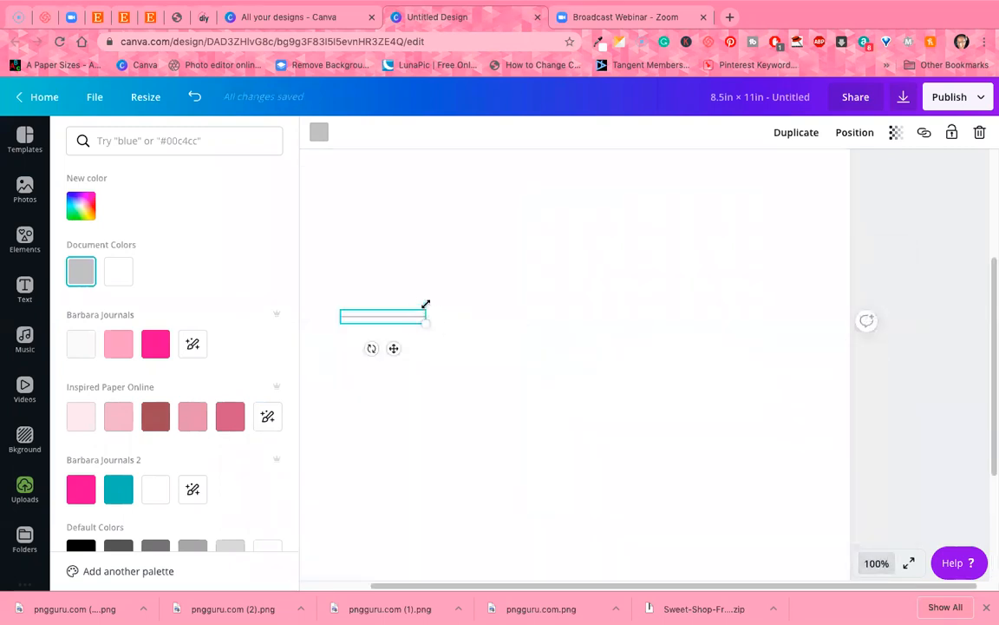
pyautogui.moveTo(426, 316); pyautogui.dragTo(866, 346)
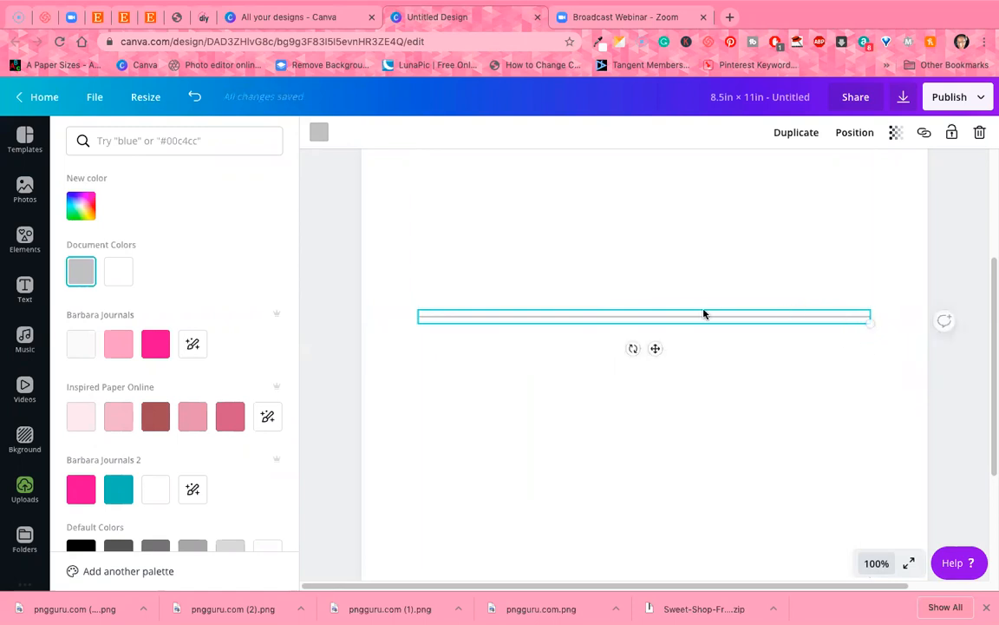
pyautogui.click(876, 563)
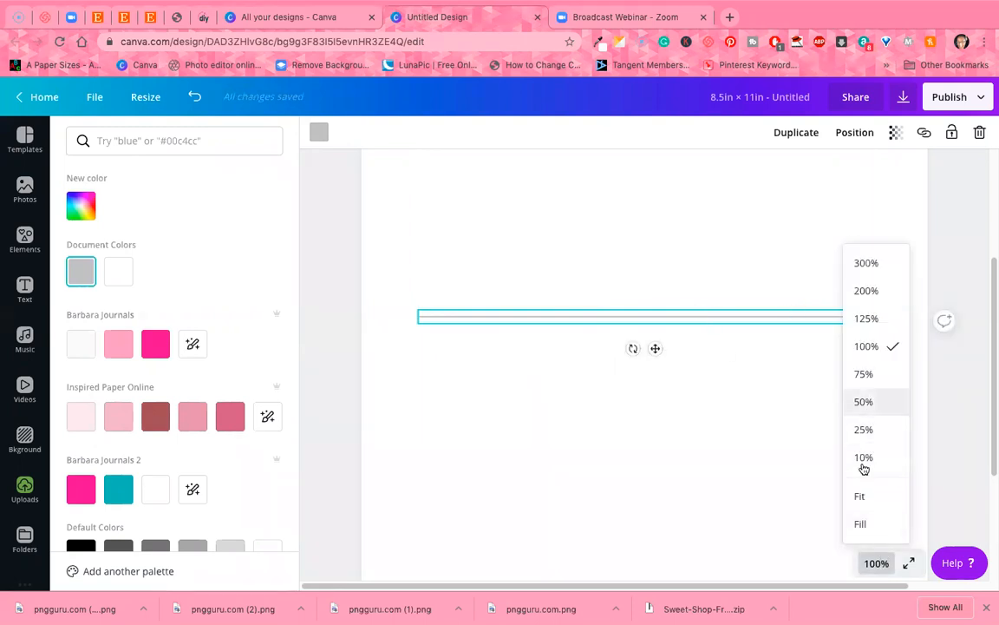
pyautogui.click(860, 498)
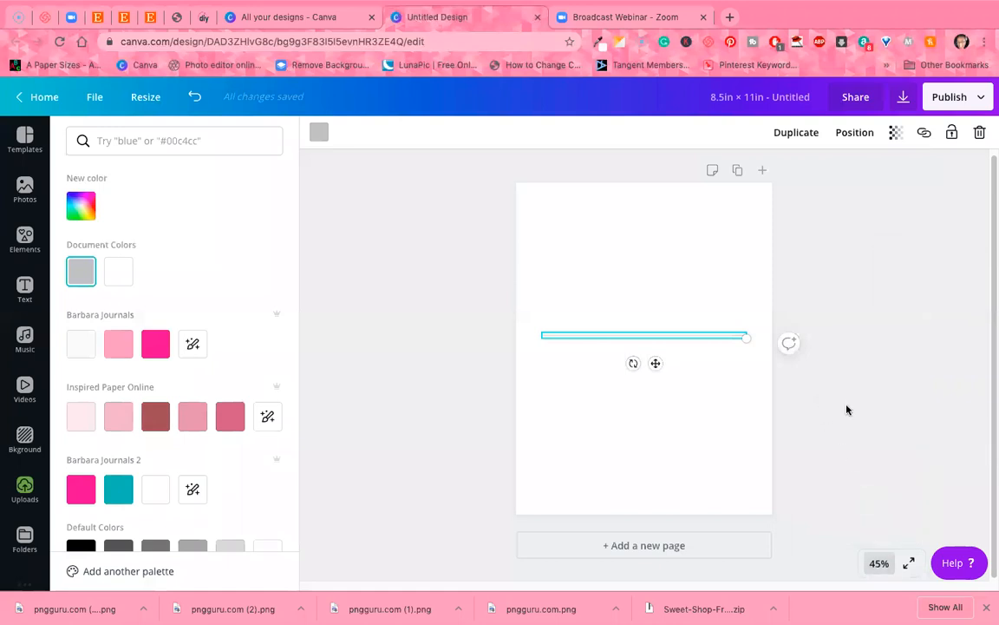
# Move the line near the top of the page and duplicate it into a set of four evenly spaced lines
pyautogui.click(678, 340)
pyautogui.moveTo(678, 323); pyautogui.dragTo(653, 305)
pyautogui.click(787, 132)
pyautogui.click(647, 247)
pyautogui.click(652, 240)
pyautogui.click(682, 271)
pyautogui.click(666, 318)
pyautogui.click(666, 316)
pyautogui.click(649, 346)
pyautogui.click(685, 234)
pyautogui.click(685, 235)
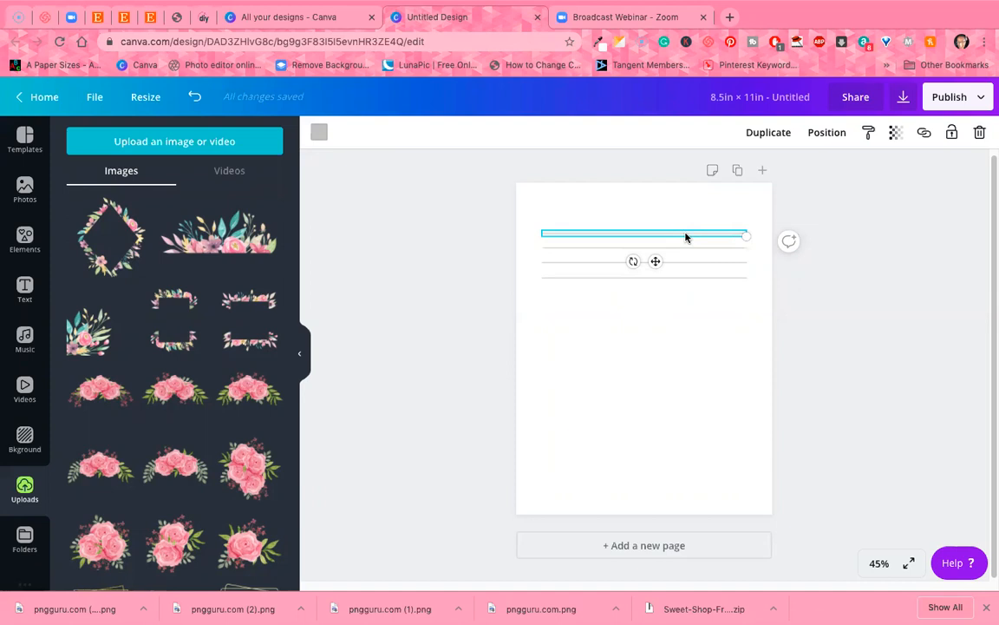
# Group the four lines and stack three duplicates of the group down the page
pyautogui.moveTo(685, 236); pyautogui.dragTo(675, 280)
pyautogui.click(710, 351)
pyautogui.moveTo(683, 208); pyautogui.dragTo(699, 321)
pyautogui.click(751, 135)
pyautogui.click(780, 135)
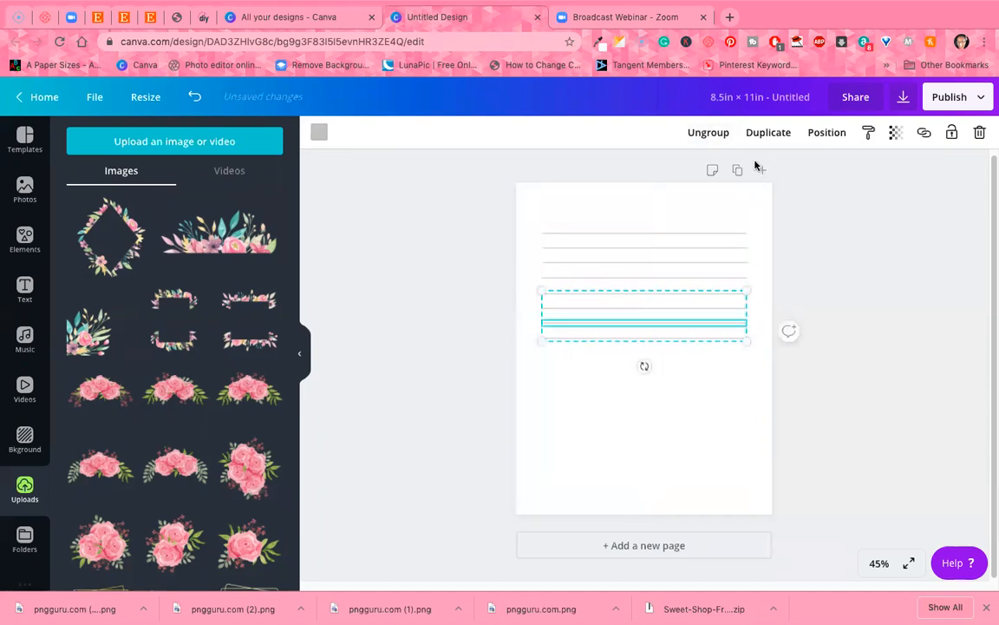
pyautogui.moveTo(653, 355); pyautogui.dragTo(649, 405)
pyautogui.click(767, 135)
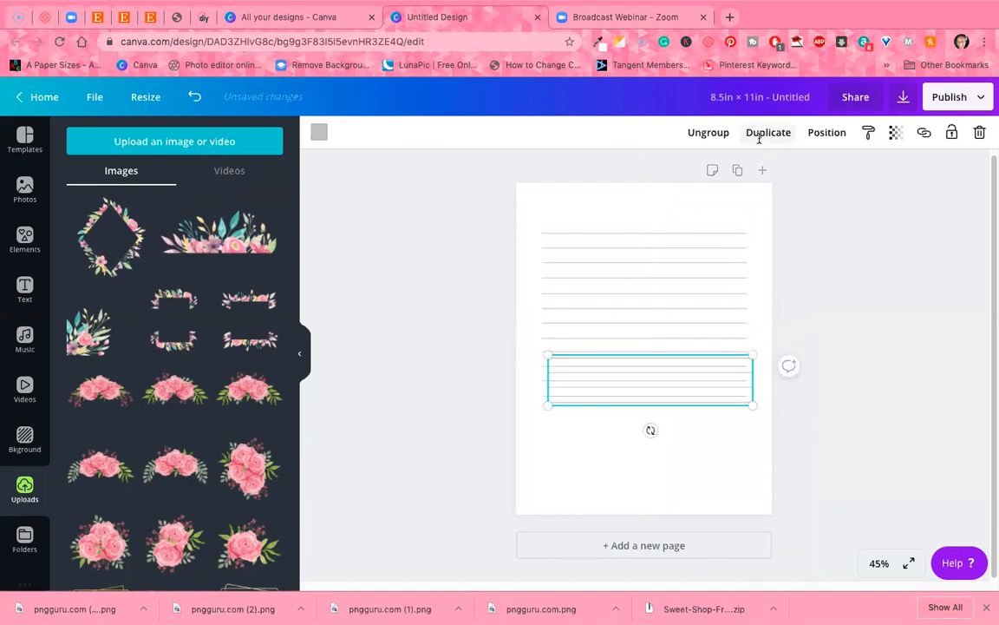
pyautogui.moveTo(670, 395); pyautogui.dragTo(667, 447)
# Reposition the third four-line group beneath the second, and move the fourth group further down the page
pyautogui.click(633, 268)
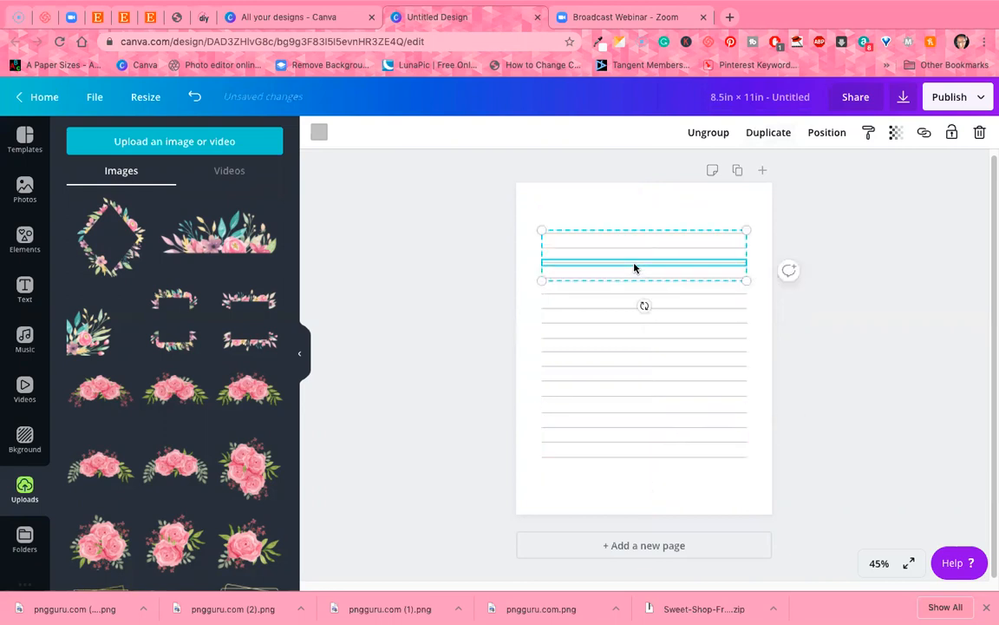
pyautogui.moveTo(633, 268); pyautogui.dragTo(607, 358)
pyautogui.click(626, 319)
pyautogui.click(606, 363)
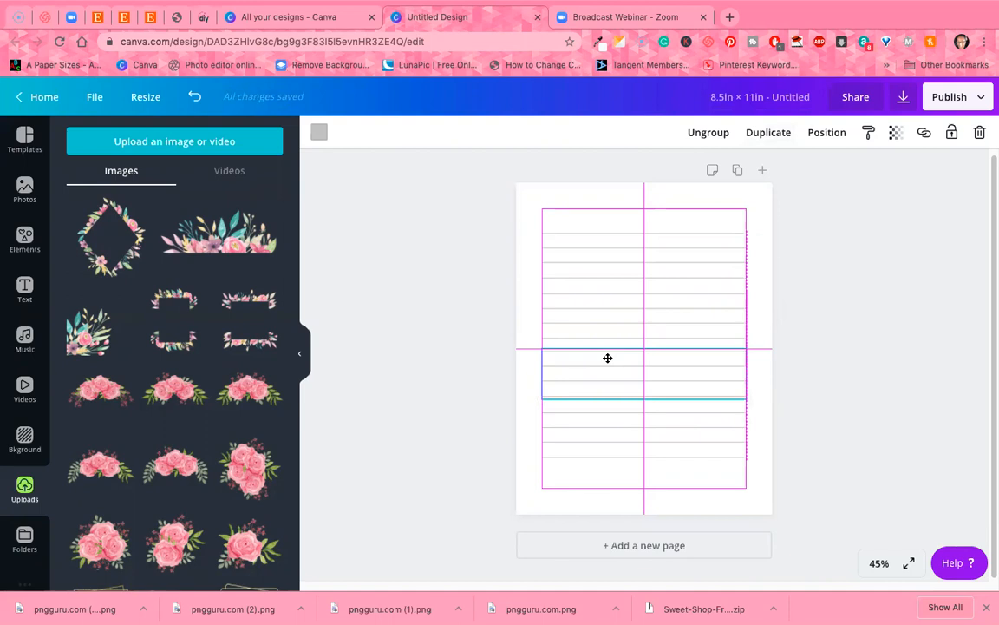
pyautogui.moveTo(607, 357); pyautogui.dragTo(591, 321)
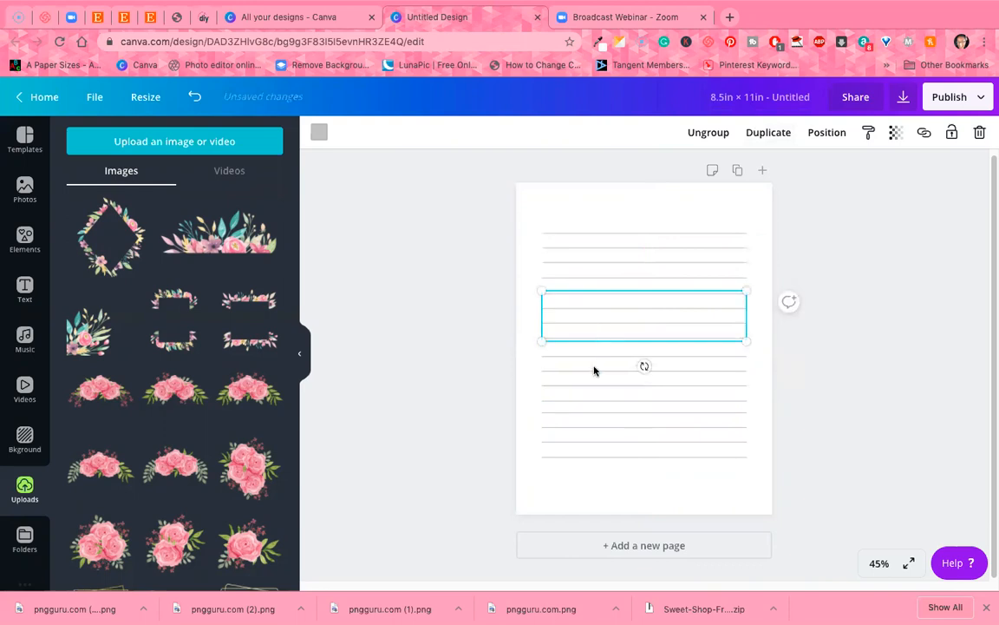
pyautogui.click(594, 327)
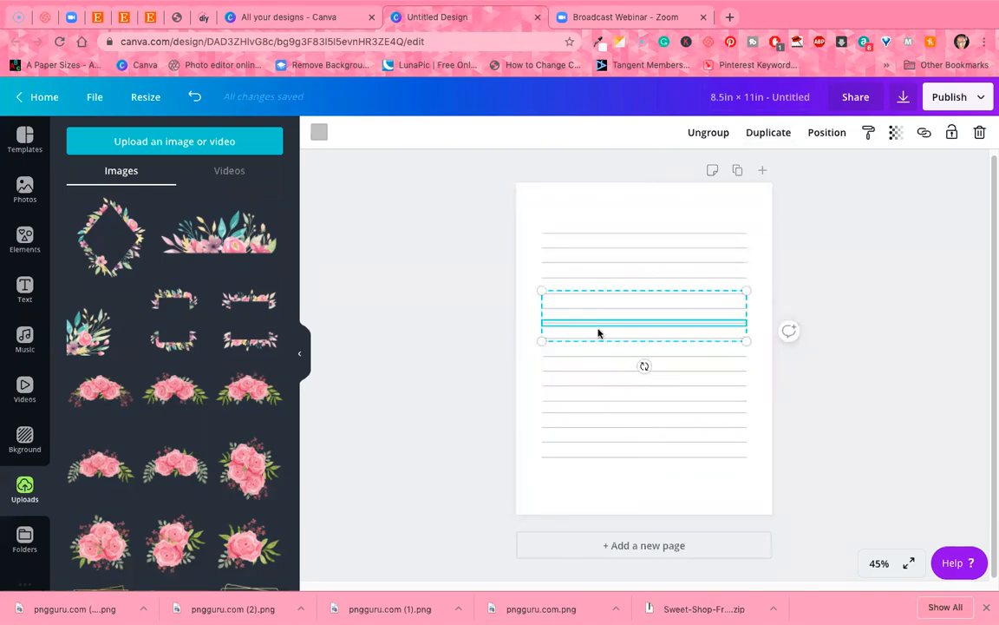
pyautogui.moveTo(598, 332); pyautogui.dragTo(594, 377)
pyautogui.click(587, 413)
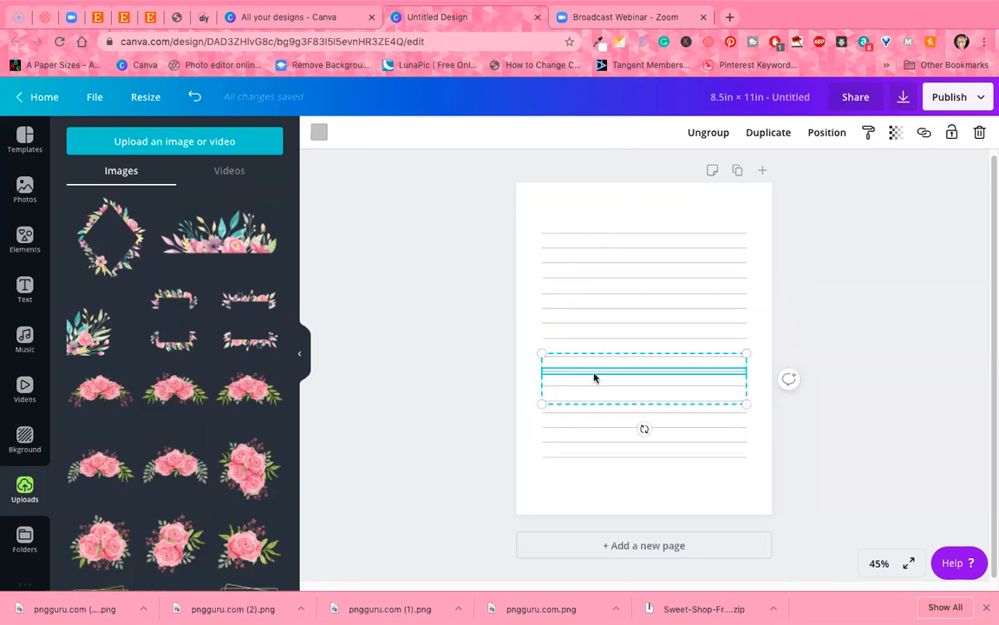
pyautogui.moveTo(594, 444); pyautogui.dragTo(592, 452)
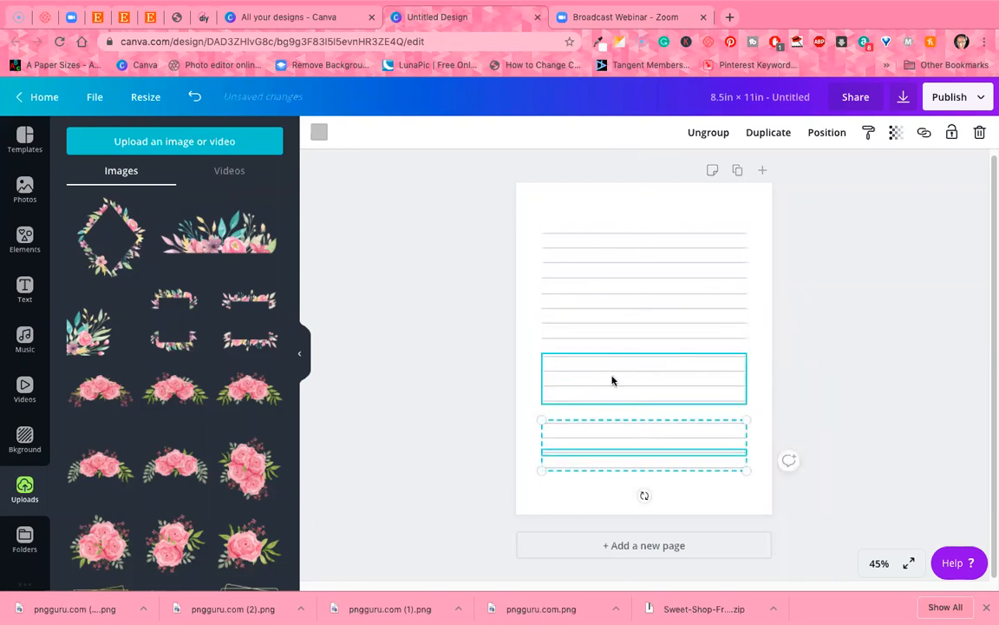
# Fine-tune the third group's vertical position to match the line spacing below the second group
pyautogui.click(613, 377)
pyautogui.moveTo(613, 377); pyautogui.dragTo(598, 355)
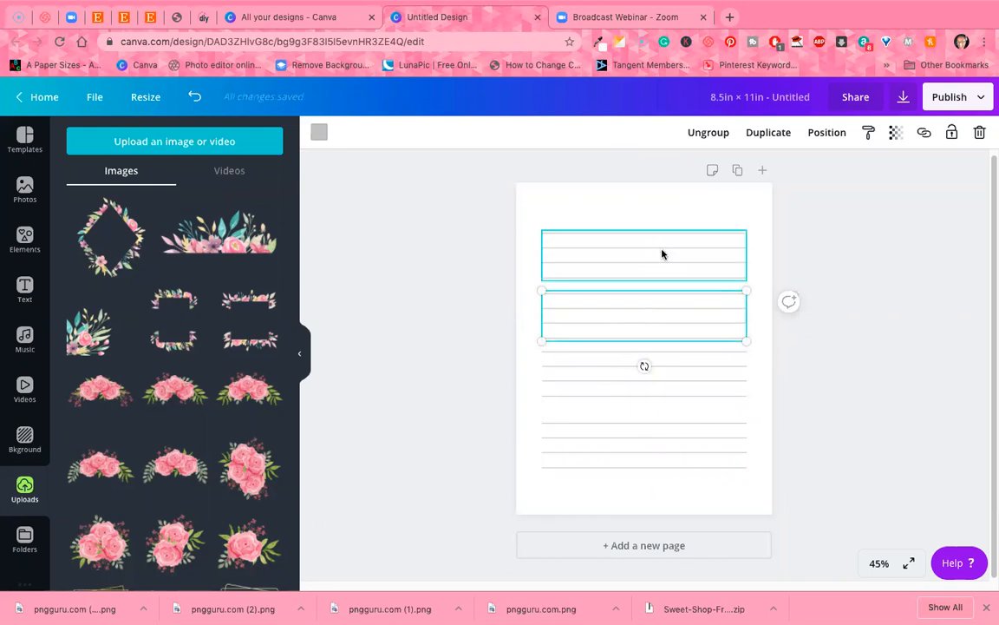
pyautogui.click(678, 377)
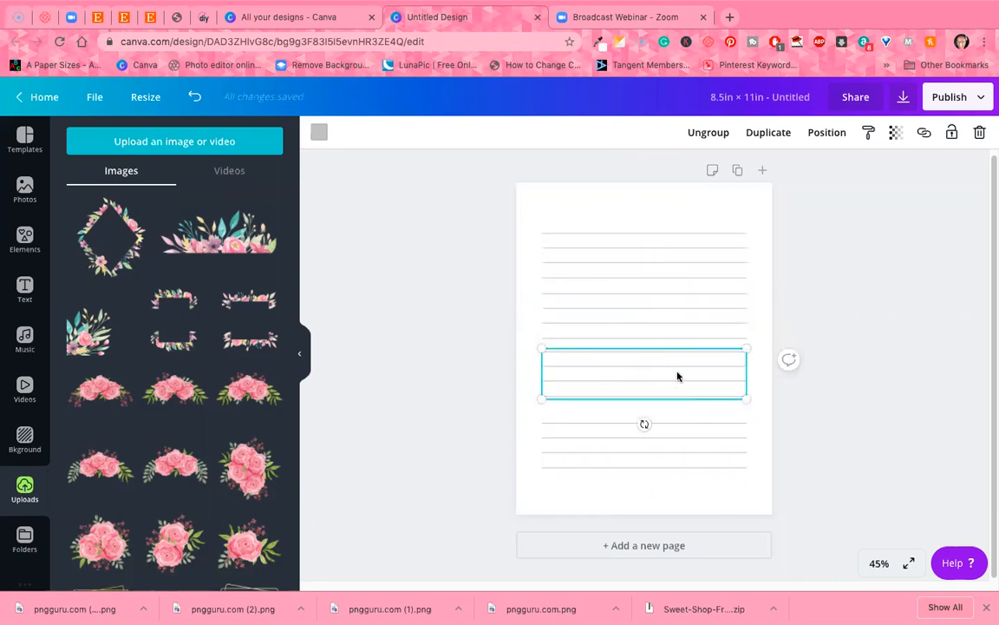
pyautogui.moveTo(676, 384); pyautogui.dragTo(673, 377)
pyautogui.click(668, 337)
pyautogui.click(728, 345)
pyautogui.click(687, 315)
pyautogui.click(704, 360)
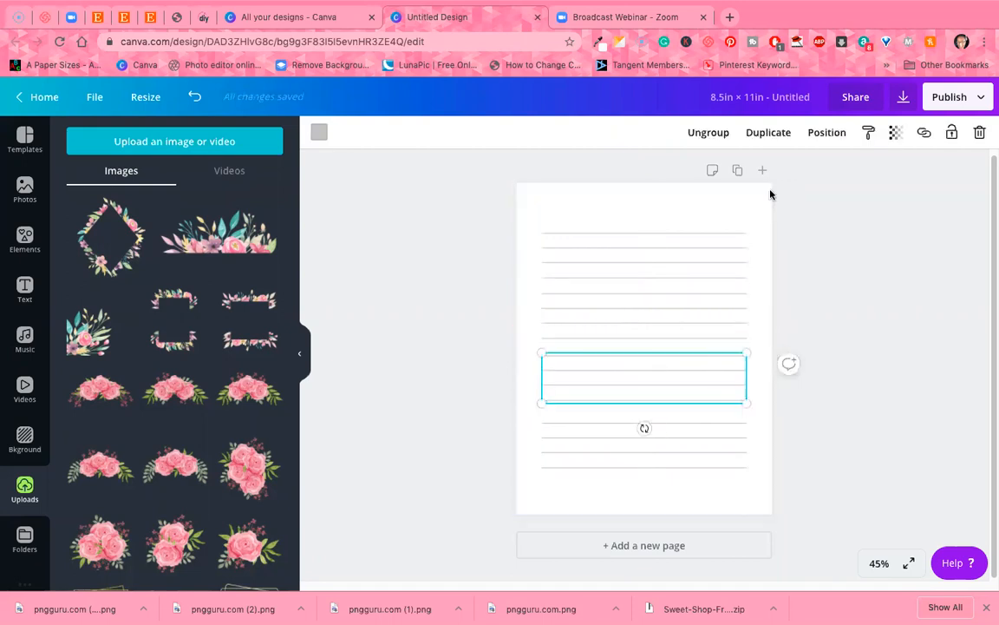
# Ungroup the third four-line group and realign its top line below the second group
pyautogui.click(708, 132)
pyautogui.click(830, 254)
pyautogui.moveTo(651, 357); pyautogui.dragTo(651, 353)
pyautogui.click(652, 328)
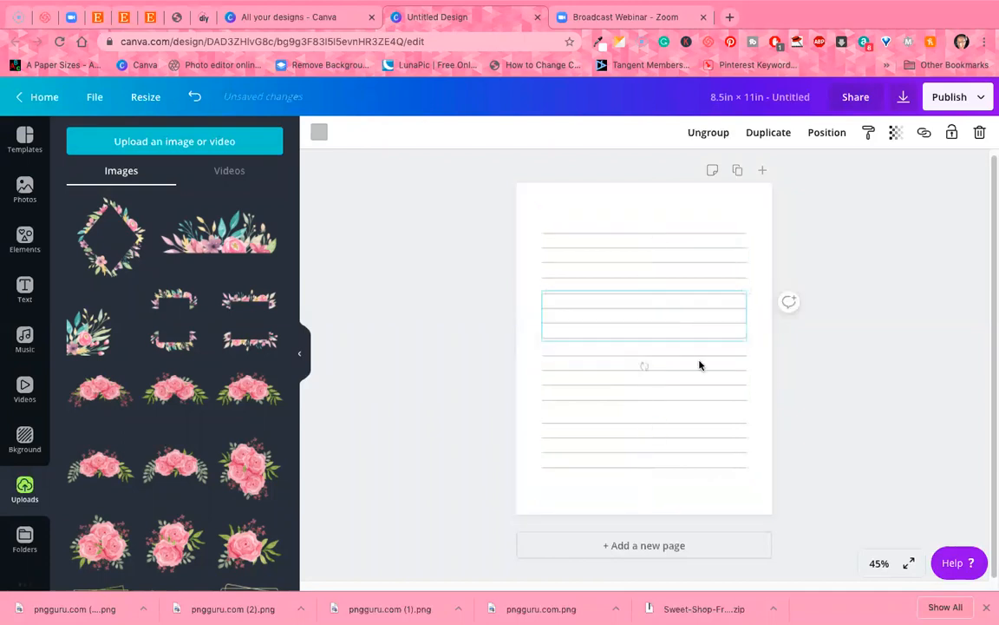
# Group the lower three of the ungrouped lines and move them down towards the bottom group
pyautogui.click(819, 379)
pyautogui.moveTo(524, 369); pyautogui.dragTo(599, 406)
pyautogui.click(742, 132)
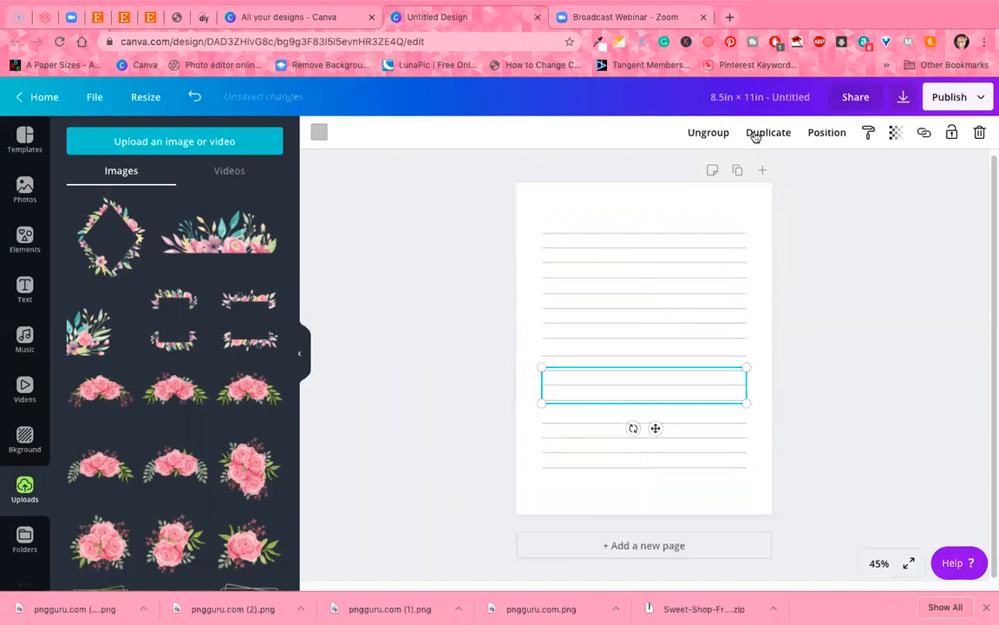
pyautogui.moveTo(657, 396); pyautogui.dragTo(657, 412)
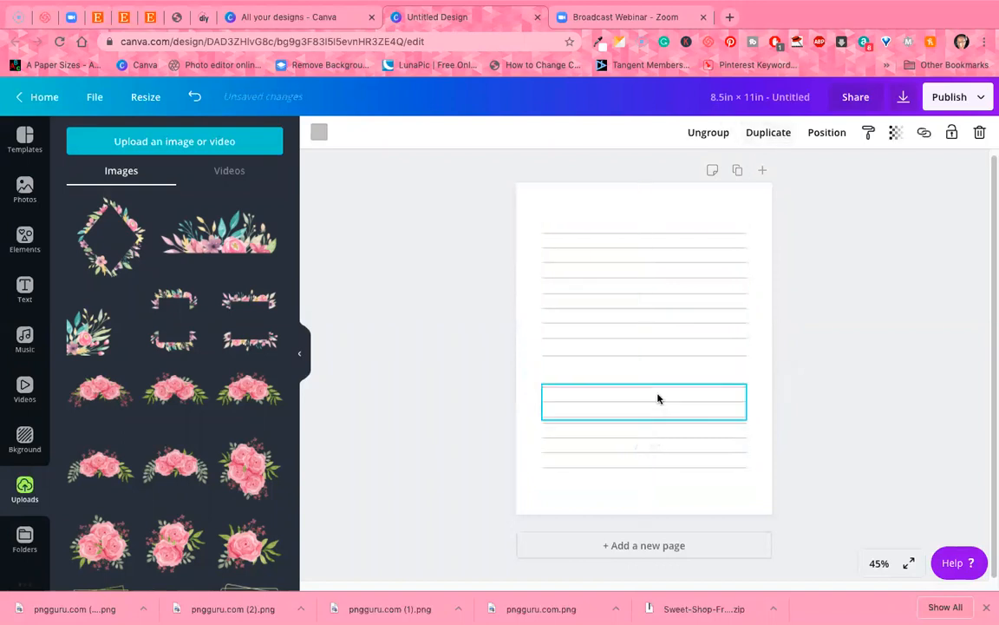
# Shift the loose single line and the second four-line group down, placing the line one spacing below the group
pyautogui.click(642, 358)
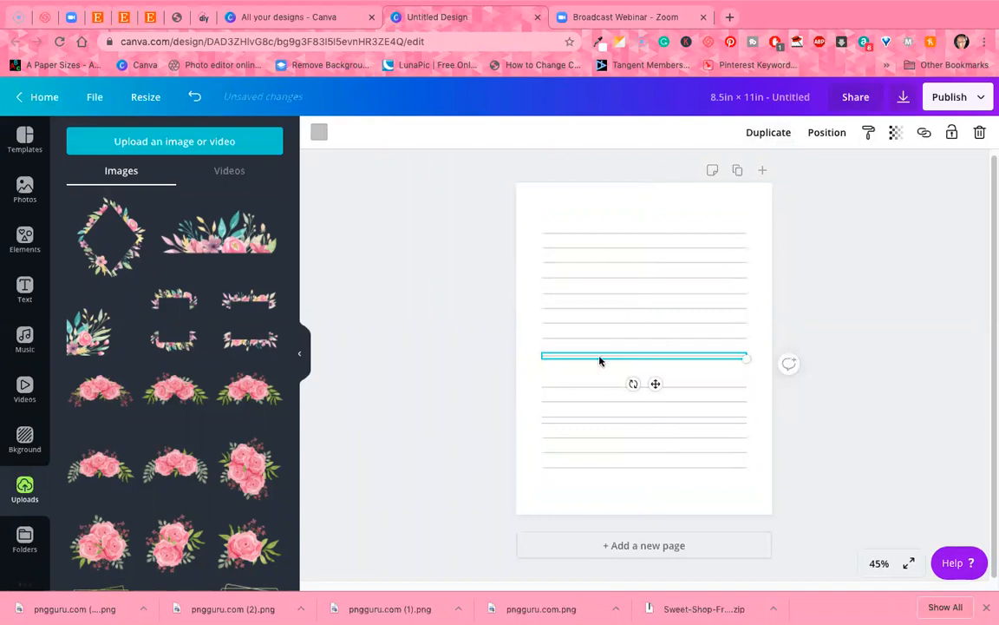
pyautogui.moveTo(600, 360); pyautogui.dragTo(596, 372)
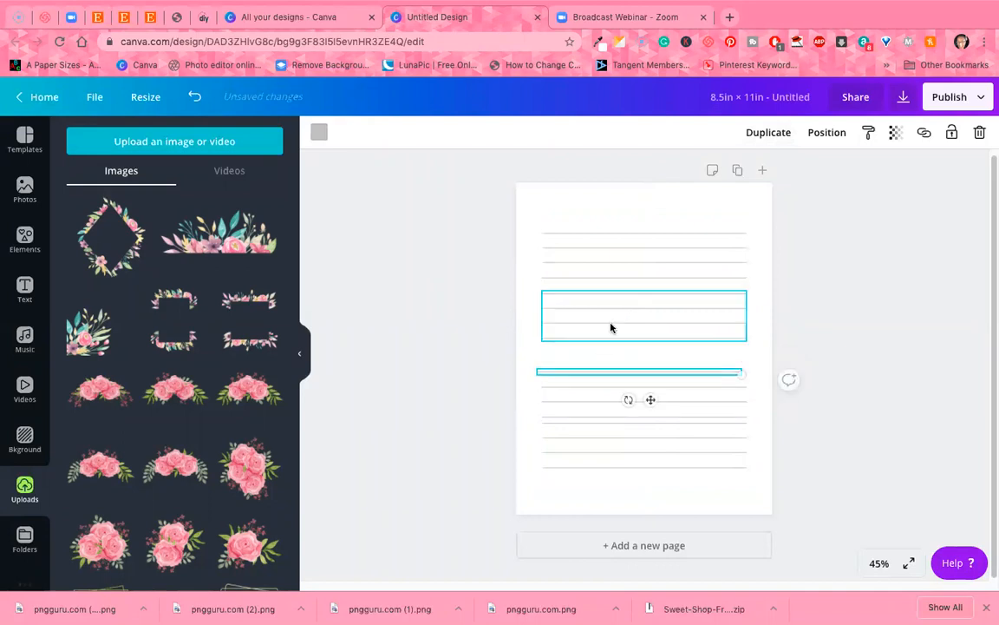
pyautogui.moveTo(611, 328); pyautogui.dragTo(611, 337)
pyautogui.moveTo(587, 371); pyautogui.dragTo(591, 368)
pyautogui.click(600, 335)
# Regroup the second set with the loose line as a five-line group, and move it directly beneath the top group
pyautogui.click(572, 324)
pyautogui.click(697, 133)
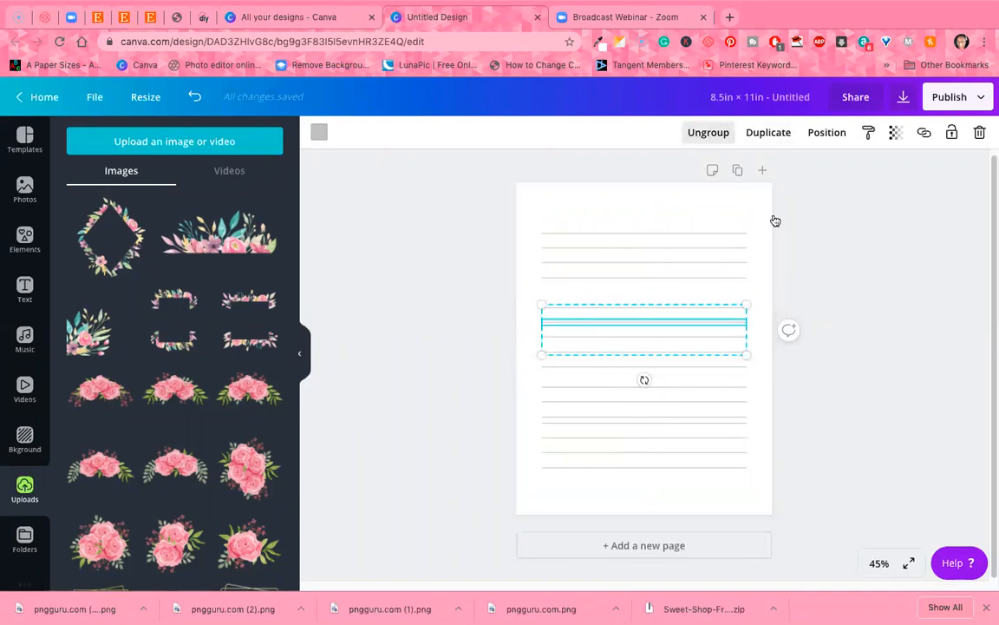
pyautogui.click(708, 297)
pyautogui.moveTo(699, 372); pyautogui.dragTo(707, 297)
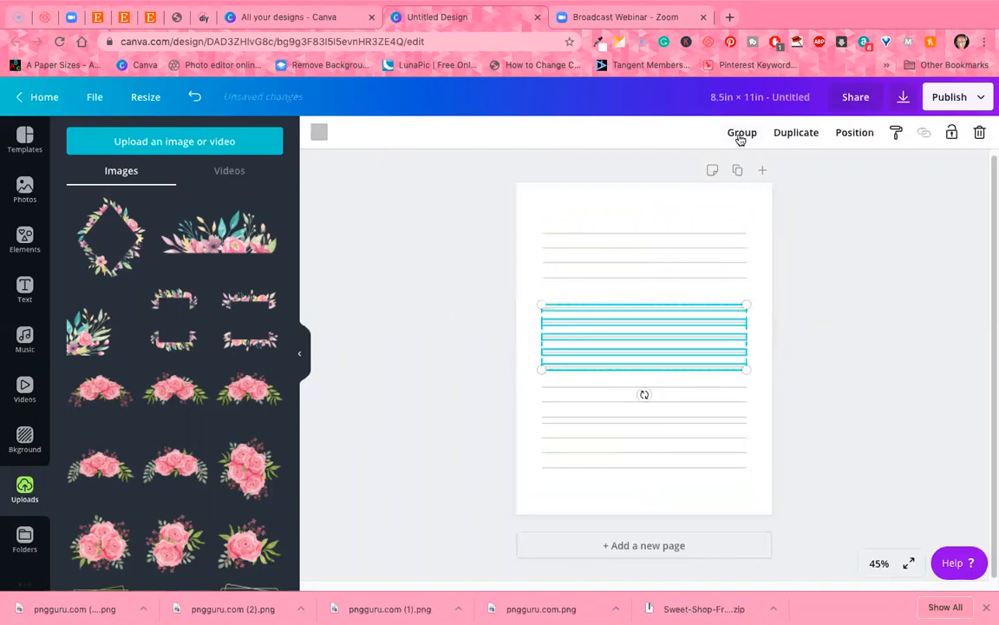
pyautogui.click(741, 138)
pyautogui.moveTo(617, 355); pyautogui.dragTo(618, 339)
pyautogui.click(637, 269)
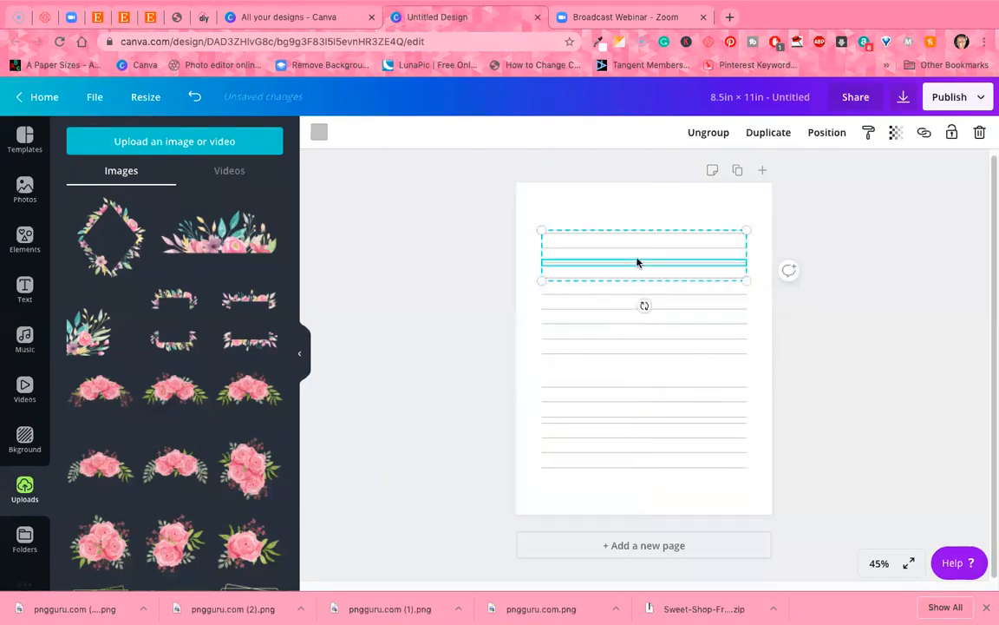
# Move the three-line group up so it continues the even spacing below the five-line group
pyautogui.click(660, 408)
pyautogui.moveTo(658, 390); pyautogui.dragTo(626, 391)
pyautogui.click(657, 336)
pyautogui.click(627, 402)
pyautogui.click(637, 337)
# Move the bottom four-line group up under the three-line group, and place a duplicate of it at the page's lower edge
pyautogui.click(704, 453)
pyautogui.moveTo(704, 453); pyautogui.dragTo(703, 437)
pyautogui.click(682, 398)
pyautogui.press('alt')
pyautogui.click(682, 437)
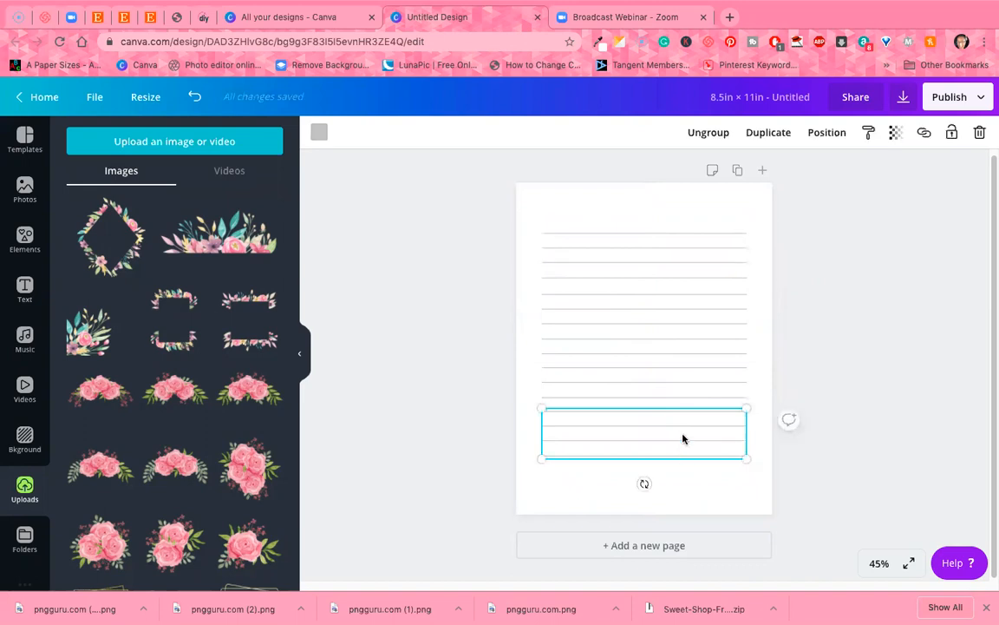
pyautogui.click(769, 132)
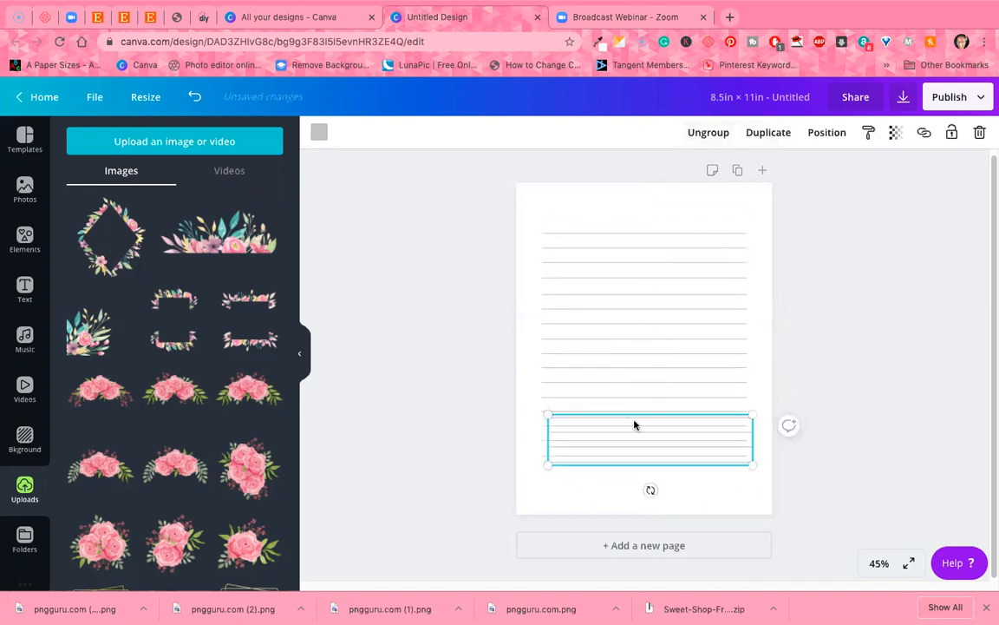
pyautogui.moveTo(636, 455); pyautogui.dragTo(628, 477)
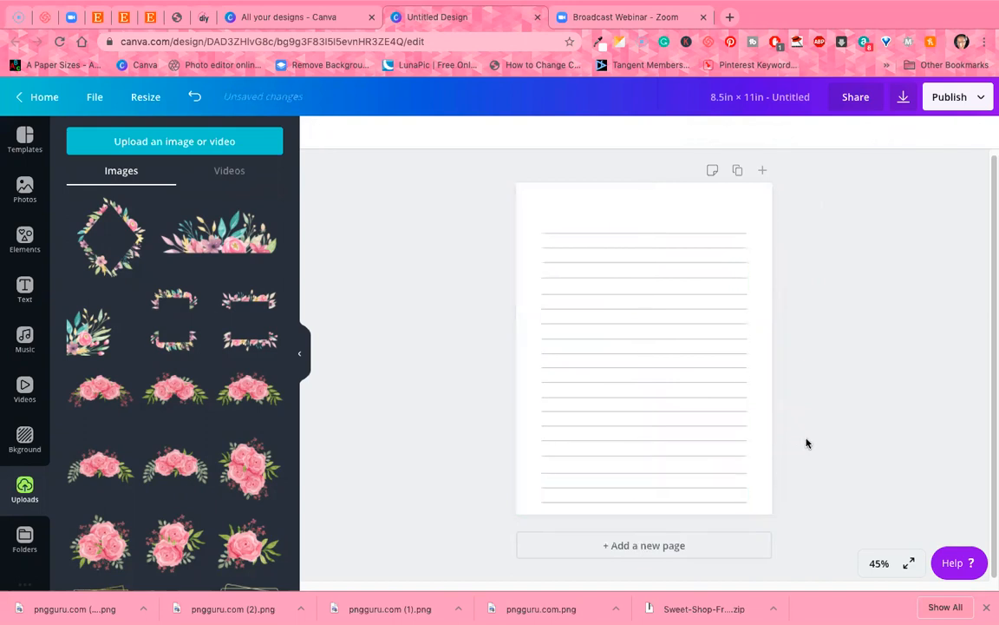
# Ungroup the bottom set of lines and delete the lowest line near the page's lower edge
pyautogui.click(717, 131)
pyautogui.click(903, 289)
pyautogui.click(671, 504)
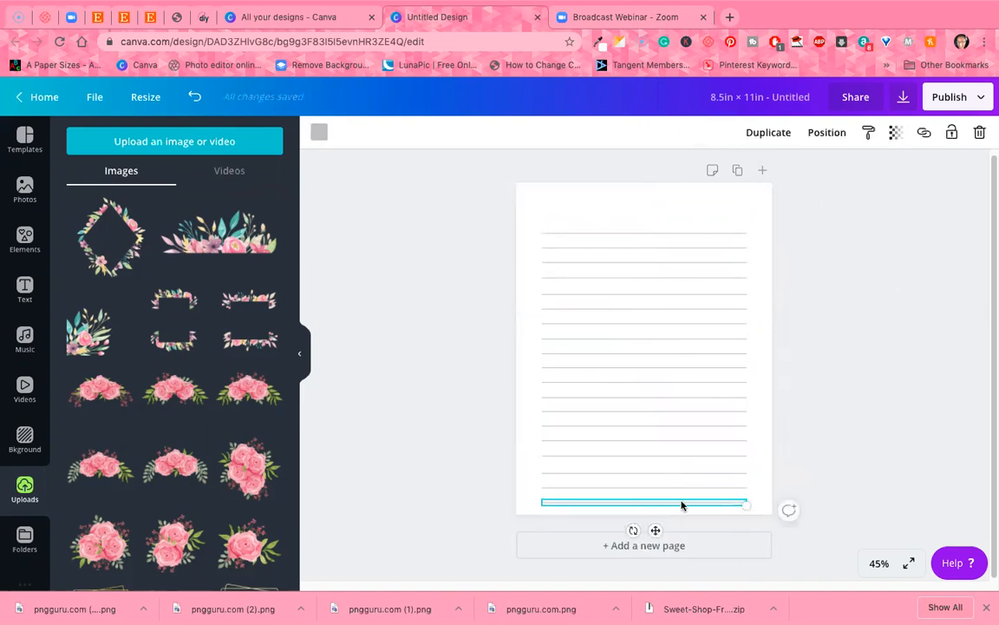
pyautogui.click(874, 461)
pyautogui.click(721, 503)
pyautogui.click(978, 133)
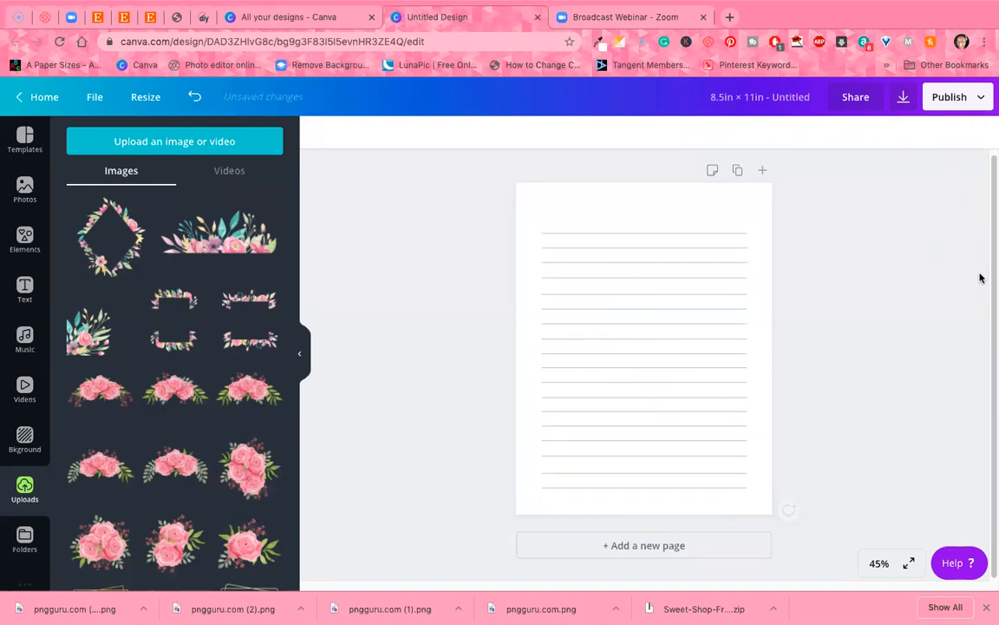
# Move the upper of the two loose lines up to match the line spacing of the group above it
pyautogui.click(642, 474)
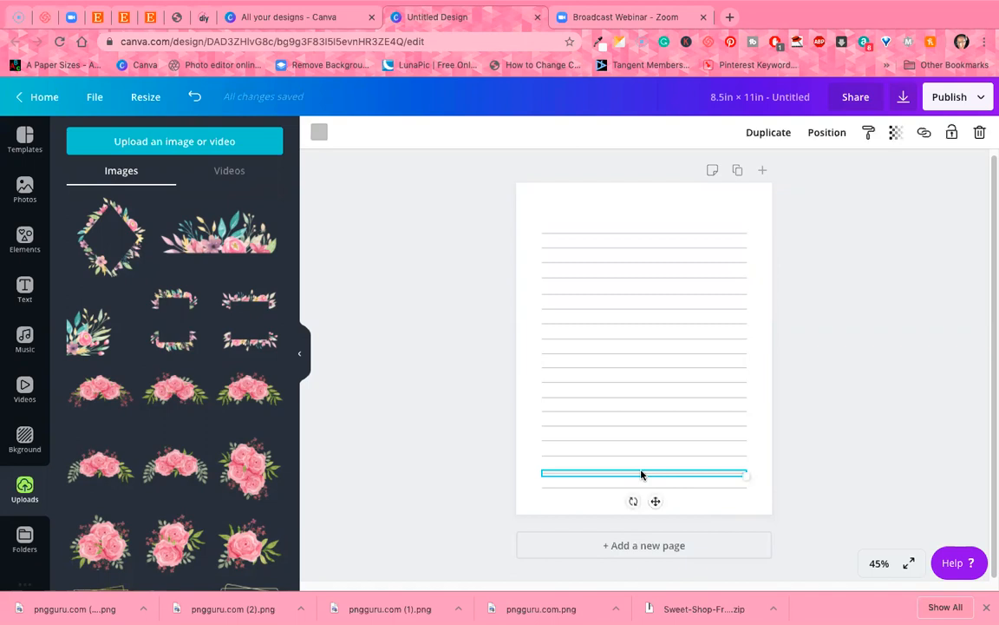
pyautogui.click(632, 442)
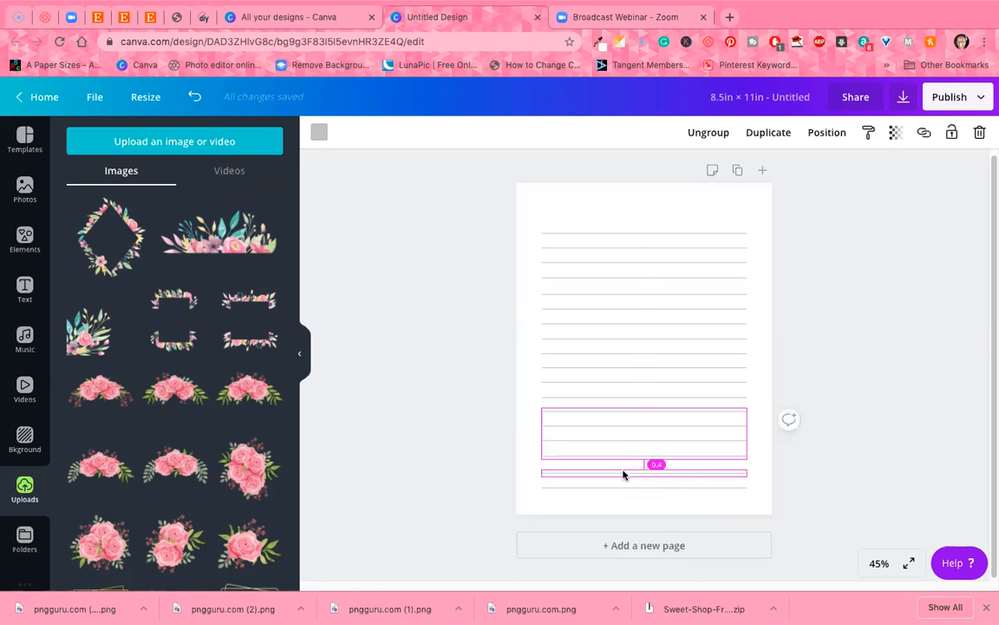
pyautogui.click(674, 473)
pyautogui.click(651, 474)
pyautogui.moveTo(651, 473); pyautogui.dragTo(652, 468)
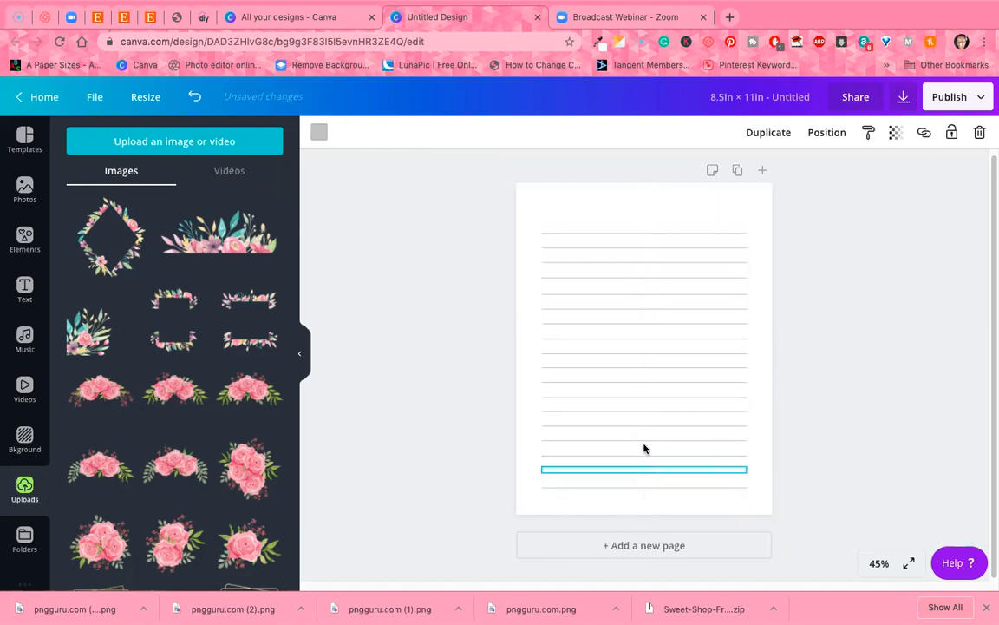
pyautogui.click(643, 442)
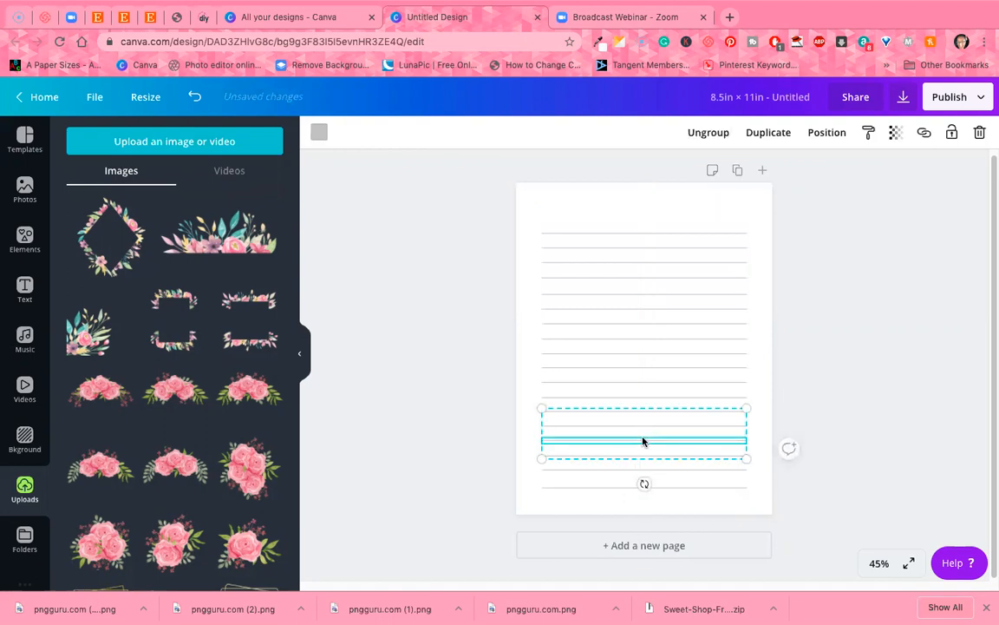
pyautogui.click(755, 488)
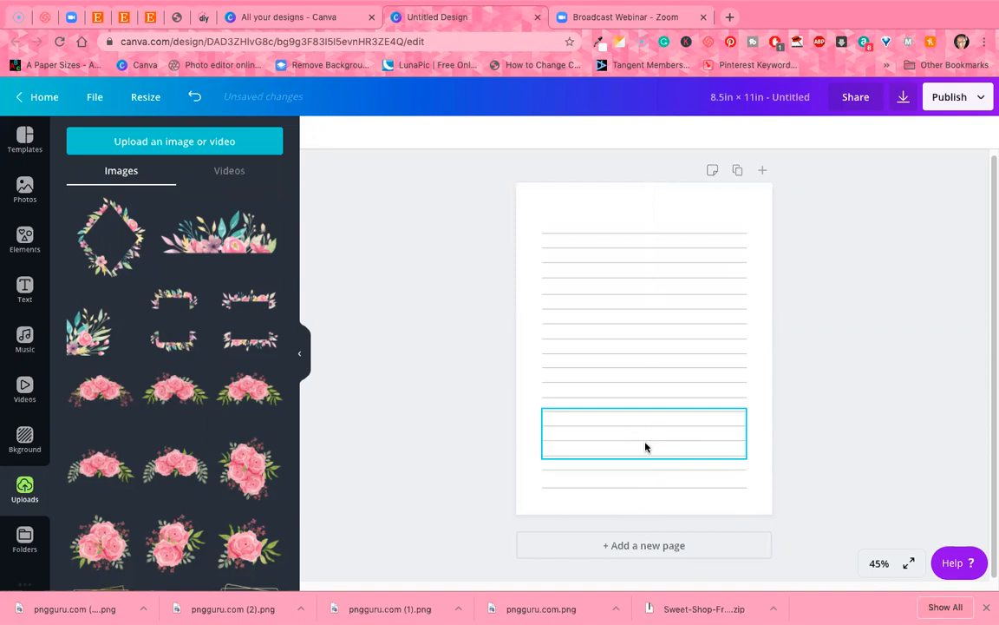
# Move the last loose line slightly up so it sits one even spacing below its neighbour
pyautogui.click(645, 462)
pyautogui.moveTo(644, 462); pyautogui.dragTo(685, 476)
pyautogui.click(887, 524)
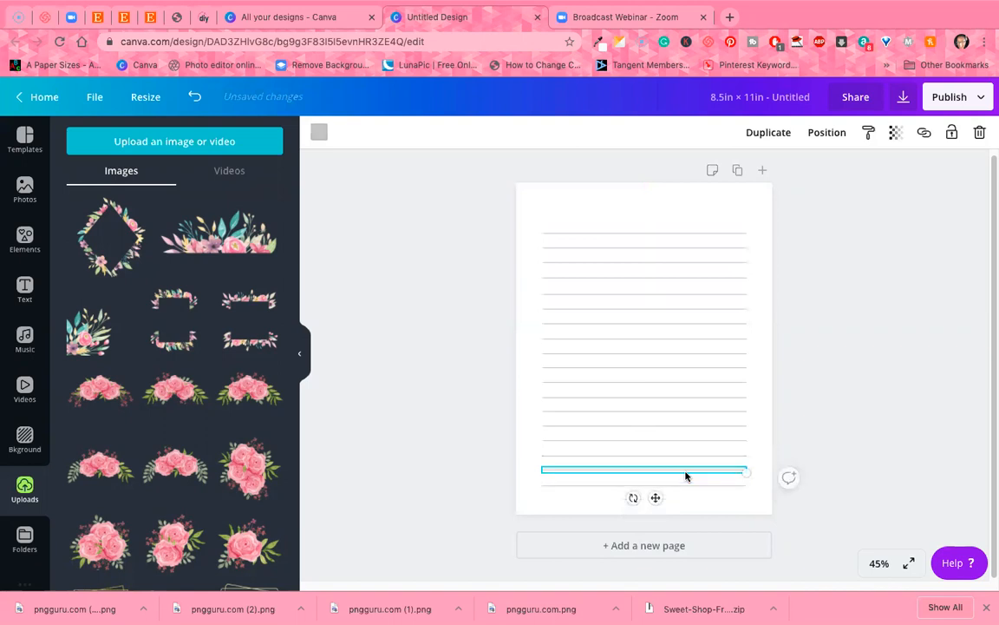
pyautogui.moveTo(690, 486); pyautogui.dragTo(691, 485)
# Ungroup all the remaining line groups from the top of the page to the bottom
pyautogui.click(704, 265)
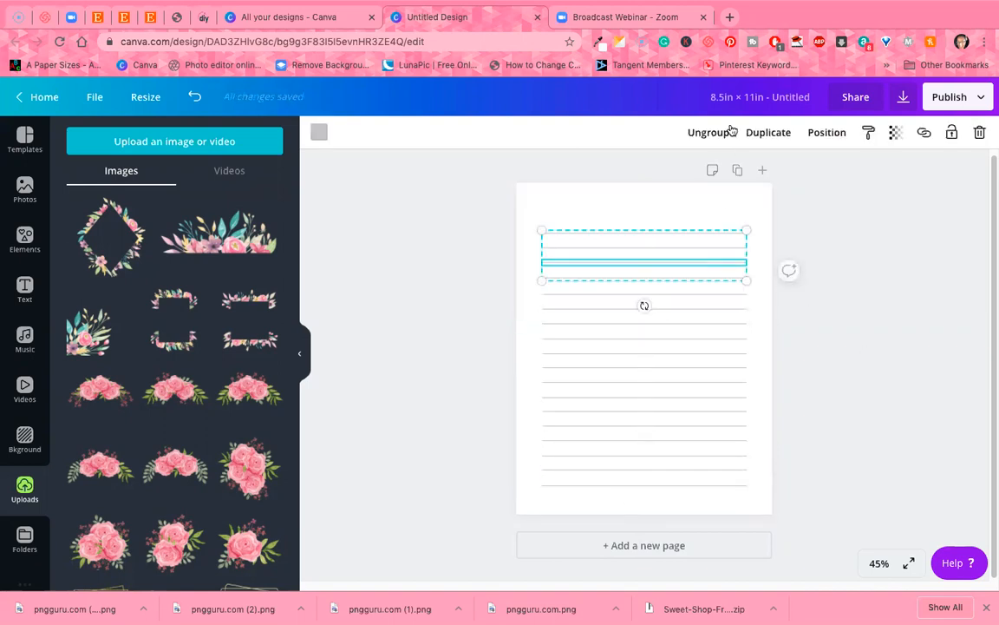
pyautogui.click(735, 132)
pyautogui.click(695, 312)
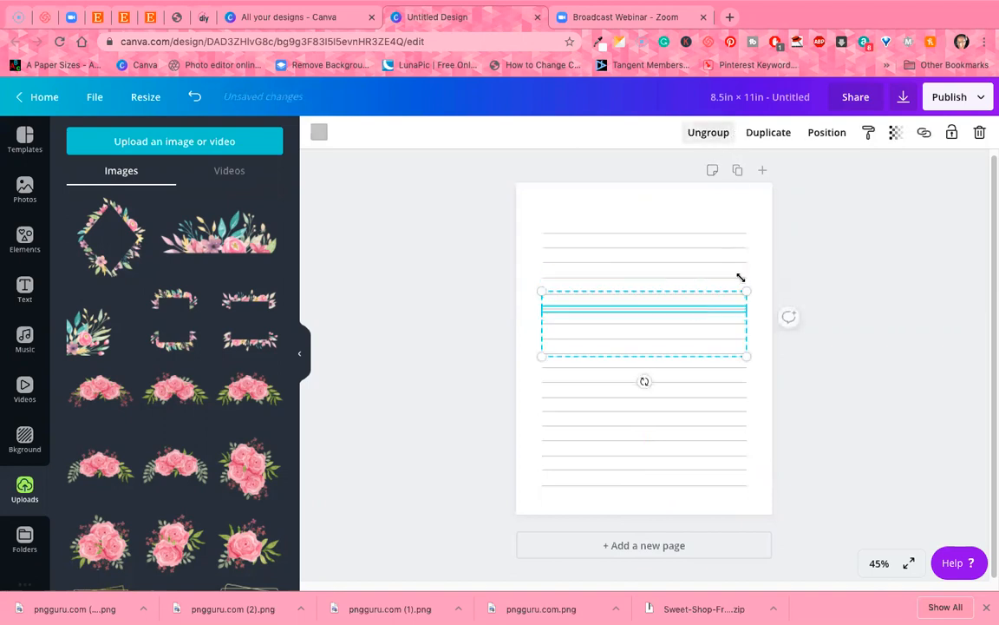
pyautogui.click(709, 133)
pyautogui.click(731, 383)
pyautogui.click(707, 135)
pyautogui.click(707, 439)
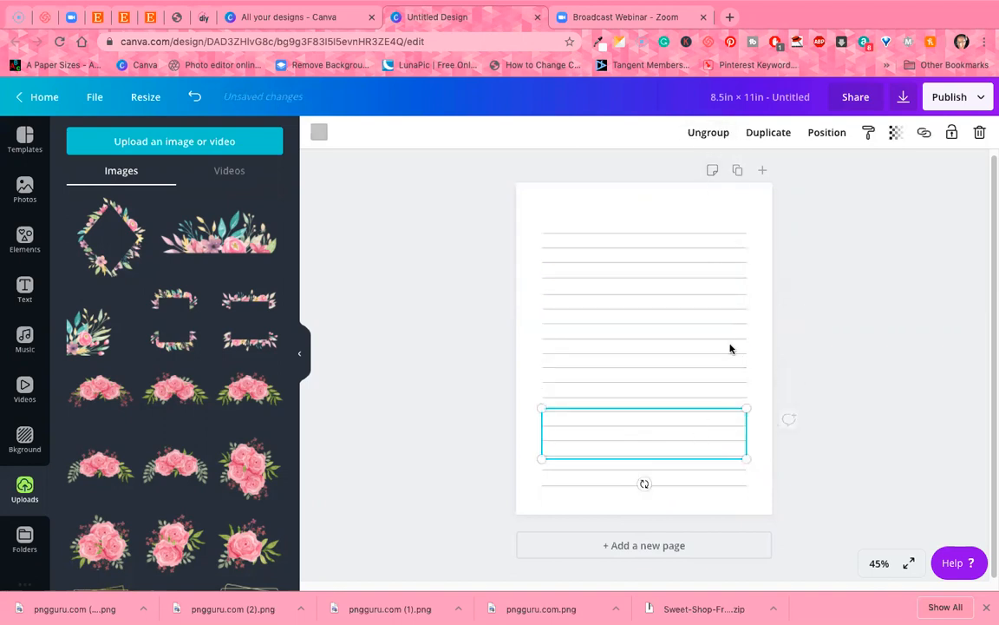
pyautogui.click(723, 133)
# Select all the lines on the page and combine them into a single group
pyautogui.click(926, 380)
pyautogui.moveTo(668, 212); pyautogui.dragTo(696, 510)
pyautogui.click(742, 134)
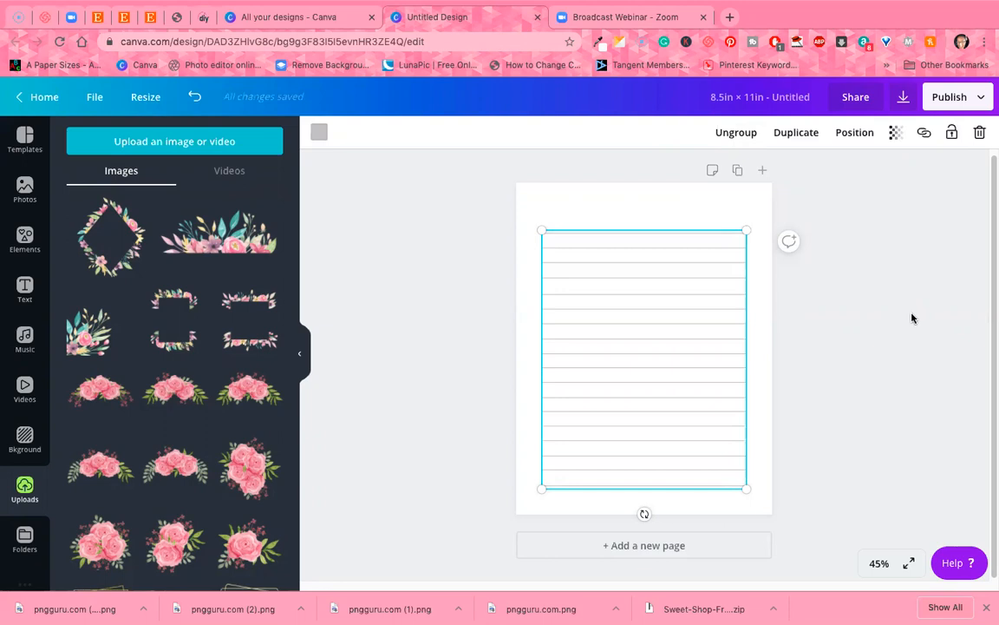
pyautogui.click(912, 317)
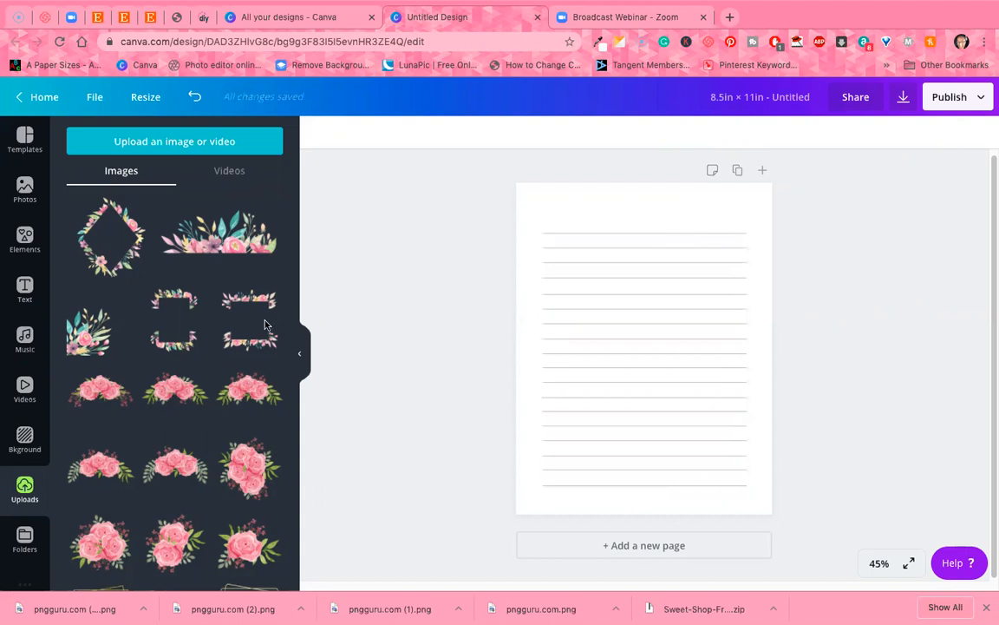
# Try the uploaded gold double frame with rounded corners over the lines, enlarging it to nearly page width and centring it
pyautogui.moveTo(293, 193); pyautogui.dragTo(292, 243)
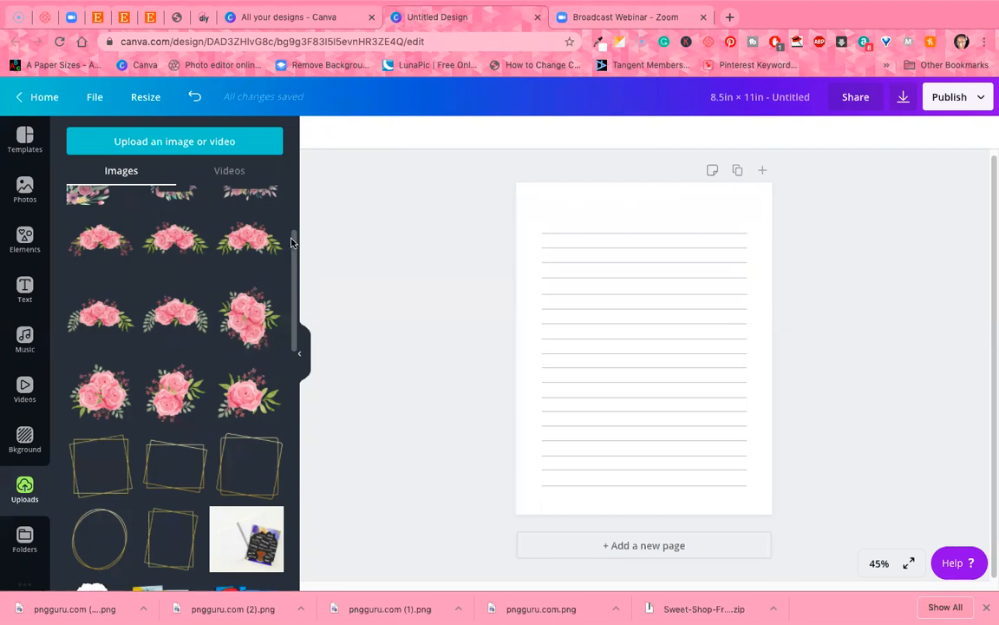
pyautogui.scroll(-1, 291, 266)
pyautogui.scroll(-3, 291, 266)
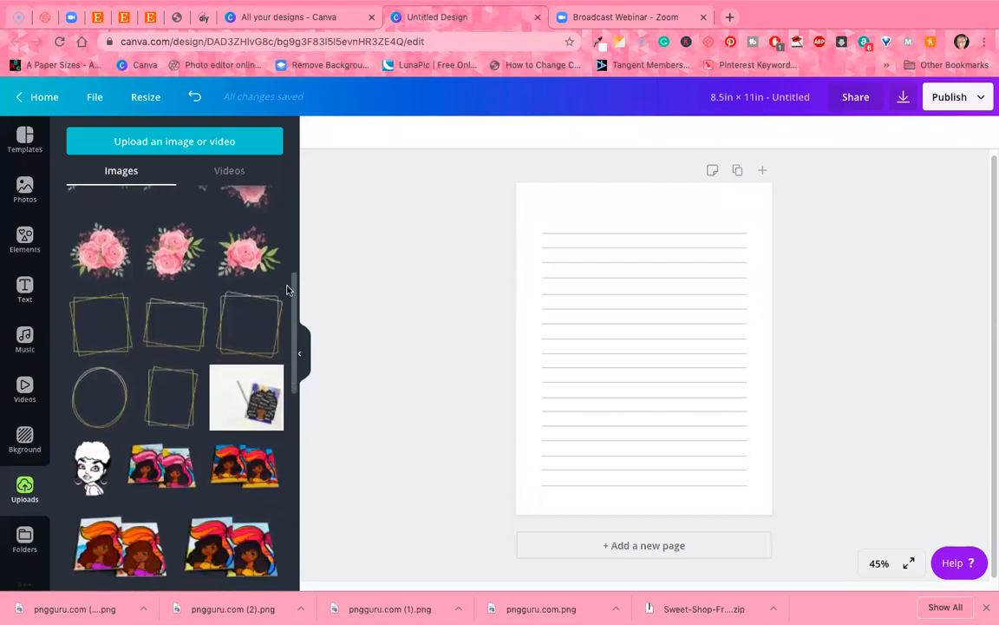
pyautogui.scroll(3, 254, 222)
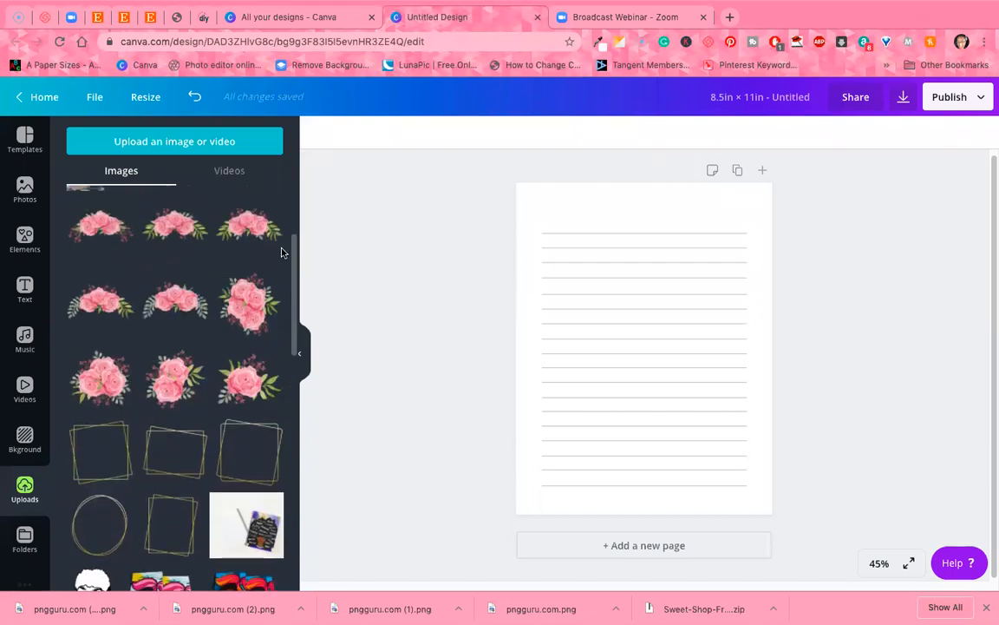
pyautogui.click(265, 447)
pyautogui.moveTo(671, 382); pyautogui.dragTo(648, 335)
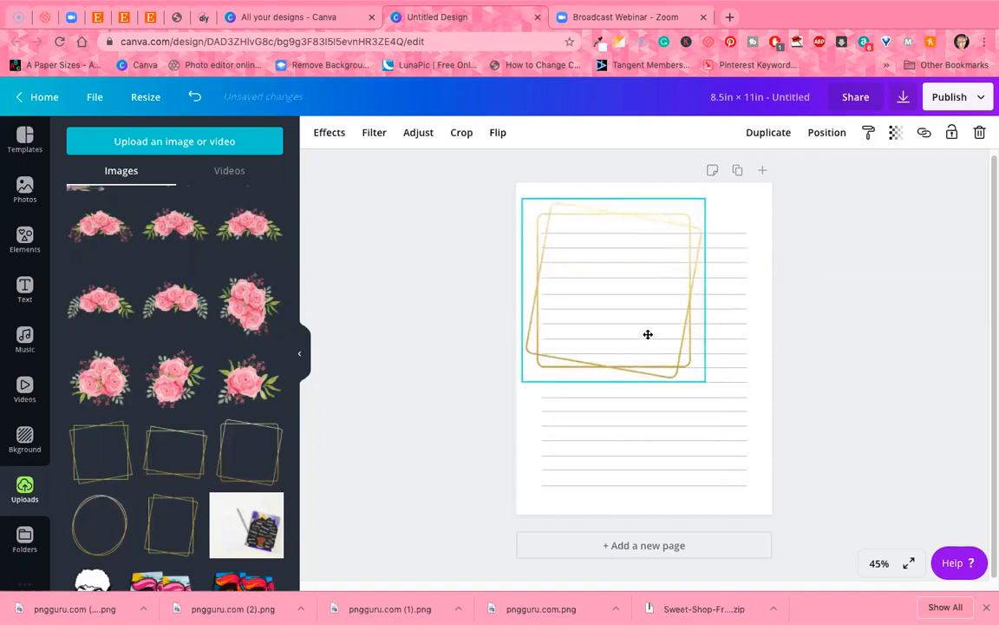
pyautogui.moveTo(704, 388); pyautogui.dragTo(737, 458)
pyautogui.moveTo(645, 435); pyautogui.dragTo(645, 452)
pyautogui.moveTo(670, 382); pyautogui.dragTo(670, 403)
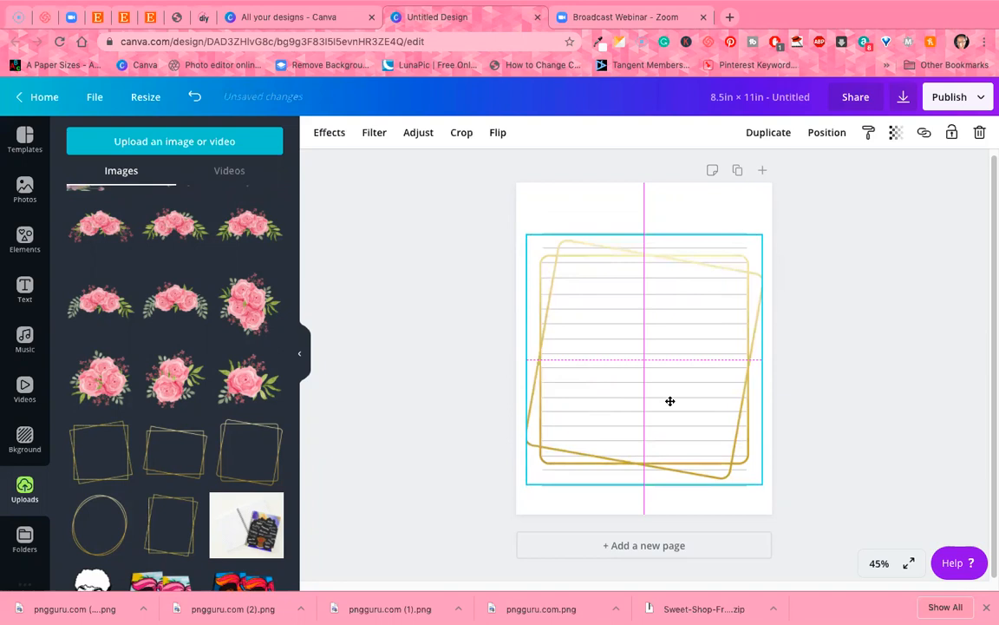
pyautogui.moveTo(674, 399); pyautogui.dragTo(673, 403)
pyautogui.moveTo(643, 231); pyautogui.dragTo(727, 265)
pyautogui.click(892, 319)
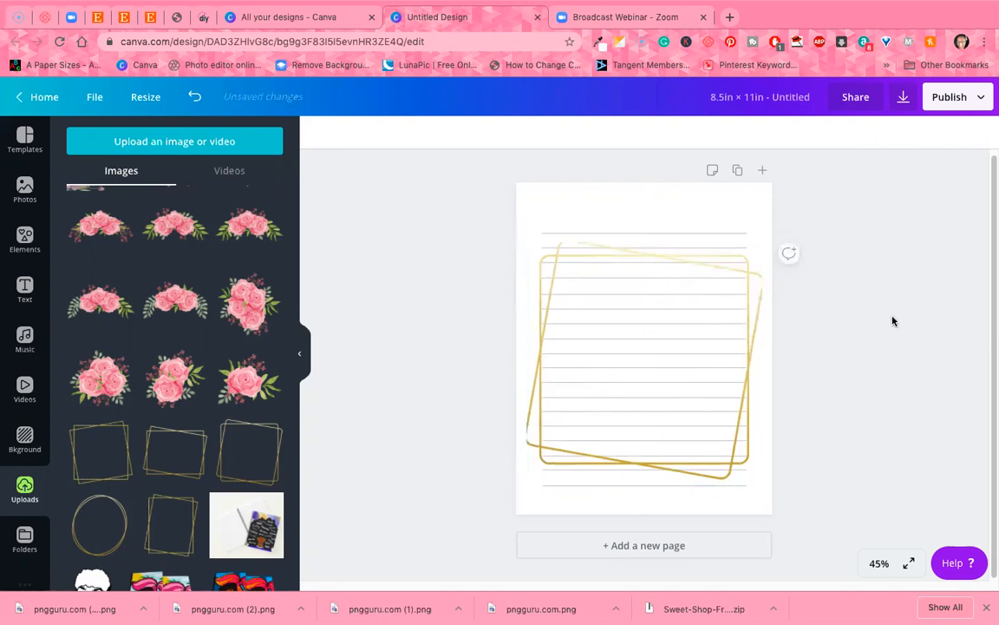
# Try shrinking the rounded gold frame to the width of the lines and centring it over them
pyautogui.click(699, 344)
pyautogui.moveTo(758, 473); pyautogui.dragTo(730, 429)
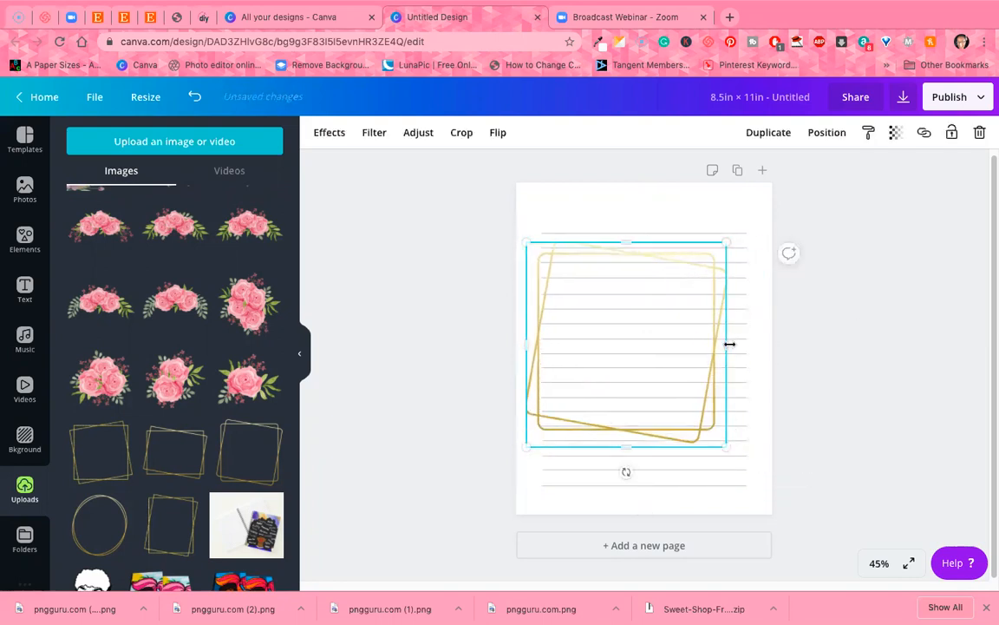
pyautogui.moveTo(732, 344); pyautogui.dragTo(734, 345)
pyautogui.moveTo(618, 379); pyautogui.dragTo(569, 424)
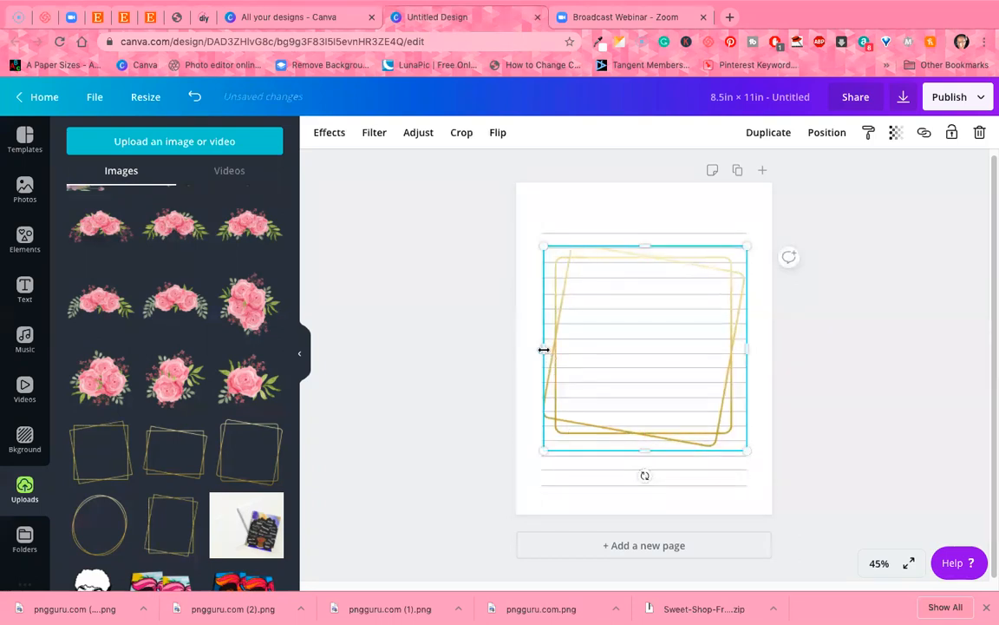
pyautogui.moveTo(544, 351); pyautogui.dragTo(550, 340)
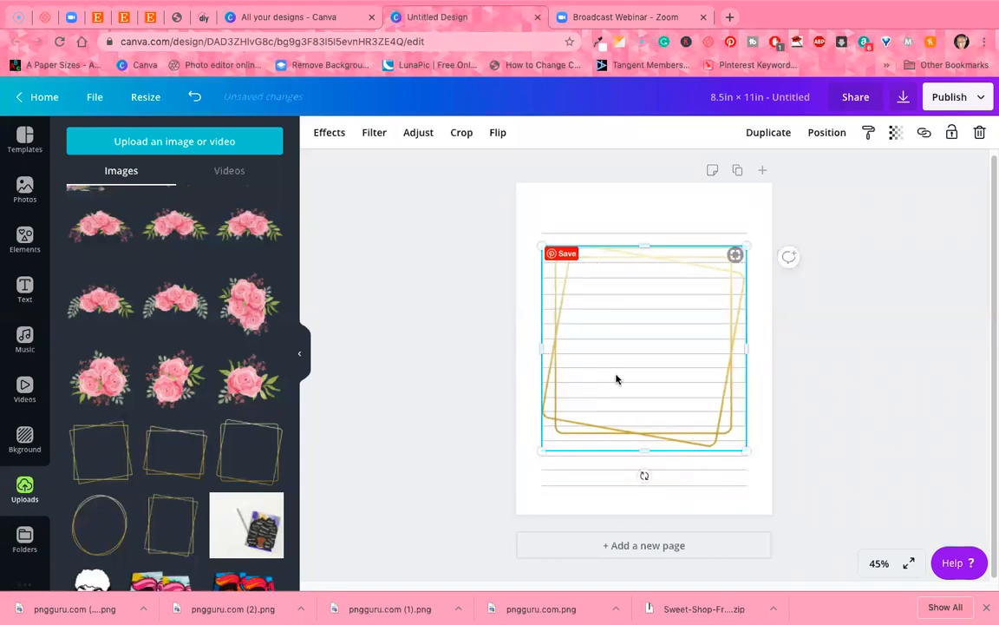
# Delete the rounded frame, then try the square gold glitter frame with sharp corners and delete it too
pyautogui.click(980, 132)
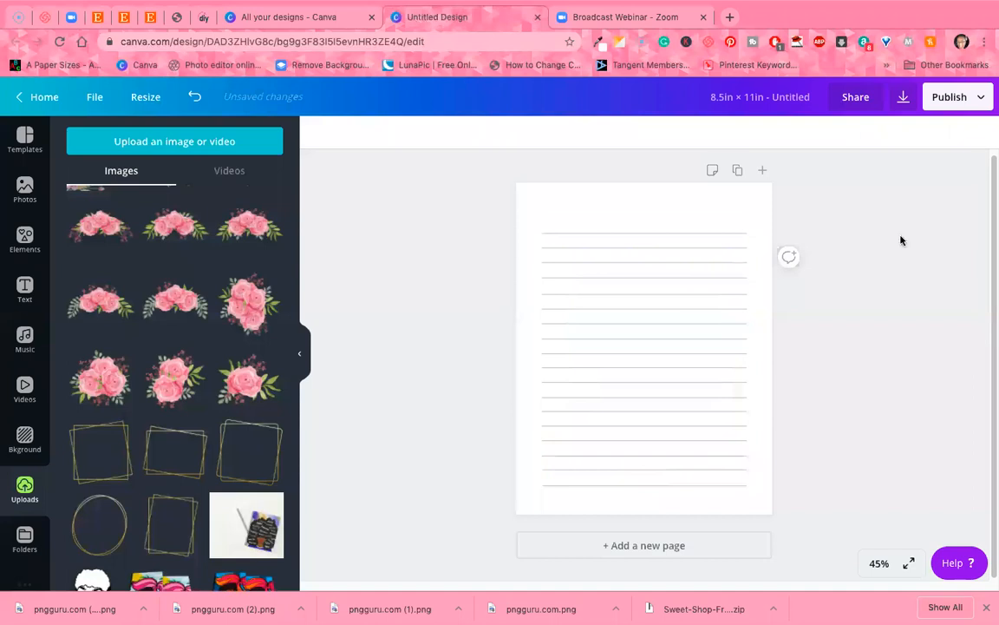
pyautogui.click(105, 454)
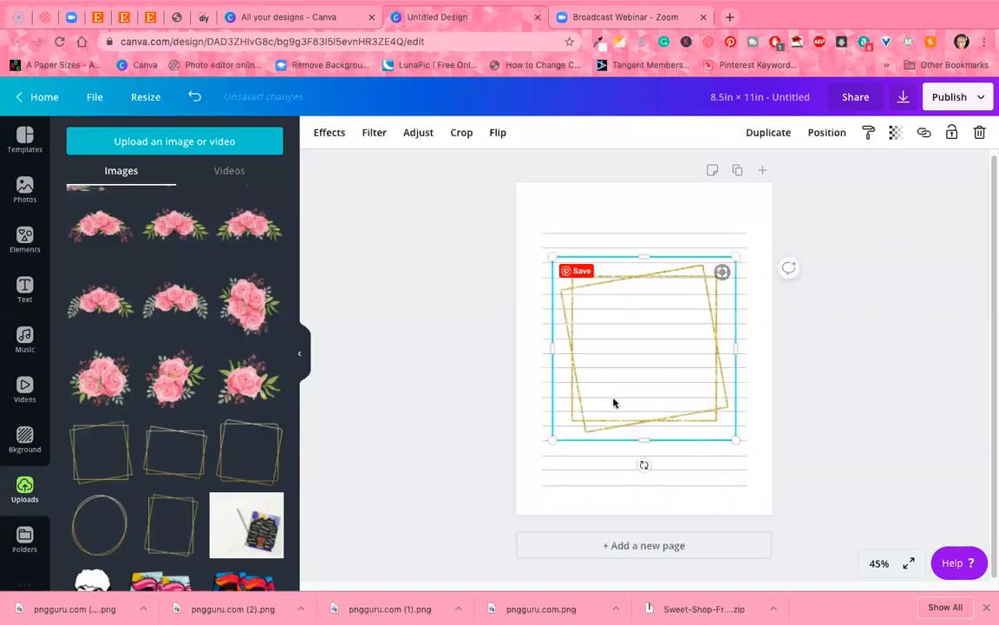
pyautogui.click(980, 132)
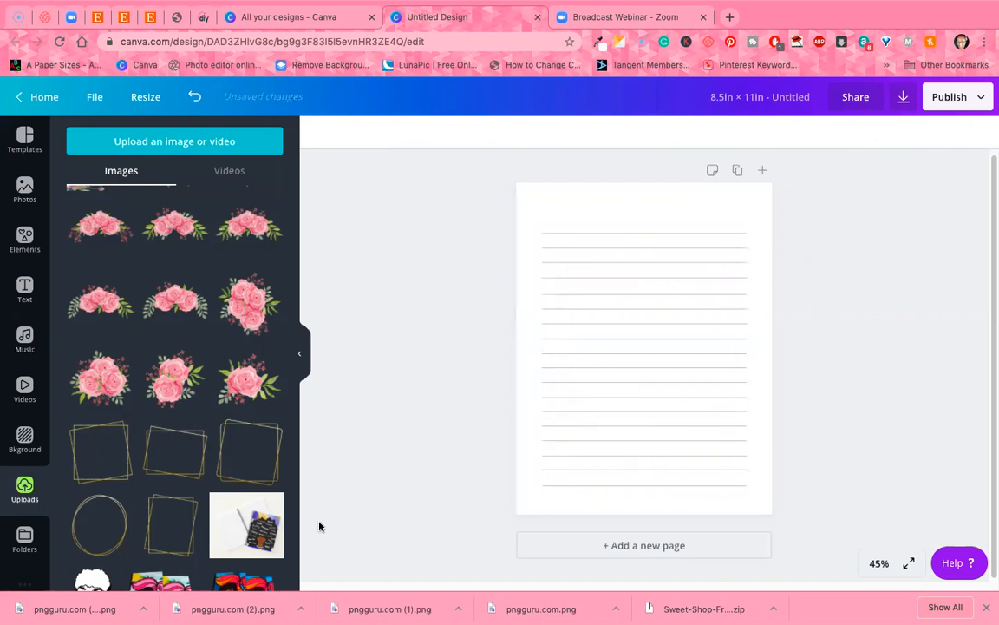
# Add the uploaded portrait gold double frame, enlarge it and centre it so its upright rectangle surrounds the lines
pyautogui.click(170, 523)
pyautogui.moveTo(732, 447); pyautogui.dragTo(759, 527)
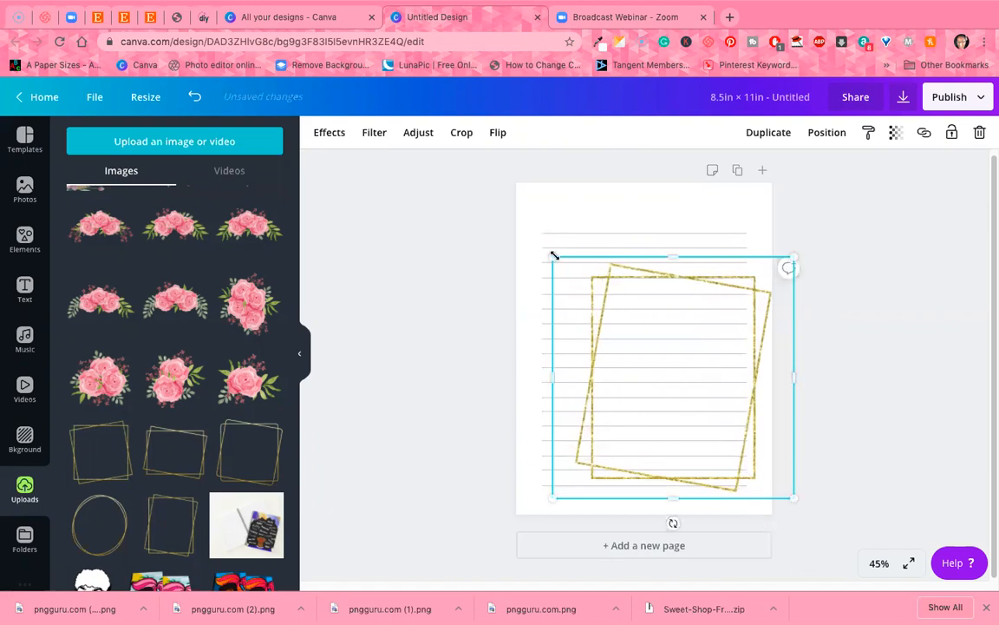
pyautogui.moveTo(535, 239); pyautogui.dragTo(489, 203)
pyautogui.moveTo(676, 294); pyautogui.dragTo(677, 288)
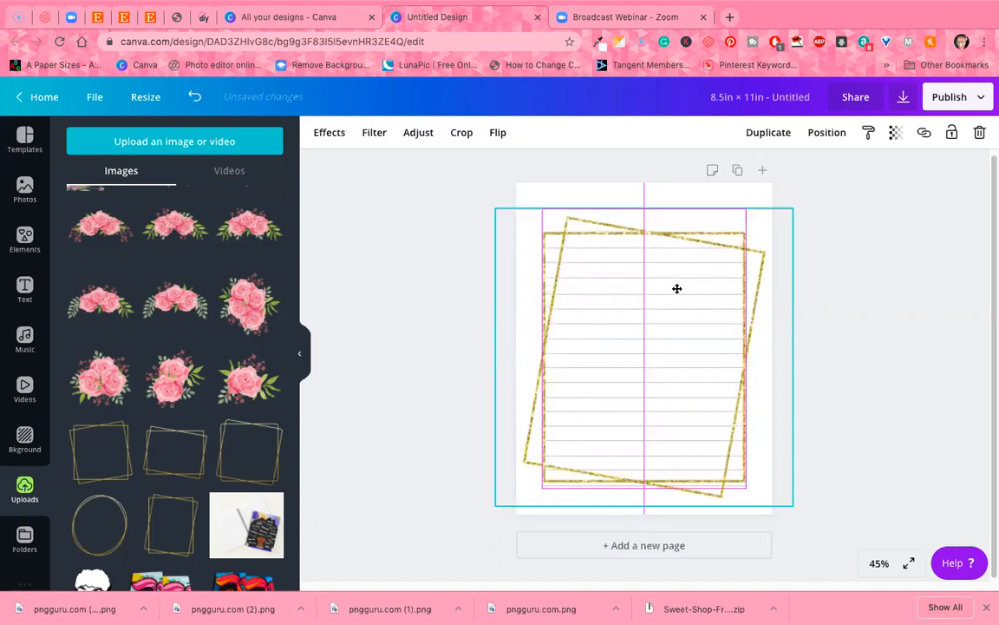
pyautogui.click(889, 270)
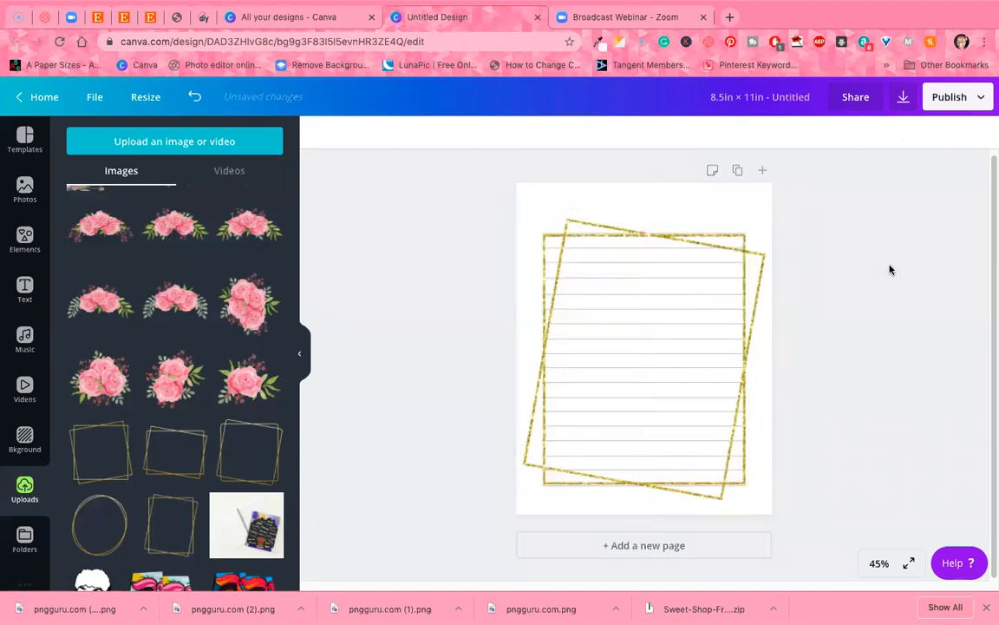
# Send the gold frame backward so that it lies behind the grouped lines
pyautogui.click(692, 323)
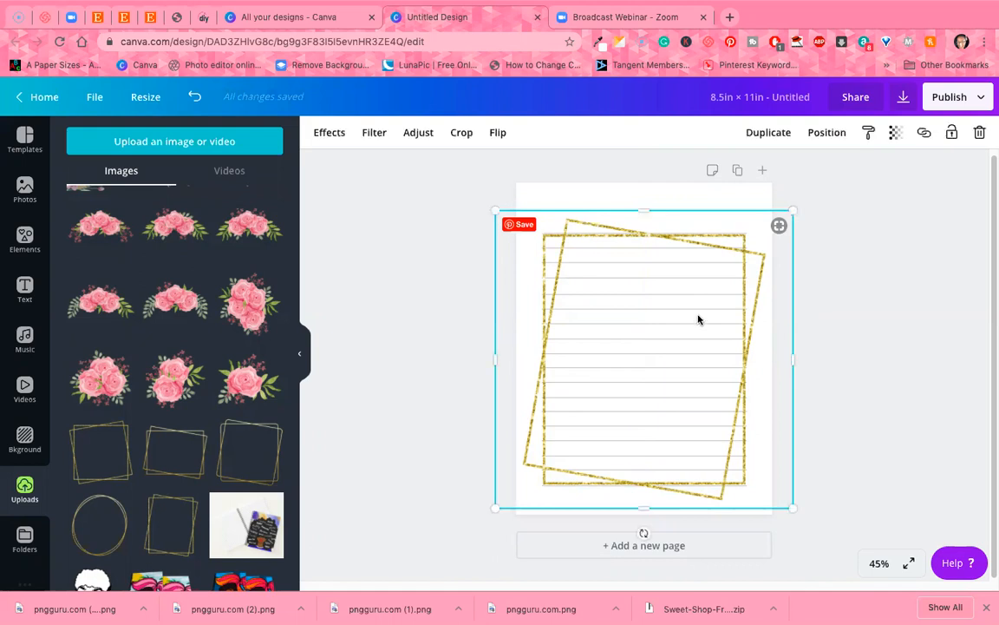
pyautogui.click(820, 136)
pyautogui.click(907, 236)
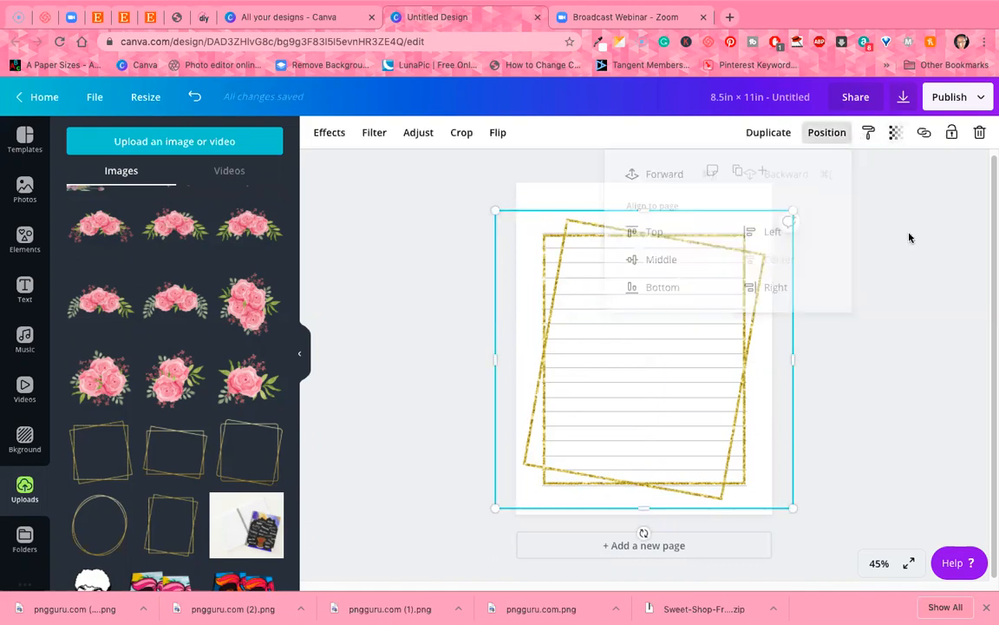
# Recolour a line in the group to black and apply the change to all grey lines
pyautogui.click(620, 301)
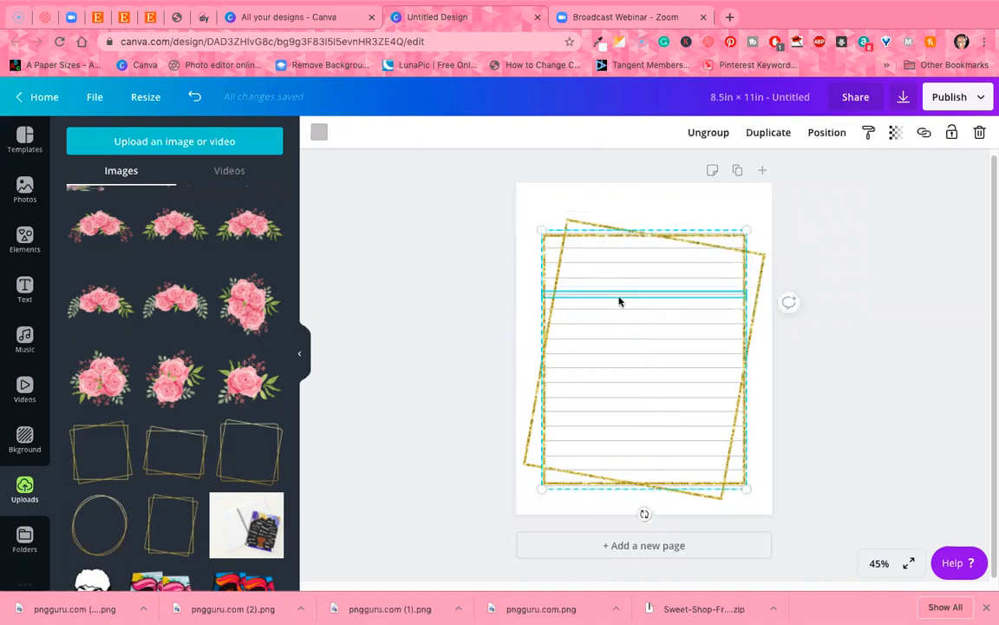
pyautogui.click(317, 131)
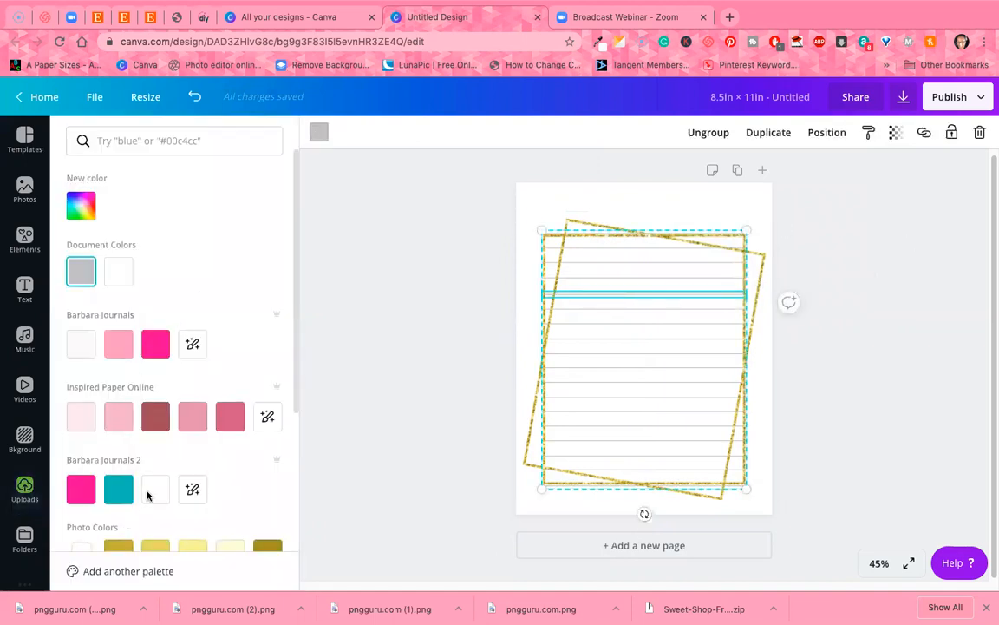
pyautogui.scroll(-3, 161, 438)
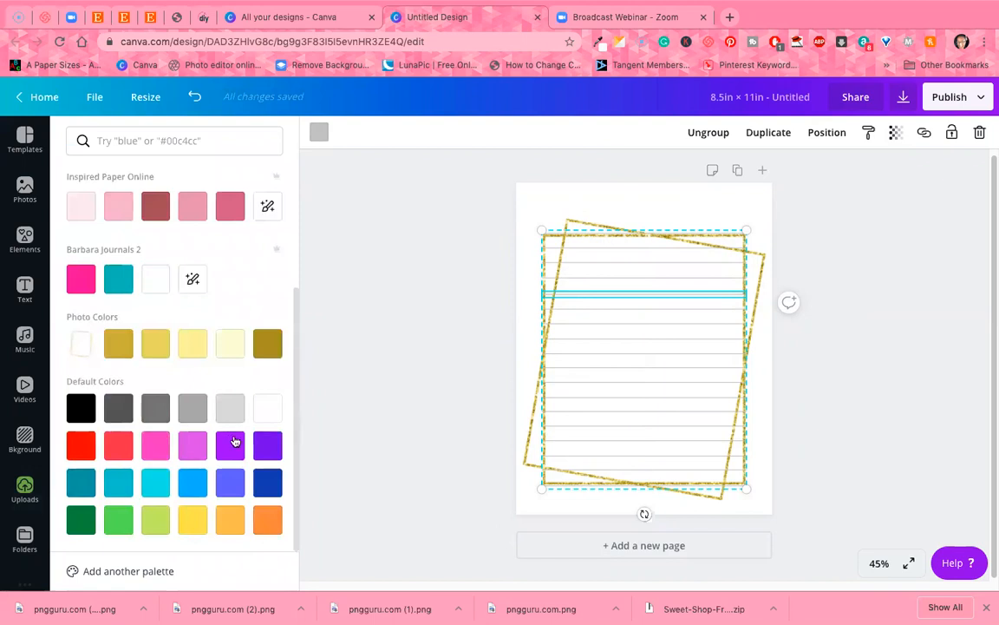
pyautogui.click(94, 411)
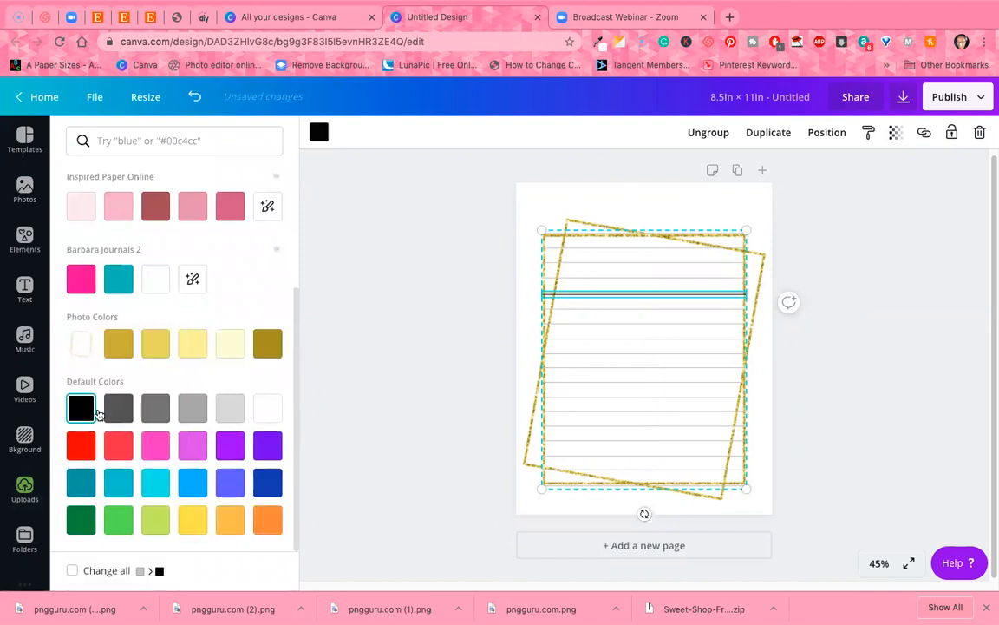
pyautogui.click(71, 571)
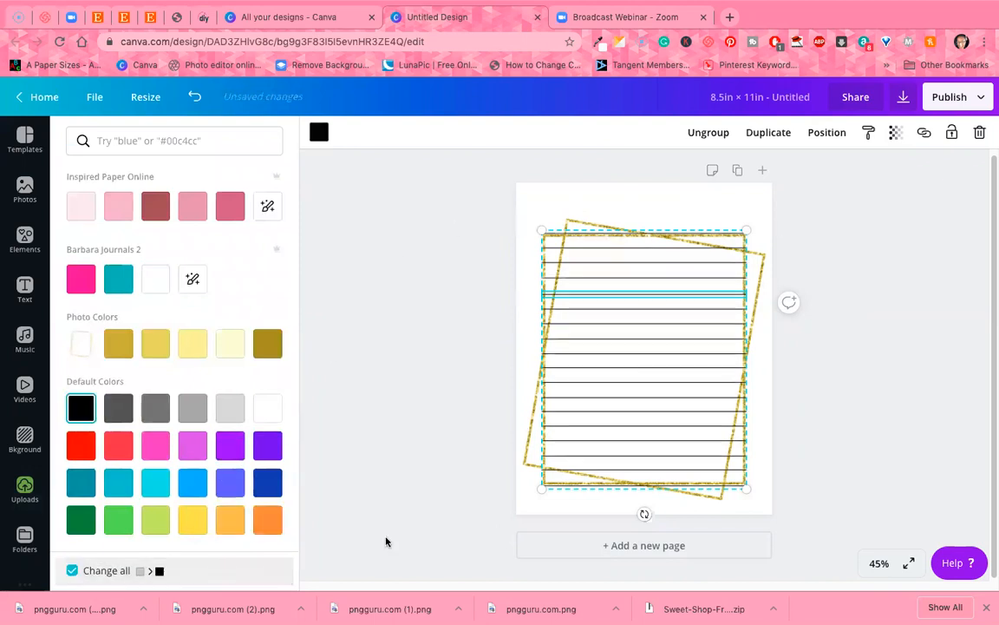
# Shrink the gold double frame slightly and centre it over the lined area, undoing the accidental shift of the grouped lines
pyautogui.click(888, 375)
pyautogui.click(603, 220)
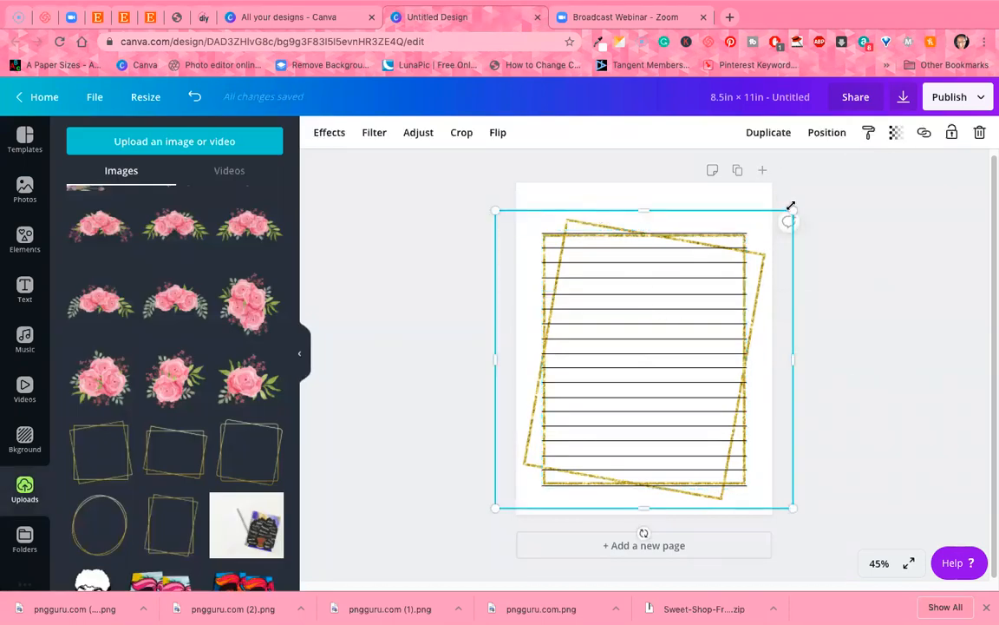
pyautogui.moveTo(775, 225); pyautogui.dragTo(770, 231)
pyautogui.click(631, 355)
pyautogui.moveTo(632, 354); pyautogui.dragTo(642, 351)
pyautogui.click(196, 97)
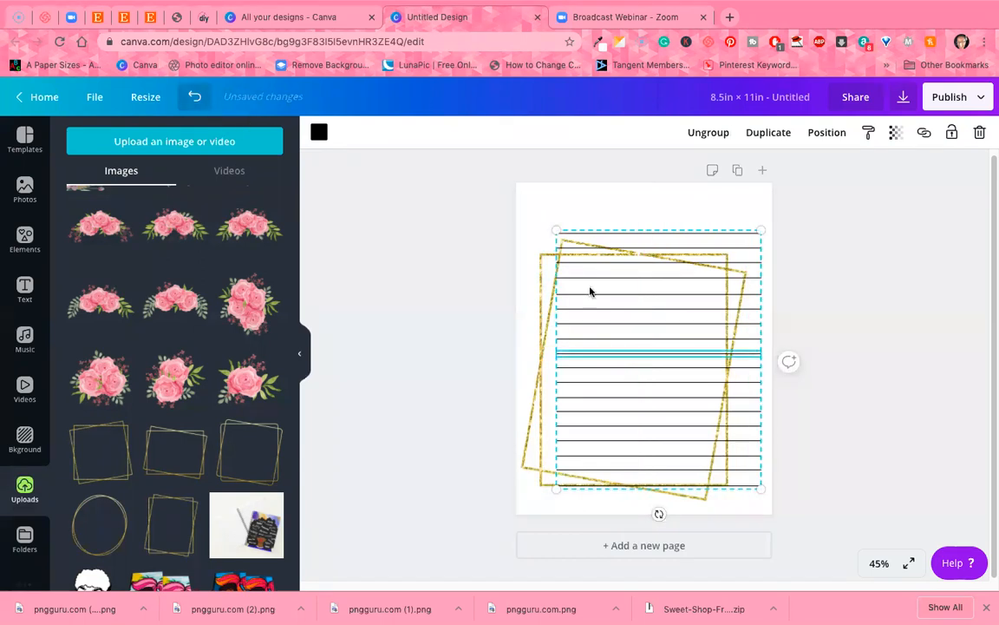
pyautogui.click(524, 439)
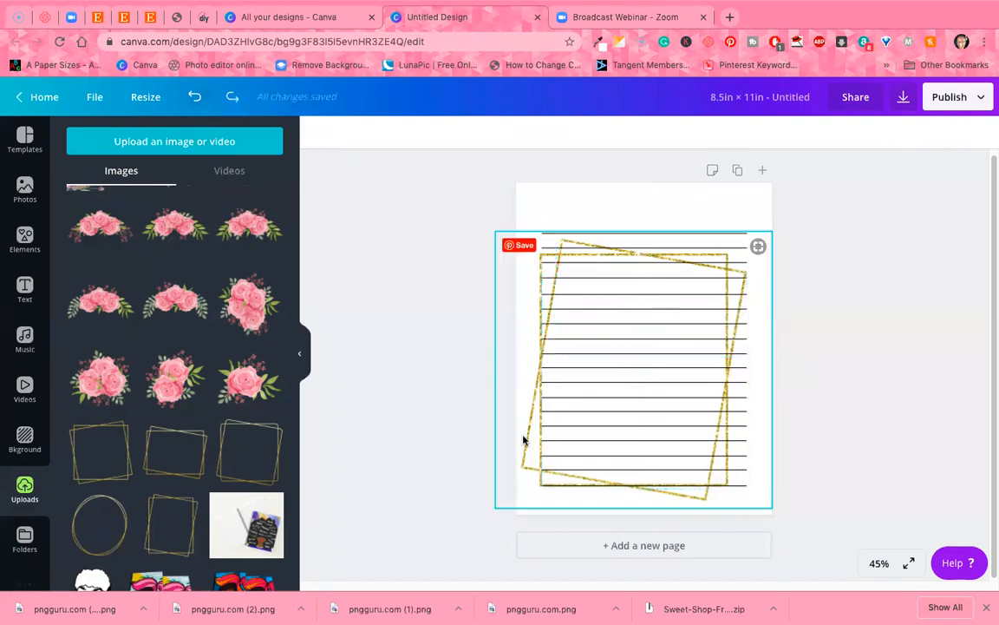
pyautogui.moveTo(526, 440)
pyautogui.mouseDown()
pyautogui.moveTo(539, 435)
pyautogui.moveTo(536, 422)
pyautogui.mouseUp()
pyautogui.click(875, 330)
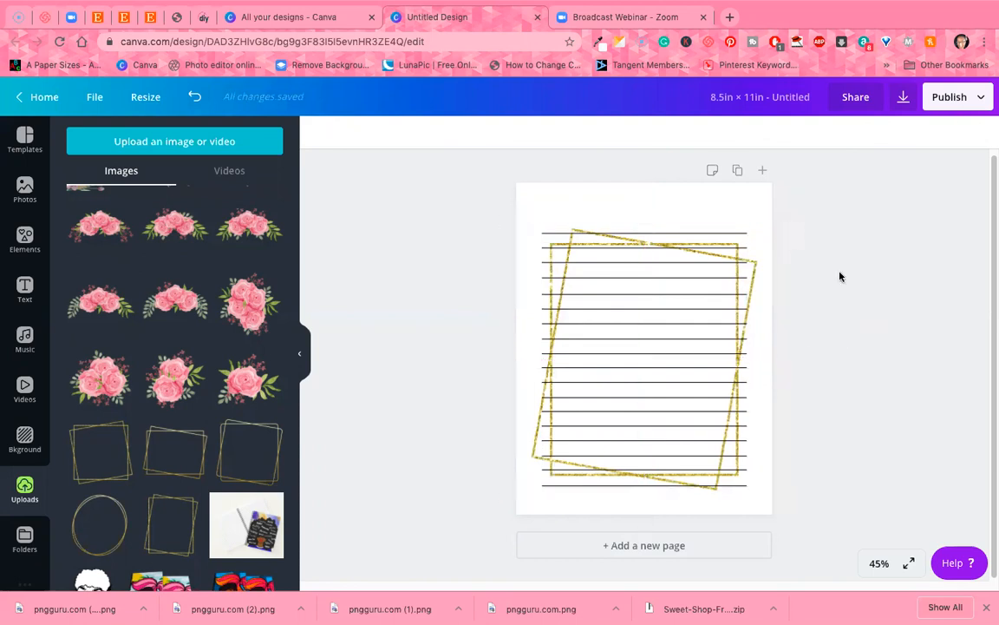
# Shrink the gold double frame further, centre it inside the lined area and check its transparency setting
pyautogui.click(624, 295)
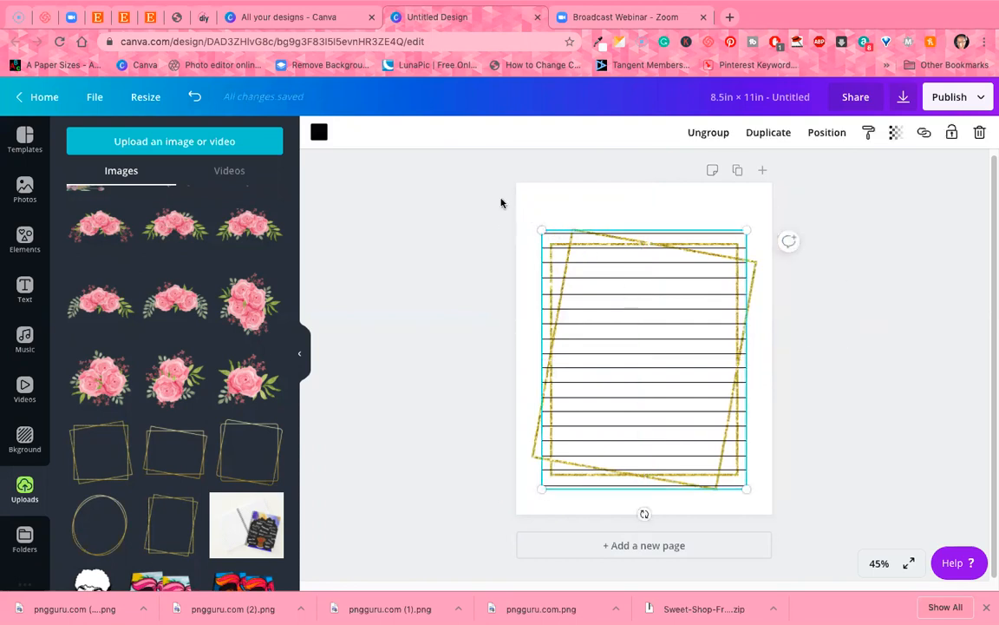
pyautogui.click(586, 223)
pyautogui.click(564, 386)
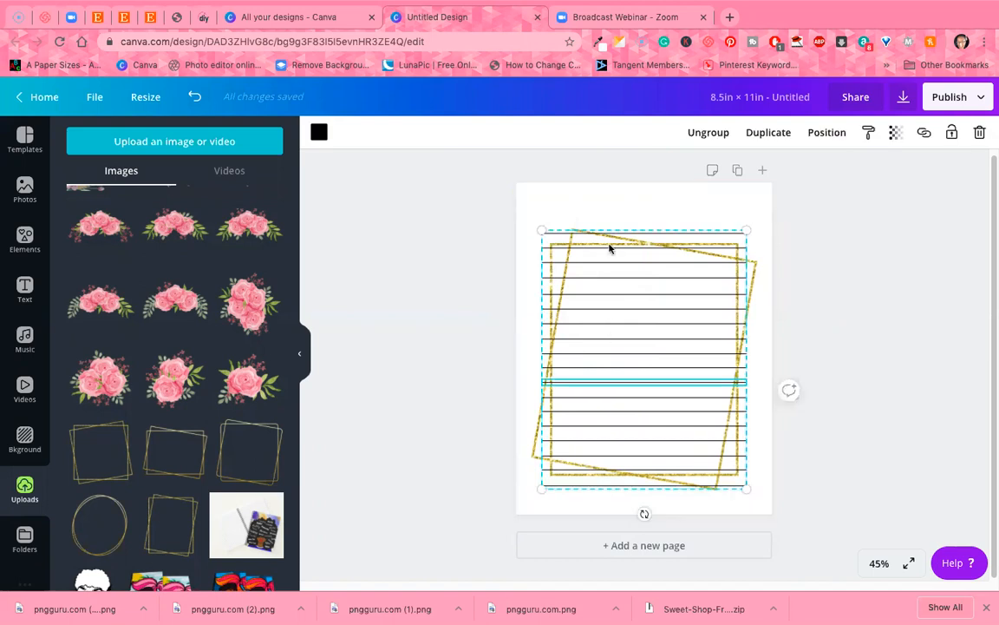
pyautogui.click(592, 224)
pyautogui.click(528, 284)
pyautogui.moveTo(506, 220); pyautogui.dragTo(524, 259)
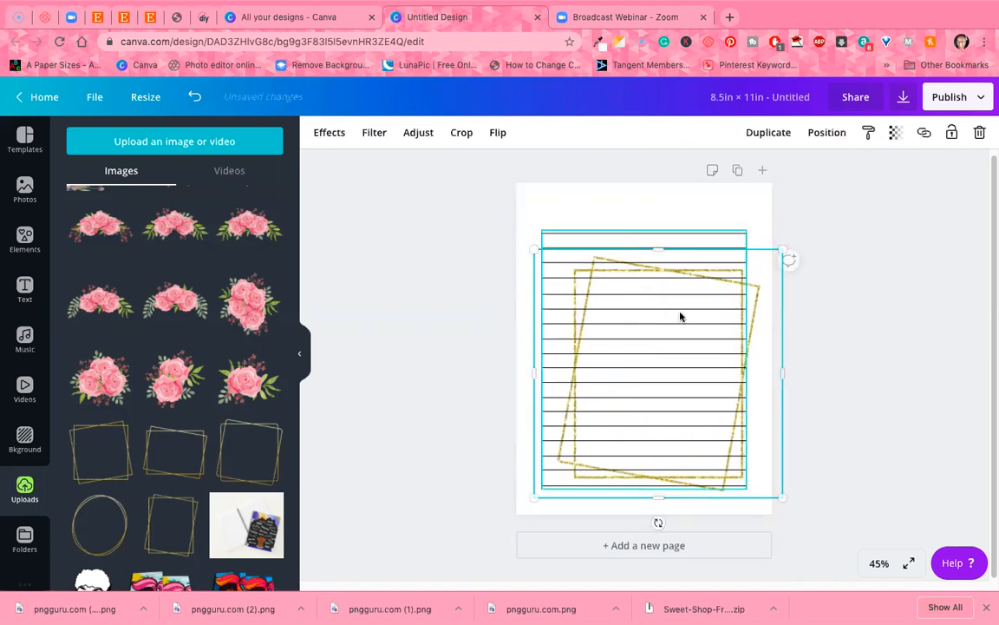
pyautogui.click(680, 317)
pyautogui.click(834, 312)
pyautogui.click(758, 290)
pyautogui.moveTo(758, 289); pyautogui.dragTo(743, 274)
pyautogui.click(889, 142)
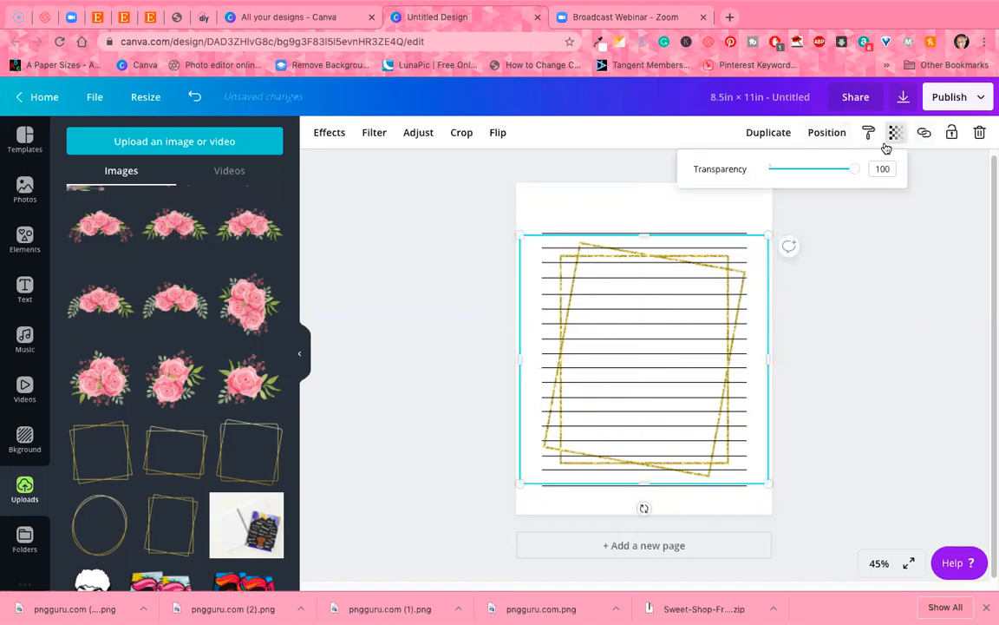
pyautogui.moveTo(850, 171)
pyautogui.mouseDown()
pyautogui.moveTo(785, 178)
pyautogui.moveTo(863, 186)
pyautogui.mouseUp()
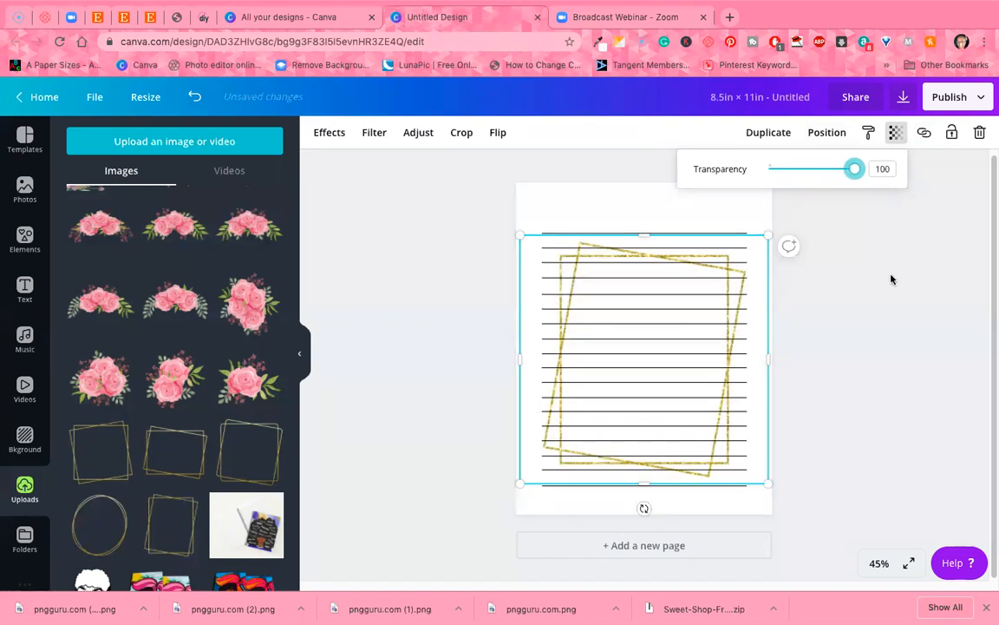
# Enlarge the gold double frame until its upright rectangle matches the width of the lines, and position it over them
pyautogui.click(822, 354)
pyautogui.moveTo(773, 220); pyautogui.dragTo(784, 204)
pyautogui.moveTo(518, 203); pyautogui.dragTo(487, 220)
pyautogui.moveTo(648, 263); pyautogui.dragTo(651, 273)
pyautogui.click(195, 96)
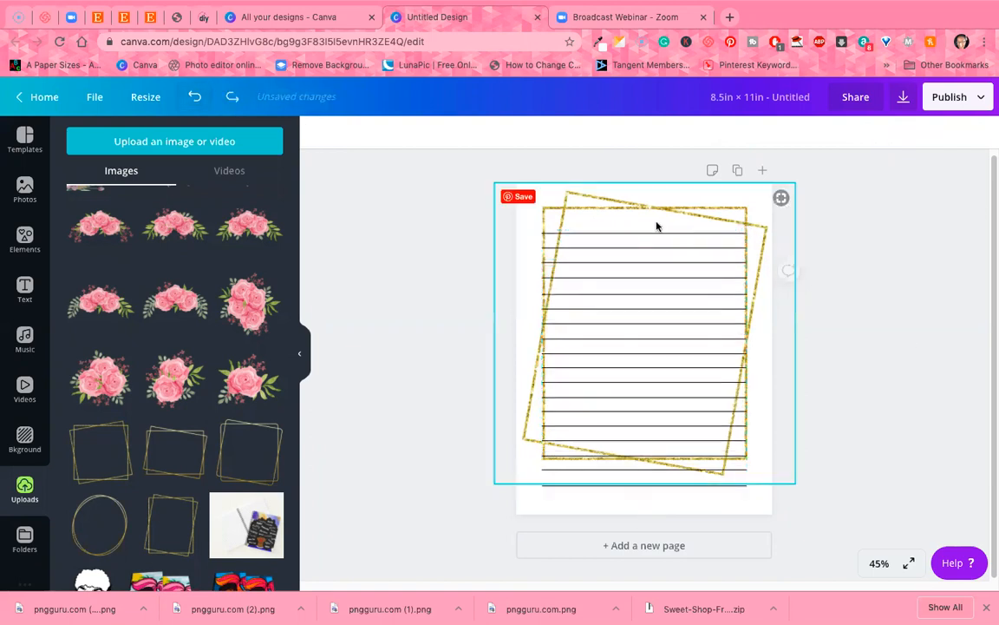
pyautogui.moveTo(645, 203); pyautogui.dragTo(643, 224)
pyautogui.click(887, 281)
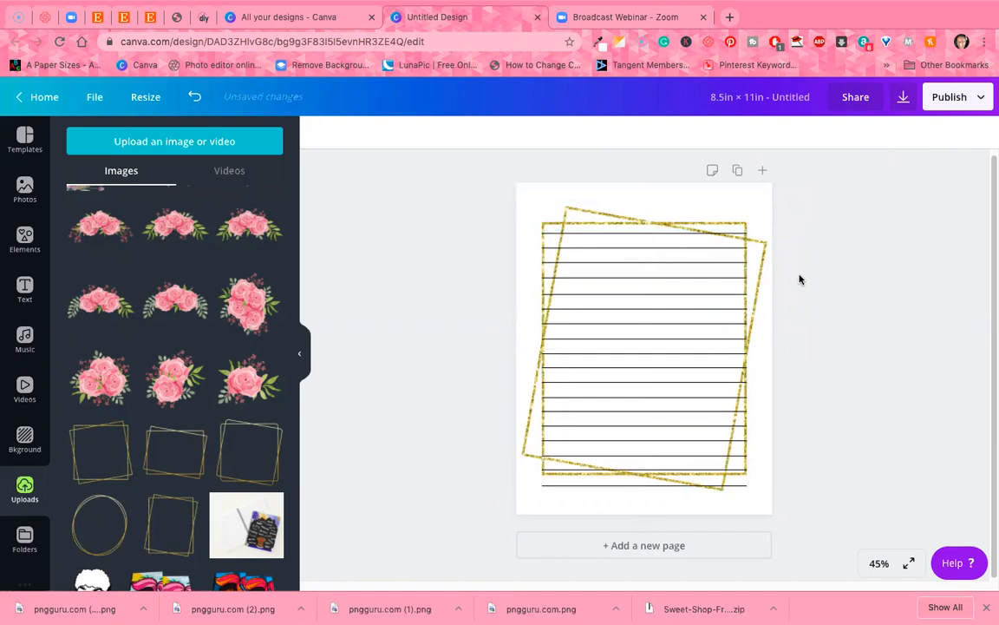
# Try extending the gold double frame upward and downward around all the lines, then delete the frame
pyautogui.click(620, 202)
pyautogui.moveTo(638, 182); pyautogui.dragTo(638, 168)
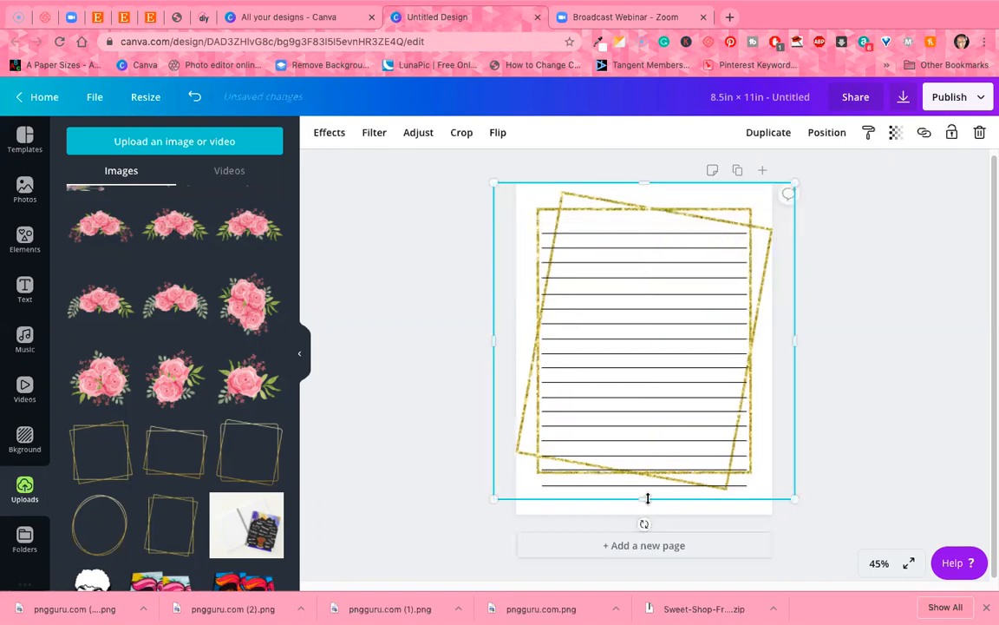
pyautogui.moveTo(647, 508); pyautogui.dragTo(646, 521)
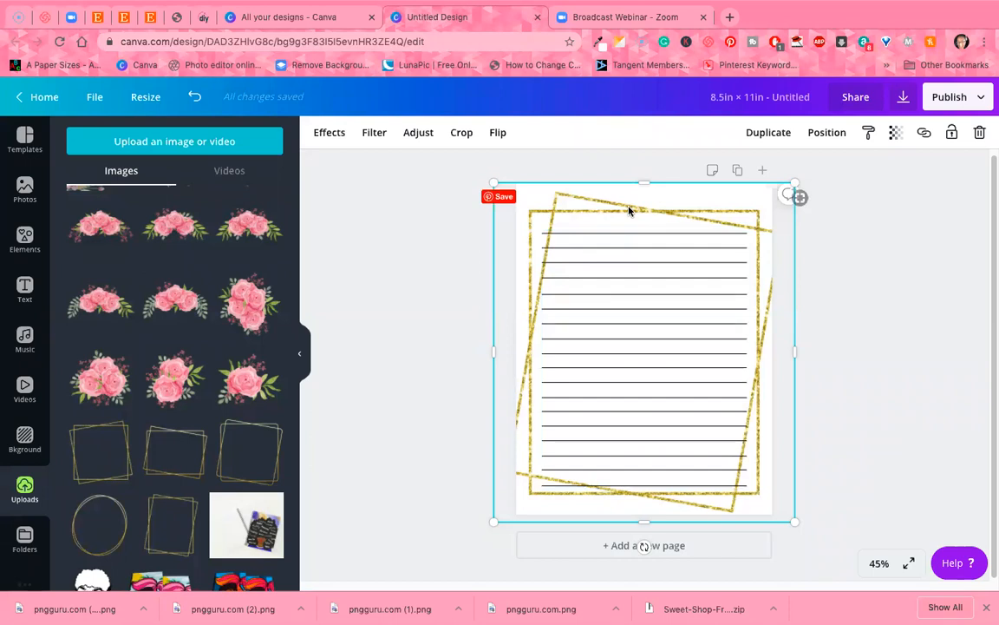
pyautogui.press('Delete')
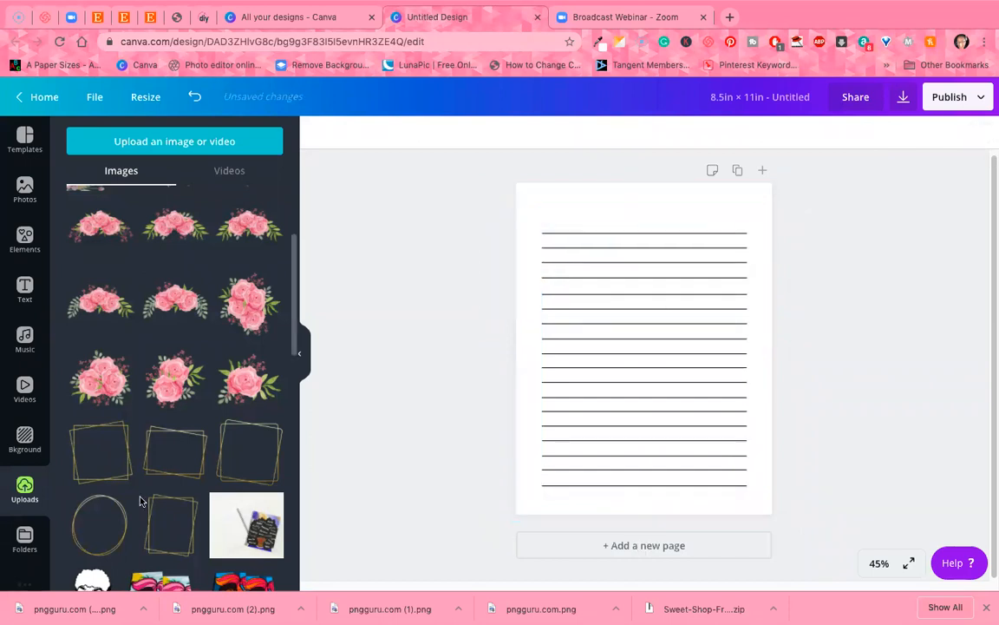
# Add the uploaded gold double oval frame, enlarge it to nearly the page width and centre it over the lines
pyautogui.click(113, 523)
pyautogui.moveTo(734, 253); pyautogui.dragTo(787, 205)
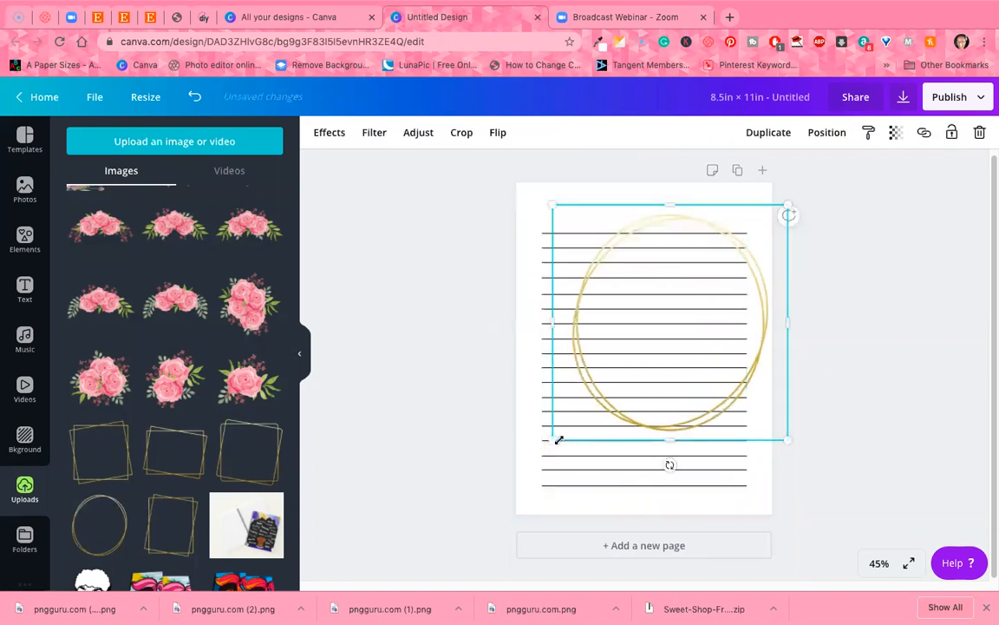
pyautogui.moveTo(544, 446); pyautogui.dragTo(502, 499)
pyautogui.moveTo(760, 270); pyautogui.dragTo(761, 276)
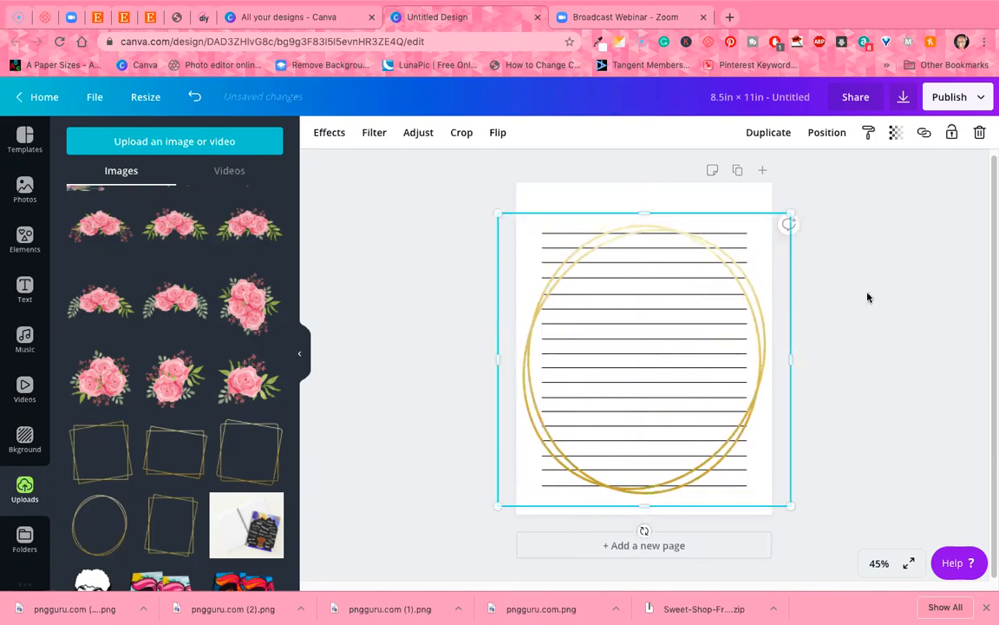
pyautogui.click(868, 297)
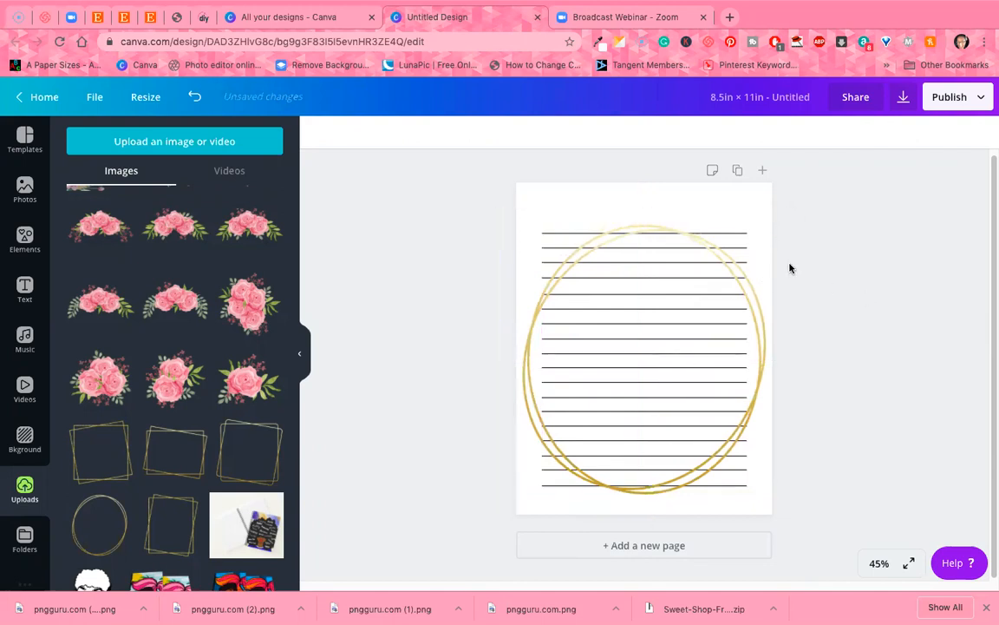
# Send the gold oval frame backward so that it lies behind the grouped lines
pyautogui.click(727, 235)
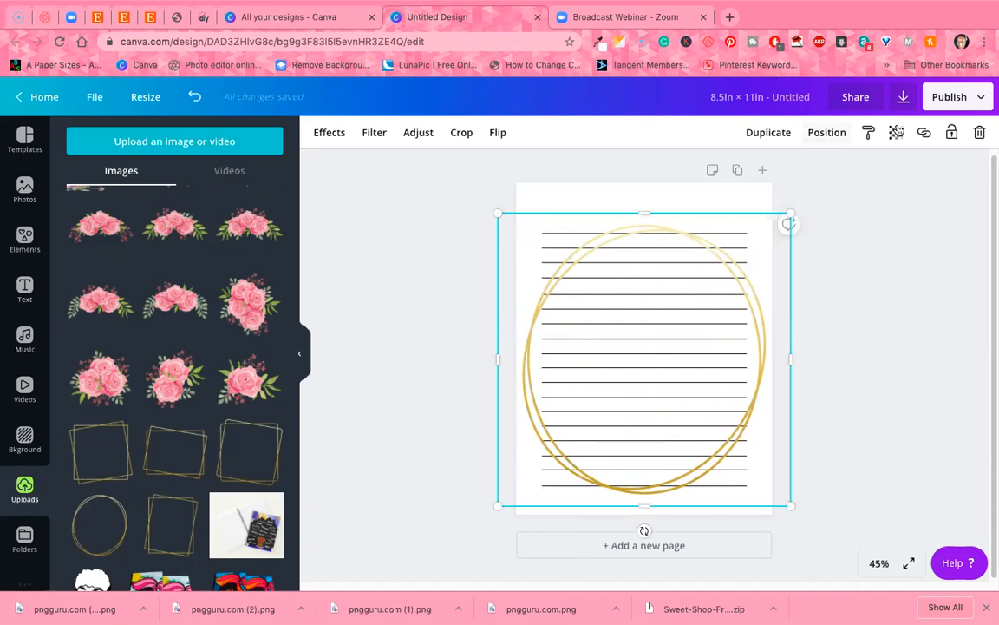
pyautogui.click(811, 137)
pyautogui.click(794, 177)
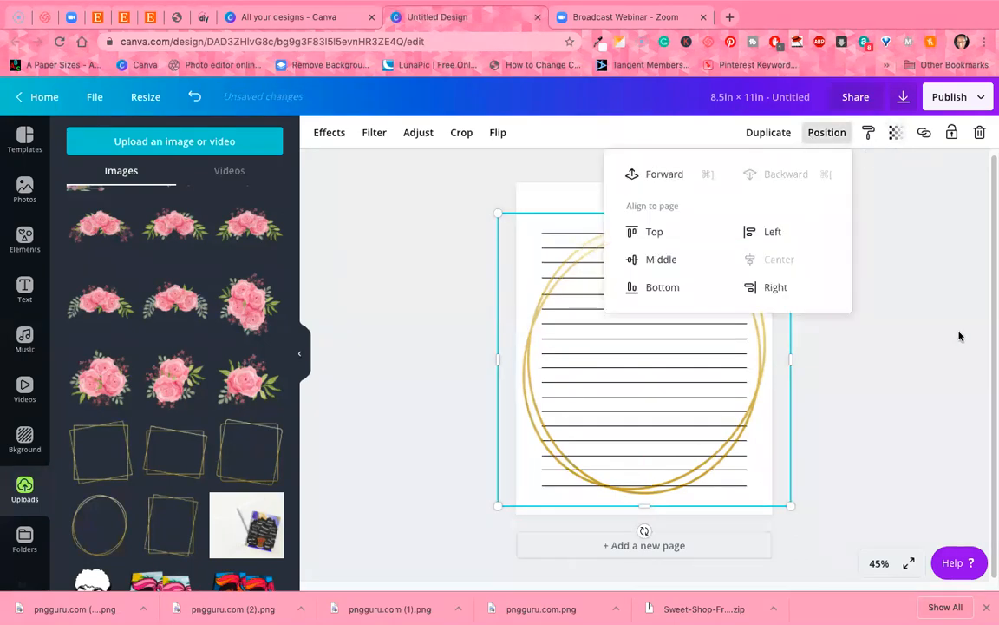
pyautogui.click(959, 334)
pyautogui.click(839, 251)
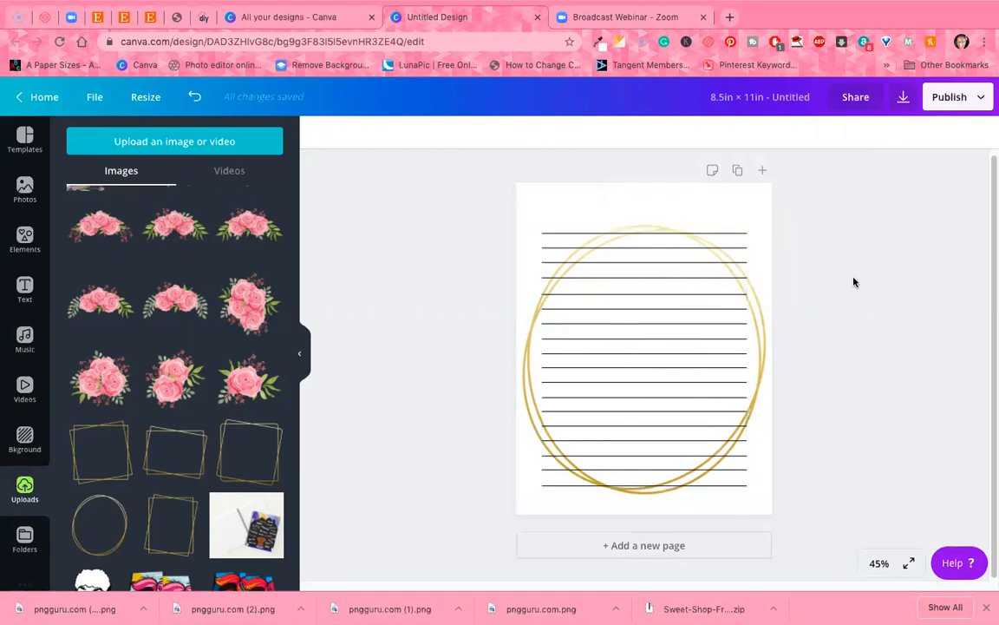
# Delete the gold oval frame and duplicate the plain lined page
pyautogui.click(630, 222)
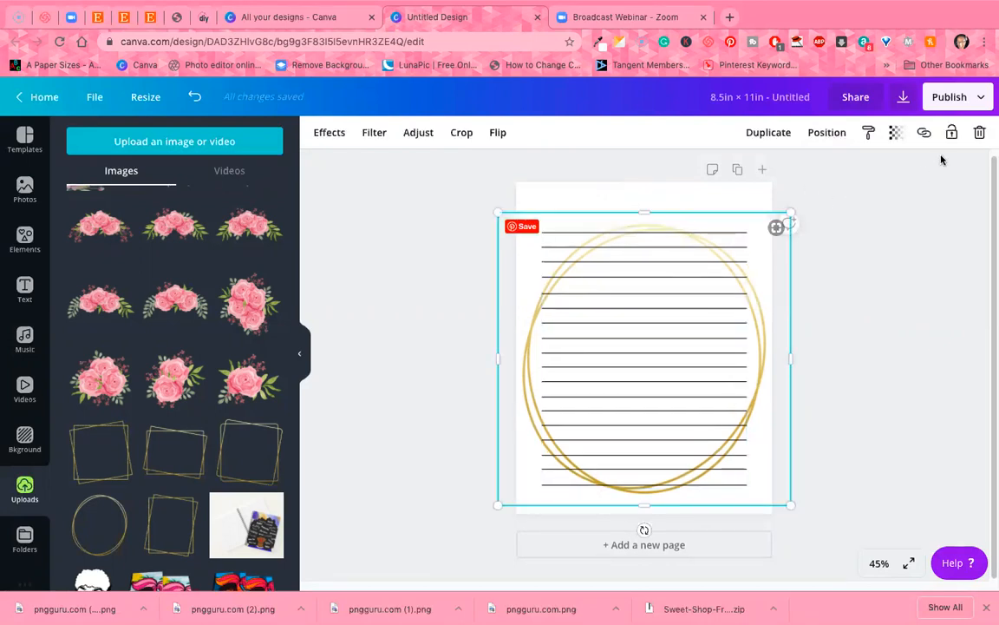
pyautogui.click(980, 132)
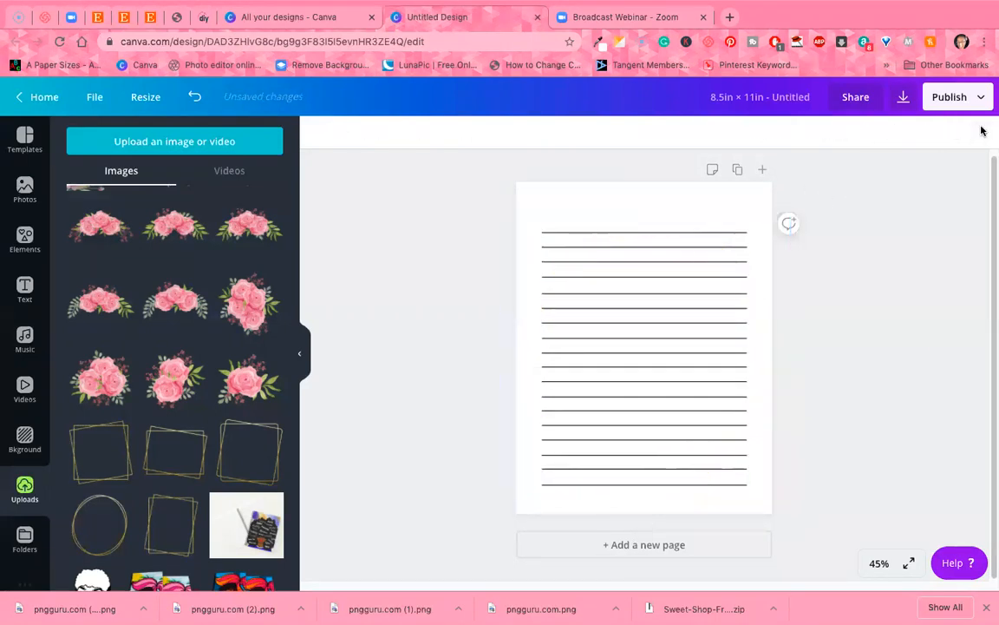
pyautogui.click(740, 168)
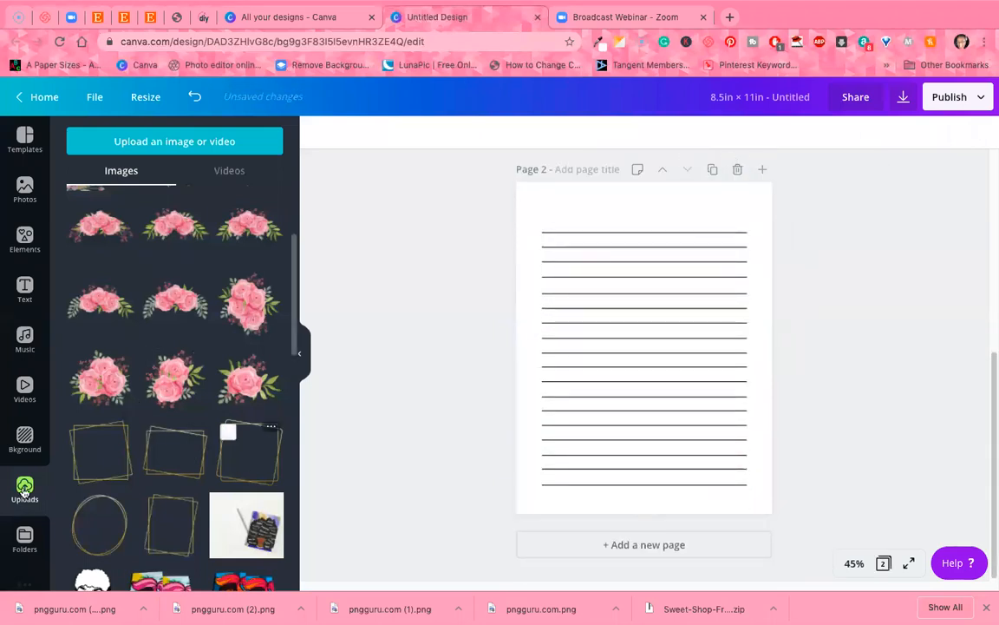
# Add the uploaded portrait gold double frame to page 2, enlarge it and centre it around the lines
pyautogui.click(227, 475)
pyautogui.moveTo(618, 310); pyautogui.dragTo(574, 242)
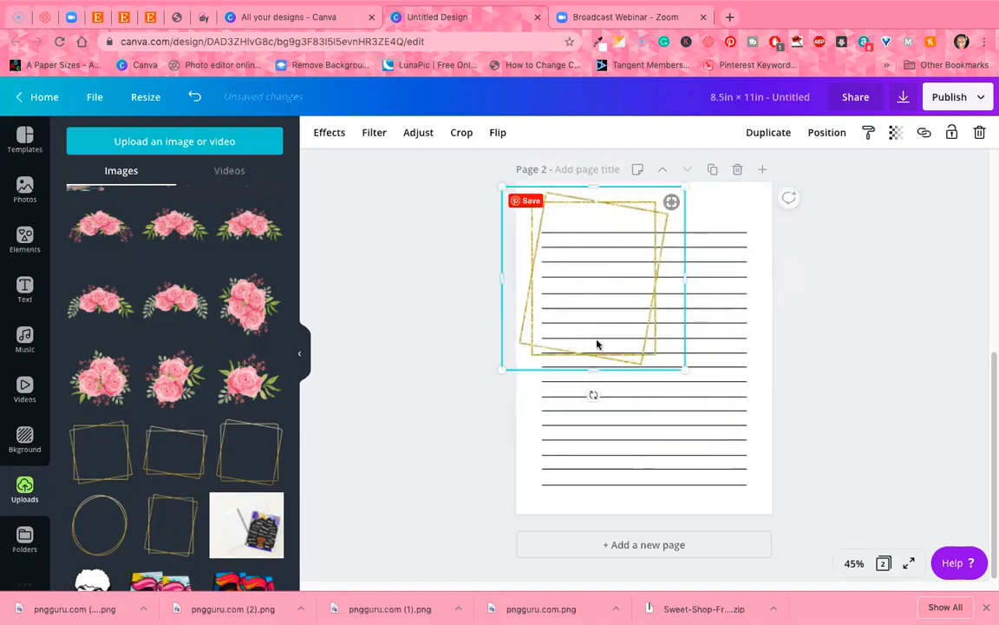
pyautogui.moveTo(721, 425); pyautogui.dragTo(798, 523)
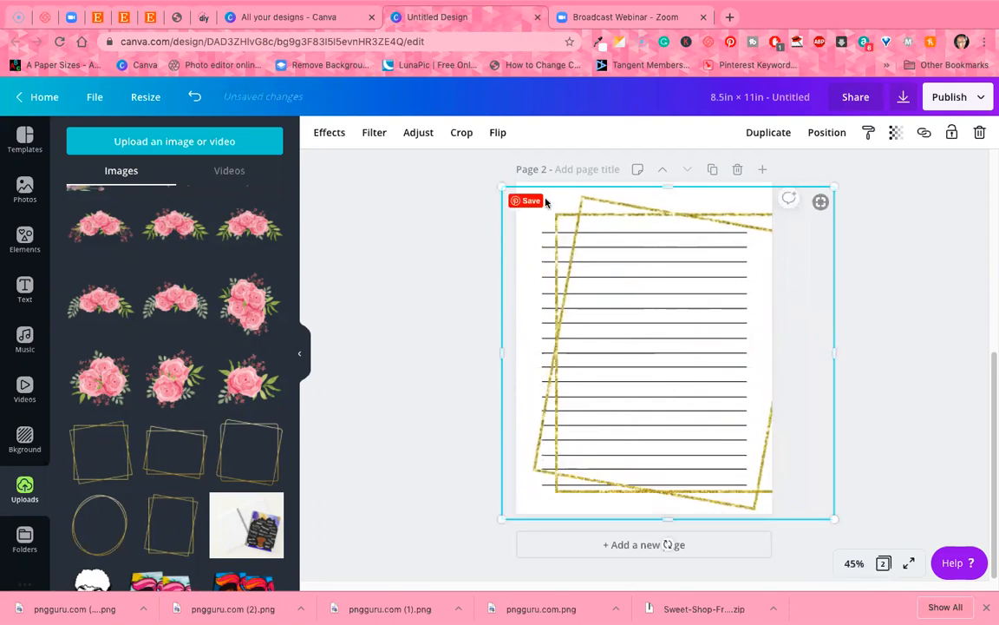
pyautogui.moveTo(635, 220); pyautogui.dragTo(609, 212)
pyautogui.click(866, 236)
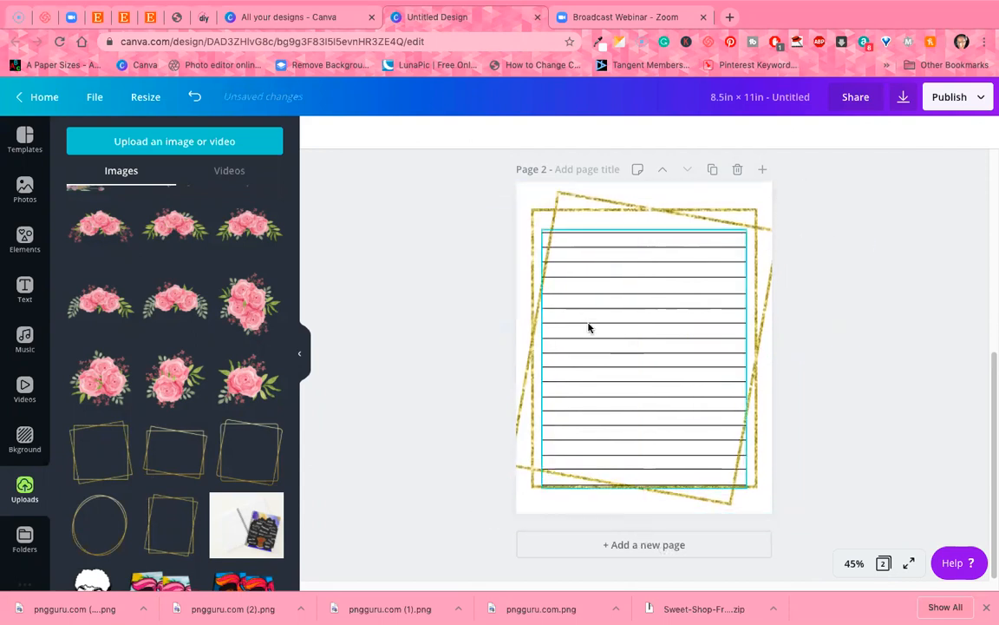
# Add the uploaded two-rose bouquet, rotate and shrink it, and place it over the frame's upper-right corner on page 2
pyautogui.click(176, 377)
pyautogui.moveTo(647, 358); pyautogui.dragTo(685, 321)
pyautogui.moveTo(685, 415); pyautogui.dragTo(769, 374)
pyautogui.moveTo(704, 324); pyautogui.dragTo(718, 301)
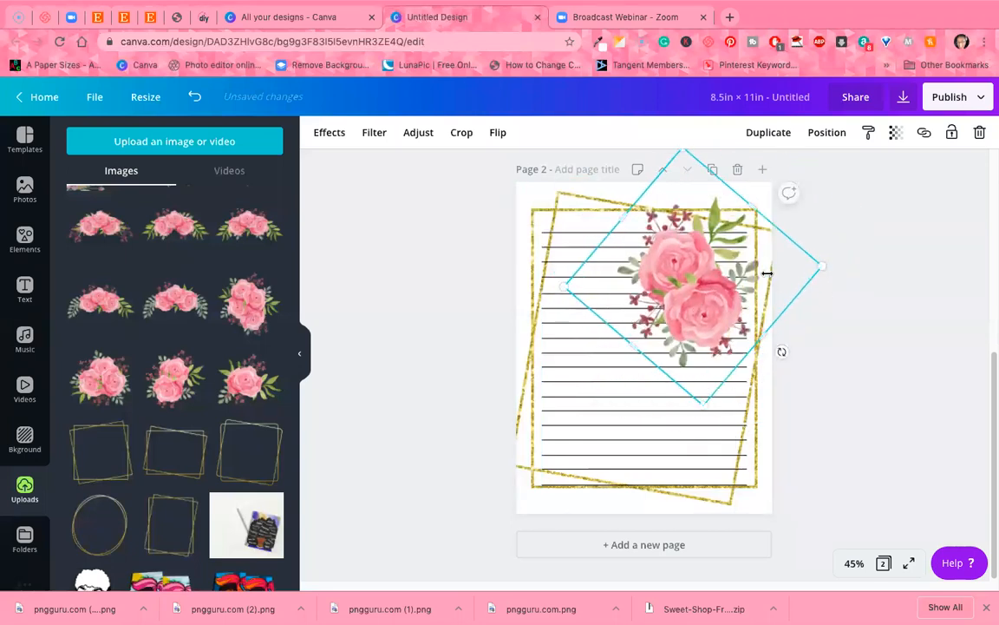
pyautogui.moveTo(821, 266); pyautogui.dragTo(720, 276)
pyautogui.moveTo(642, 286); pyautogui.dragTo(743, 225)
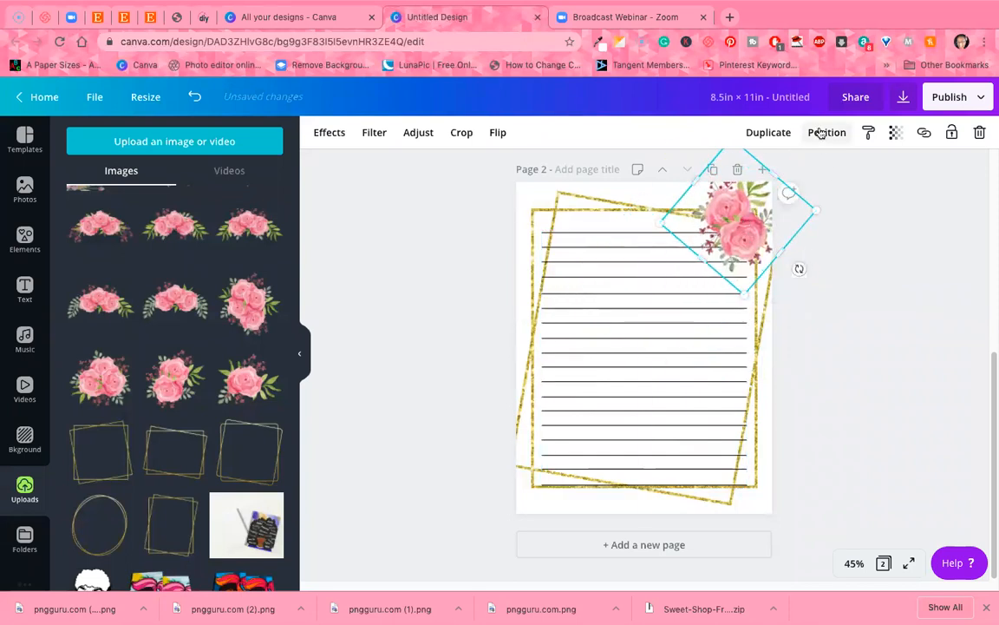
# Place a copy of the rose bouquet in the page's lower-left corner and flip it vertically and horizontally to suit the corner
pyautogui.moveTo(745, 225); pyautogui.dragTo(543, 498)
pyautogui.click(497, 134)
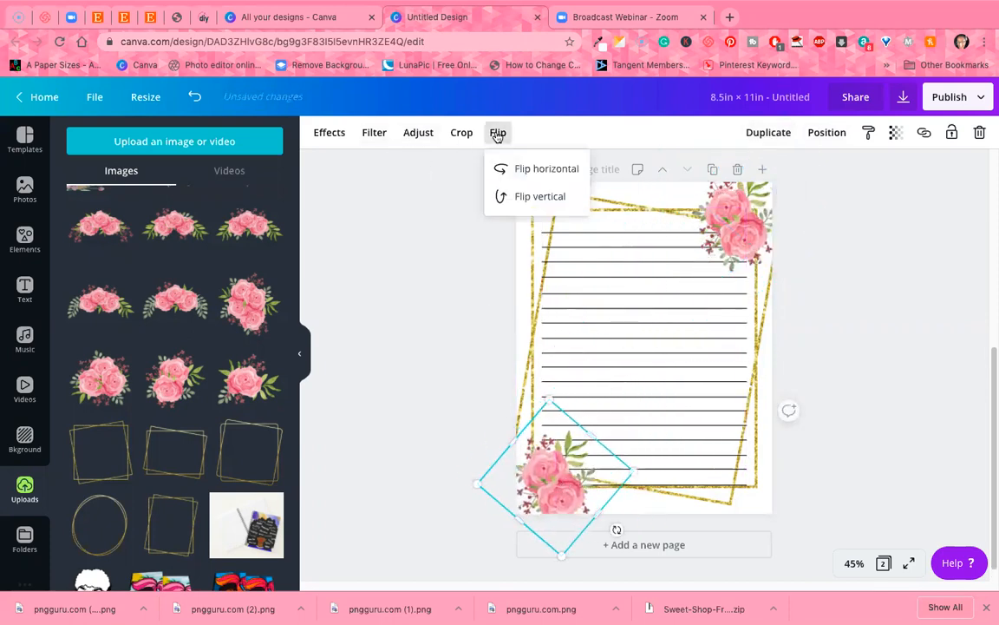
pyautogui.click(518, 197)
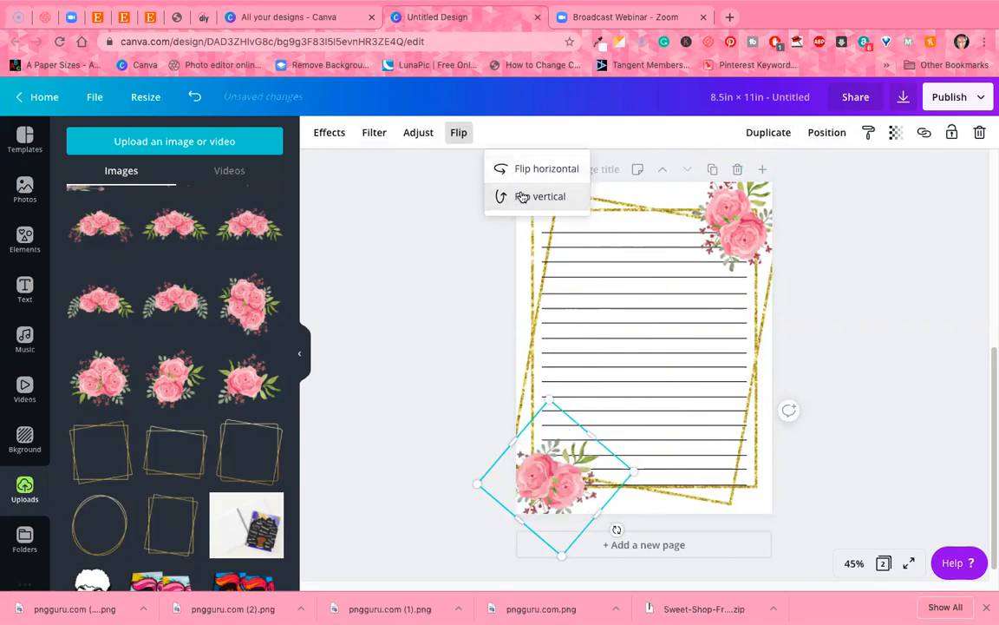
pyautogui.click(517, 199)
pyautogui.click(521, 176)
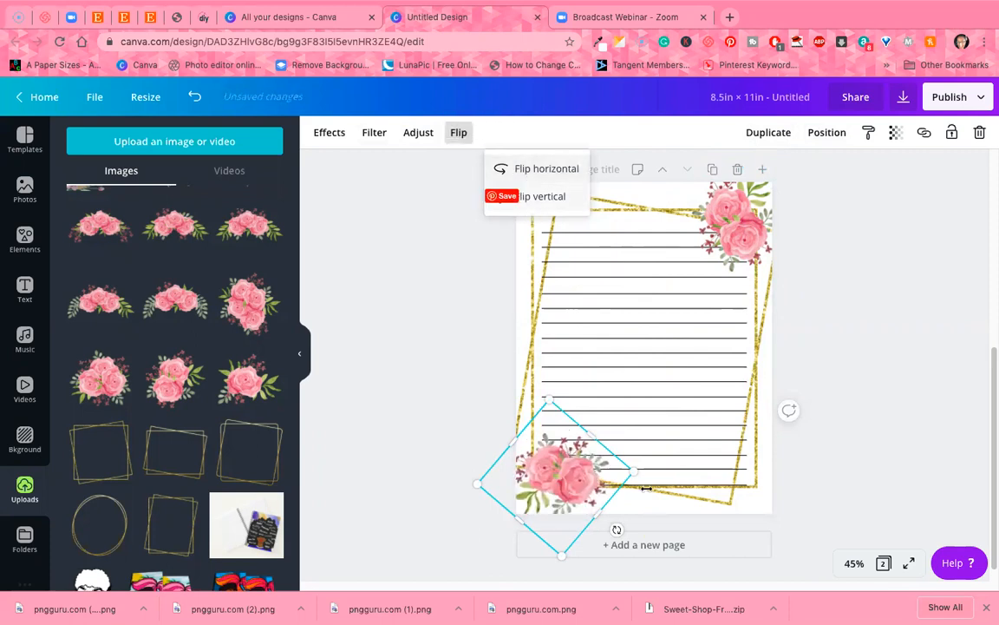
pyautogui.moveTo(570, 481); pyautogui.dragTo(603, 491)
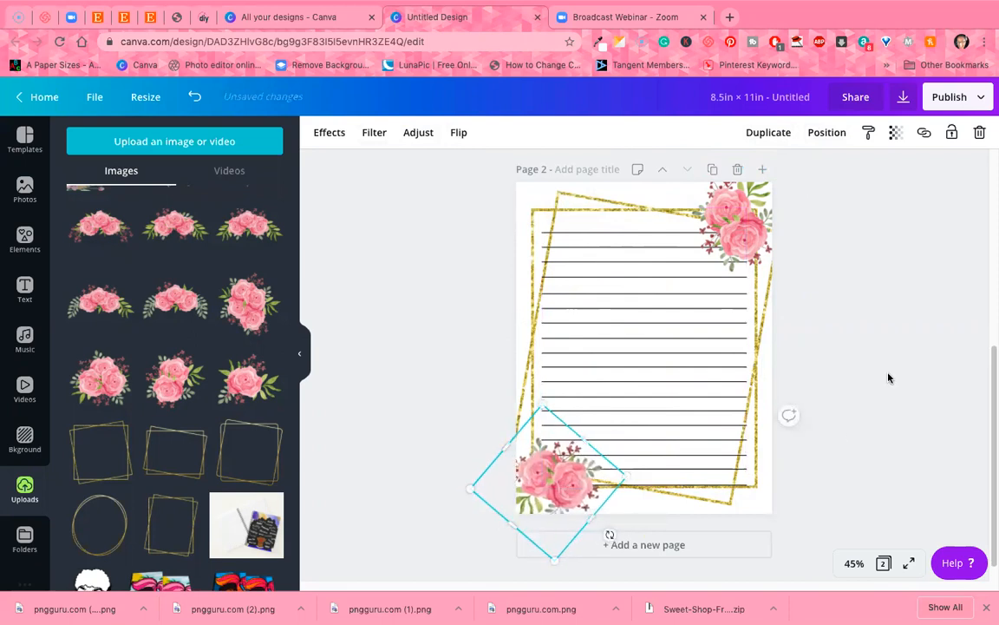
pyautogui.click(887, 377)
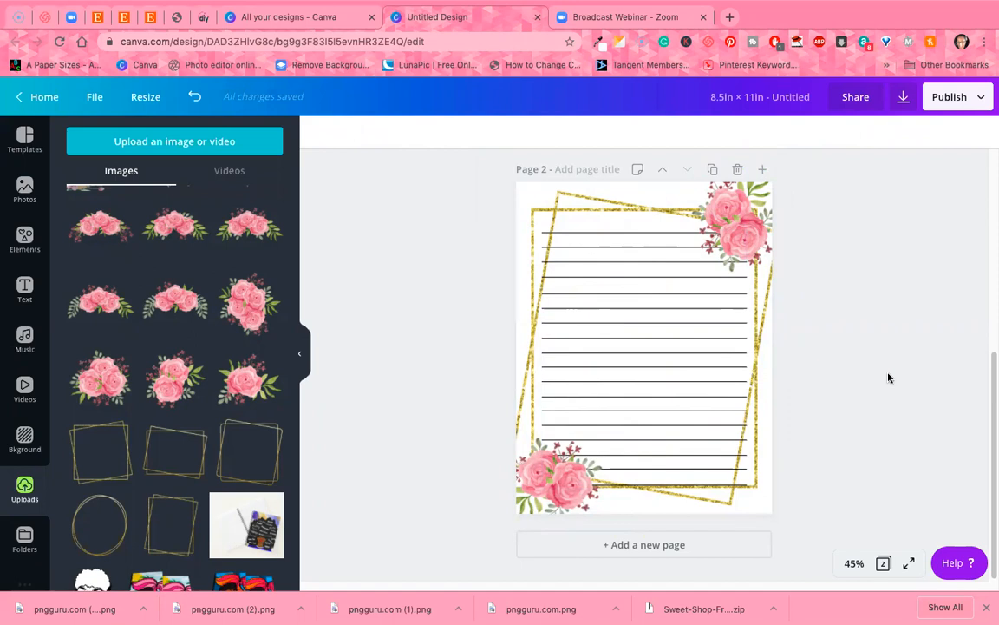
# Remove the rose bouquet placed in the lower-left corner of page 2
pyautogui.click(555, 477)
pyautogui.moveTo(556, 478); pyautogui.dragTo(582, 338)
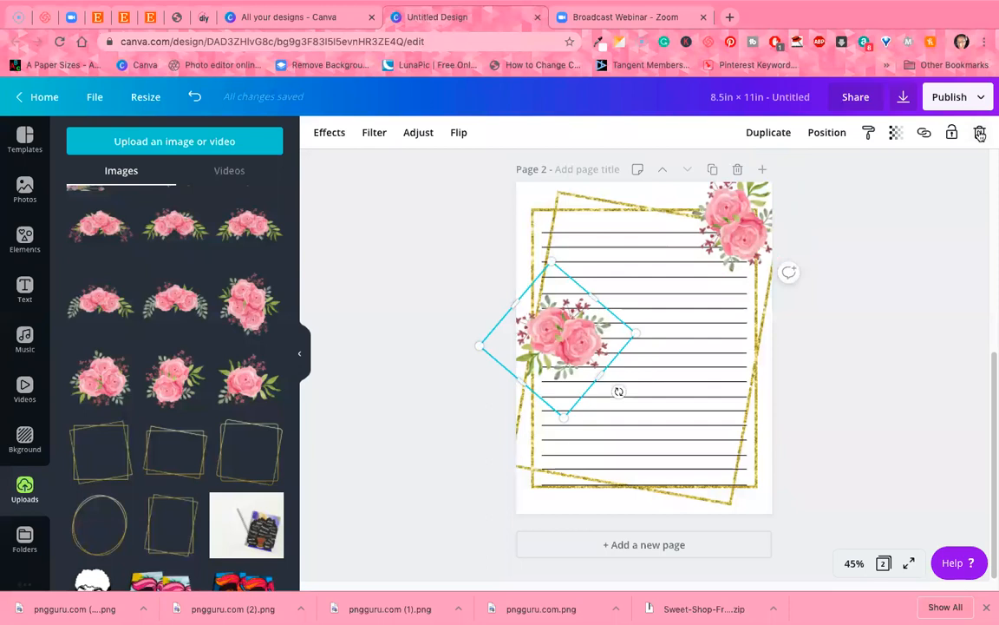
pyautogui.press('Delete')
# Place a copy of the upper-right bouquet in page 2's upper-left corner and flip it vertically to suit the corner
pyautogui.click(759, 207)
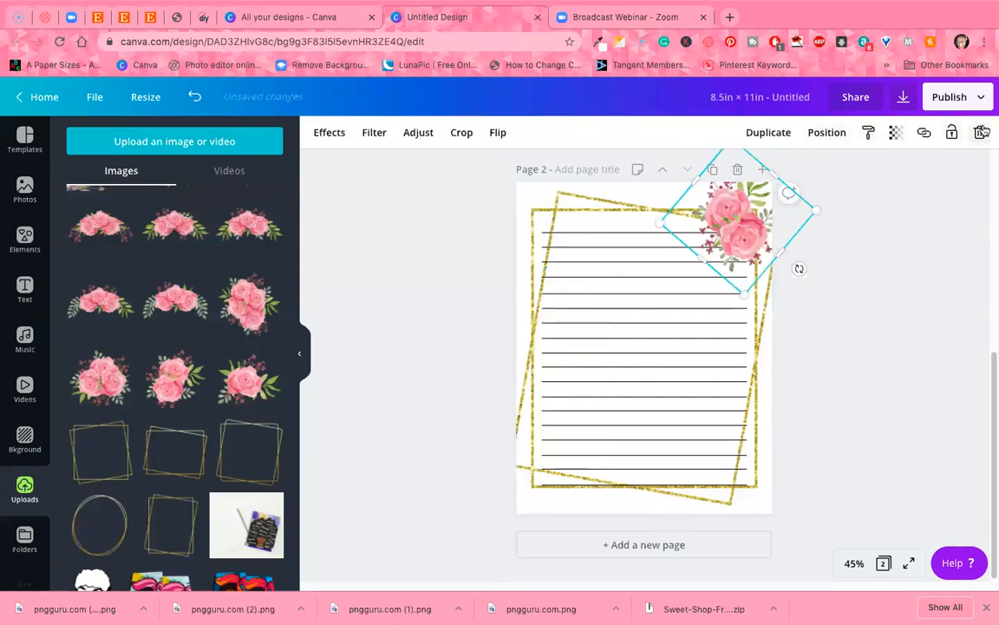
pyautogui.click(754, 139)
pyautogui.moveTo(752, 223); pyautogui.dragTo(577, 227)
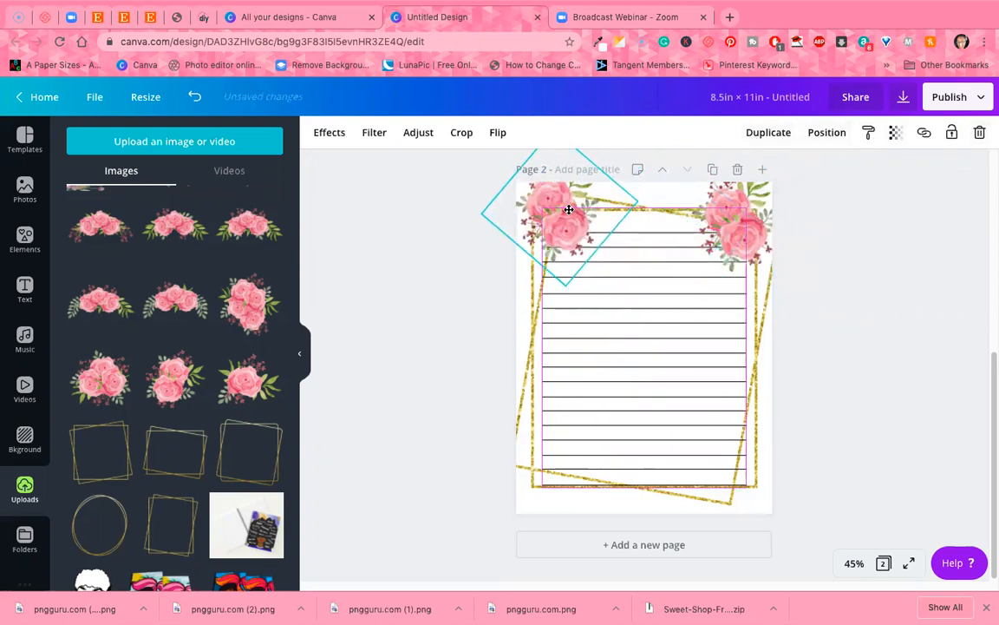
pyautogui.click(497, 131)
pyautogui.click(559, 198)
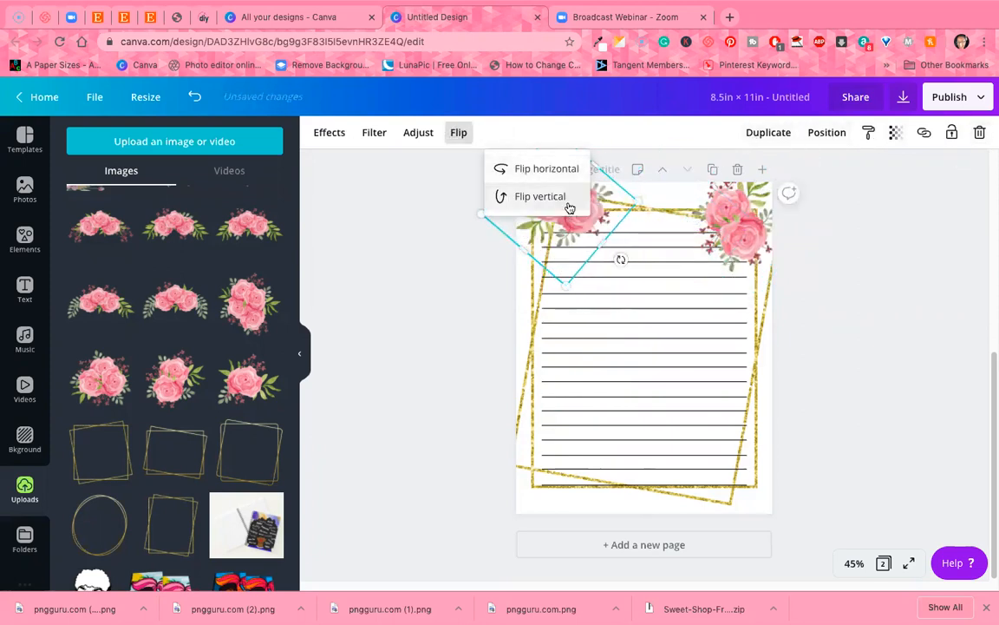
pyautogui.click(555, 225)
pyautogui.moveTo(553, 222); pyautogui.dragTo(537, 227)
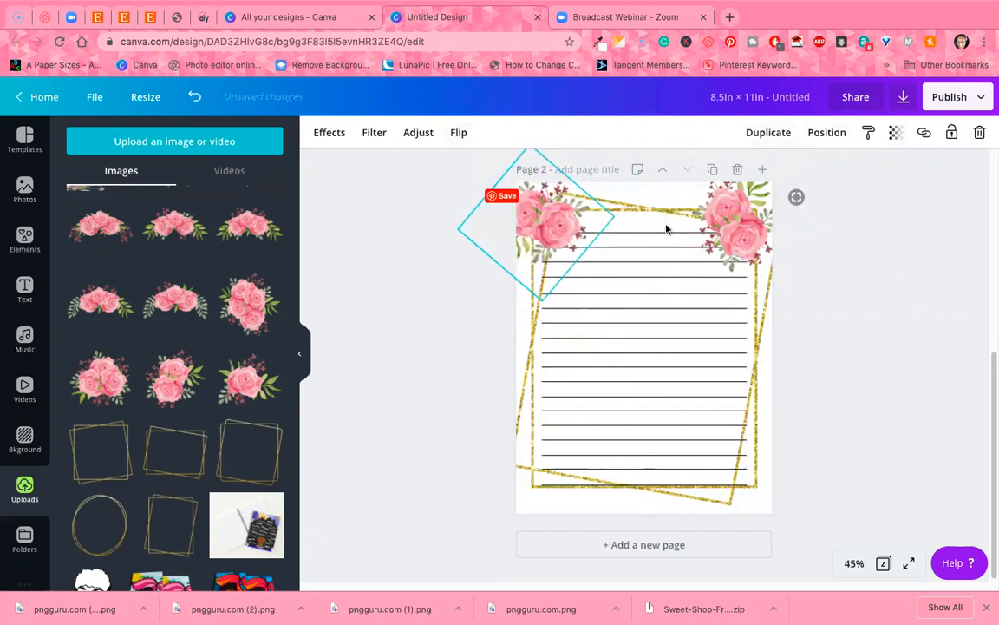
# Shrink both rose bouquets on page 2 so they sit tightly in the two upper corners
pyautogui.click(745, 244)
pyautogui.moveTo(747, 278); pyautogui.dragTo(743, 263)
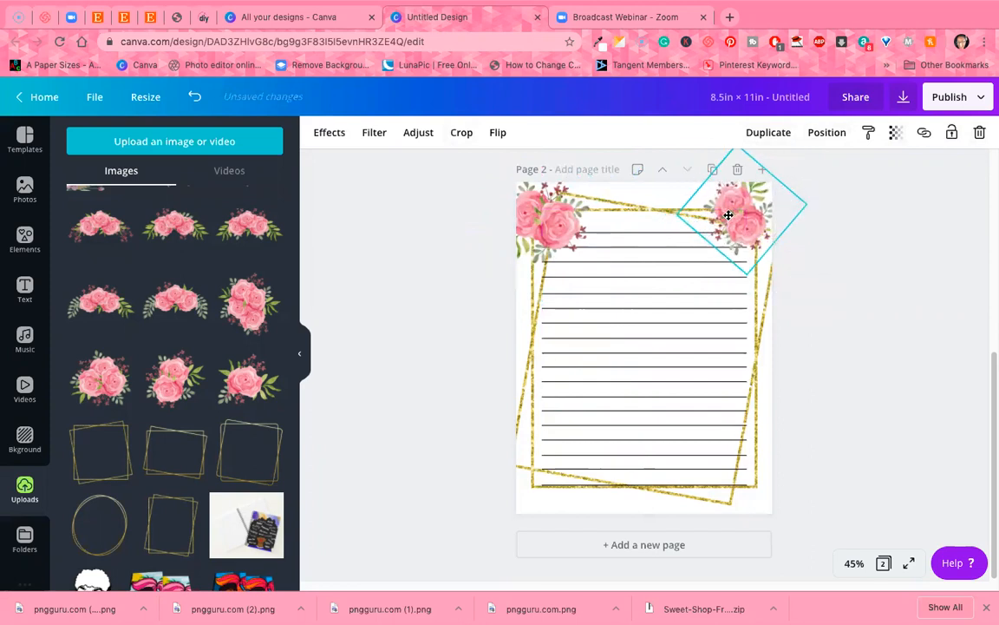
pyautogui.click(588, 247)
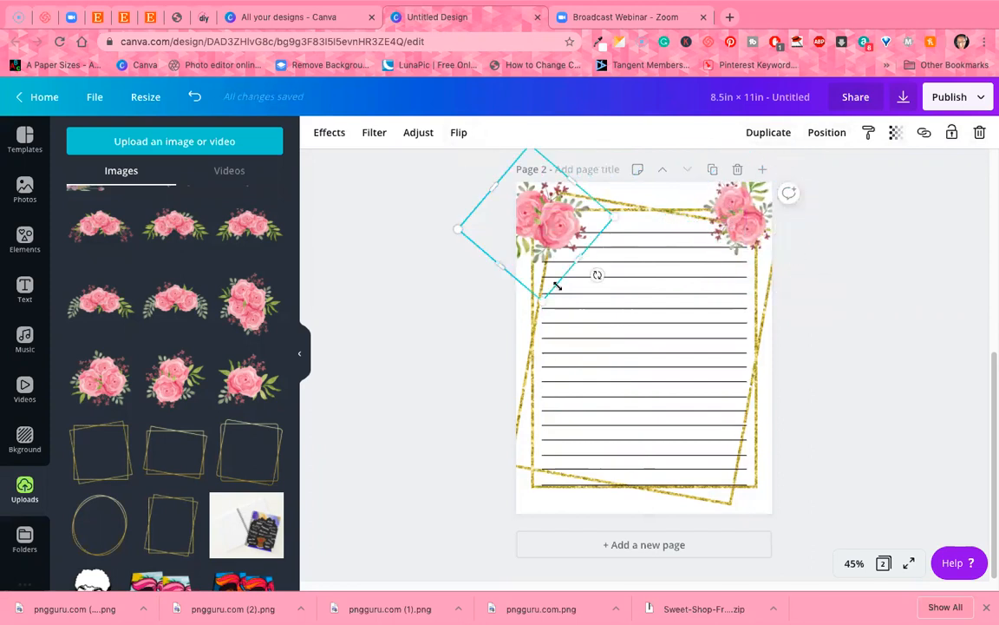
pyautogui.moveTo(540, 300); pyautogui.dragTo(541, 282)
pyautogui.click(894, 264)
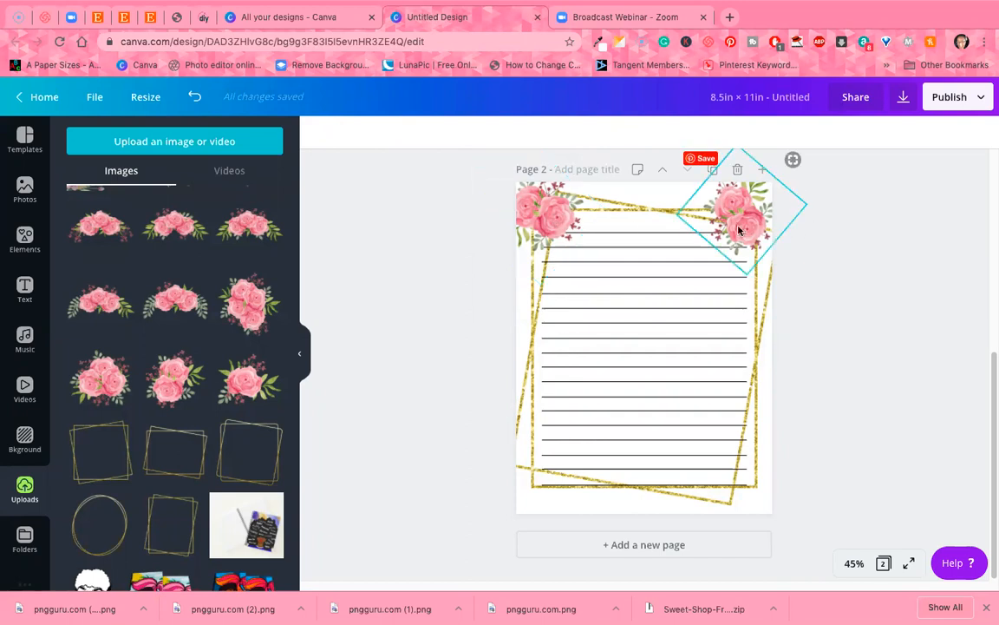
pyautogui.click(757, 306)
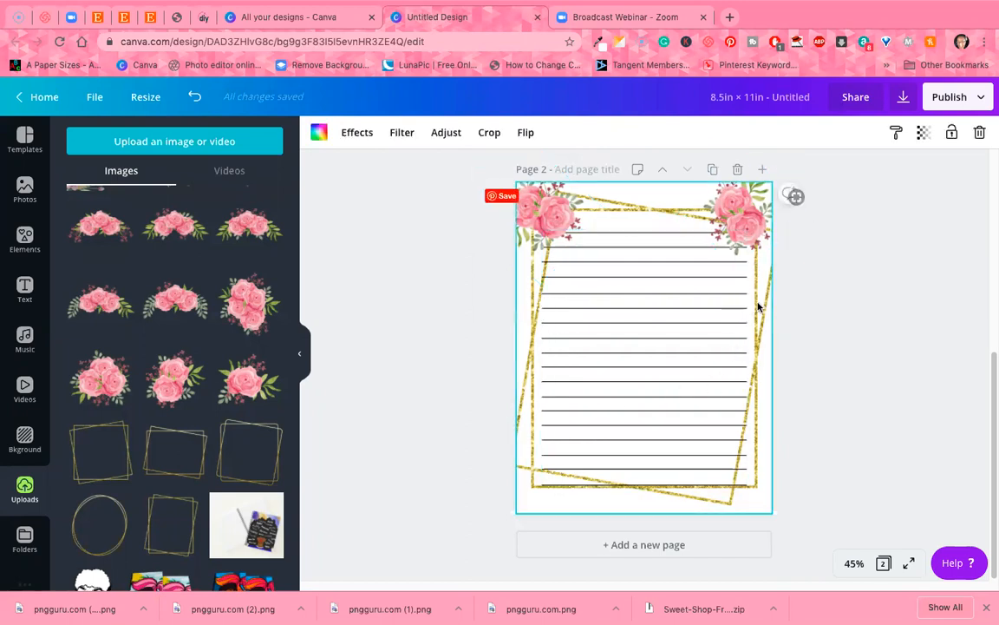
pyautogui.click(819, 300)
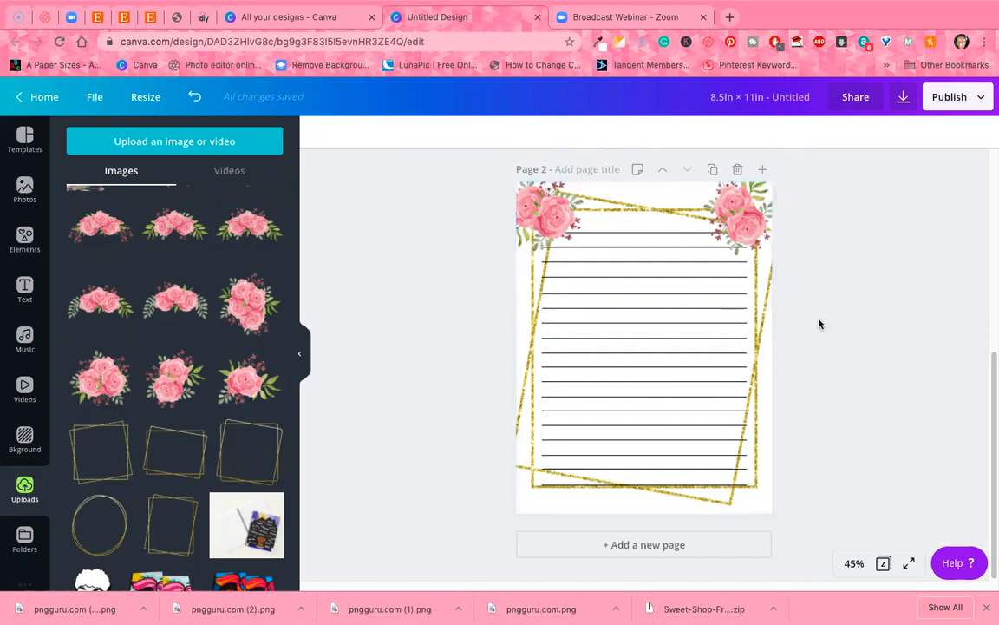
# Add the uploaded four-rose bouquet to page 1, shrink and tilt it, and place it in the upper-left corner above the lines
pyautogui.click(738, 229)
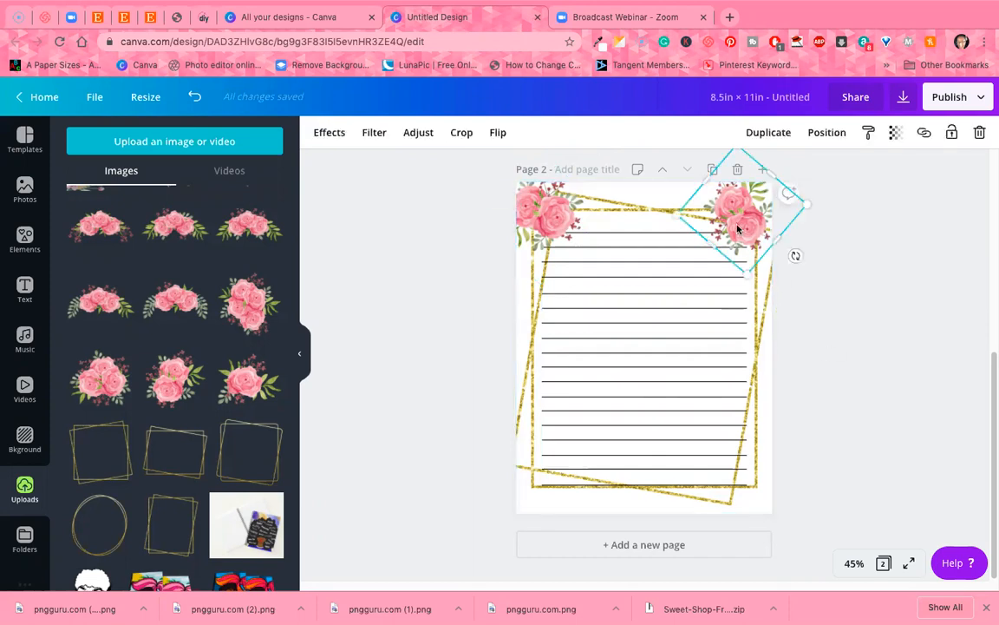
pyautogui.scroll(8, 738, 228)
pyautogui.scroll(-2, 738, 226)
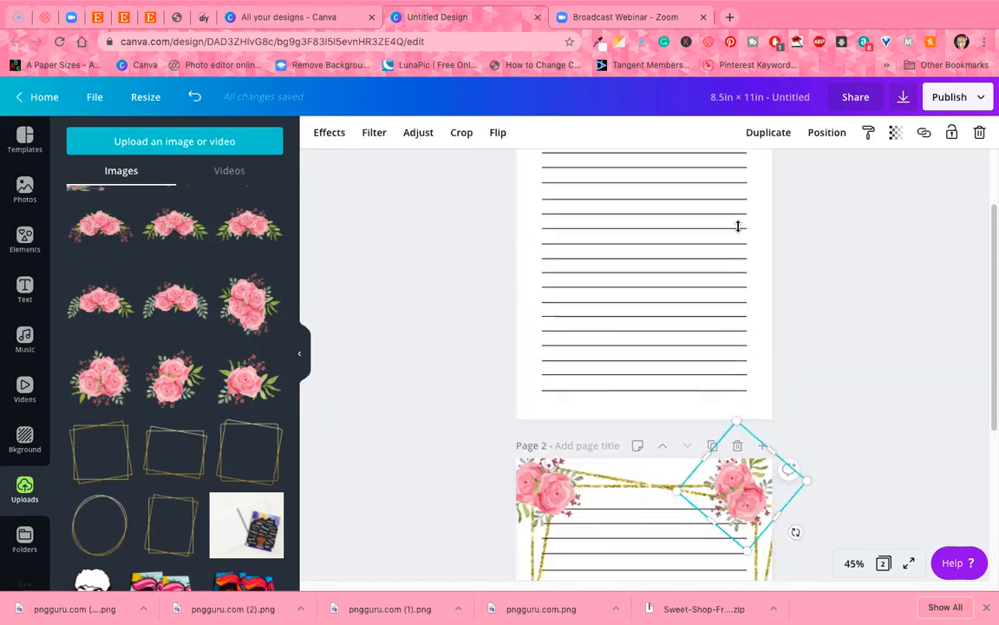
pyautogui.scroll(2, 739, 227)
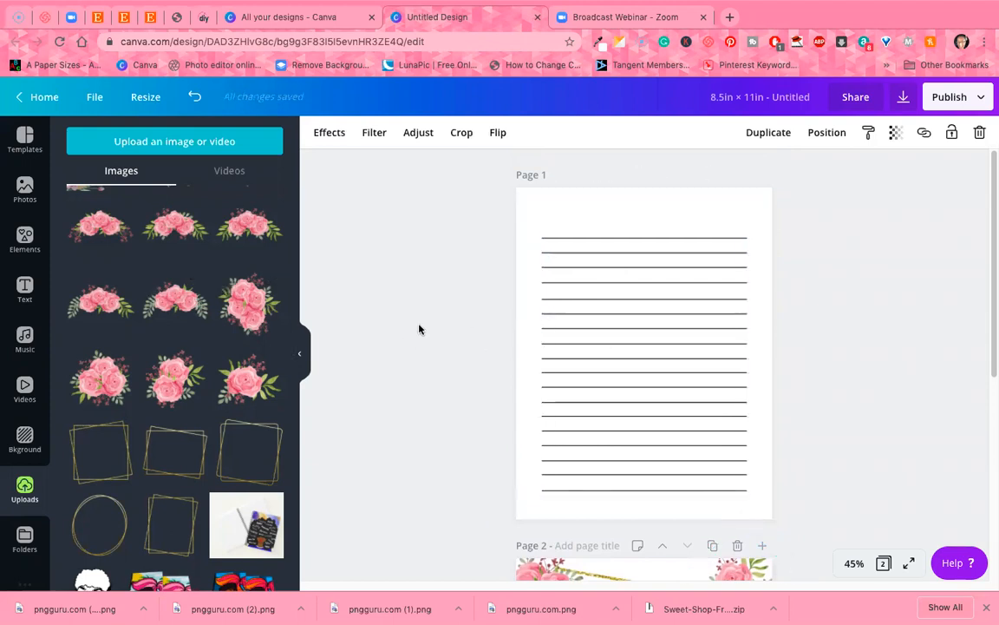
pyautogui.scroll(-4, 745, 473)
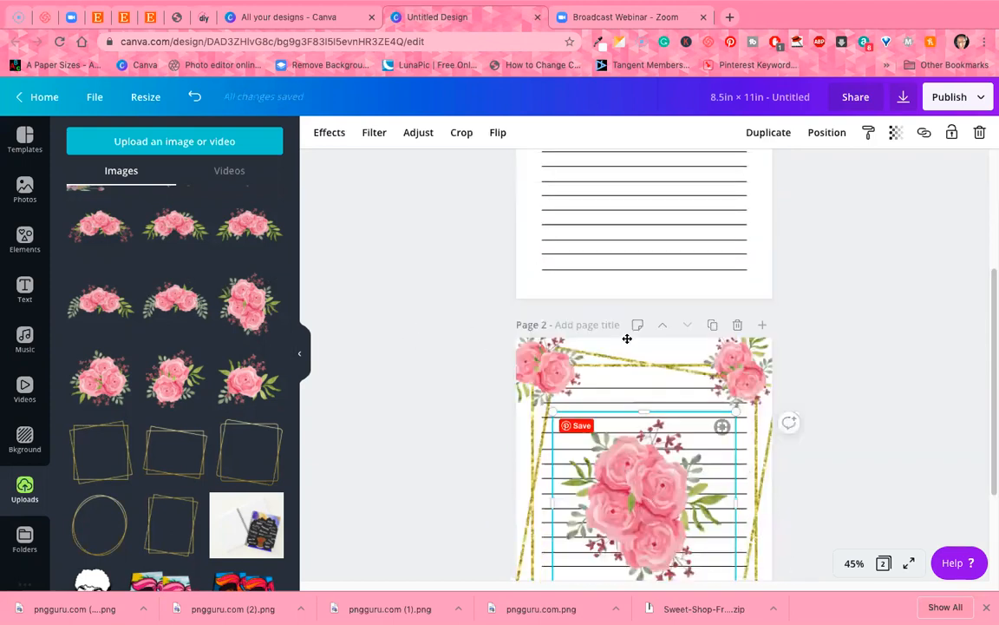
pyautogui.scroll(4, 614, 286)
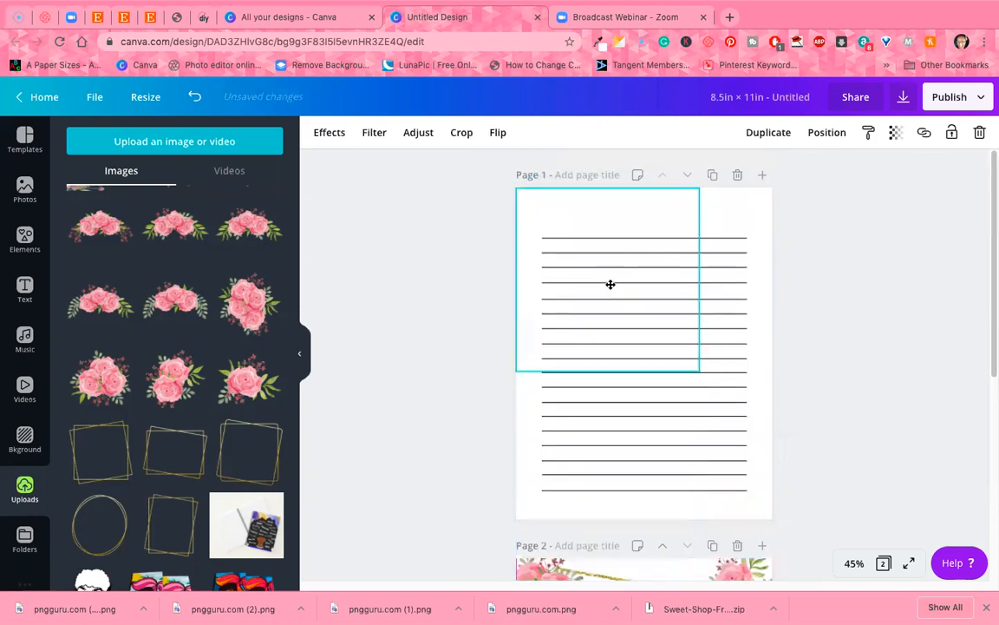
pyautogui.click(611, 284)
pyautogui.moveTo(699, 371); pyautogui.dragTo(637, 248)
pyautogui.moveTo(573, 224)
pyautogui.mouseDown()
pyautogui.moveTo(546, 206)
pyautogui.moveTo(555, 222)
pyautogui.mouseUp()
pyautogui.scroll(-1, 703, 481)
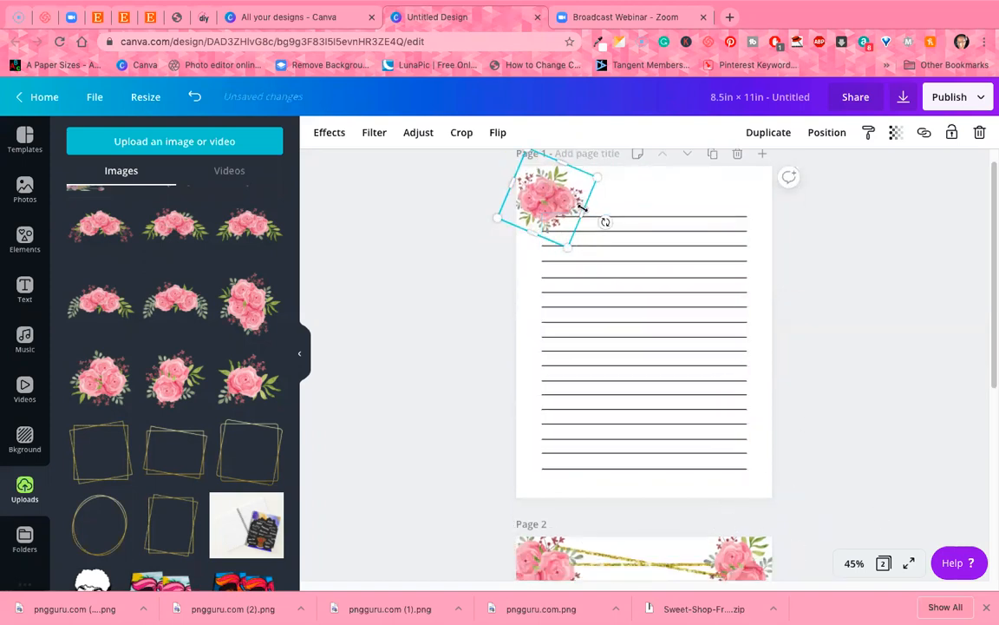
pyautogui.moveTo(601, 220)
pyautogui.mouseDown()
pyautogui.moveTo(612, 227)
pyautogui.moveTo(608, 217)
pyautogui.moveTo(616, 219)
pyautogui.mouseUp()
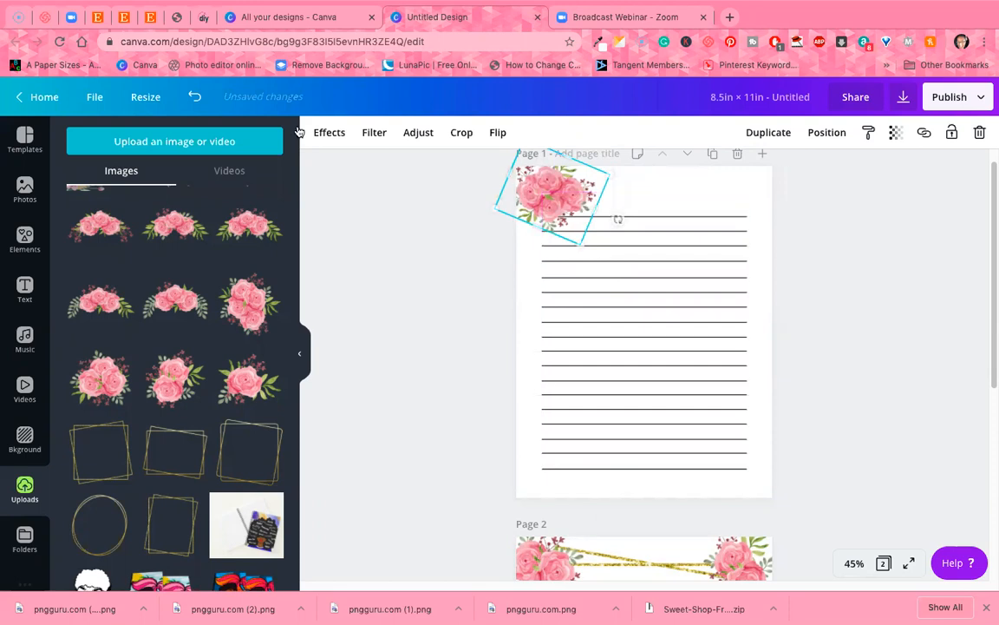
pyautogui.click(196, 97)
pyautogui.click(195, 97)
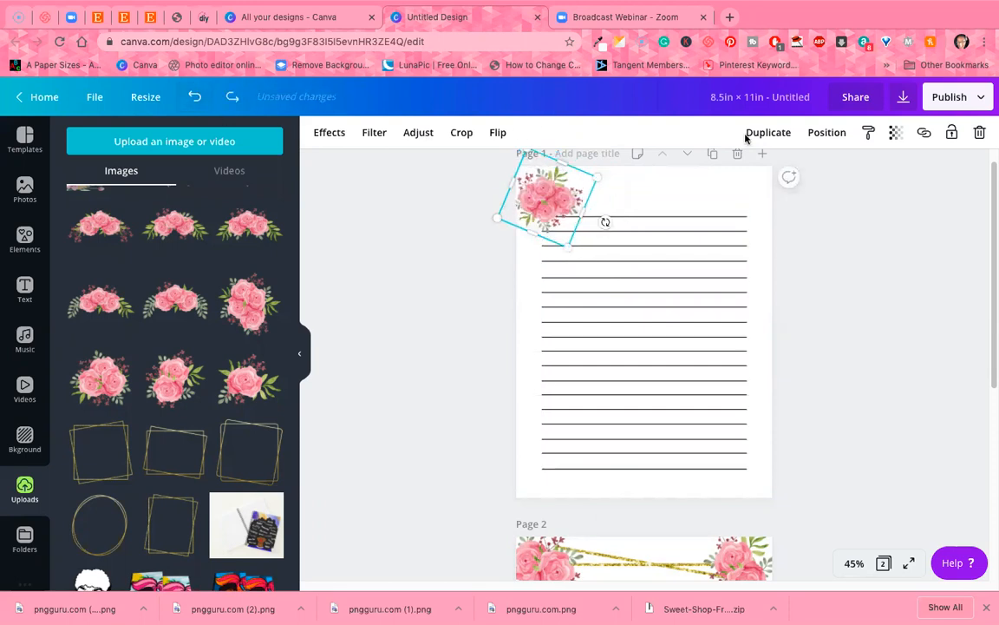
# Duplicate the tilted bouquet and line up two copies beside it along the top edge of page 1
pyautogui.click(769, 132)
pyautogui.moveTo(547, 219); pyautogui.dragTo(732, 205)
pyautogui.click(589, 194)
pyautogui.moveTo(589, 194); pyautogui.dragTo(662, 206)
pyautogui.click(459, 226)
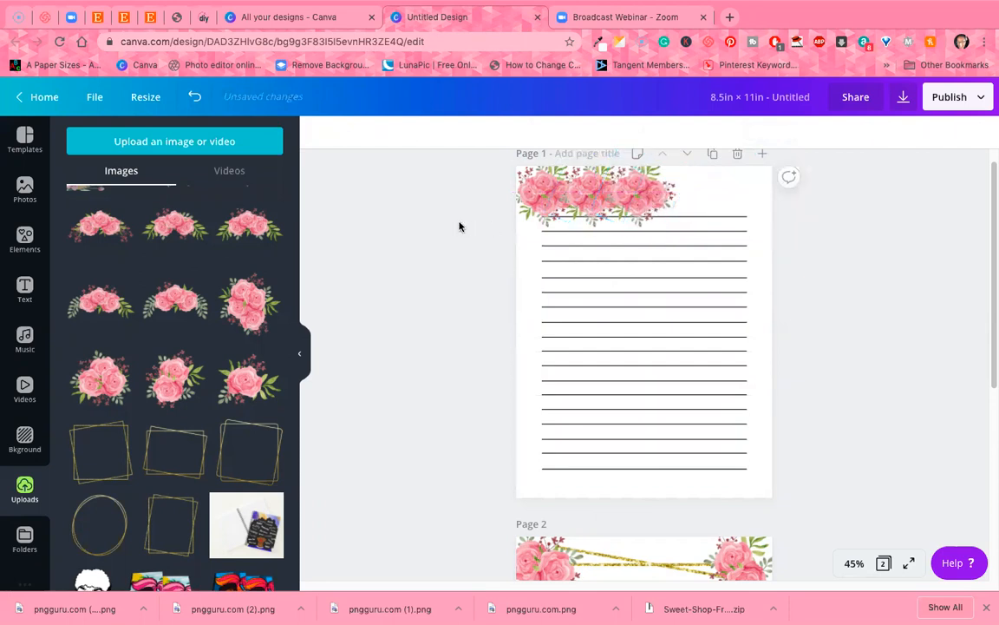
# Group the three bouquets and place a duplicate of the group to their right along the top edge of page 1
pyautogui.moveTo(452, 195); pyautogui.dragTo(694, 143)
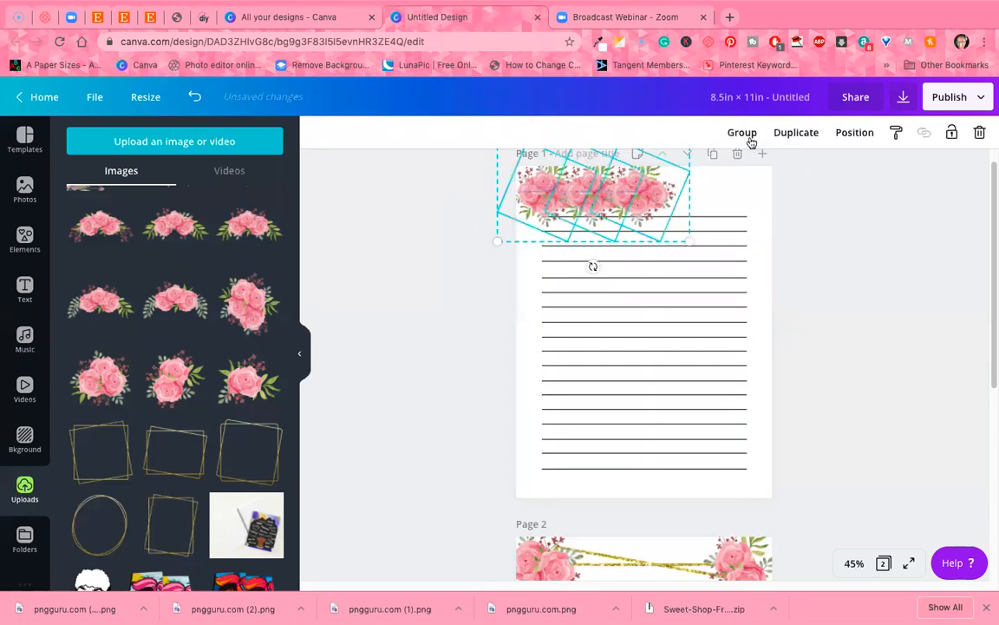
pyautogui.click(745, 132)
pyautogui.click(616, 204)
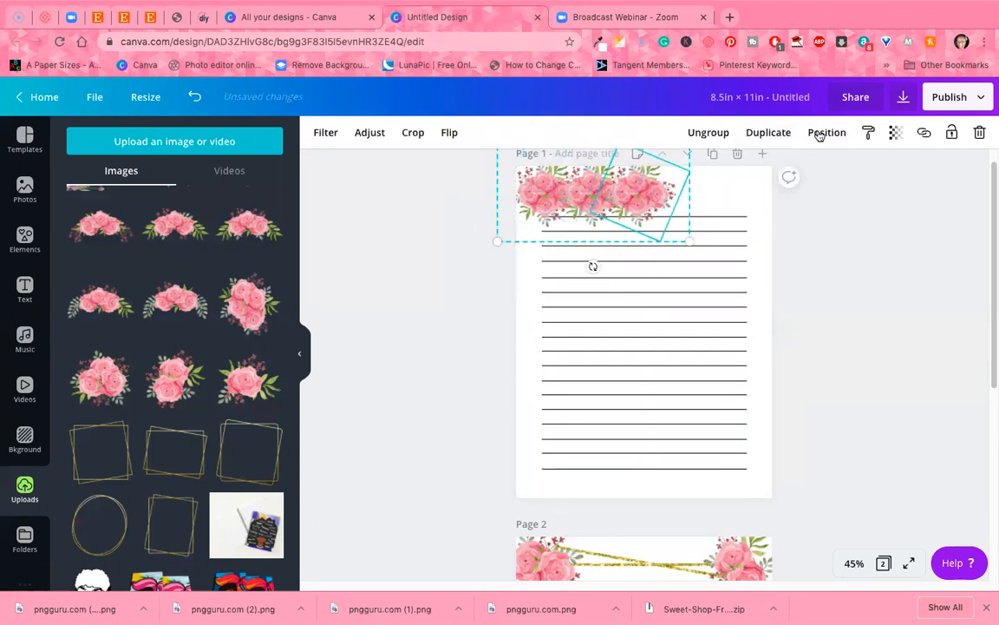
pyautogui.click(772, 139)
pyautogui.scroll(1, 938, 274)
pyautogui.click(686, 217)
pyautogui.moveTo(685, 218); pyautogui.dragTo(774, 215)
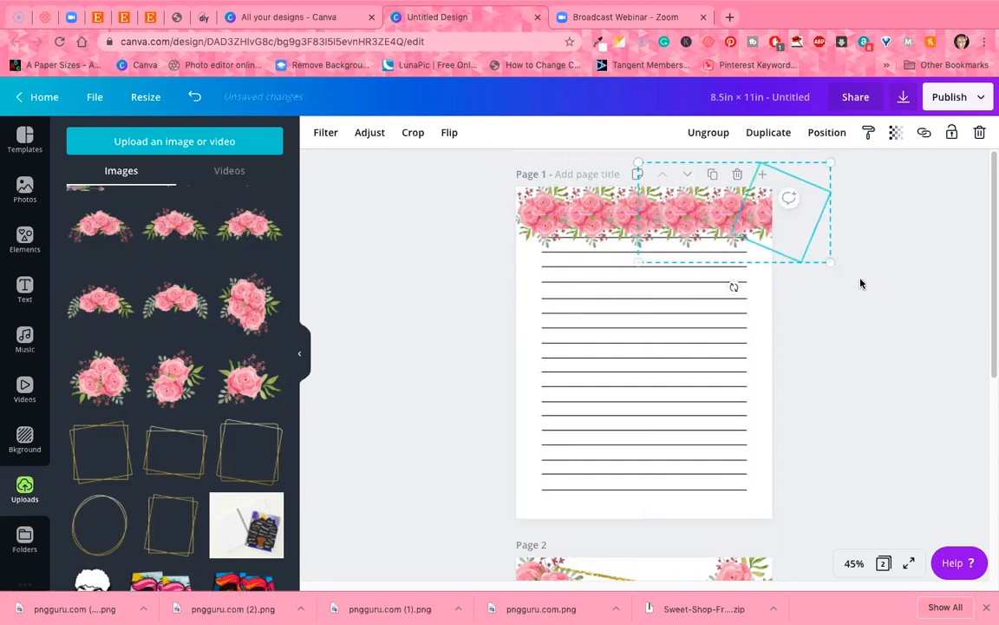
# Shift both bouquet groups sideways so the six bouquets form an evenly spaced border across the top of page 1
pyautogui.click(888, 343)
pyautogui.click(555, 206)
pyautogui.moveTo(555, 206); pyautogui.dragTo(543, 203)
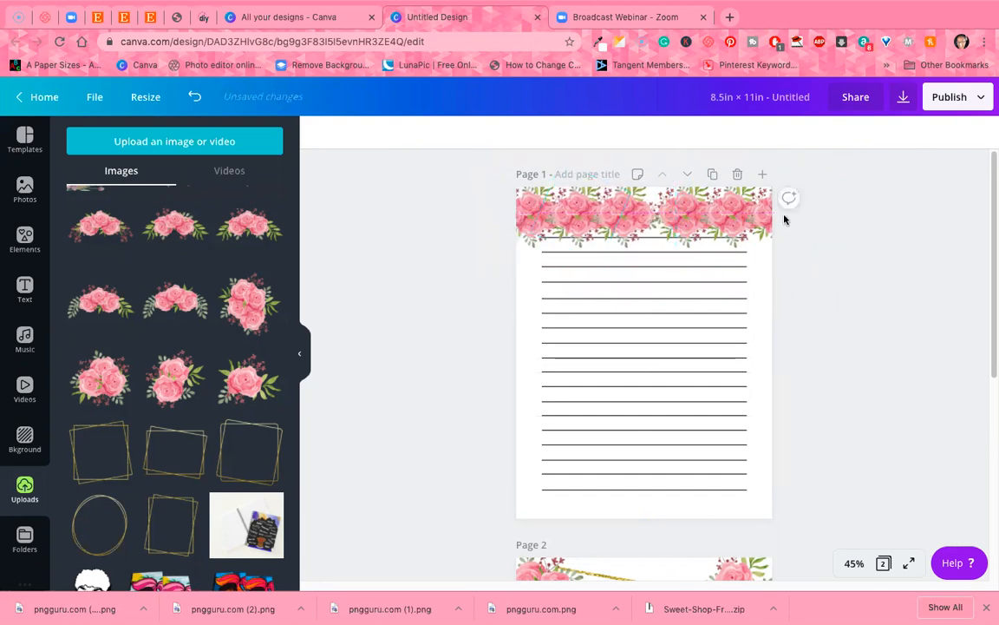
pyautogui.moveTo(763, 206); pyautogui.dragTo(745, 207)
pyautogui.click(852, 281)
# Ungroup both bouquet sets and regroup all six bouquets as one border
pyautogui.click(526, 221)
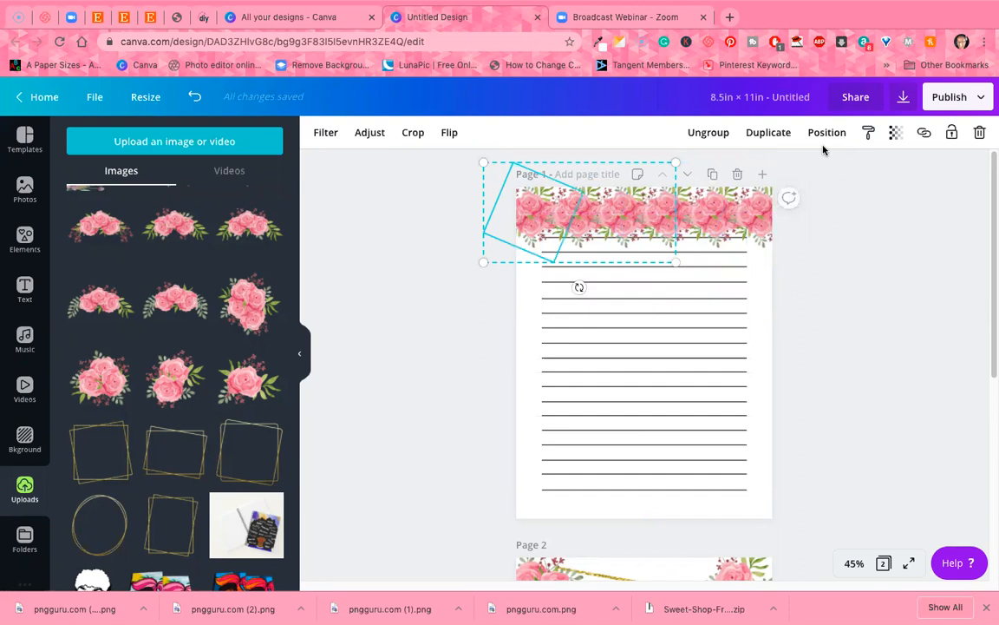
pyautogui.click(704, 131)
pyautogui.click(888, 181)
pyautogui.click(736, 209)
pyautogui.click(711, 133)
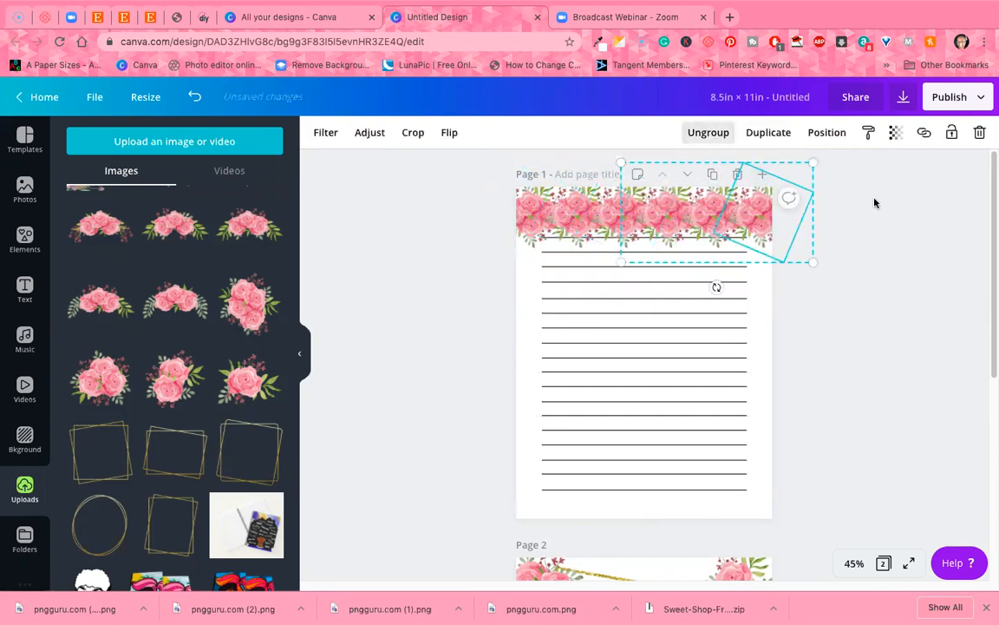
pyautogui.click(875, 197)
pyautogui.moveTo(479, 217); pyautogui.dragTo(785, 196)
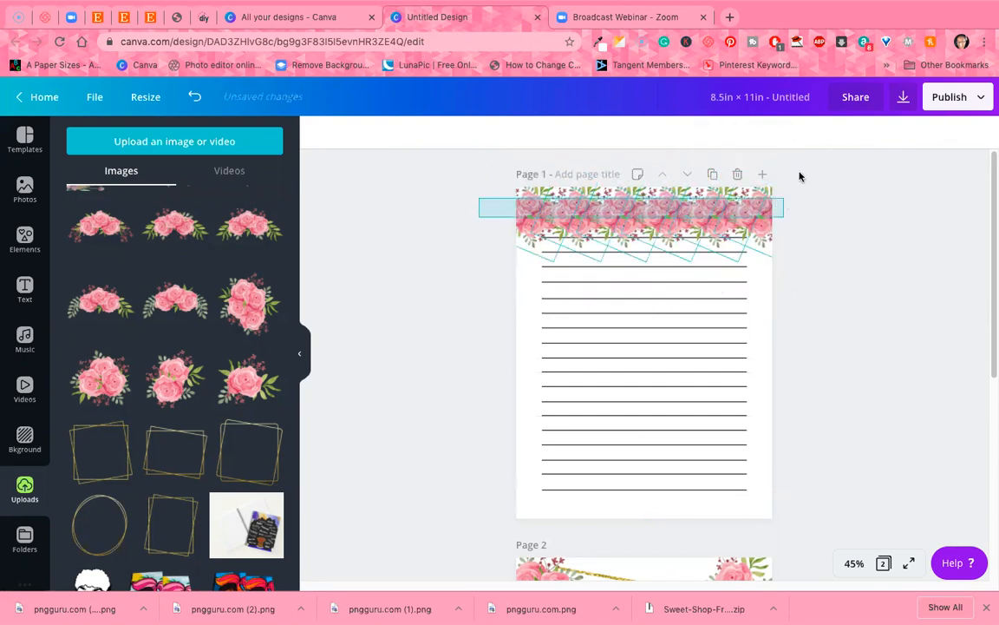
pyautogui.click(744, 132)
pyautogui.click(856, 232)
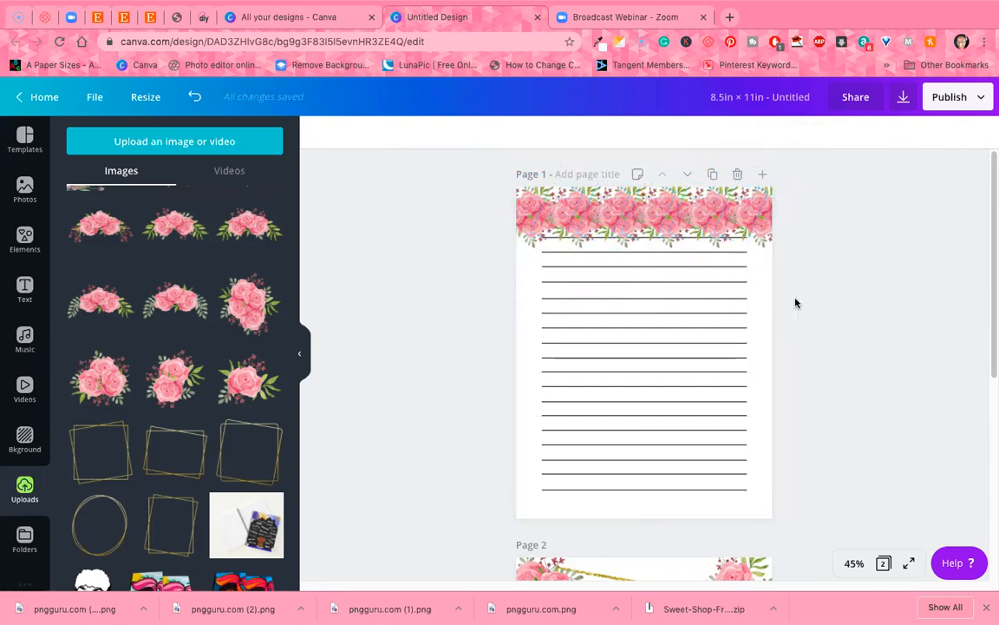
# Resize and reposition the grouped rose border to span page 1's width with less overlap on the lines
pyautogui.click(753, 227)
pyautogui.moveTo(783, 241); pyautogui.dragTo(746, 218)
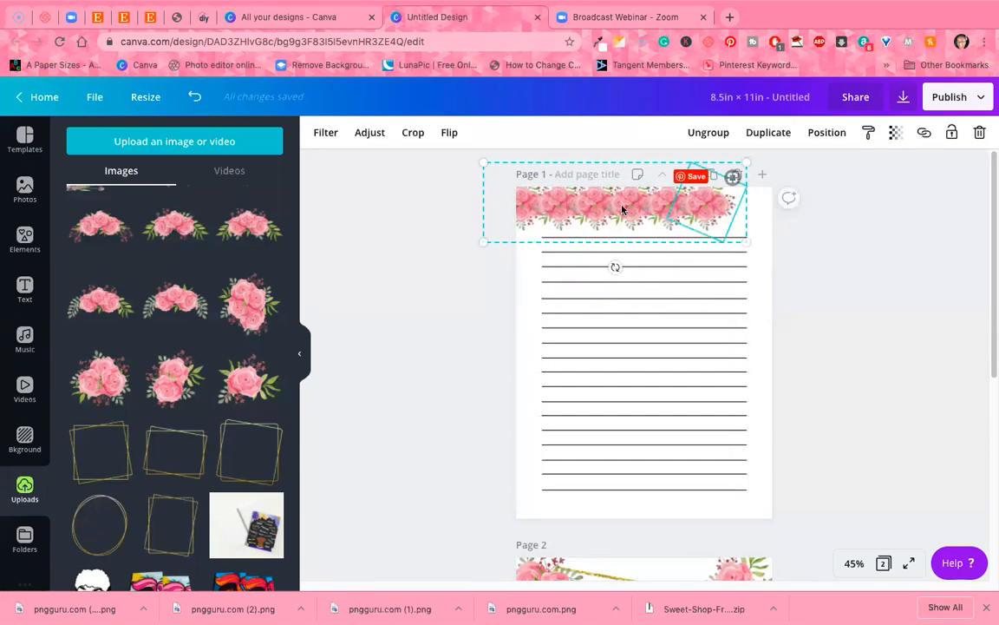
pyautogui.moveTo(631, 208); pyautogui.dragTo(647, 206)
pyautogui.moveTo(773, 242)
pyautogui.mouseDown()
pyautogui.moveTo(789, 263)
pyautogui.moveTo(779, 256)
pyautogui.mouseUp()
pyautogui.moveTo(516, 246); pyautogui.dragTo(501, 252)
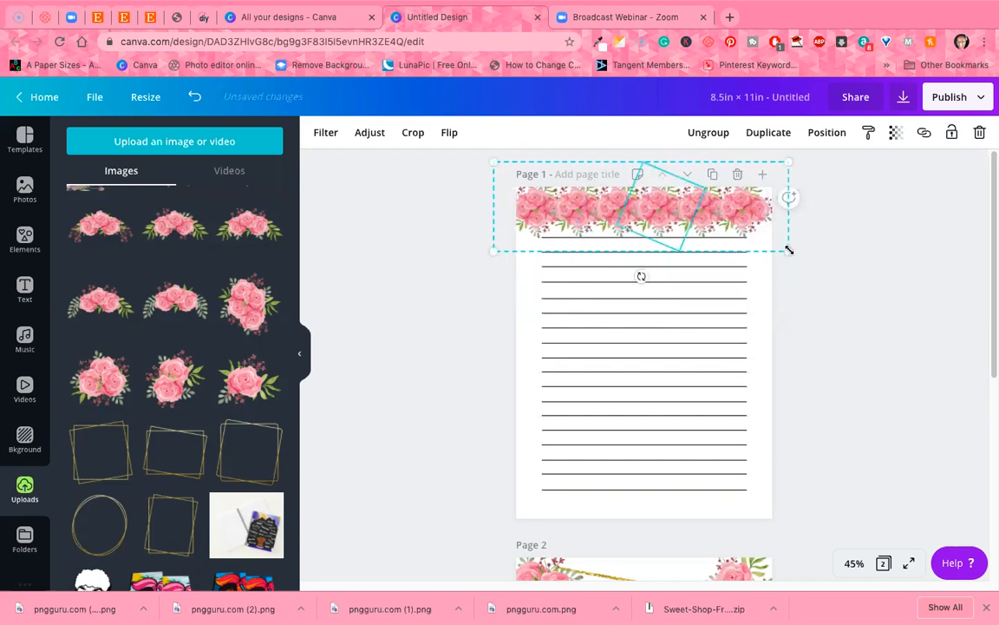
pyautogui.moveTo(789, 250); pyautogui.dragTo(792, 257)
pyautogui.click(564, 276)
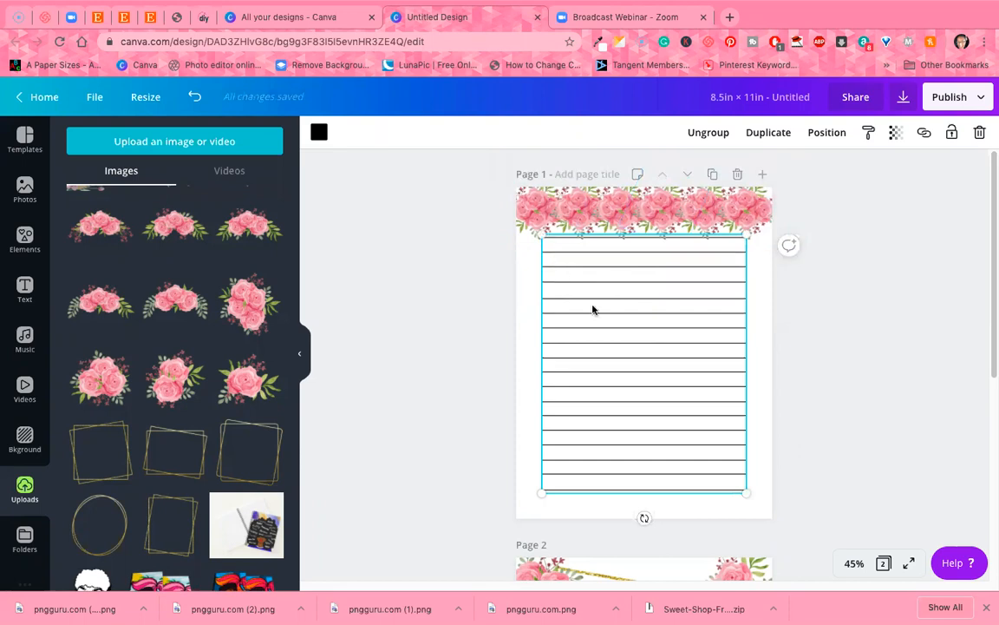
pyautogui.click(879, 368)
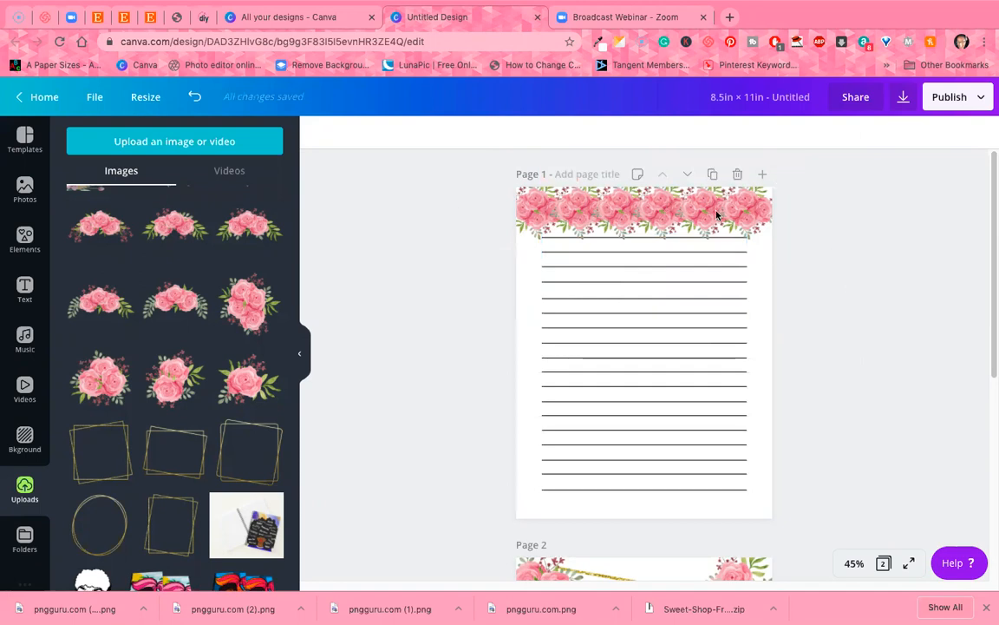
# Duplicate the rose-bordered page 1 and delete the grouped rose border from the copy
pyautogui.click(763, 174)
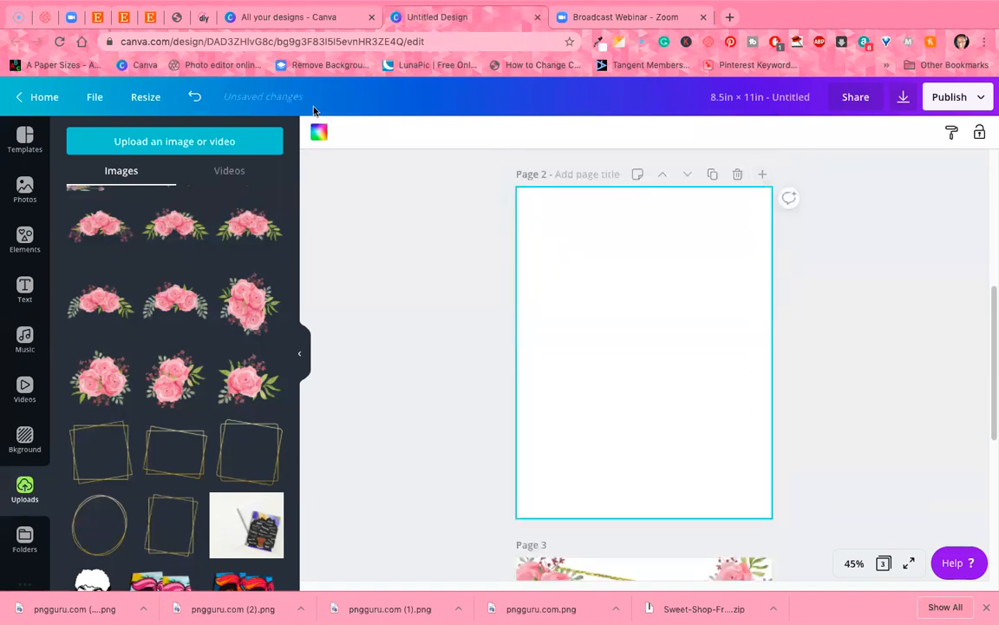
pyautogui.click(195, 97)
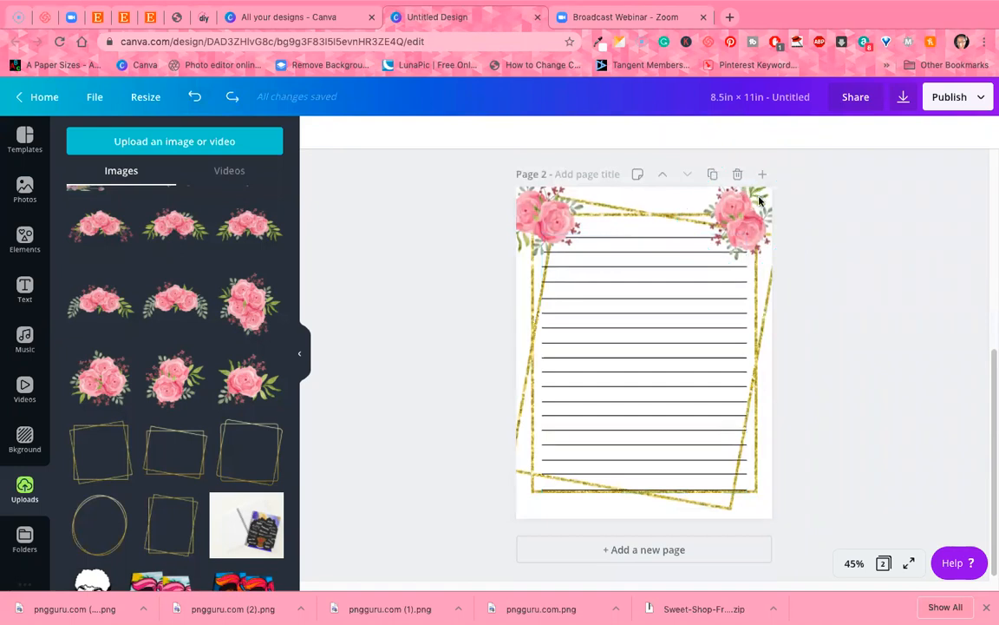
pyautogui.click(714, 175)
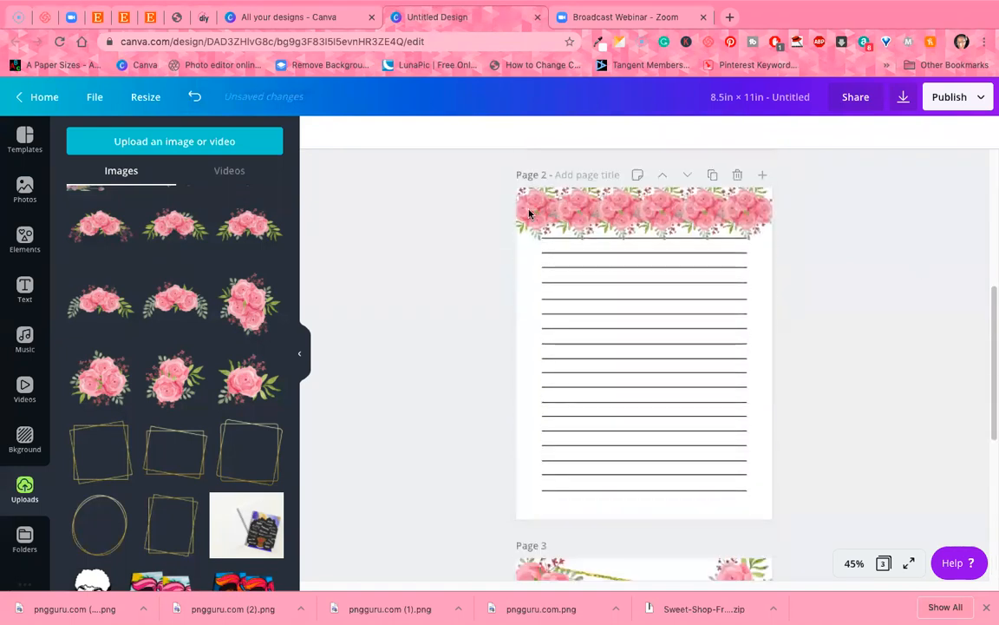
pyautogui.click(605, 209)
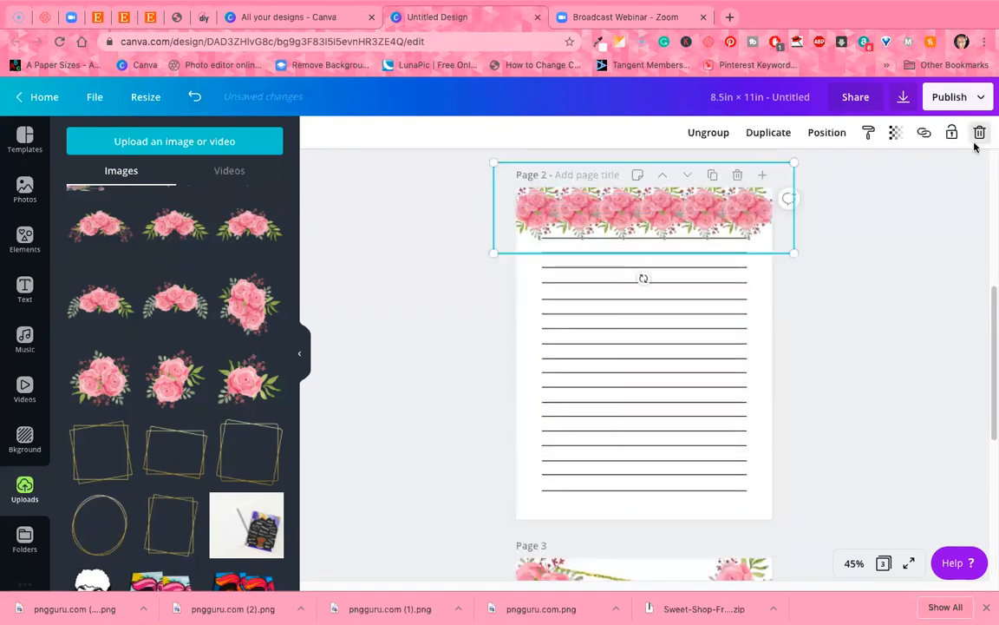
pyautogui.click(978, 133)
# Add the uploaded watercolor corner flowers to page 2, shrink them and place them in its lower-left corner
pyautogui.scroll(4, 161, 364)
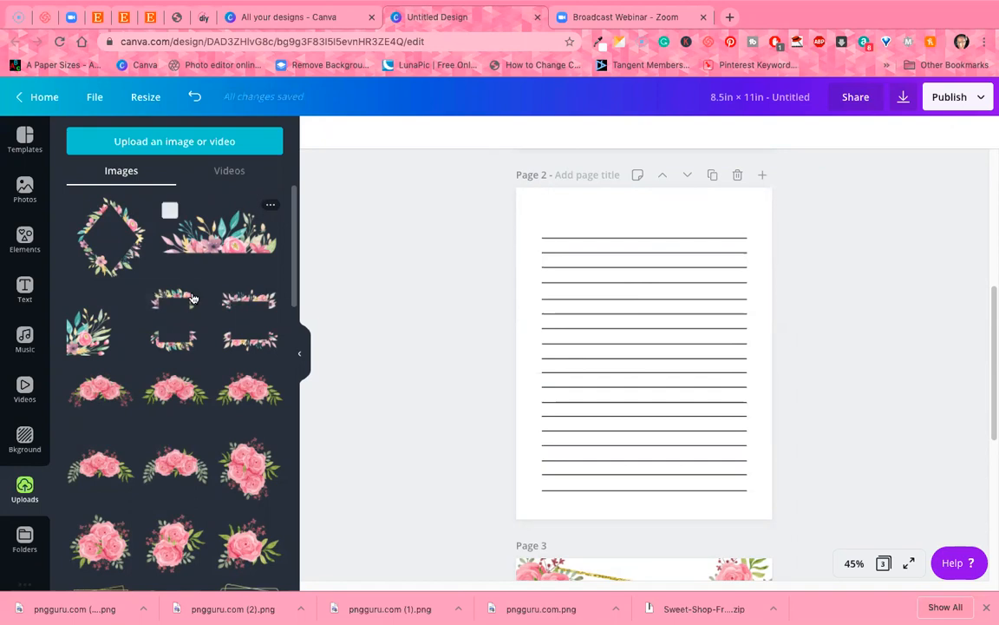
pyautogui.click(87, 322)
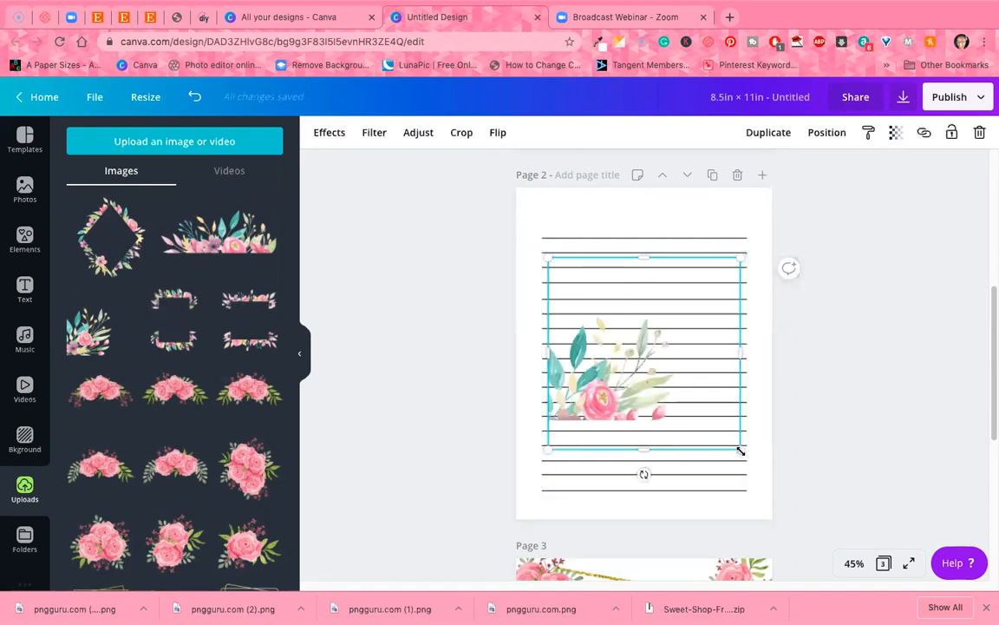
pyautogui.moveTo(677, 410); pyautogui.dragTo(669, 379)
pyautogui.moveTo(584, 375); pyautogui.dragTo(565, 494)
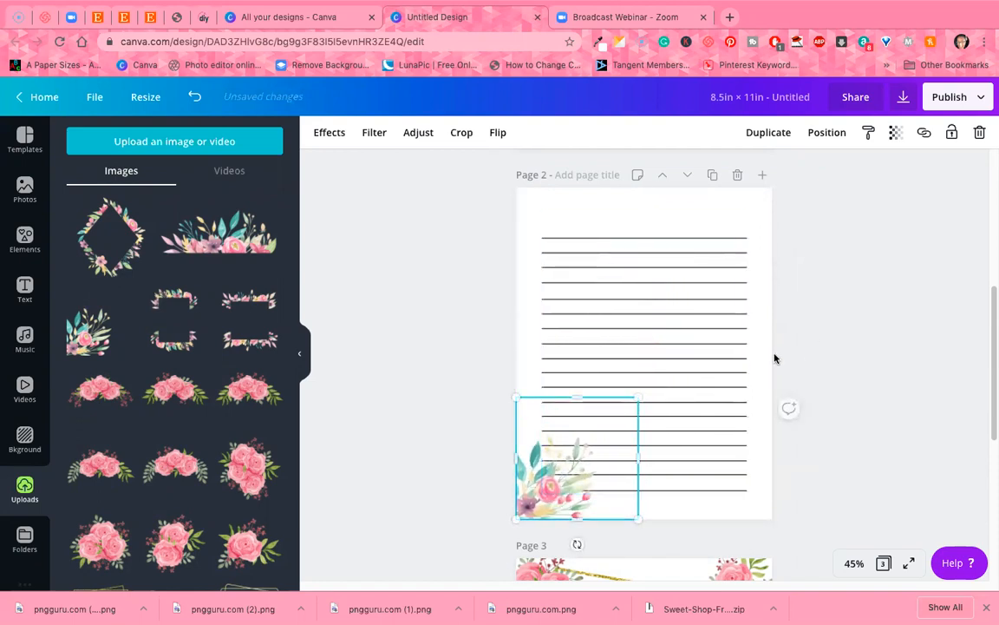
# Duplicate the corner flowers, flip the copy horizontally and vertically, and fit it into page 2's upper-right corner
pyautogui.click(757, 139)
pyautogui.moveTo(575, 491); pyautogui.dragTo(754, 236)
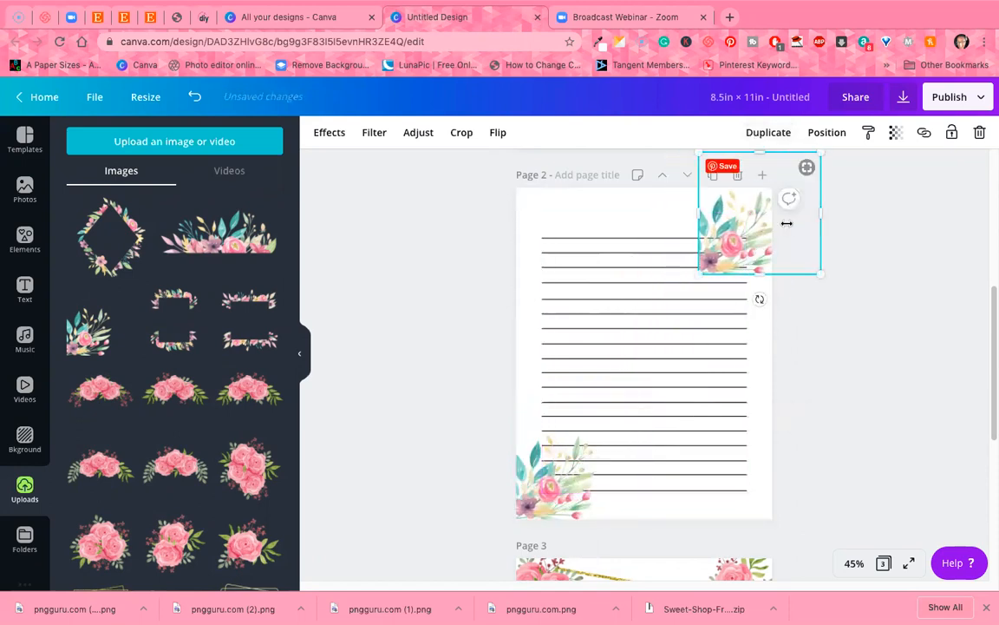
pyautogui.click(498, 133)
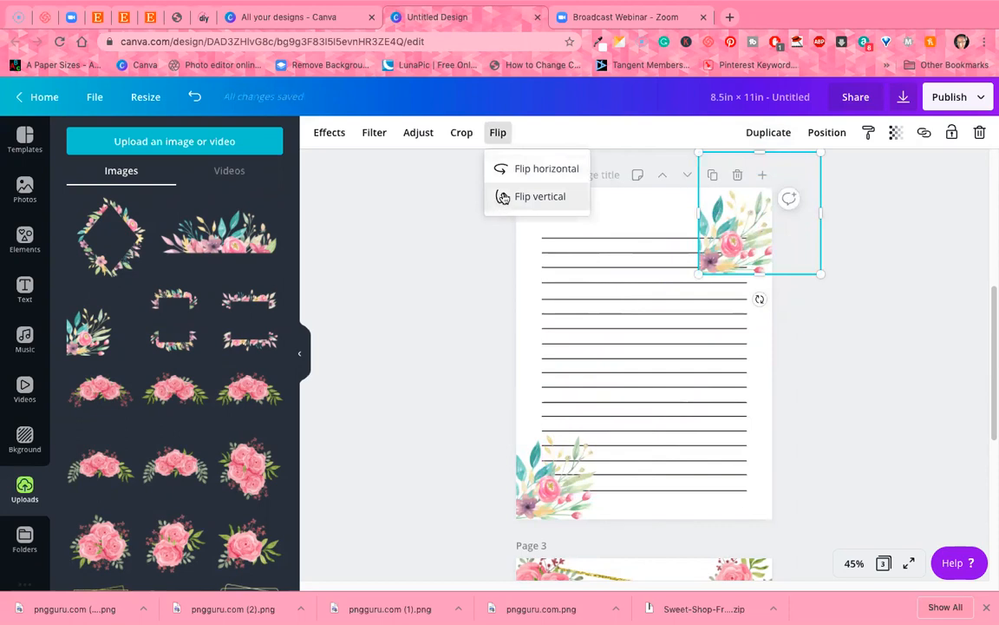
pyautogui.click(511, 169)
pyautogui.moveTo(758, 200); pyautogui.dragTo(703, 201)
pyautogui.click(458, 133)
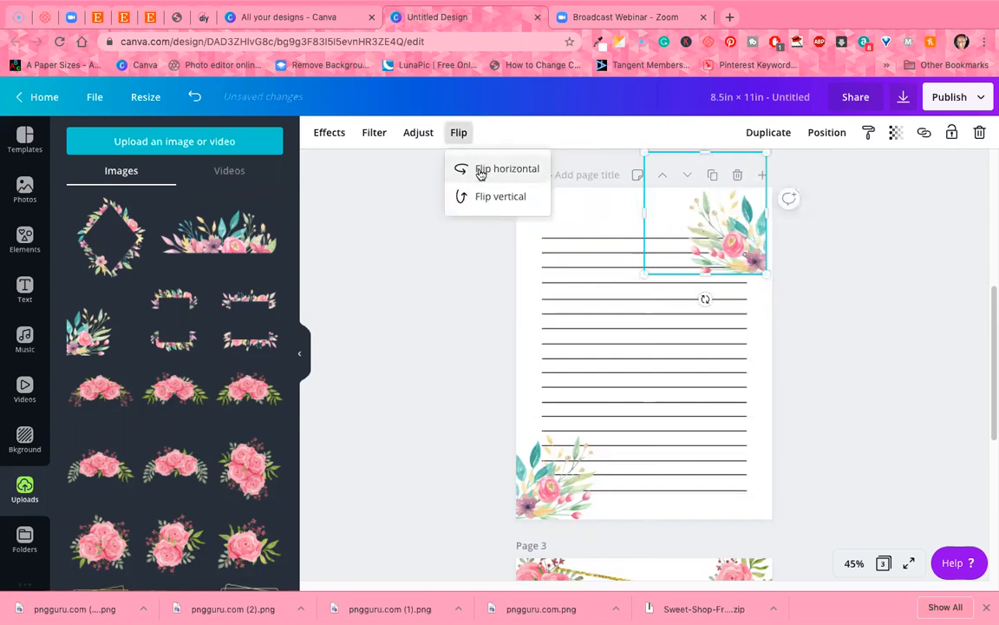
pyautogui.click(483, 194)
pyautogui.moveTo(731, 232)
pyautogui.mouseDown()
pyautogui.moveTo(733, 255)
pyautogui.moveTo(731, 245)
pyautogui.mouseUp()
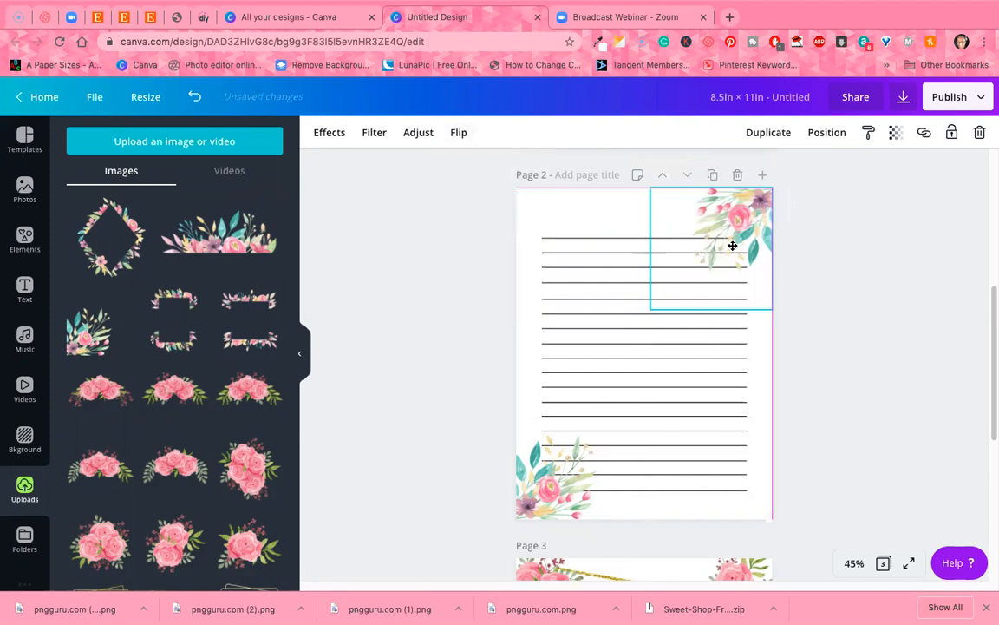
pyautogui.click(835, 271)
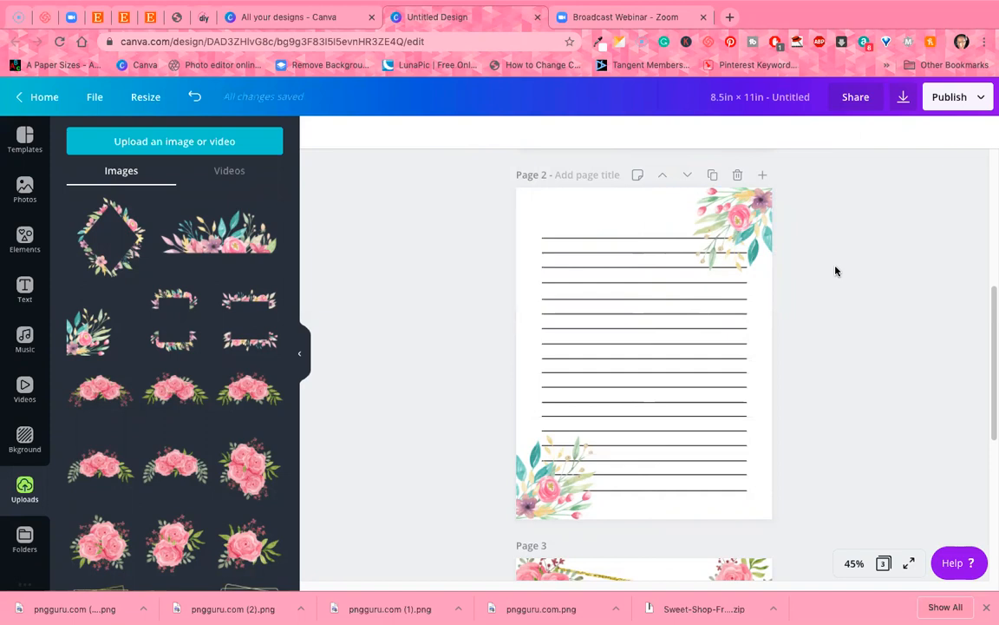
# Add a square outline element to page 2 and shrink it to about 1.9 × 1.9 in
pyautogui.click(699, 261)
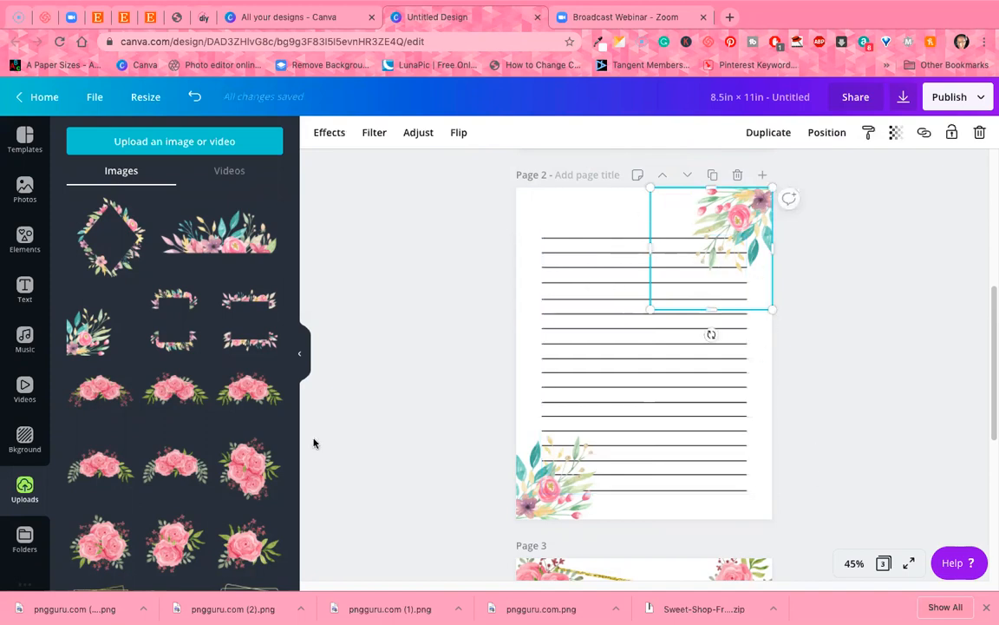
pyautogui.click(24, 240)
pyautogui.click(145, 141)
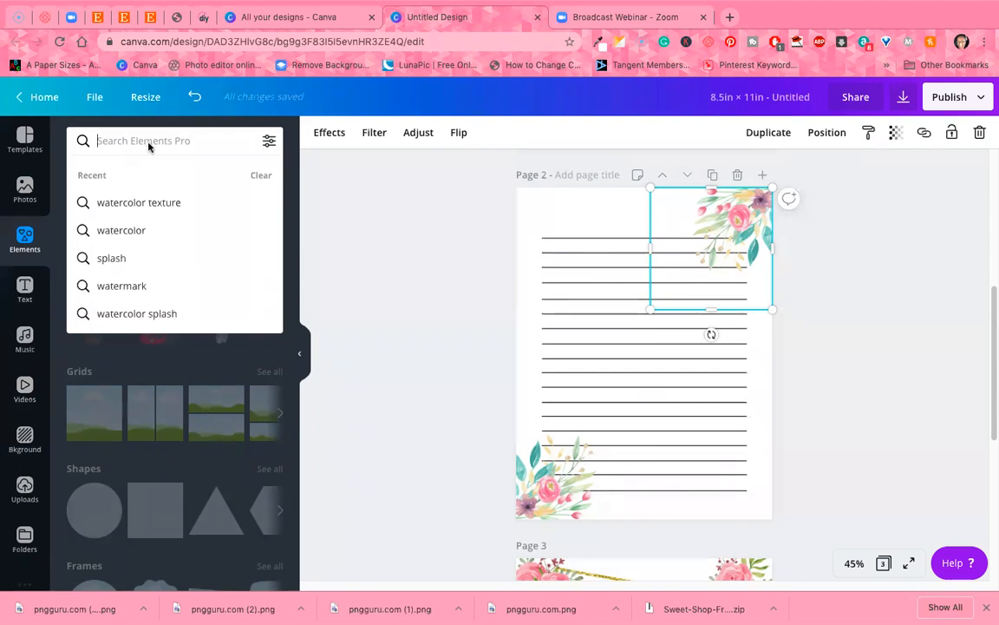
pyautogui.click(393, 219)
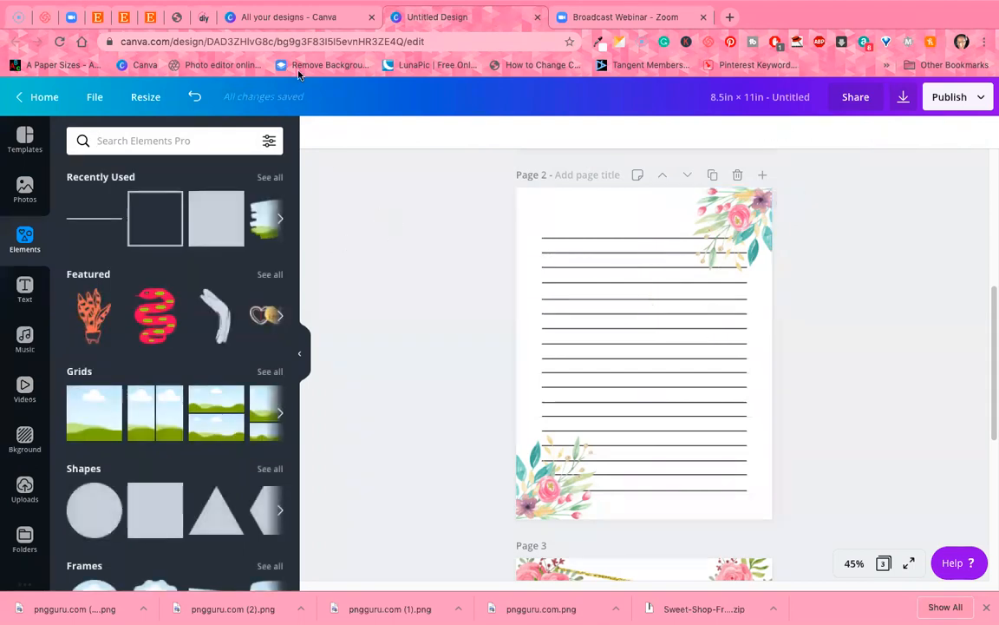
pyautogui.click(156, 229)
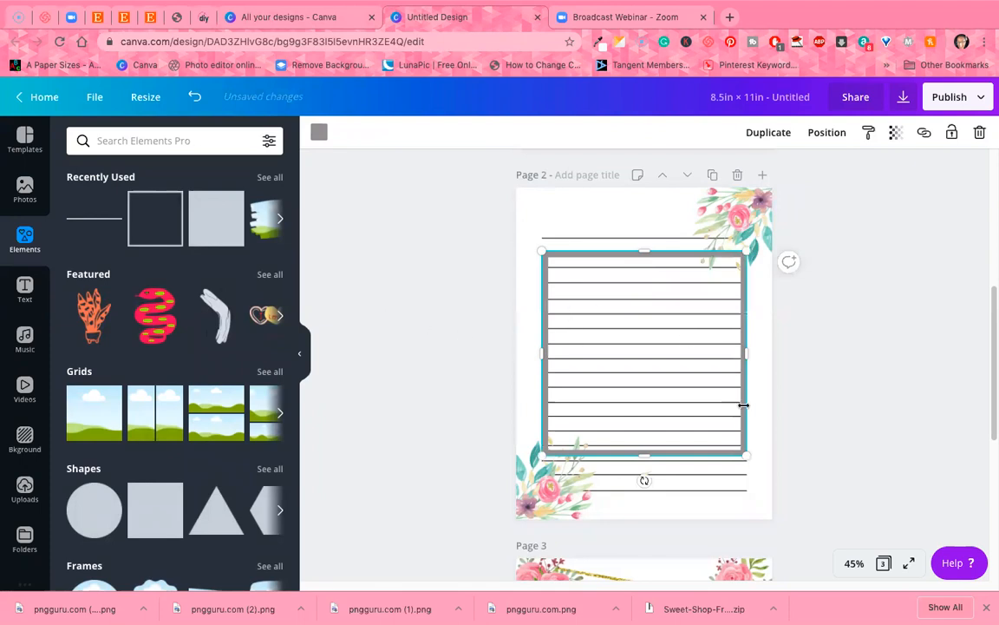
pyautogui.moveTo(649, 396); pyautogui.dragTo(590, 319)
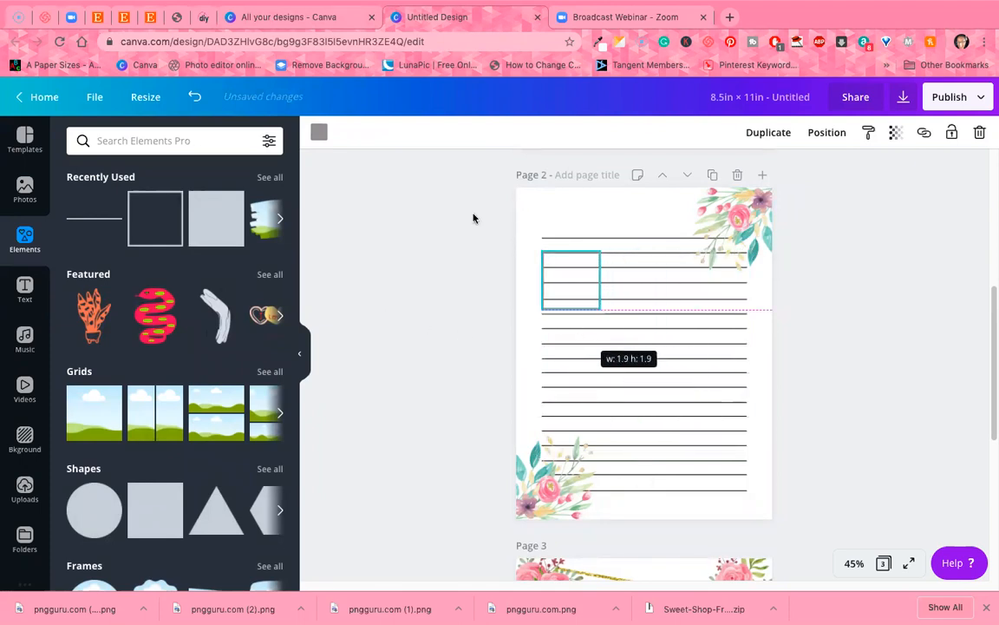
# Try the gold frame's medium-yellow photo color on page 3's grouped lines and undo the recoloring
pyautogui.click(317, 132)
pyautogui.scroll(-3, 234, 364)
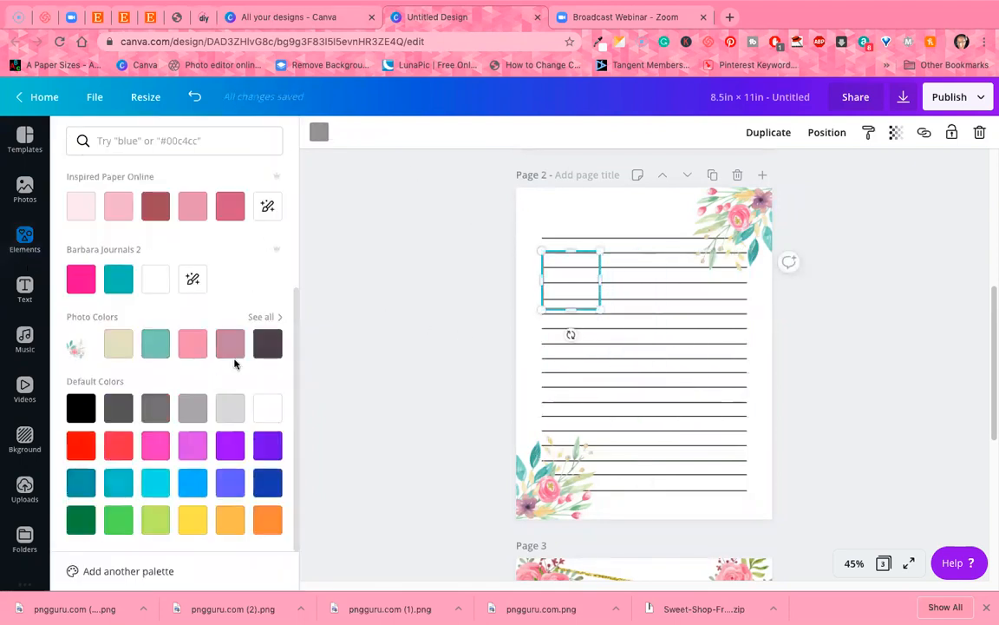
pyautogui.scroll(-3, 677, 451)
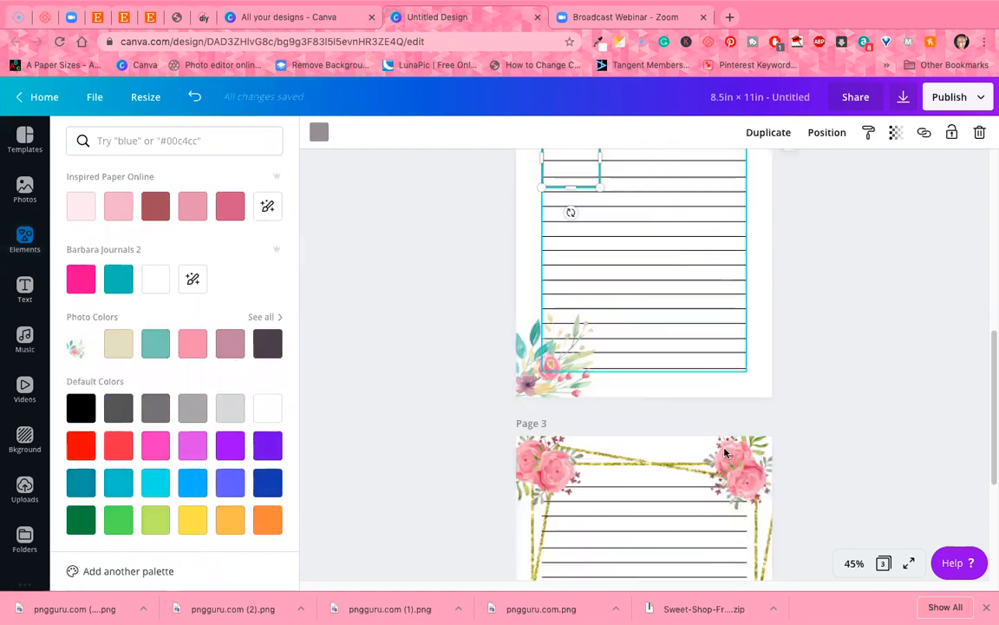
pyautogui.click(610, 359)
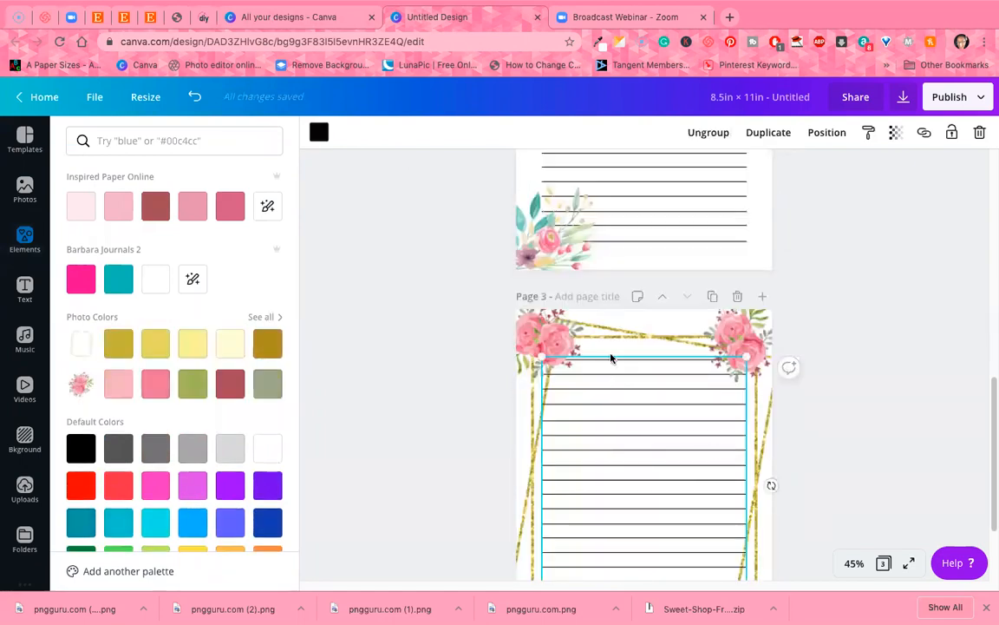
pyautogui.click(152, 354)
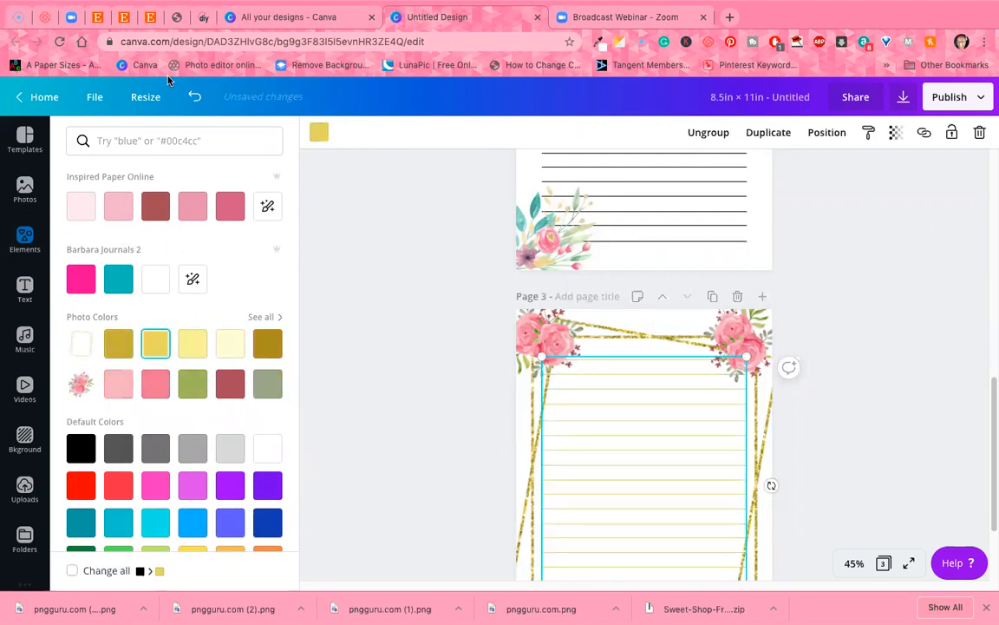
pyautogui.click(195, 96)
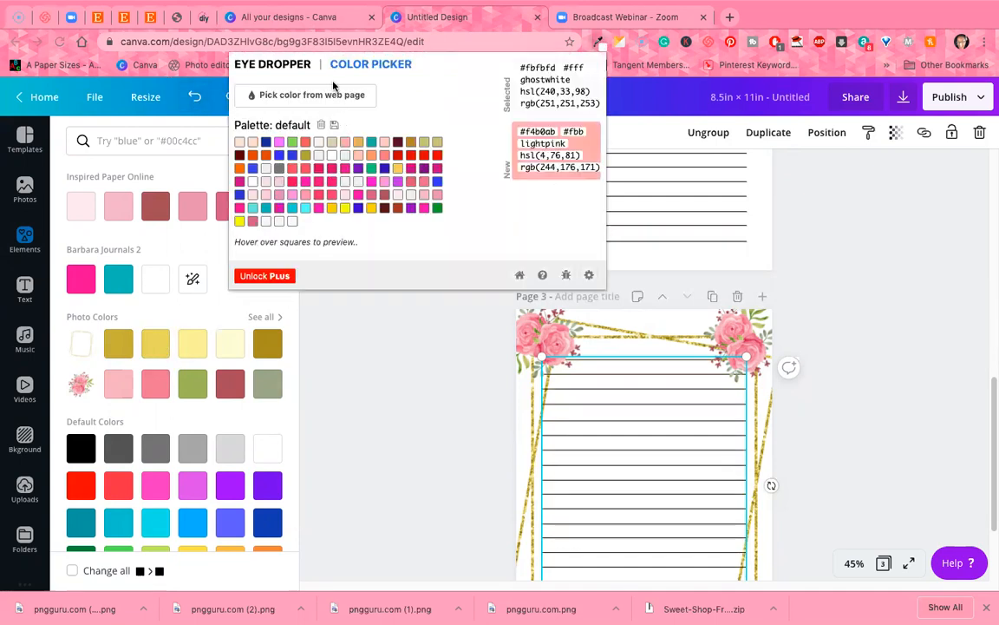
# Sample the yellow photo color with the Eye Dropper extension and open the custom color picker for page 2's square outline
pyautogui.click(330, 99)
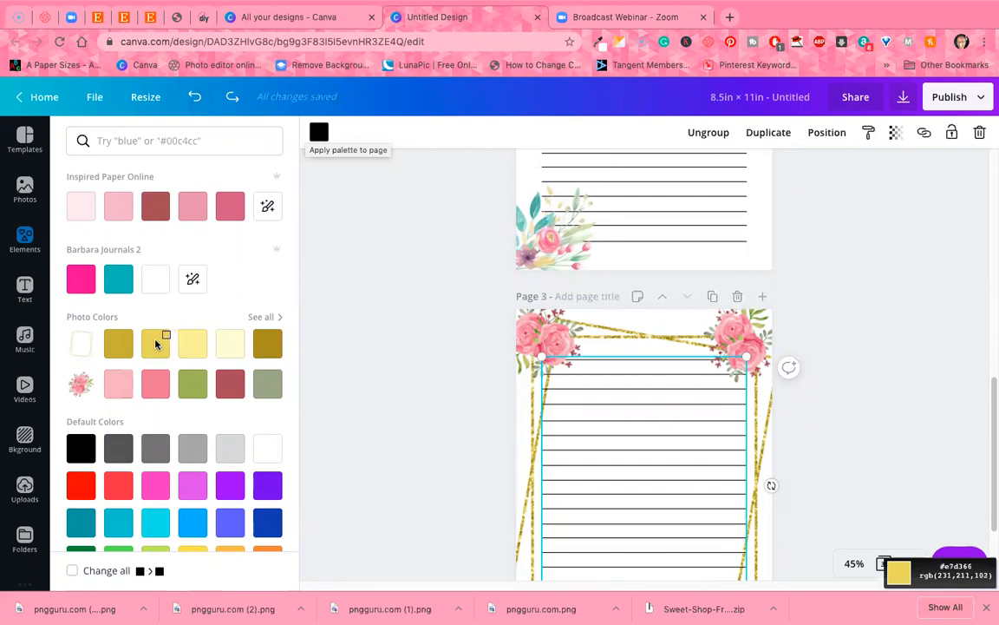
pyautogui.click(158, 344)
pyautogui.scroll(8, 720, 319)
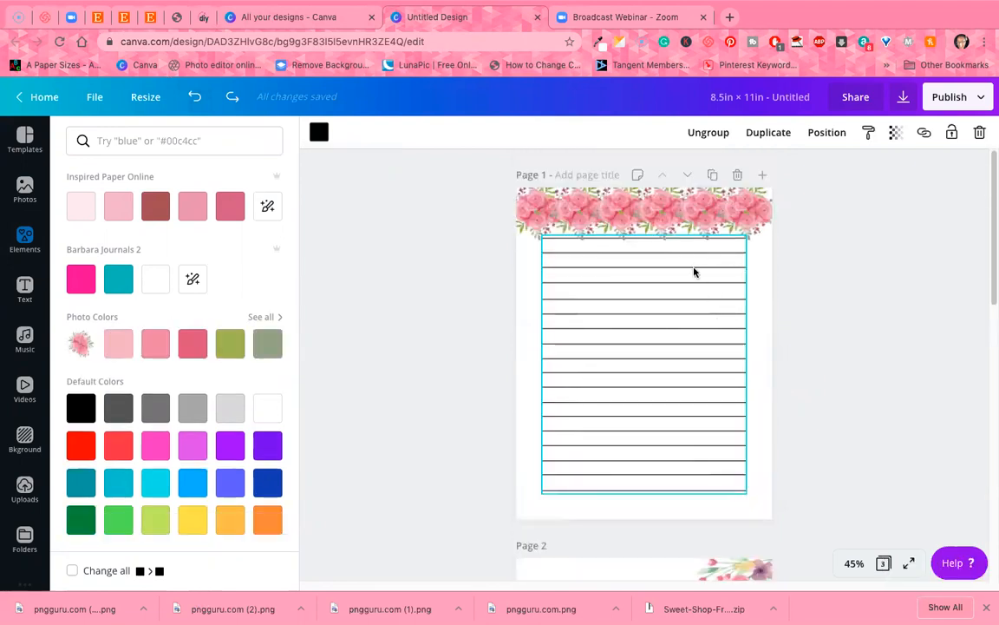
pyautogui.scroll(-5, 694, 272)
pyautogui.click(576, 305)
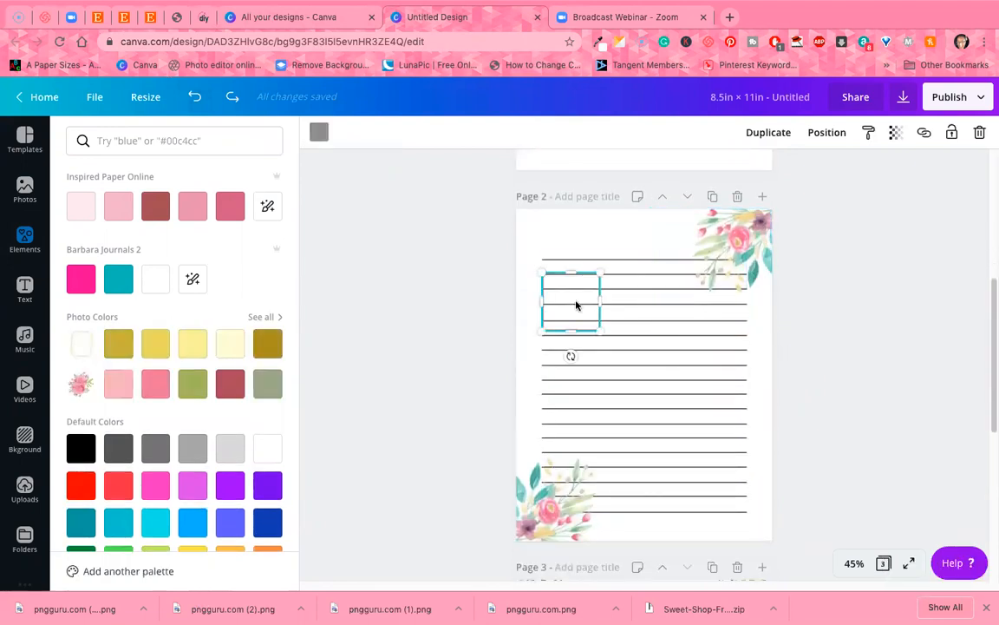
pyautogui.scroll(3, 168, 234)
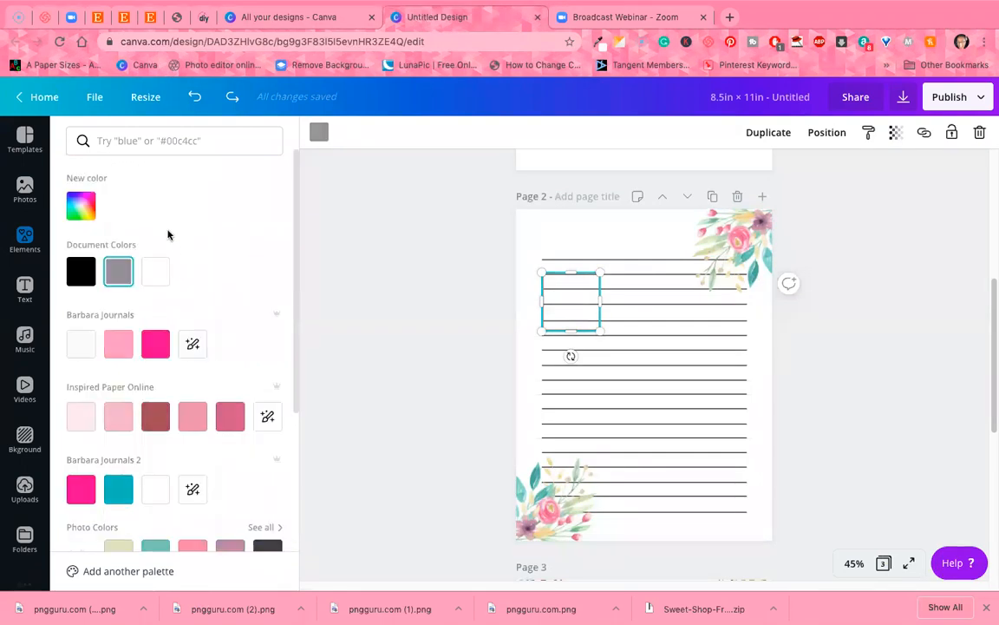
pyautogui.click(81, 206)
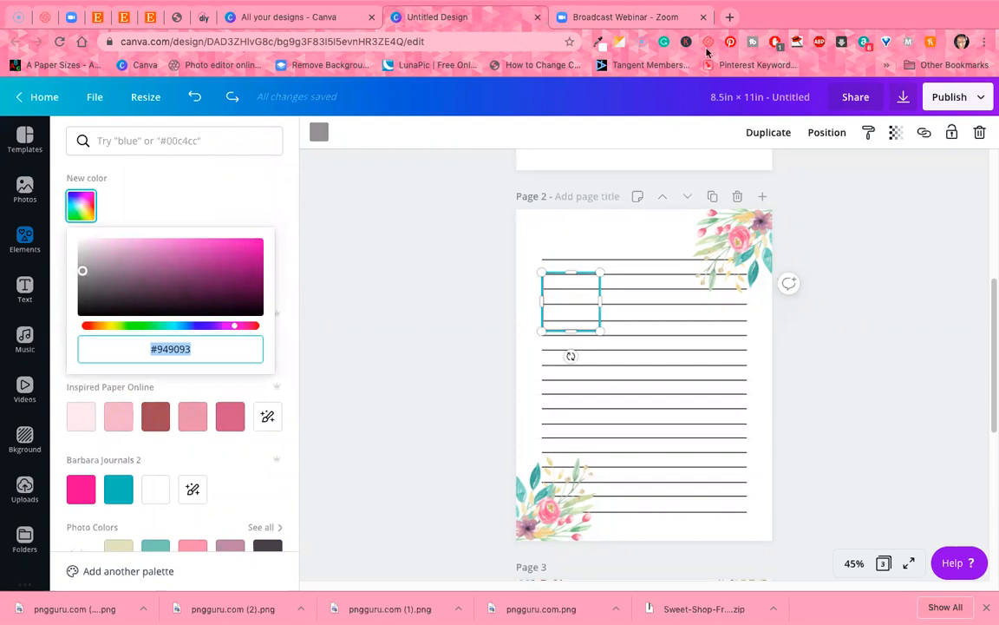
# Select the hex code of the selected color in the Eye Dropper extension and close the extension
pyautogui.click(600, 41)
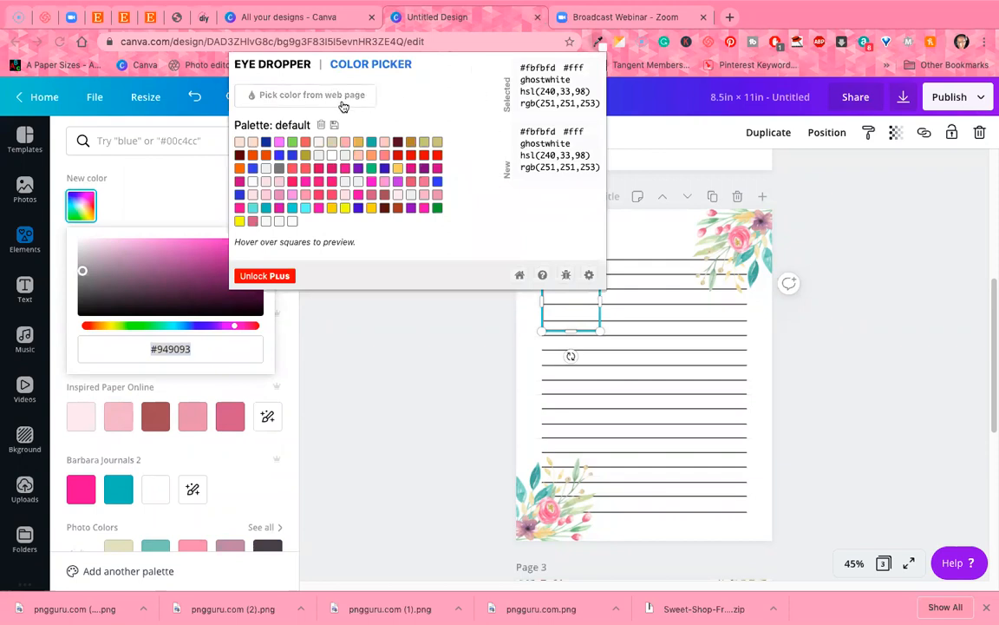
pyautogui.doubleClick(537, 67)
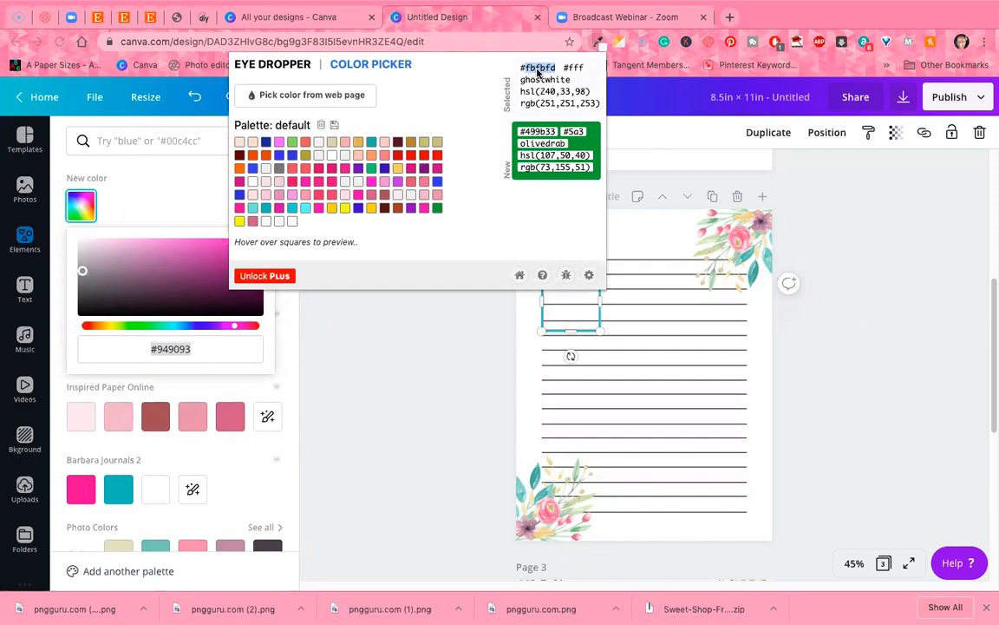
pyautogui.click(600, 43)
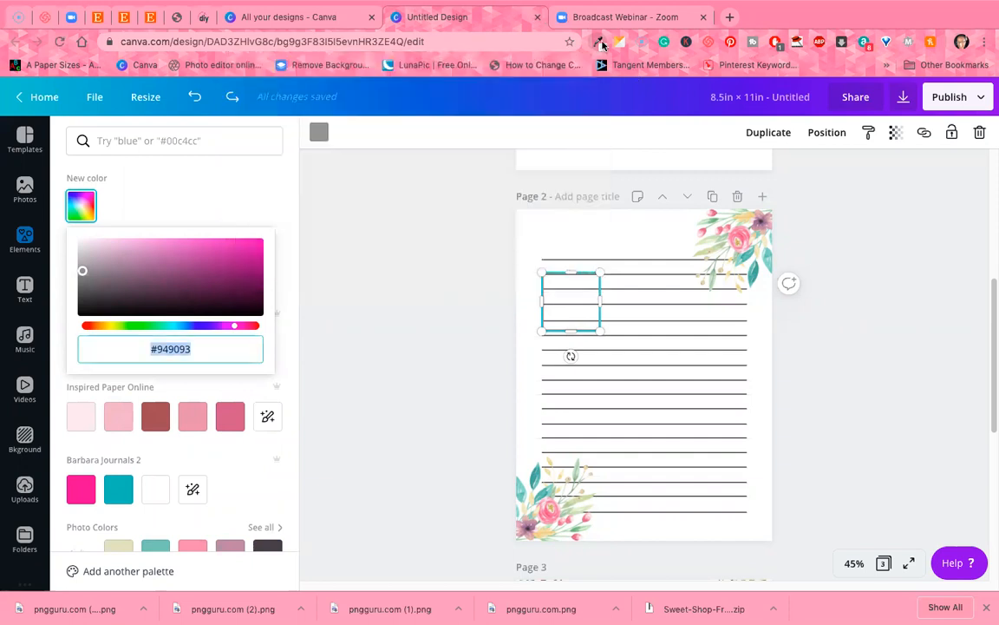
pyautogui.click(600, 42)
pyautogui.click(440, 367)
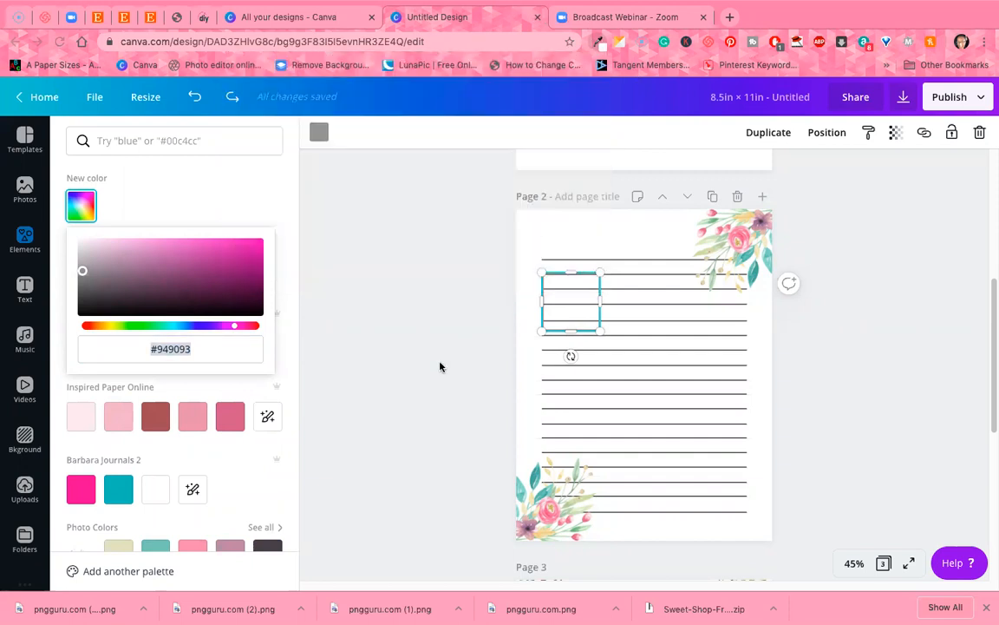
# Sample the gold frame's medium-yellow photo color on page 3 with the Eye Dropper extension
pyautogui.scroll(-5, 208, 403)
pyautogui.scroll(-5, 662, 419)
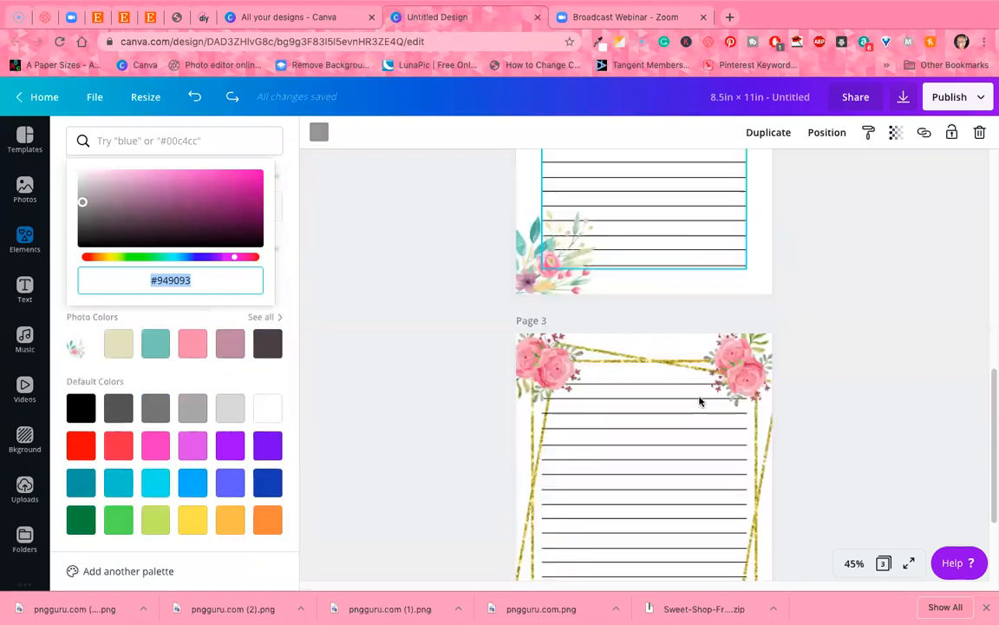
pyautogui.click(691, 395)
pyautogui.click(634, 208)
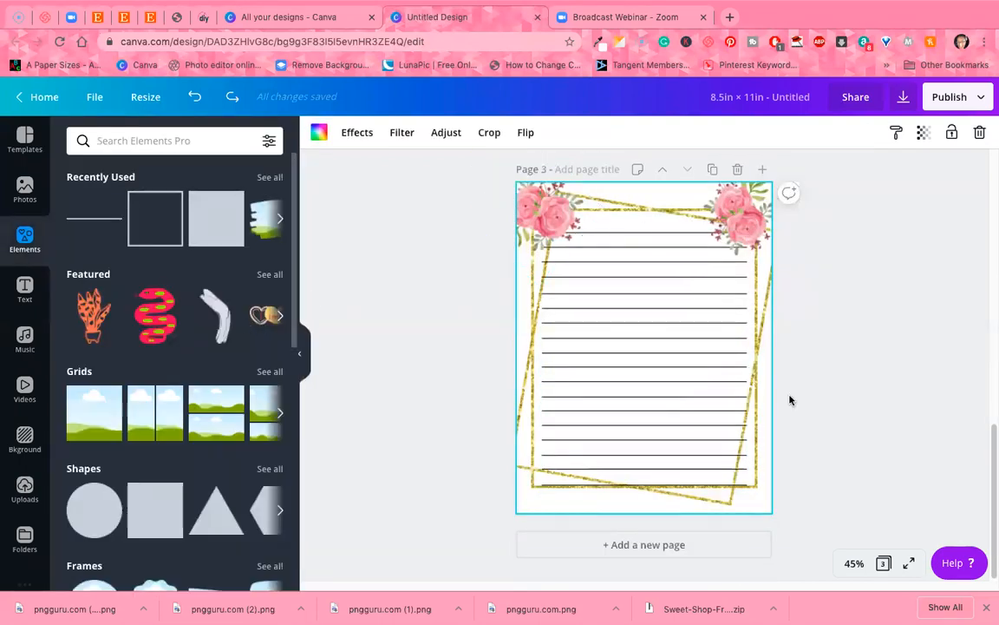
pyautogui.click(778, 284)
pyautogui.click(765, 278)
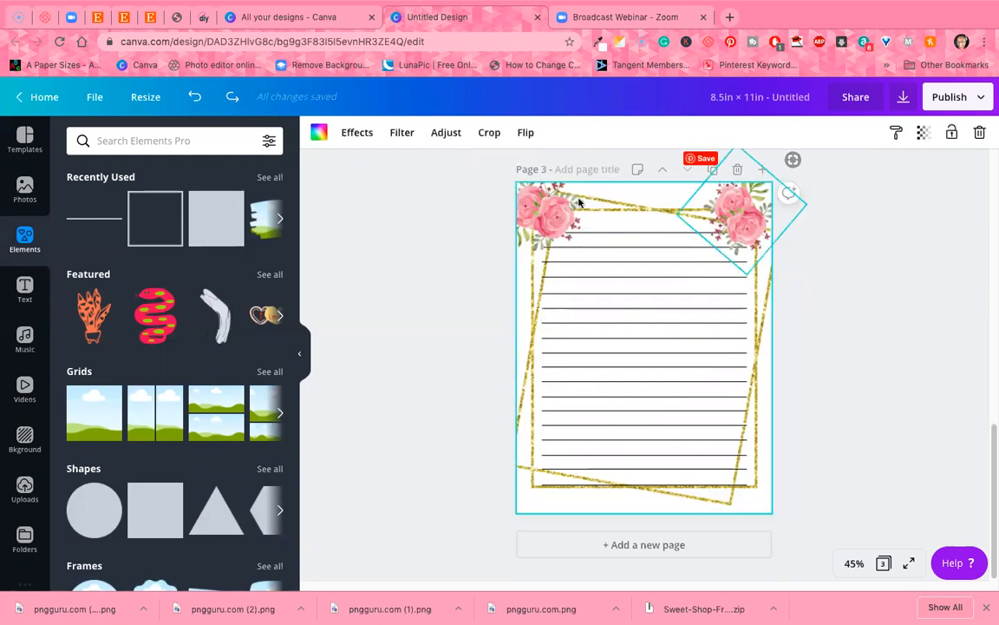
pyautogui.click(319, 132)
pyautogui.scroll(-3, 186, 395)
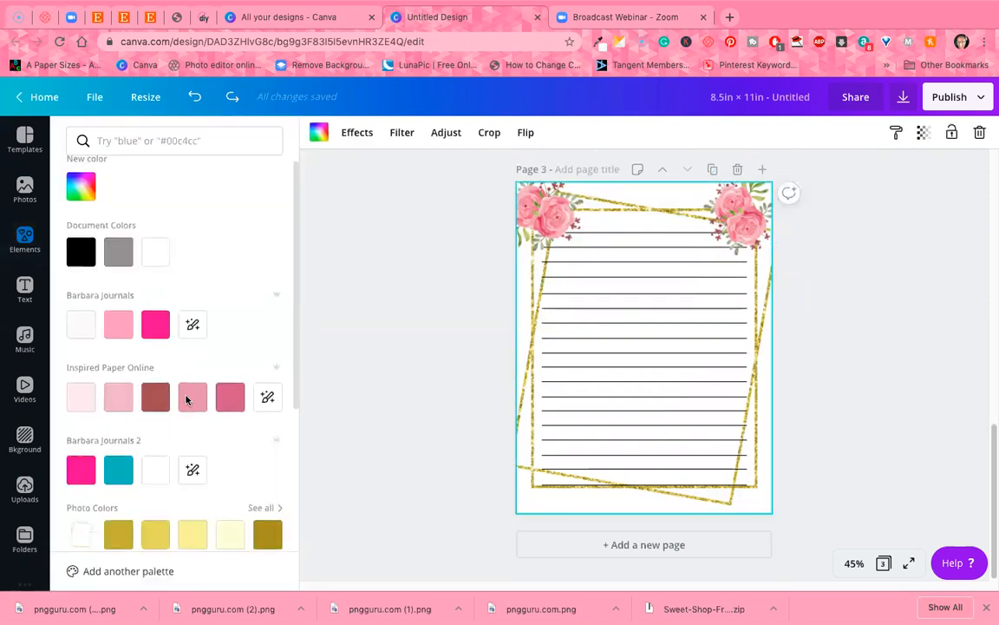
pyautogui.click(597, 43)
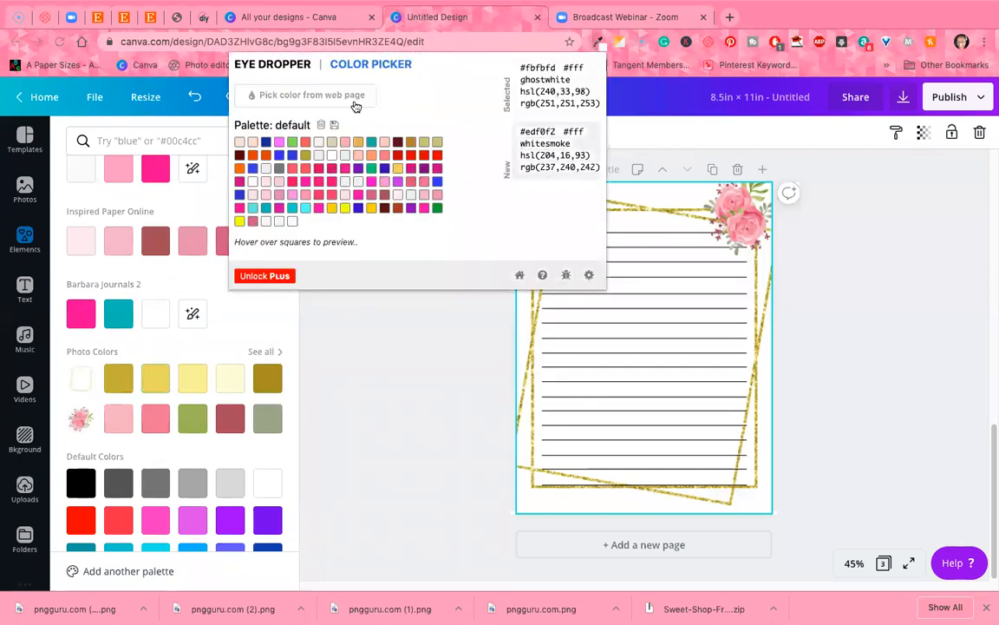
pyautogui.click(325, 96)
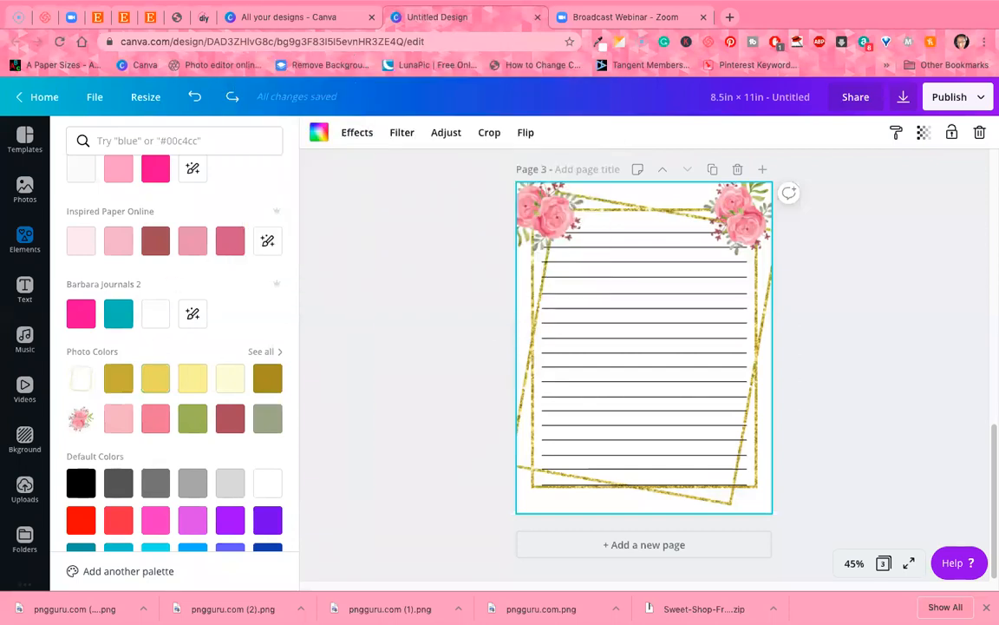
pyautogui.click(154, 382)
# Copy the sampled color's hex code #e9d466 from the Eye Dropper extension and close the extension
pyautogui.click(598, 42)
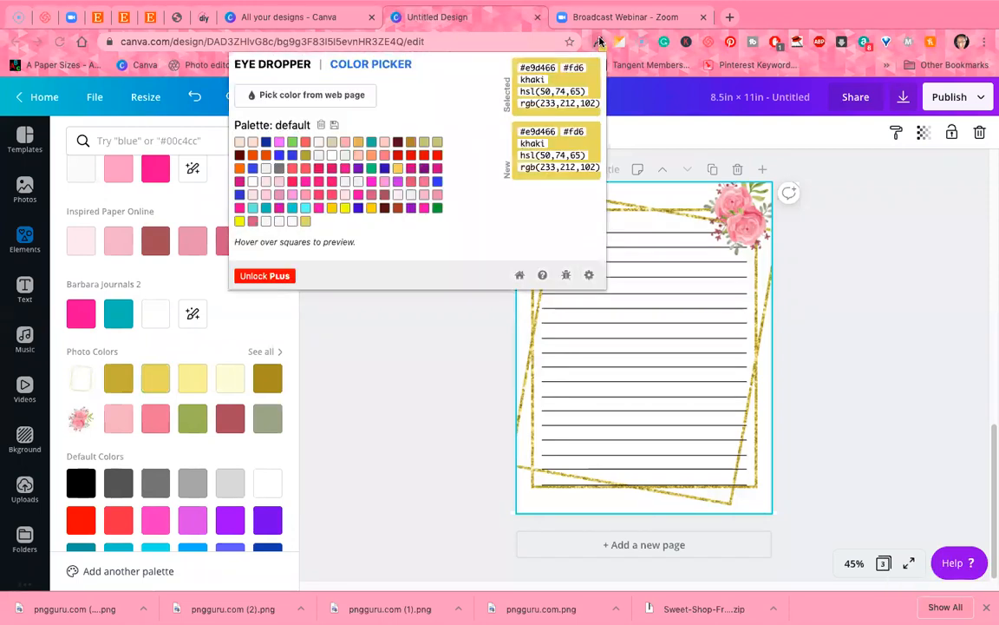
pyautogui.rightClick(549, 130)
pyautogui.click(575, 155)
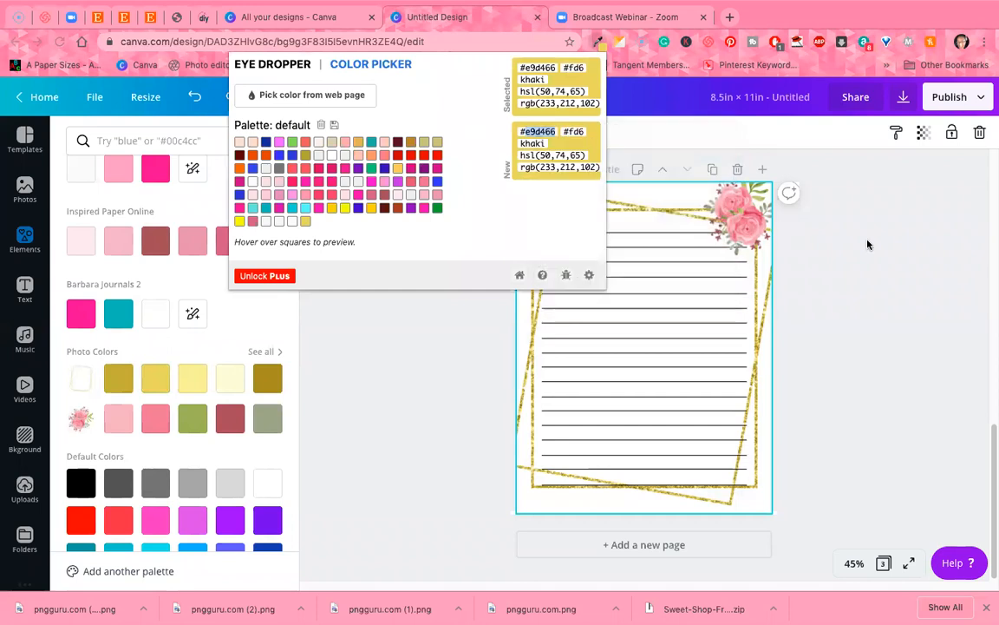
pyautogui.click(814, 204)
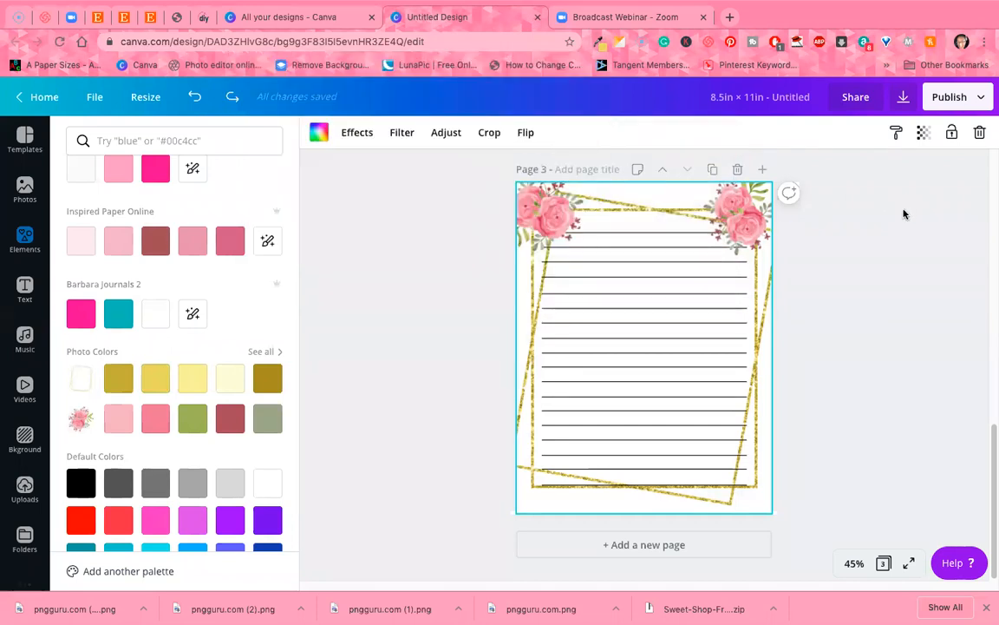
# Move page 2, with the corner flowers and square outline, up to become page 1
pyautogui.scroll(5, 902, 241)
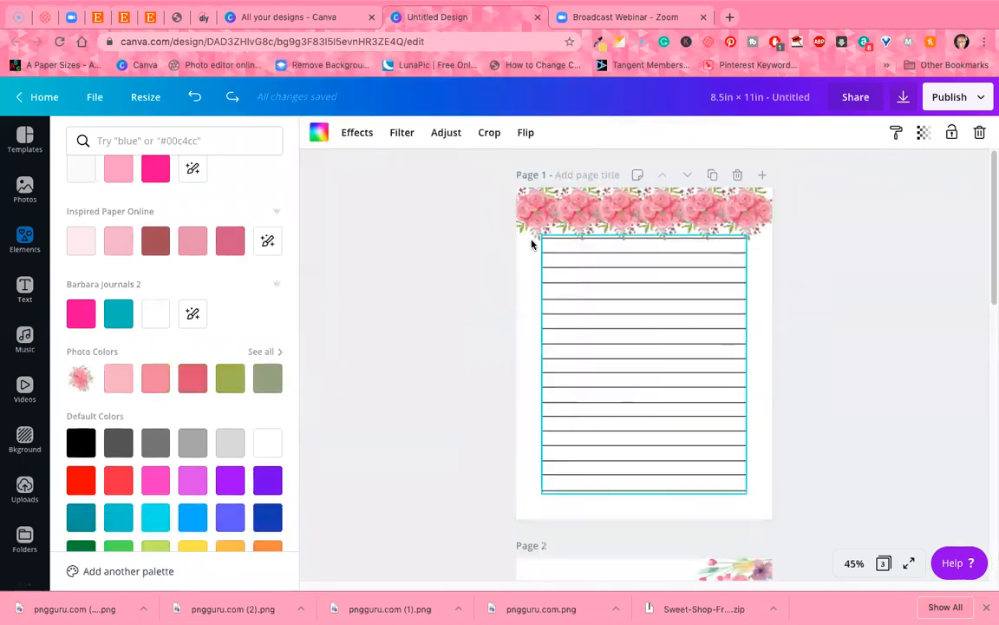
pyautogui.scroll(1, 609, 292)
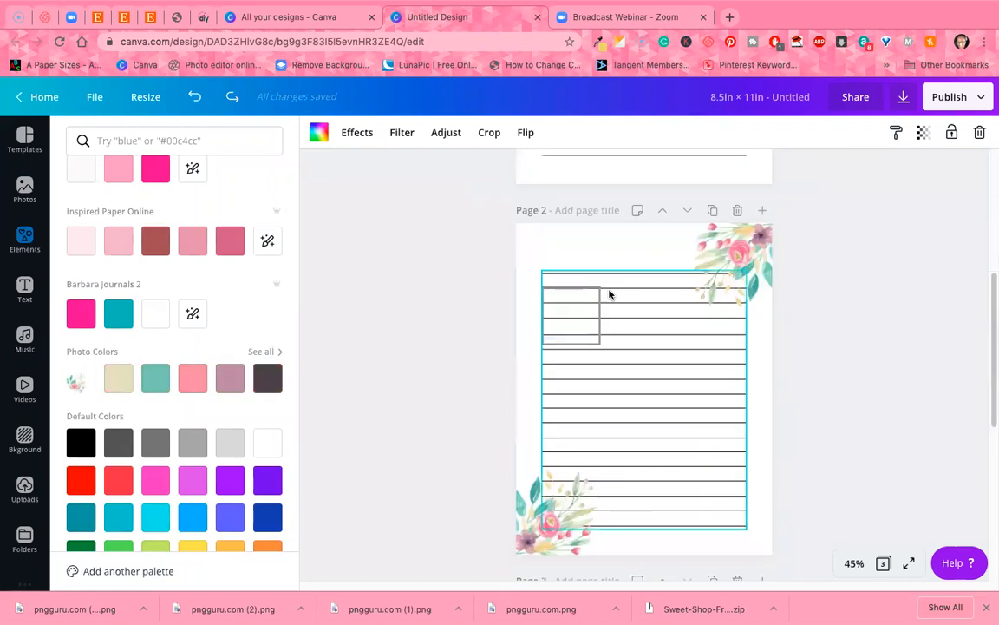
pyautogui.click(662, 210)
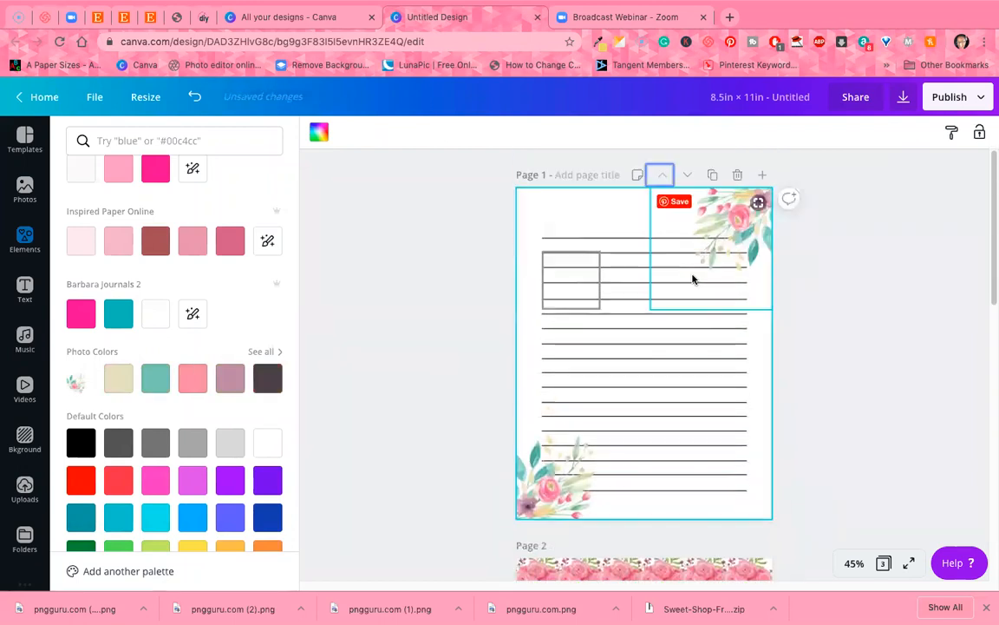
# Try to enter the copied color for page 1's square outline and open its custom color picker
pyautogui.click(564, 265)
pyautogui.click(318, 132)
pyautogui.click(116, 142)
pyautogui.rightClick(116, 141)
pyautogui.click(374, 231)
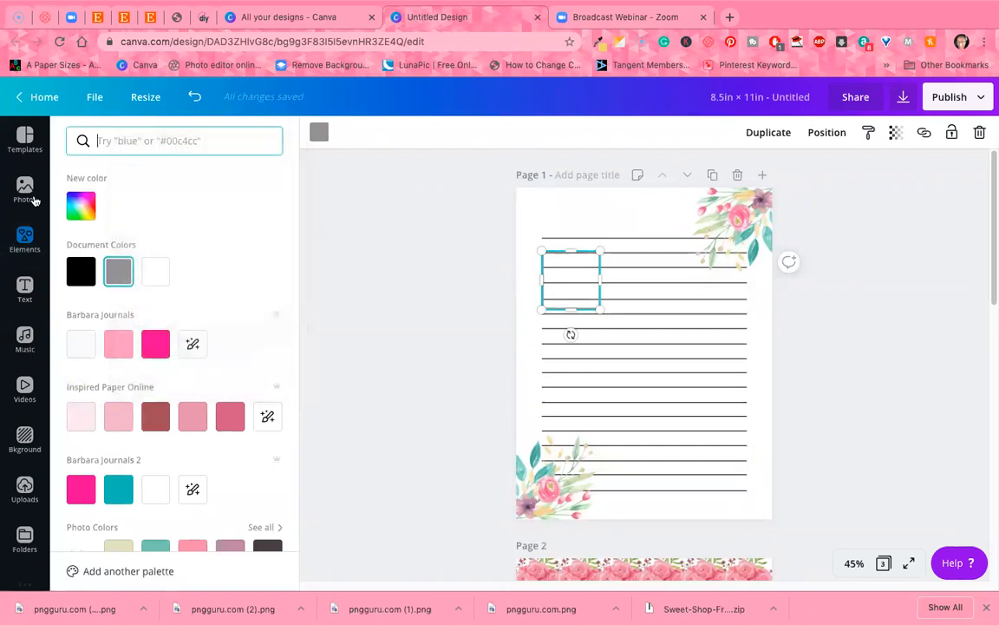
pyautogui.click(89, 206)
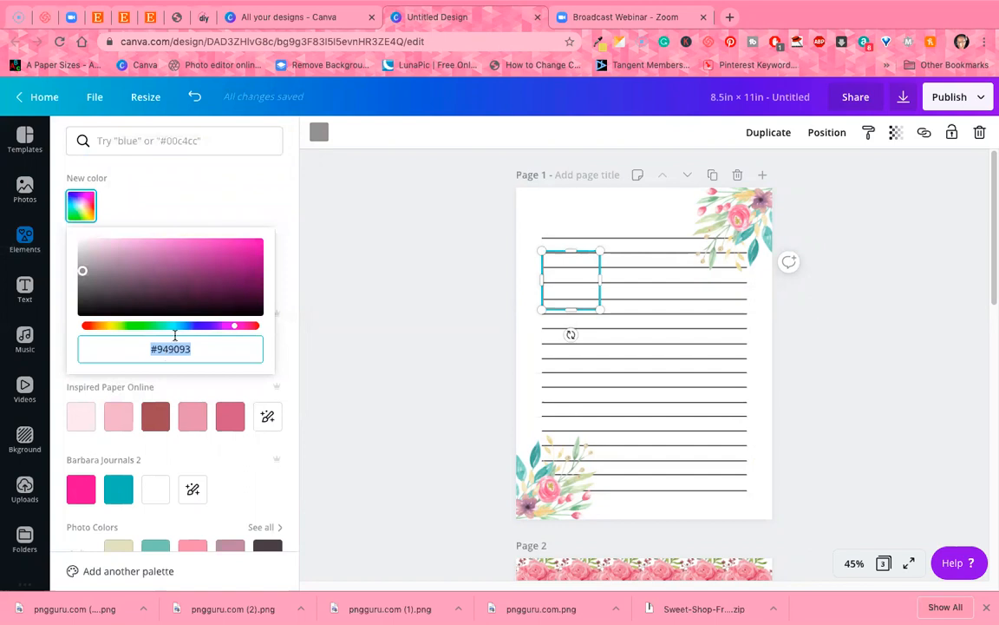
# Copy hex code e9d466 again from the Eye Dropper extension and try to search for it among the outline's colors
pyautogui.click(600, 43)
pyautogui.doubleClick(538, 66)
pyautogui.rightClick(538, 66)
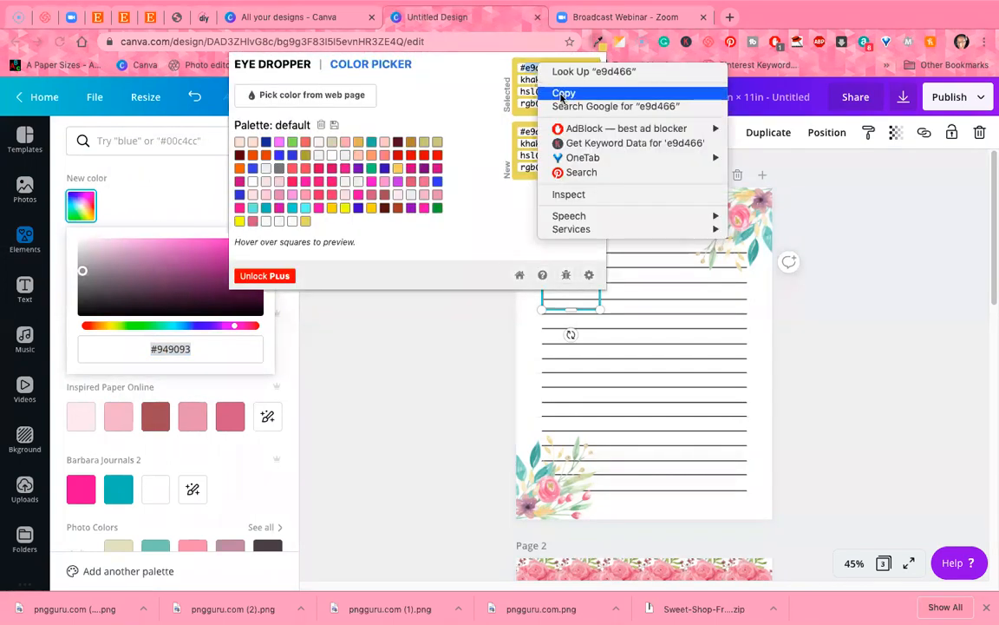
pyautogui.click(555, 91)
pyautogui.click(191, 143)
pyautogui.click(191, 141)
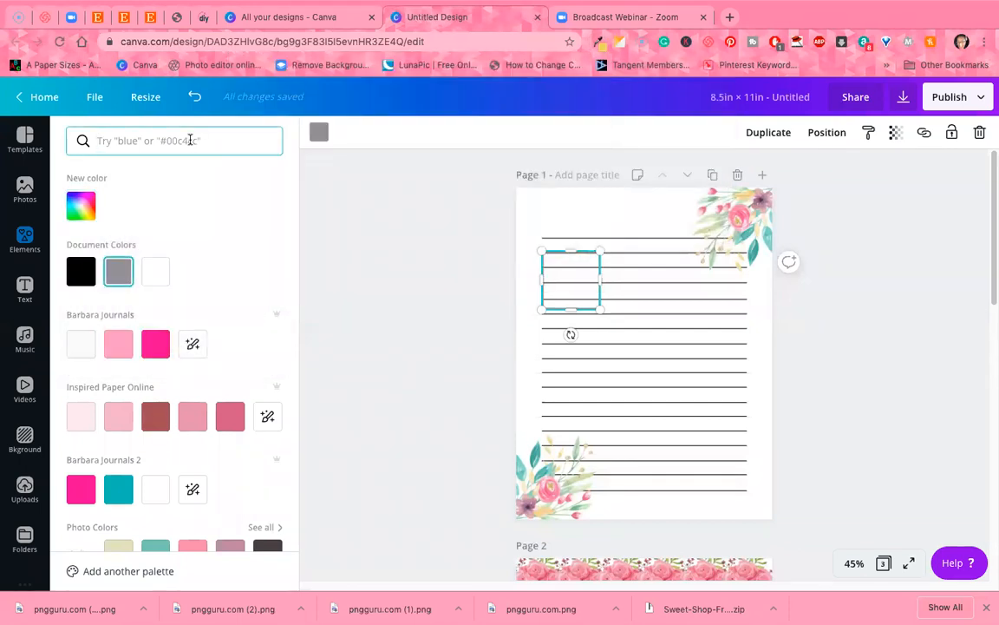
pyautogui.press('Escape')
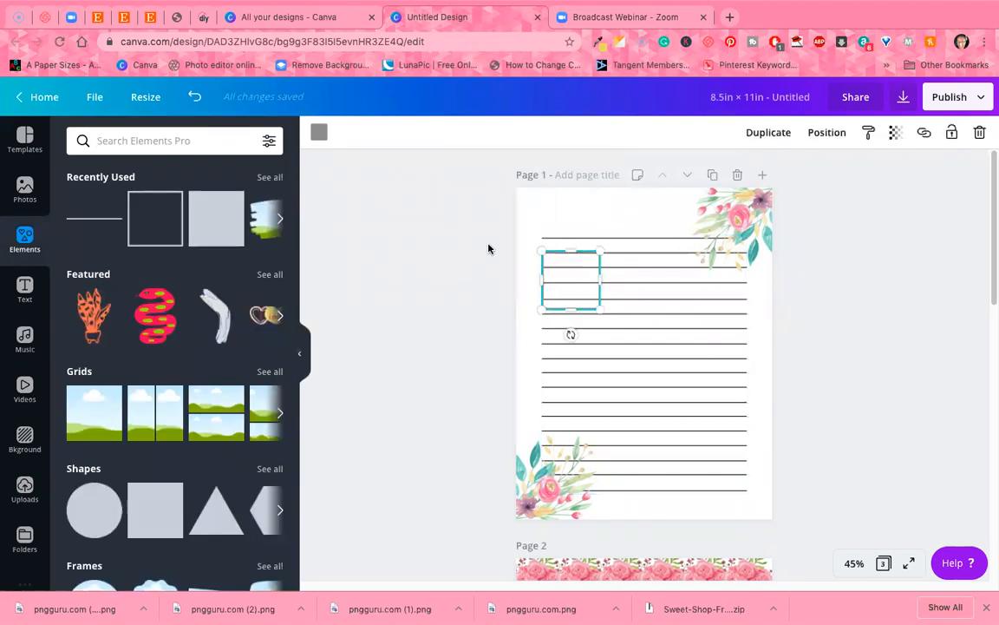
# Recolor page 1's square outline with the yellow default color
pyautogui.click(318, 132)
pyautogui.scroll(-5, 174, 347)
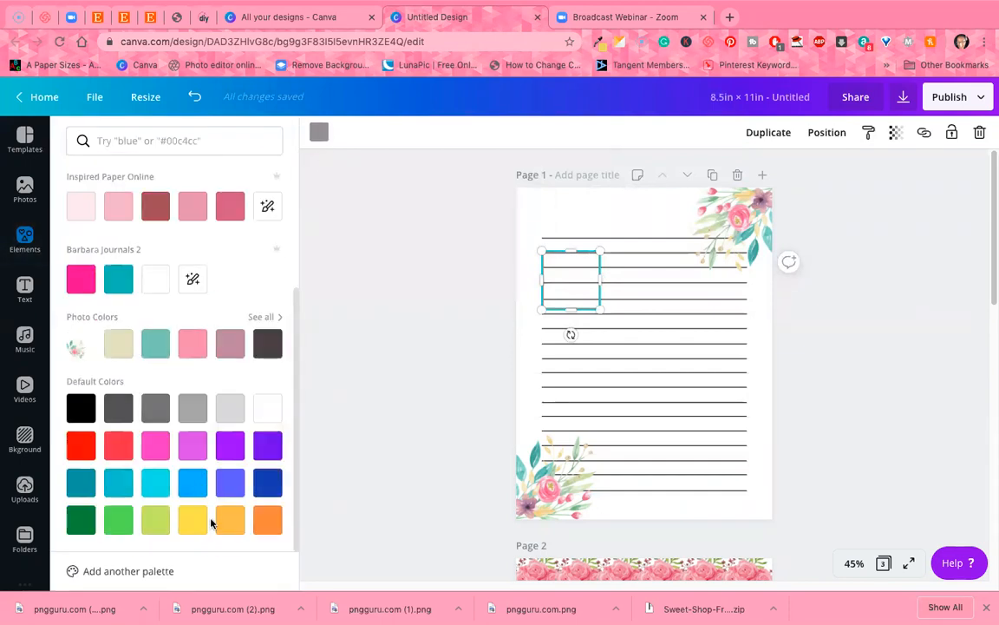
pyautogui.click(193, 520)
pyautogui.press('Escape')
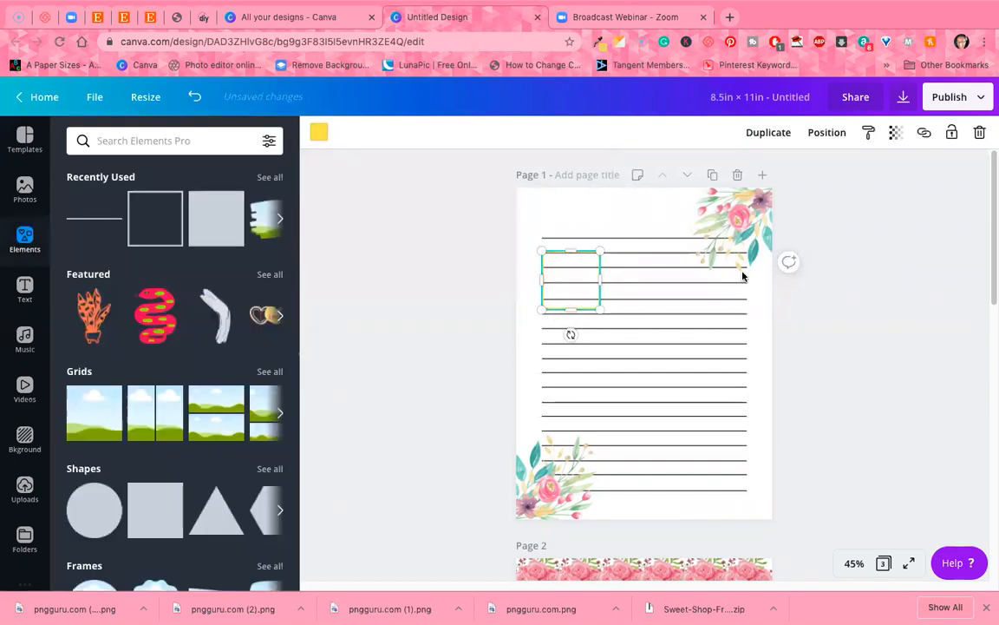
# Move and stretch the yellow outline into a tall frame surrounding all of page 1's ruled lines
pyautogui.moveTo(574, 265); pyautogui.dragTo(739, 259)
pyautogui.moveTo(649, 263); pyautogui.dragTo(645, 506)
pyautogui.click(811, 386)
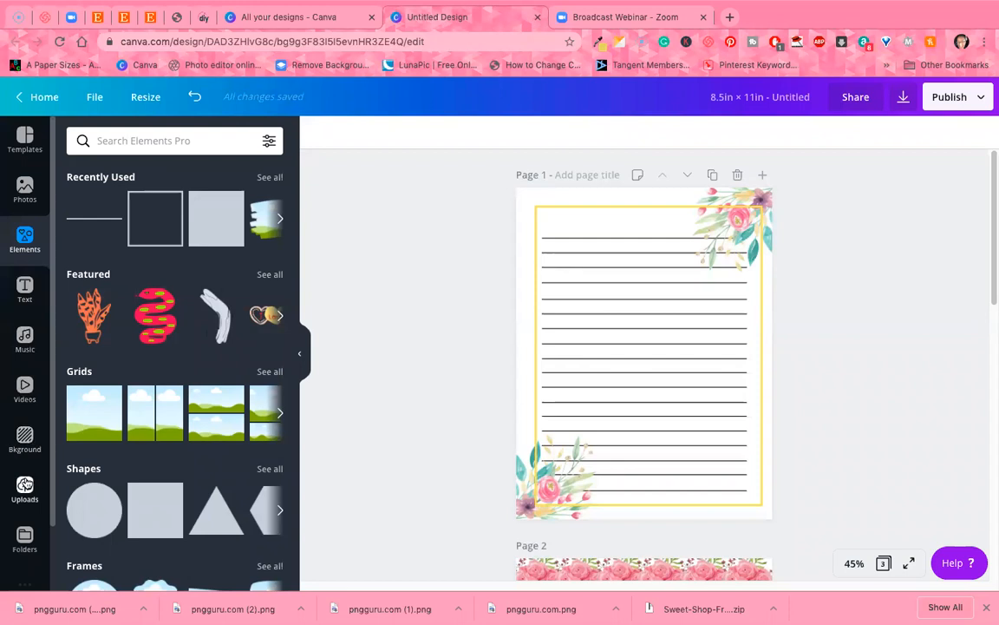
# Send page 1's yellow frame to the back, behind the corner flowers
pyautogui.click(602, 208)
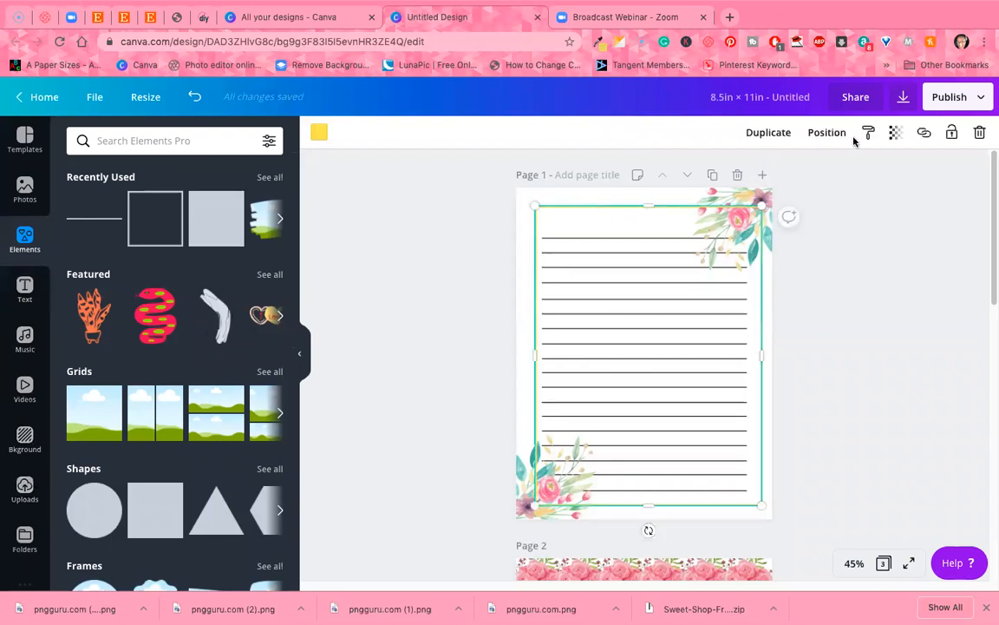
pyautogui.click(827, 132)
pyautogui.click(774, 205)
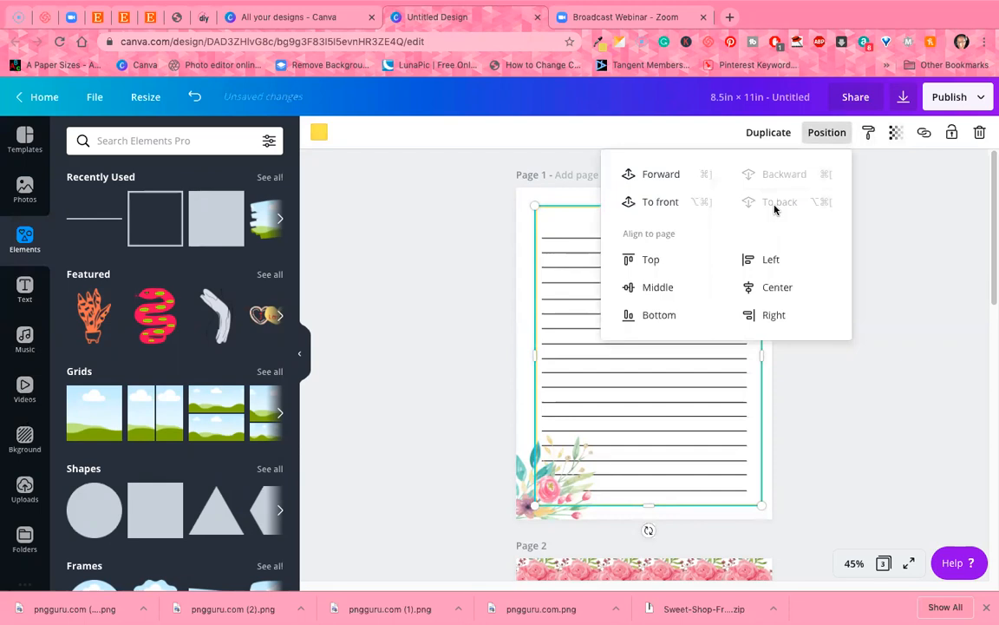
pyautogui.click(936, 247)
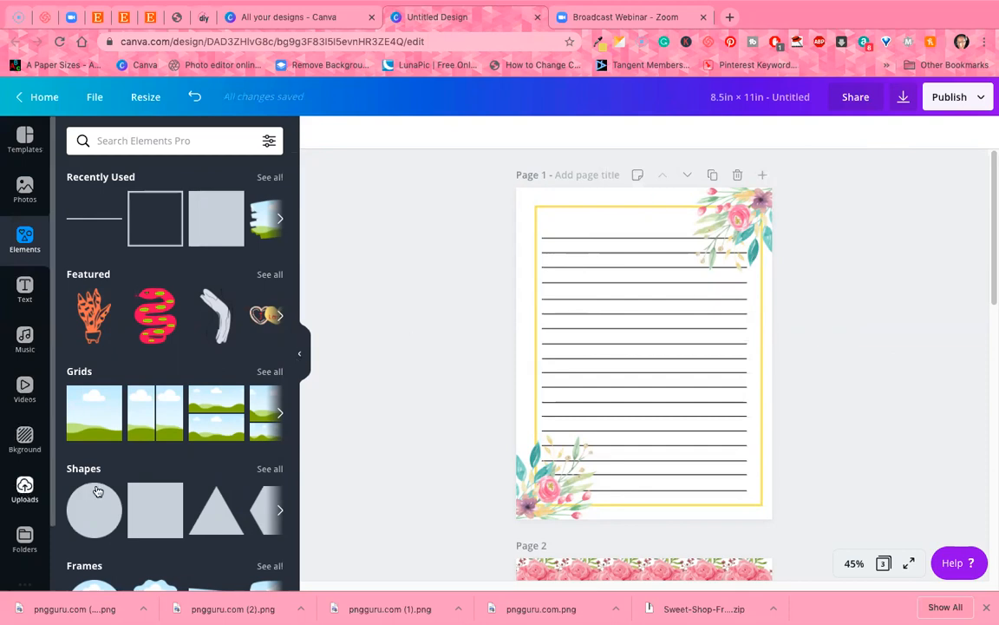
# Show the uploaded images and delete both corner flower images from page 1
pyautogui.click(24, 490)
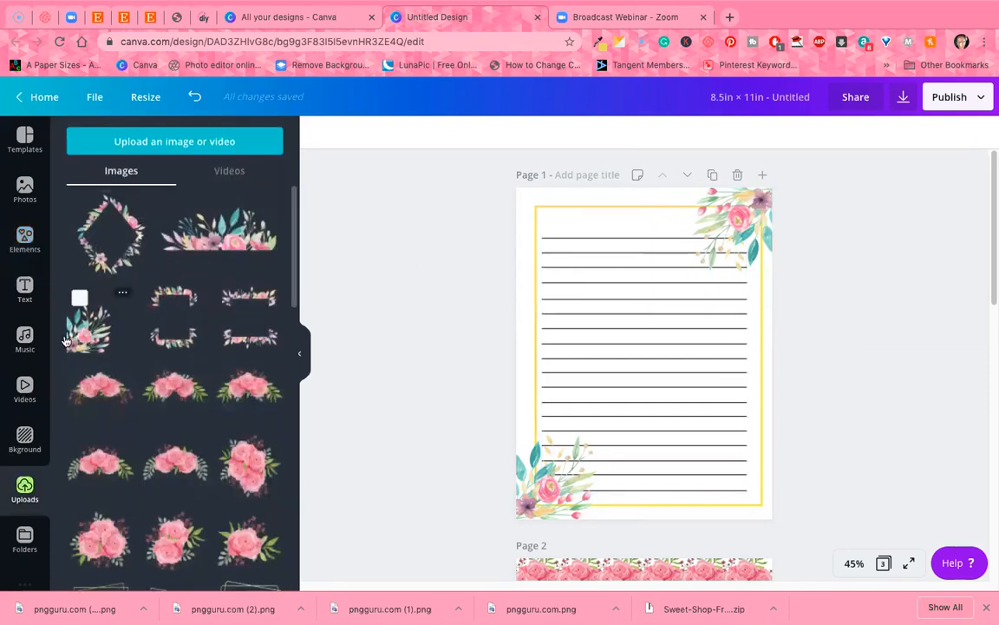
pyautogui.moveTo(69, 345); pyautogui.dragTo(606, 216)
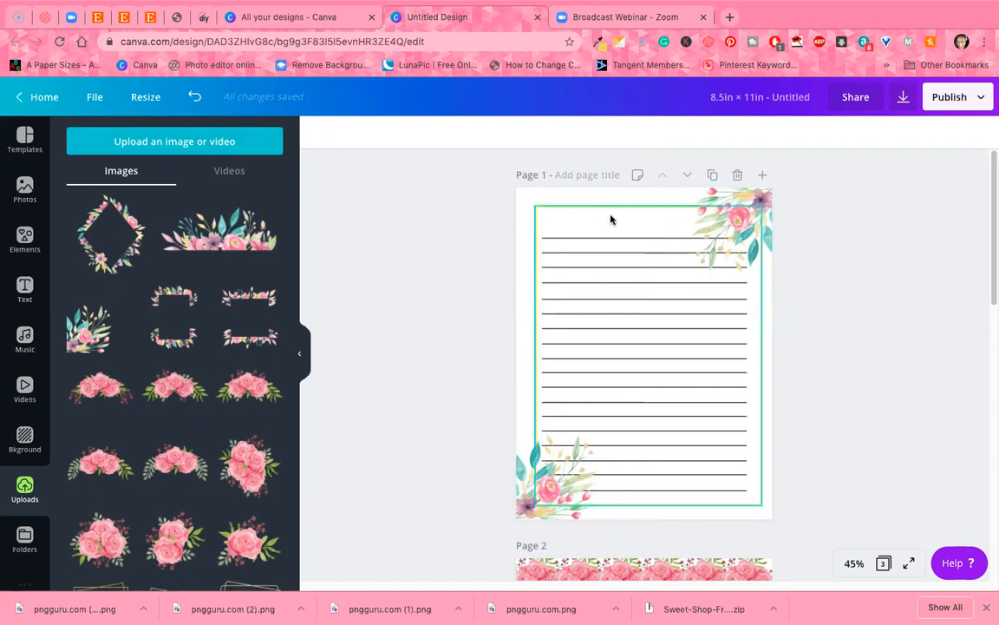
pyautogui.click(768, 206)
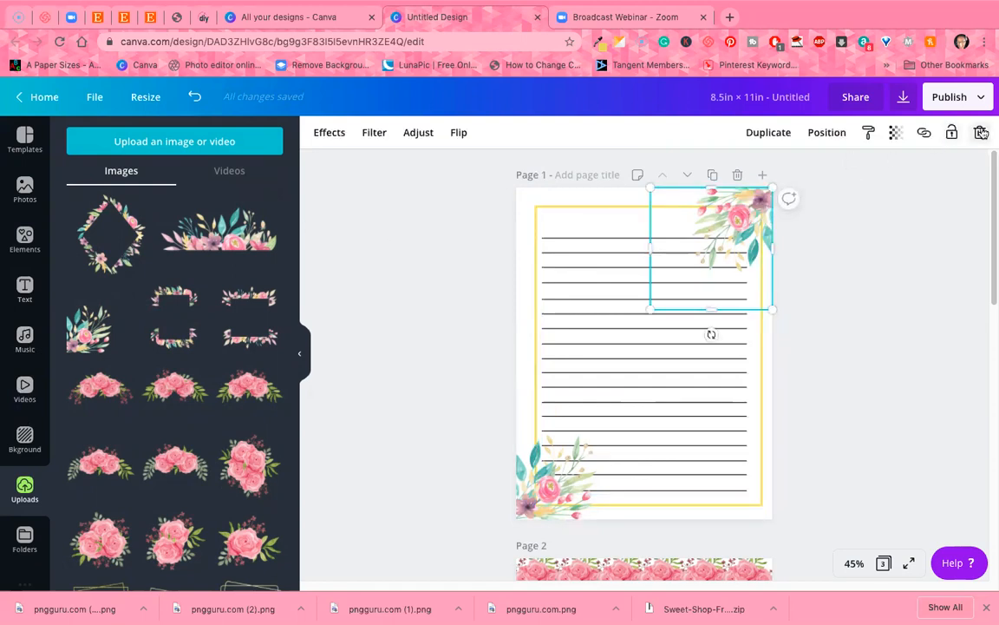
pyautogui.press('Delete')
pyautogui.click(574, 420)
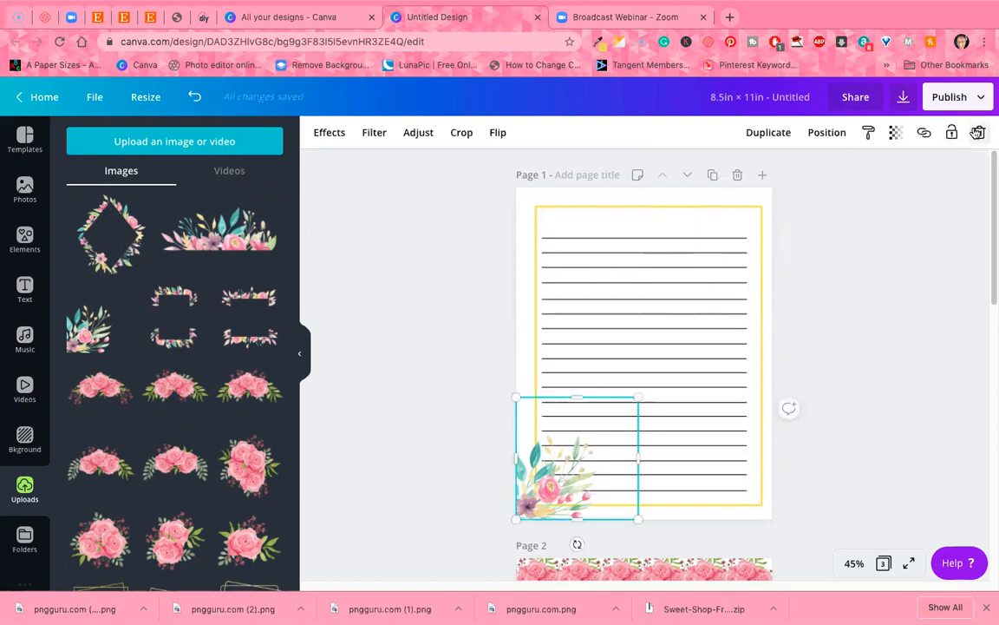
pyautogui.press('Delete')
# Add the uploaded wide floral frame with top and bottom flowers to page 1 and delete the yellow outline
pyautogui.click(241, 332)
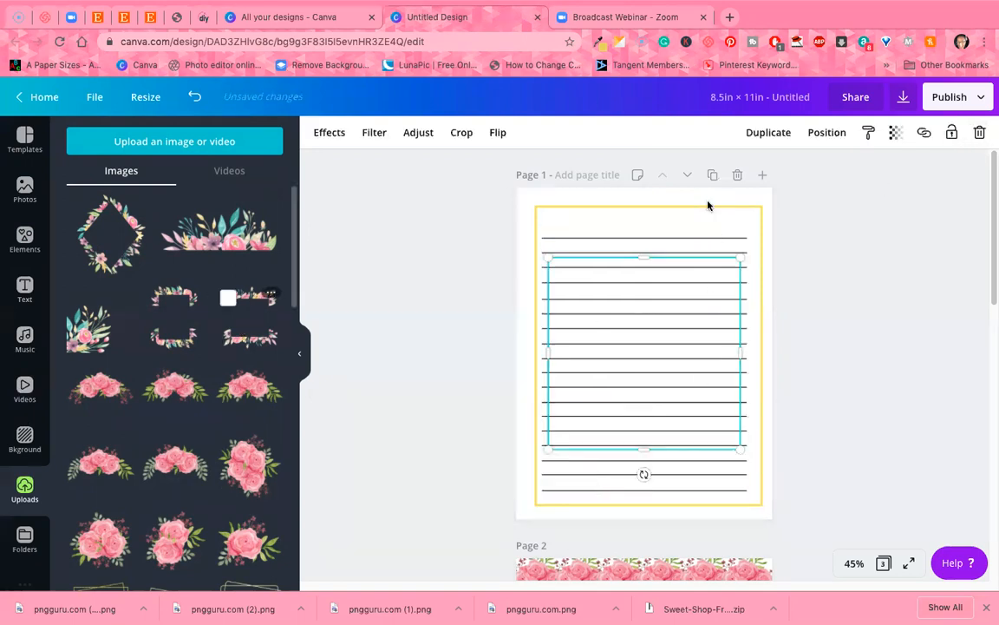
pyautogui.click(698, 208)
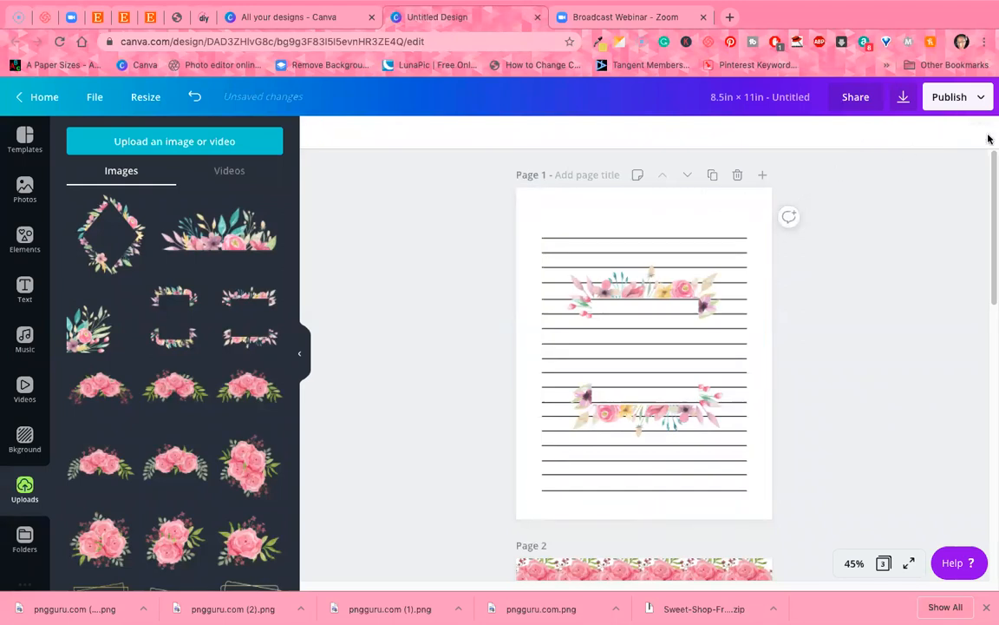
# Move the floral frame to the top of page 1 and enlarge it until its flowers span the page width
pyautogui.click(688, 326)
pyautogui.moveTo(676, 294); pyautogui.dragTo(638, 244)
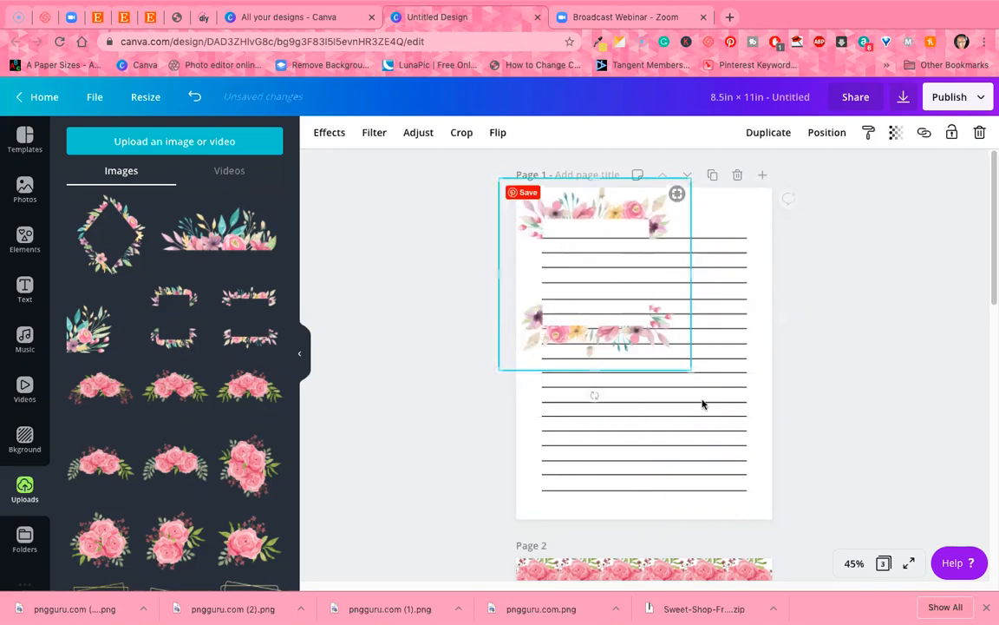
pyautogui.moveTo(692, 371); pyautogui.dragTo(809, 541)
pyautogui.moveTo(681, 229); pyautogui.dragTo(679, 214)
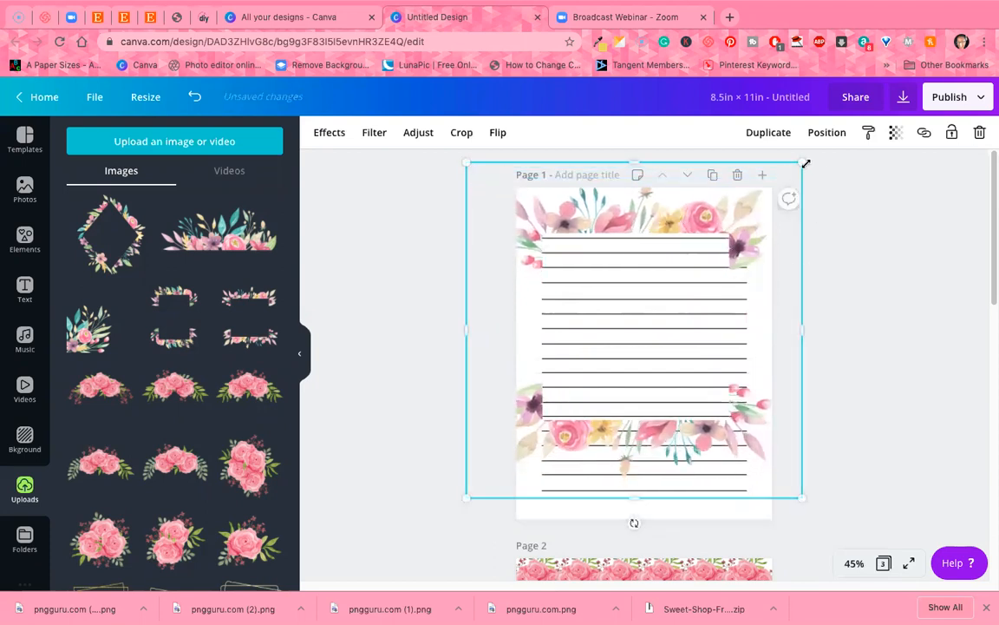
pyautogui.moveTo(811, 147); pyautogui.dragTo(833, 137)
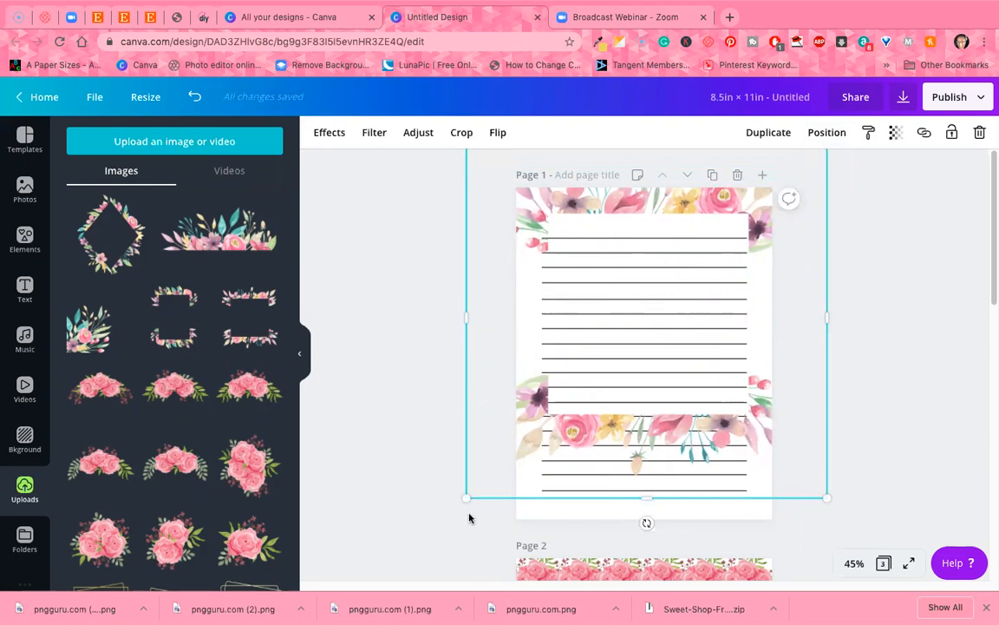
pyautogui.moveTo(465, 501); pyautogui.dragTo(494, 509)
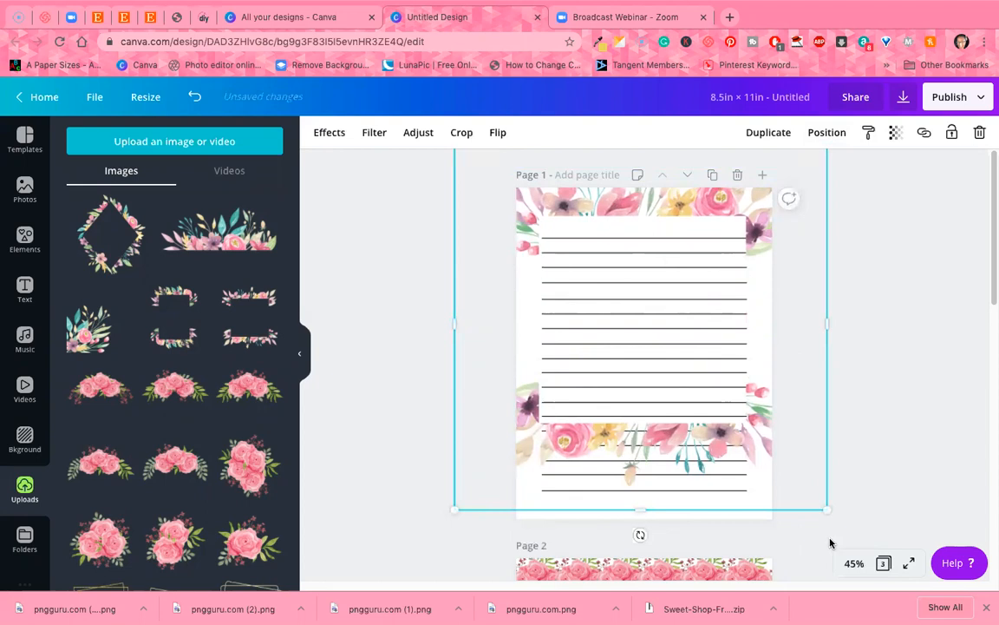
pyautogui.moveTo(822, 517); pyautogui.dragTo(829, 524)
# Enlarge the floral frame beyond page 1's edges and center it so the flowers border the page's top and bottom
pyautogui.moveTo(659, 218); pyautogui.dragTo(660, 281)
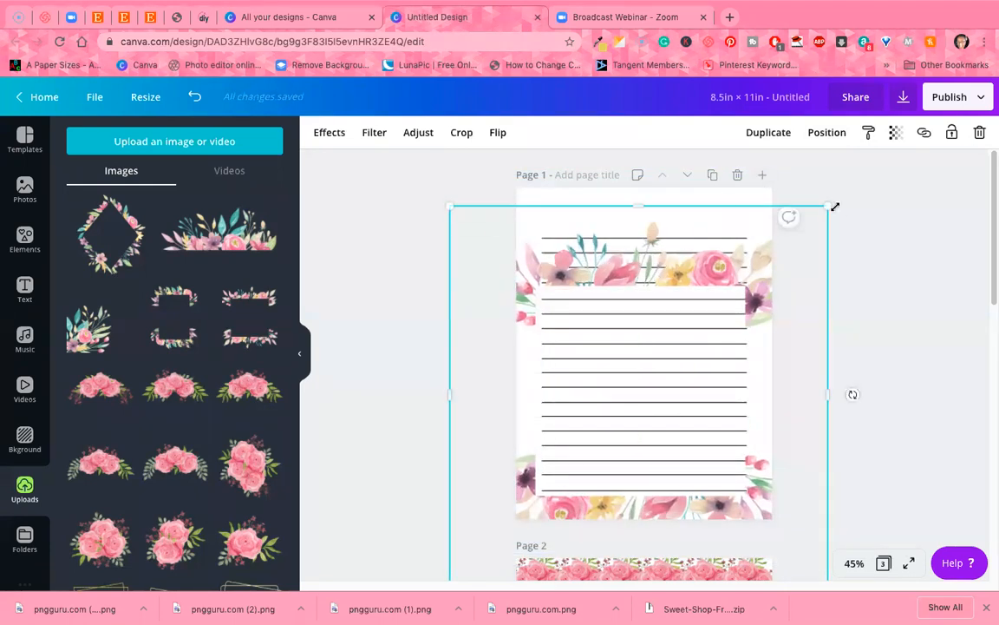
pyautogui.moveTo(857, 162); pyautogui.dragTo(889, 146)
pyautogui.moveTo(713, 201)
pyautogui.mouseDown()
pyautogui.moveTo(702, 187)
pyautogui.moveTo(700, 204)
pyautogui.mouseUp()
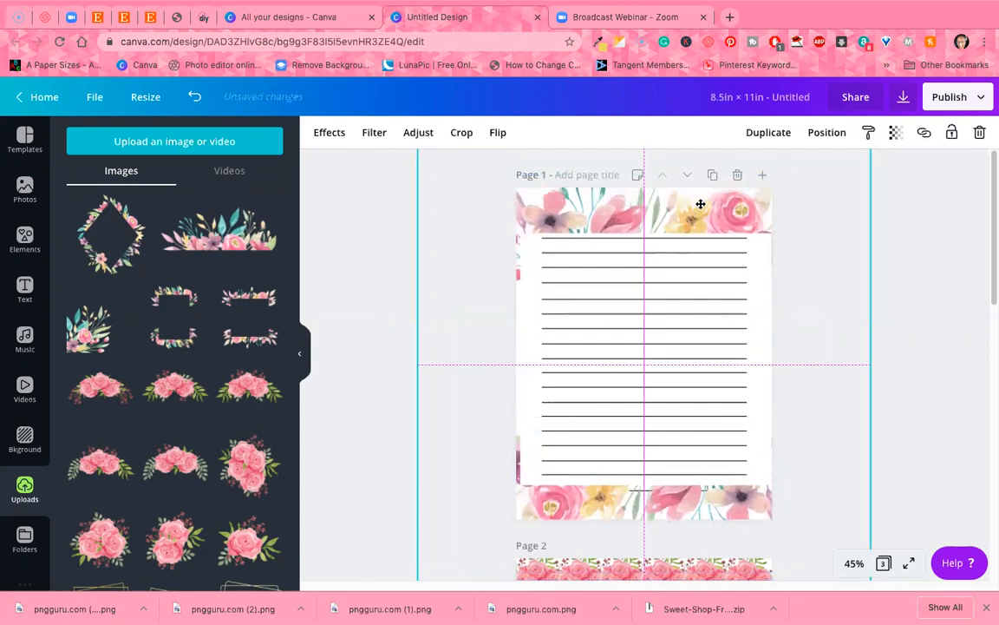
# Undo the enlarging and centering of the floral frame on page 1
pyautogui.moveTo(805, 270); pyautogui.dragTo(807, 270)
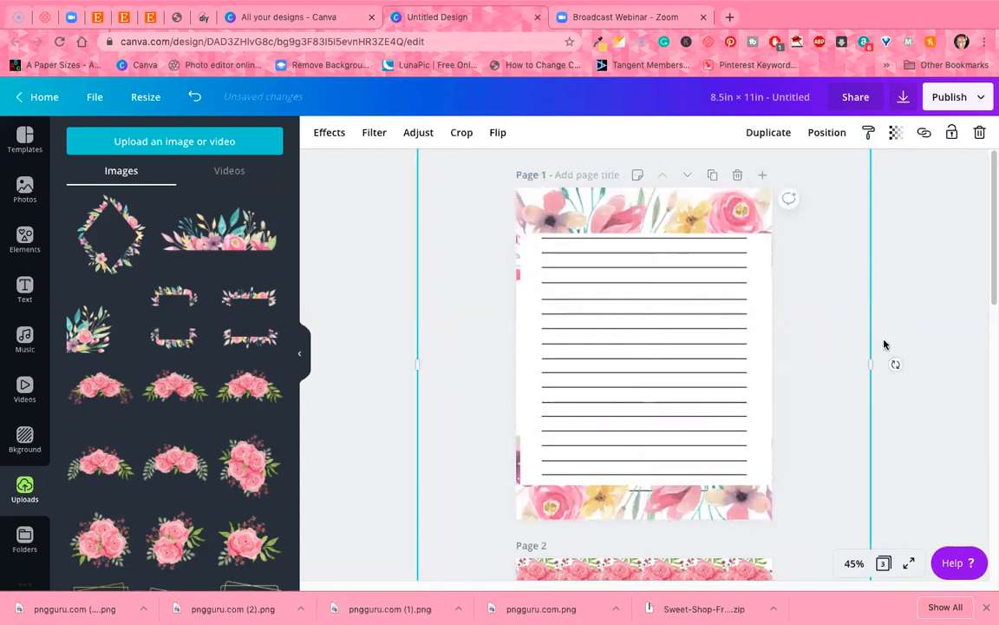
pyautogui.moveTo(991, 196); pyautogui.dragTo(983, 167)
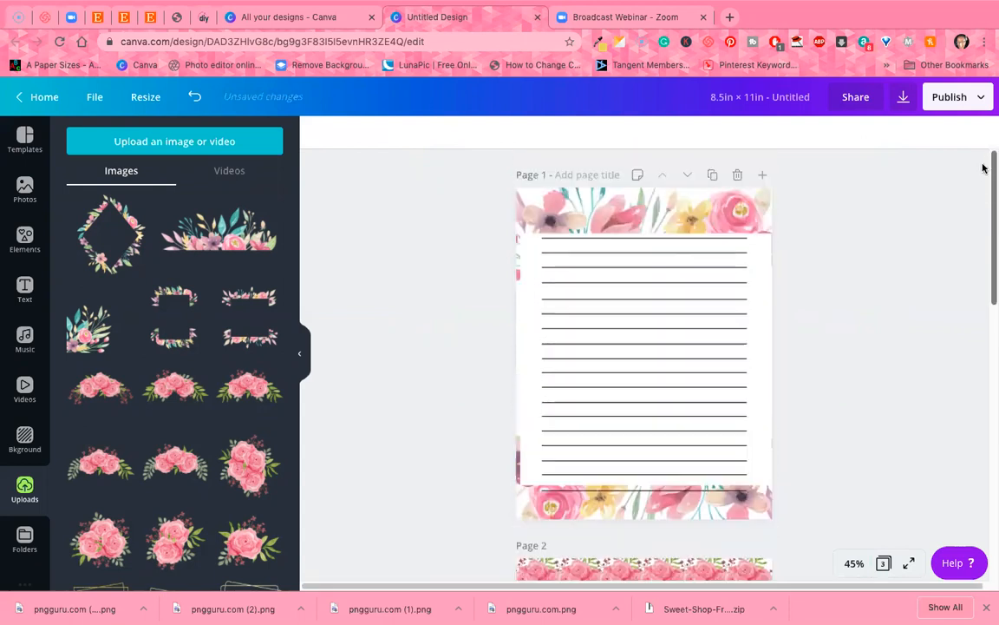
pyautogui.click(706, 205)
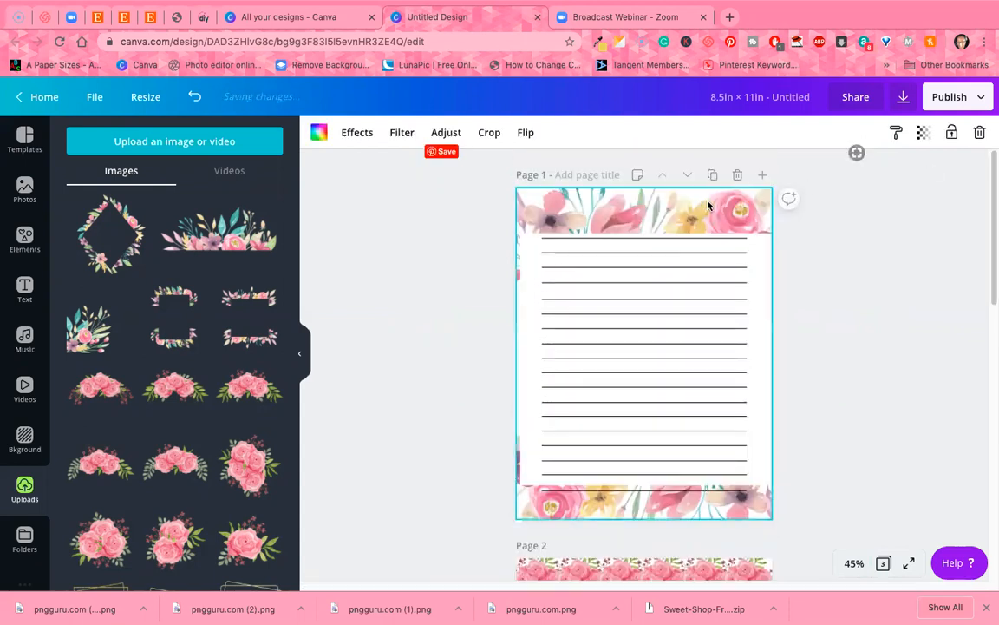
pyautogui.click(192, 99)
pyautogui.click(191, 100)
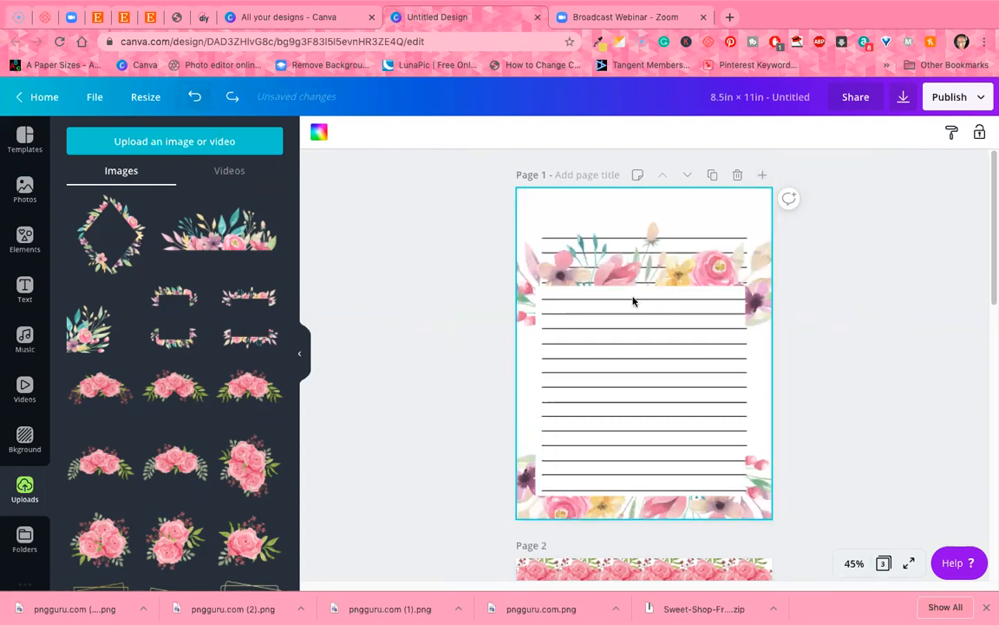
# Move the floral frame up, resize it and extend it past page 1 so its flowers border the page's top and bottom
pyautogui.click(618, 288)
pyautogui.moveTo(613, 251); pyautogui.dragTo(615, 204)
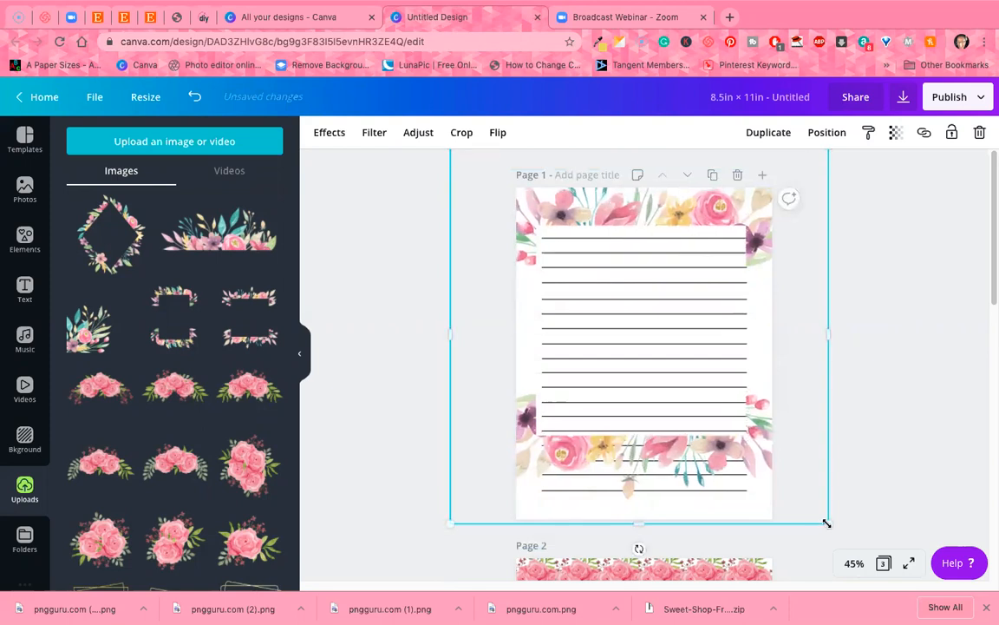
pyautogui.moveTo(823, 515); pyautogui.dragTo(818, 511)
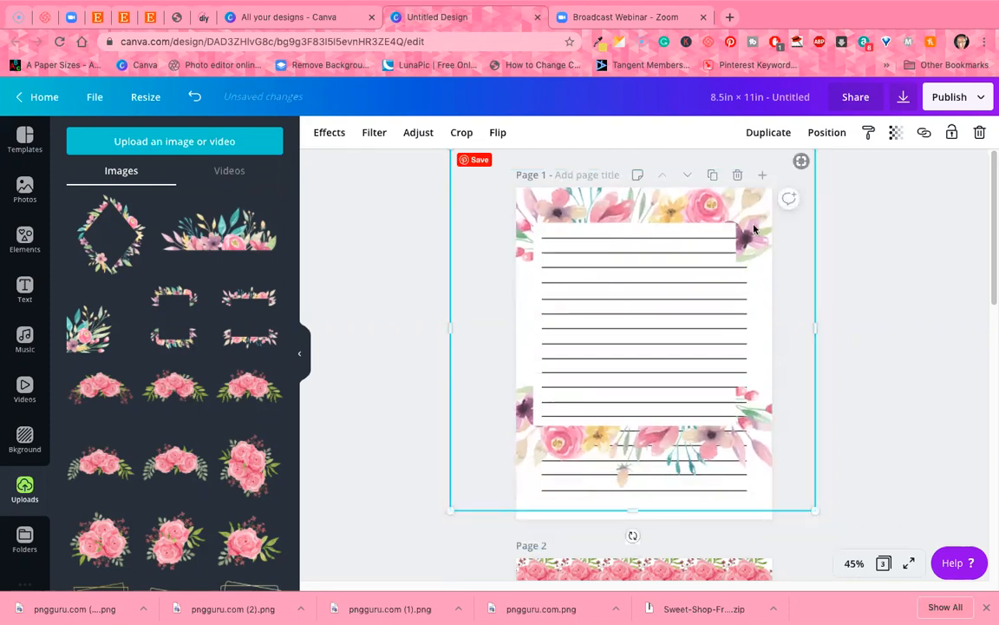
pyautogui.moveTo(757, 229); pyautogui.dragTo(763, 212)
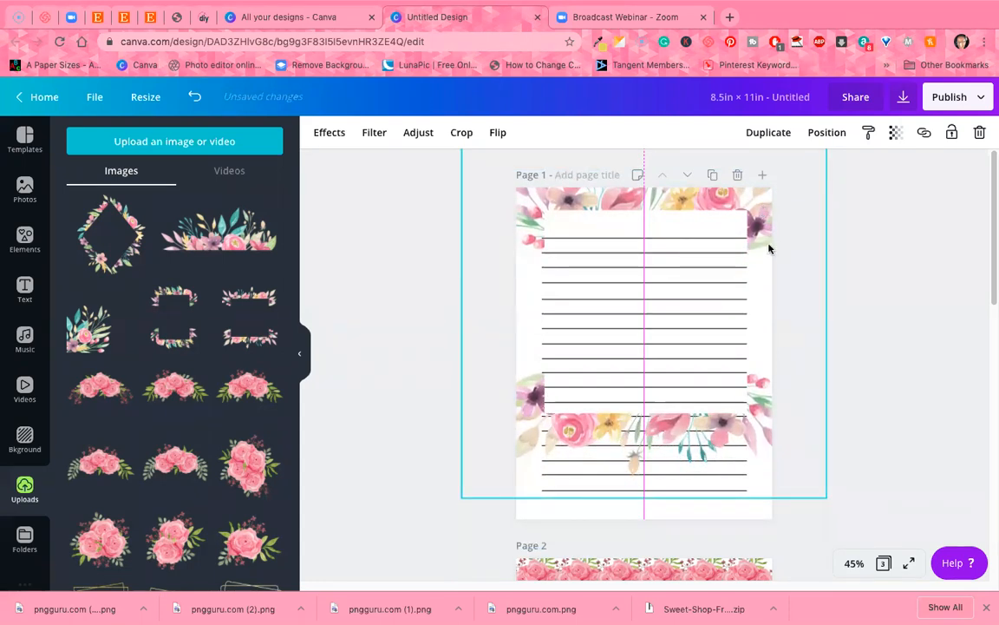
pyautogui.moveTo(644, 521); pyautogui.dragTo(672, 604)
pyautogui.moveTo(646, 211); pyautogui.dragTo(646, 213)
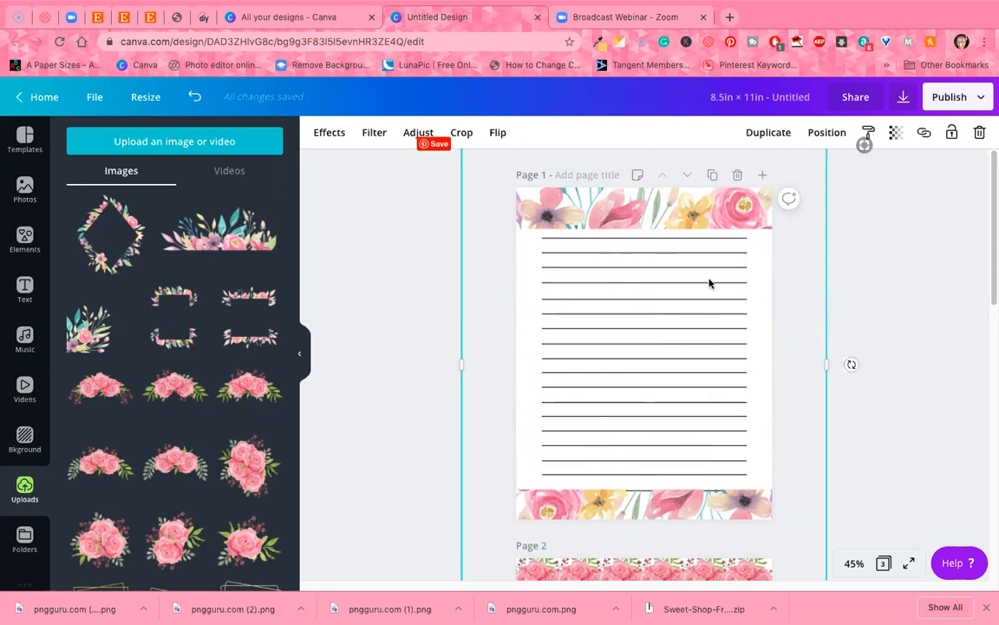
# Replace the wide floral frame on page 1 with the uploaded frame with corner flowers and enlarge it beyond the page edges
pyautogui.click(980, 131)
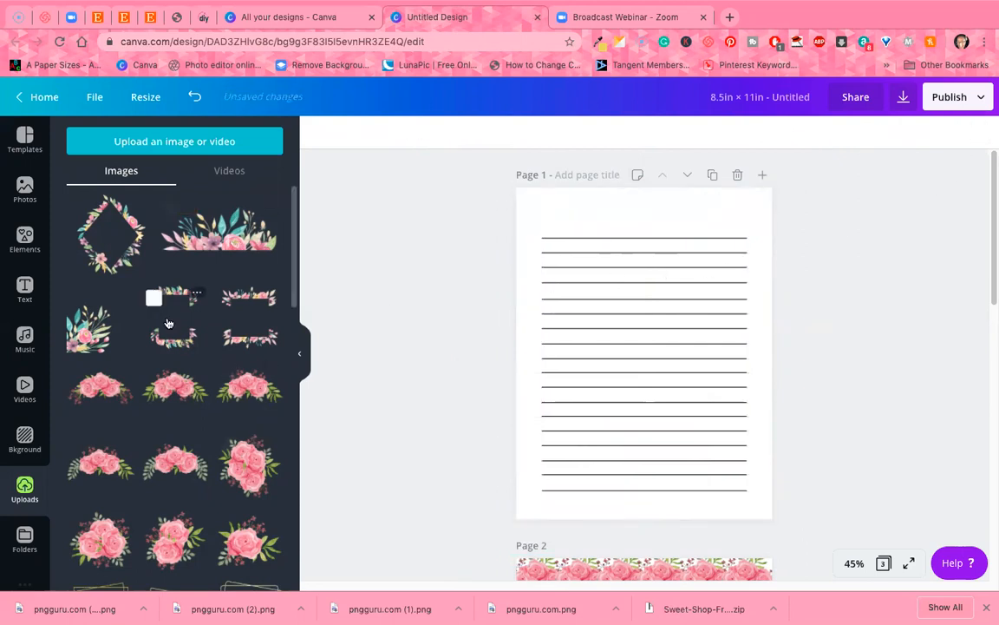
pyautogui.click(264, 341)
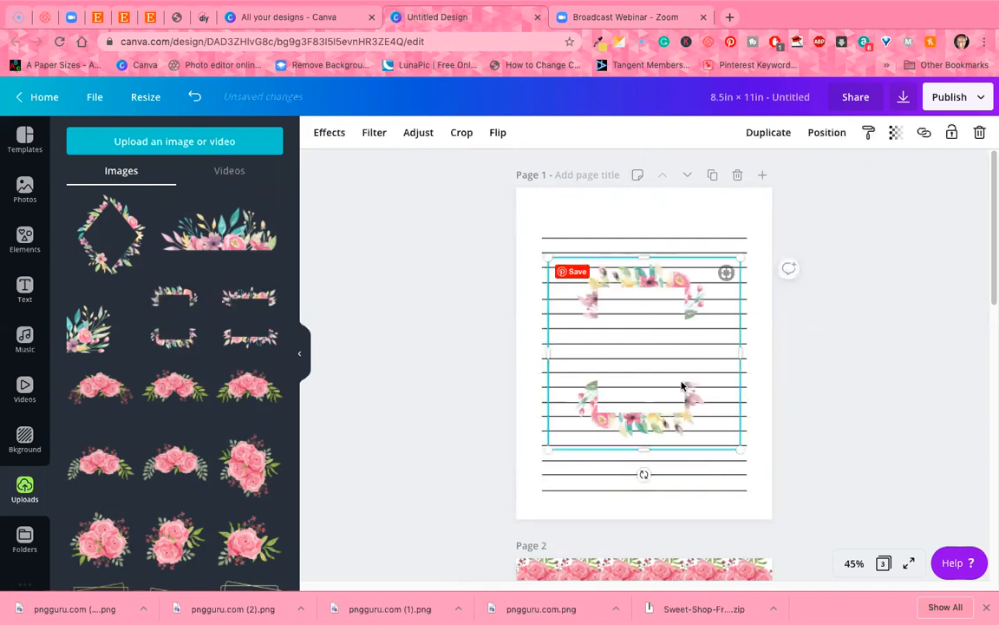
pyautogui.moveTo(640, 369); pyautogui.dragTo(600, 326)
pyautogui.moveTo(542, 297); pyautogui.dragTo(558, 297)
pyautogui.moveTo(719, 299); pyautogui.dragTo(868, 536)
# Adjust the enlarged frame's size and position so its flowers surround the ruled lines along page 1's edges
pyautogui.moveTo(754, 283); pyautogui.dragTo(684, 272)
pyautogui.moveTo(799, 570); pyautogui.dragTo(807, 576)
pyautogui.moveTo(765, 469)
pyautogui.mouseDown()
pyautogui.moveTo(750, 455)
pyautogui.moveTo(753, 465)
pyautogui.mouseUp()
pyautogui.moveTo(793, 156); pyautogui.dragTo(830, 143)
pyautogui.moveTo(760, 215); pyautogui.dragTo(760, 230)
pyautogui.click(877, 280)
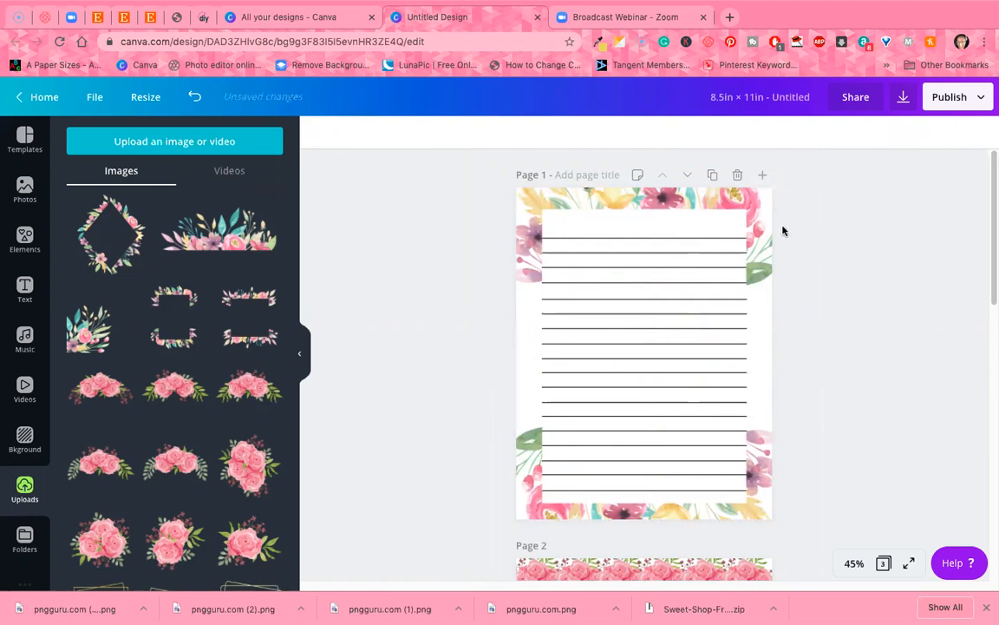
# Delete the corner-flower frame from page 1, leaving only the ruled lines
pyautogui.doubleClick(754, 233)
pyautogui.click(914, 278)
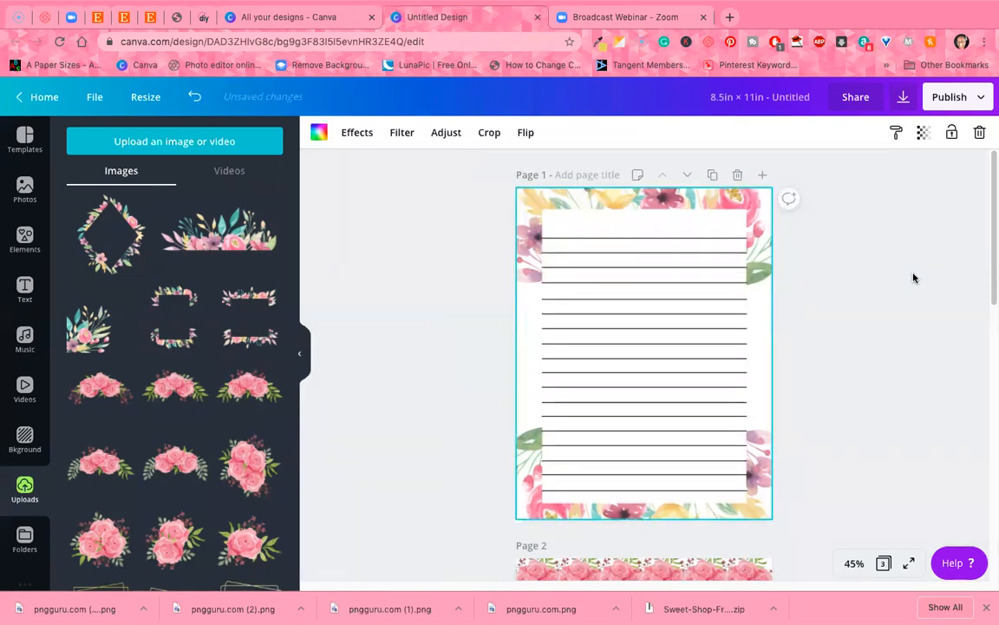
pyautogui.press('Delete')
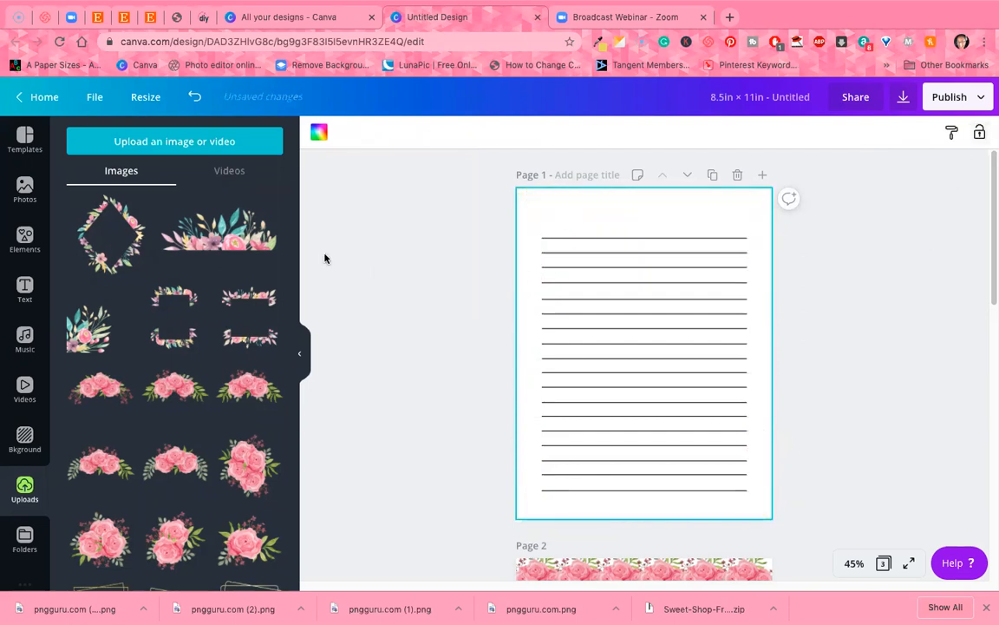
# Add the uploaded floral border with teal leaves to page 1's top and place a duplicate beside it to span the width
pyautogui.click(219, 230)
pyautogui.moveTo(645, 338); pyautogui.dragTo(596, 211)
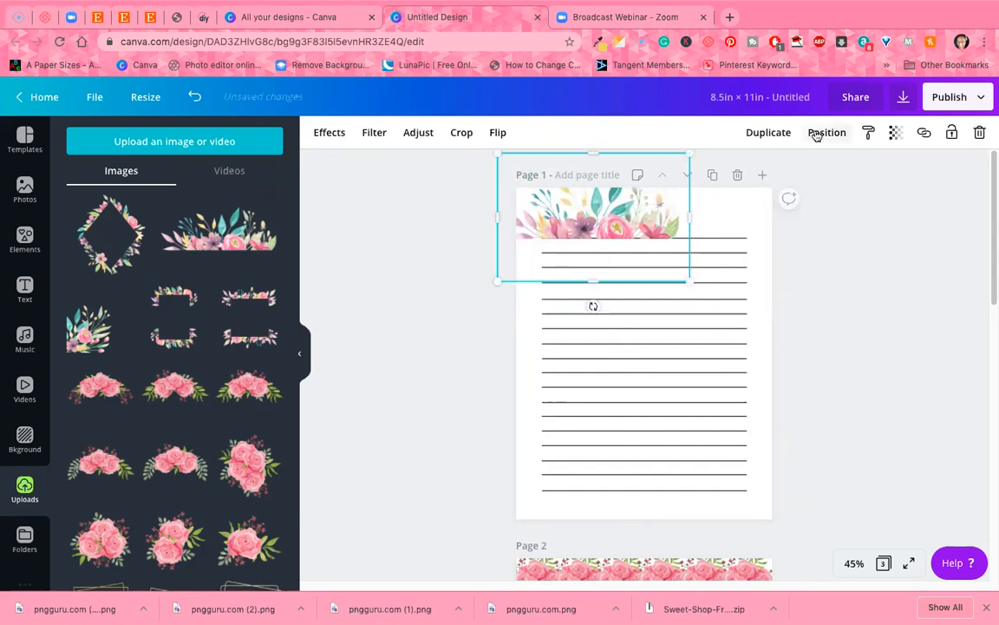
pyautogui.click(779, 134)
pyautogui.moveTo(683, 225); pyautogui.dragTo(773, 223)
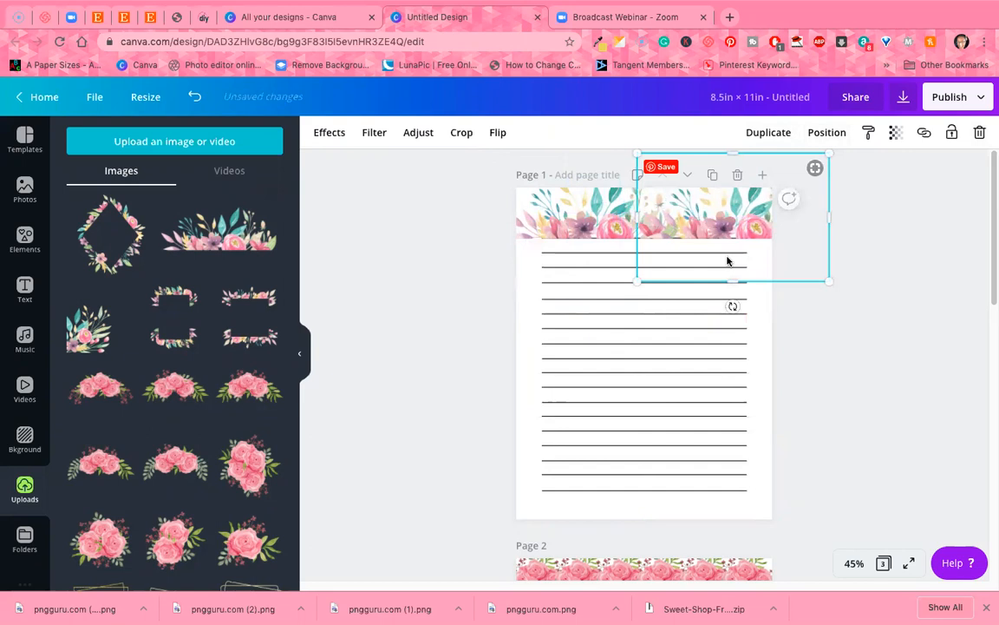
# Move both floral border images up so they clear the first ruled line and run off page 1's top edge
pyautogui.moveTo(601, 210); pyautogui.dragTo(600, 192)
pyautogui.moveTo(735, 210); pyautogui.dragTo(736, 191)
pyautogui.click(837, 259)
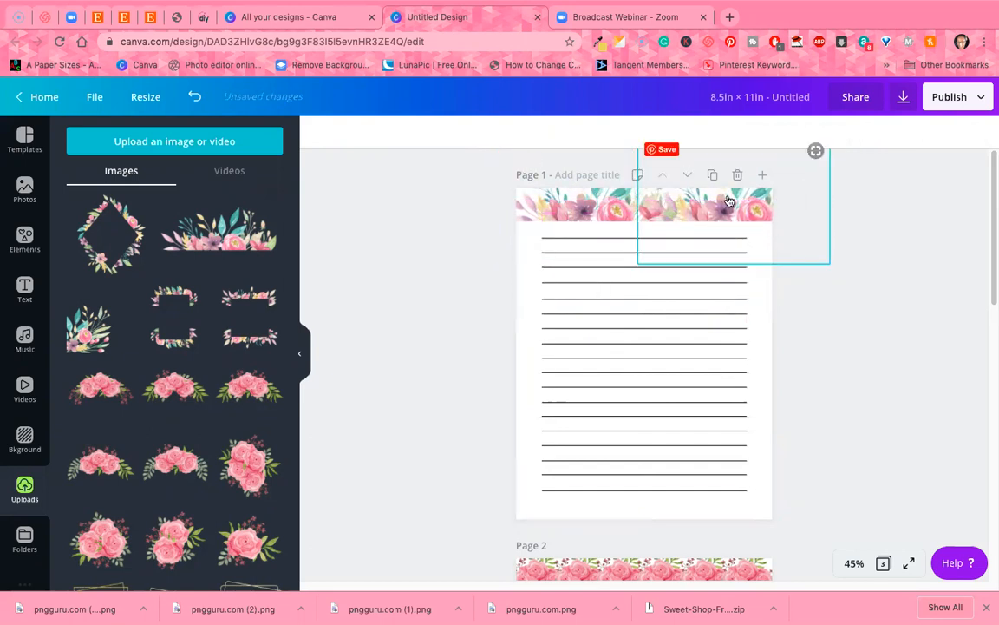
# Group the two top floral images, duplicate the group and move the copy to the lower part of page 1
pyautogui.moveTo(464, 202); pyautogui.dragTo(777, 149)
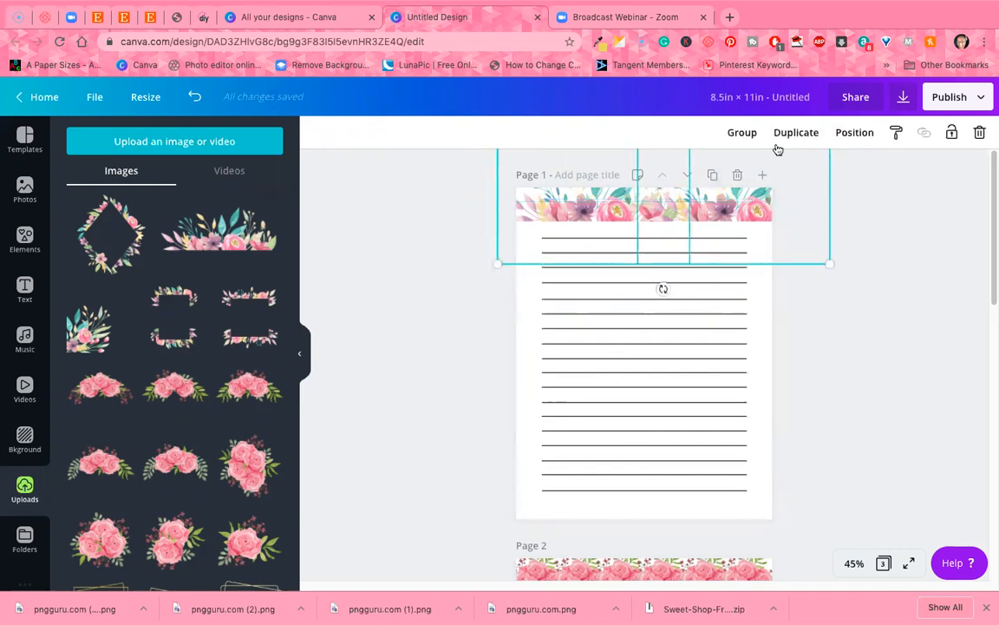
pyautogui.click(751, 133)
pyautogui.click(755, 135)
pyautogui.moveTo(676, 252); pyautogui.dragTo(713, 469)
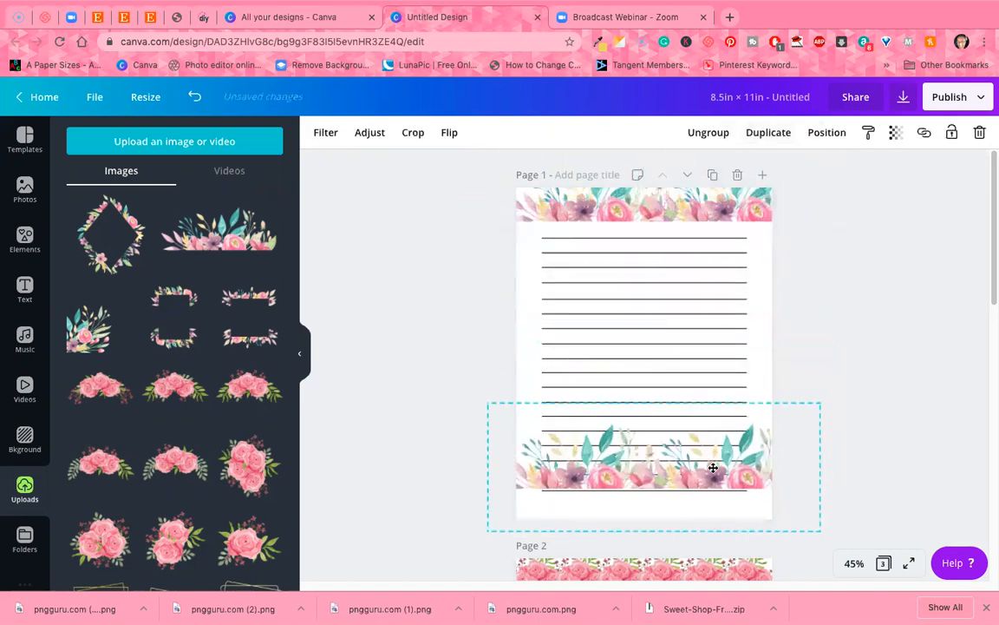
# Flip both images of the lower floral group vertically and move the group down to page 1's bottom edge
pyautogui.click(449, 133)
pyautogui.click(454, 196)
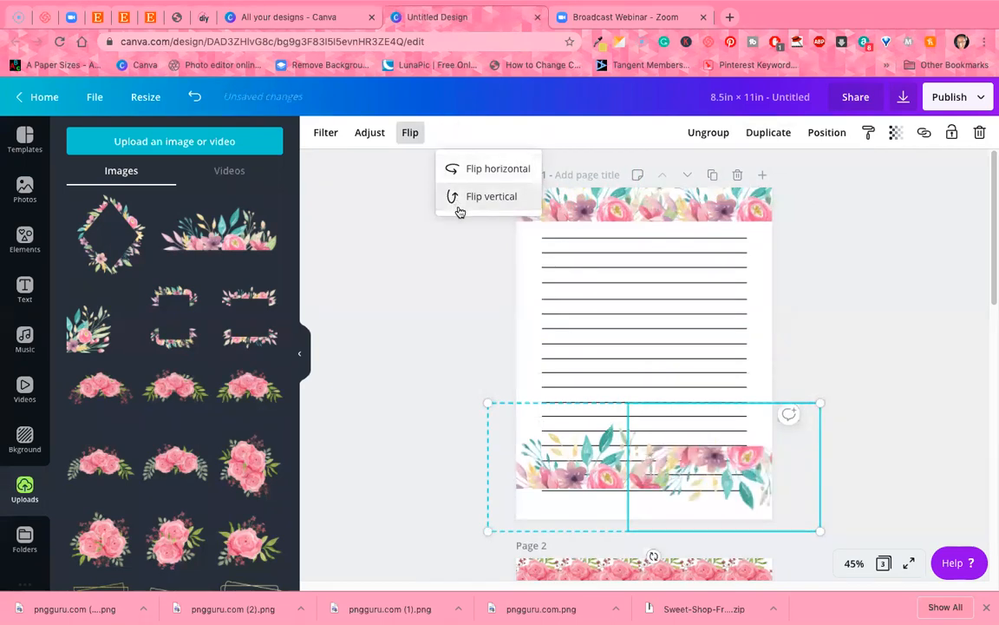
pyautogui.click(562, 466)
pyautogui.click(448, 132)
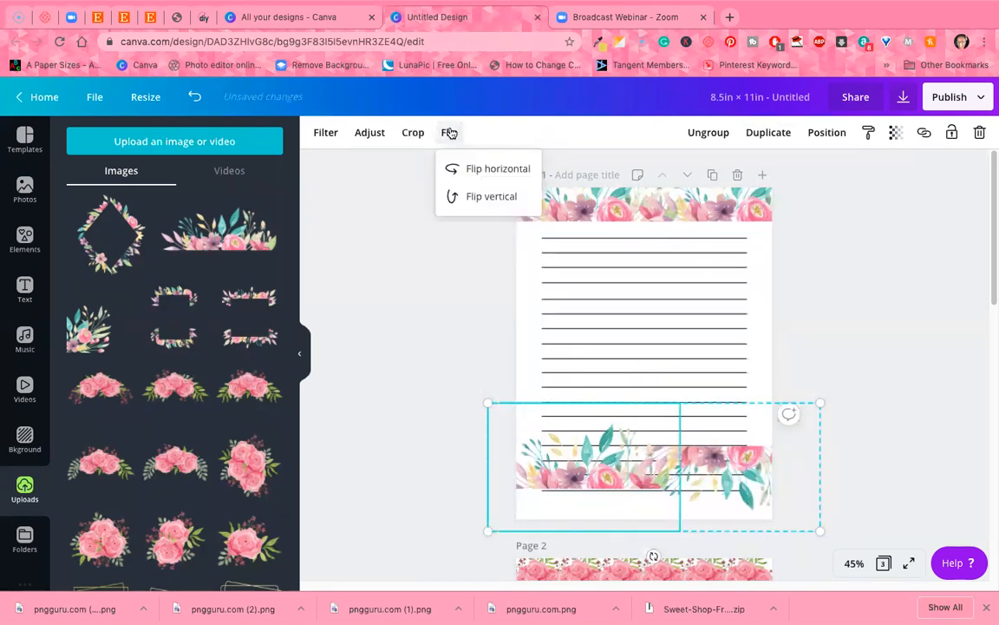
pyautogui.click(468, 197)
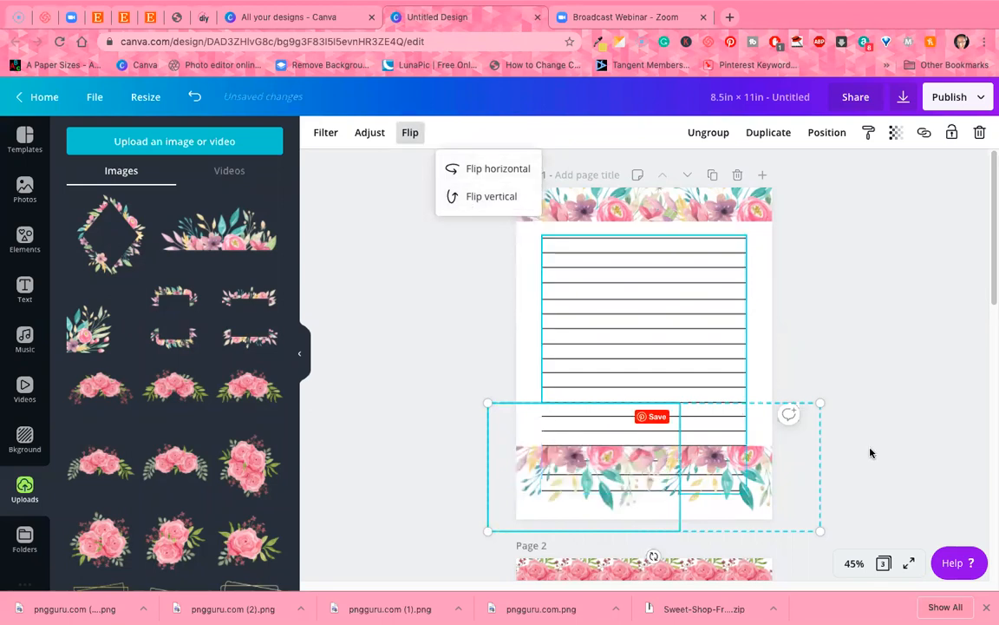
pyautogui.moveTo(727, 478); pyautogui.dragTo(729, 519)
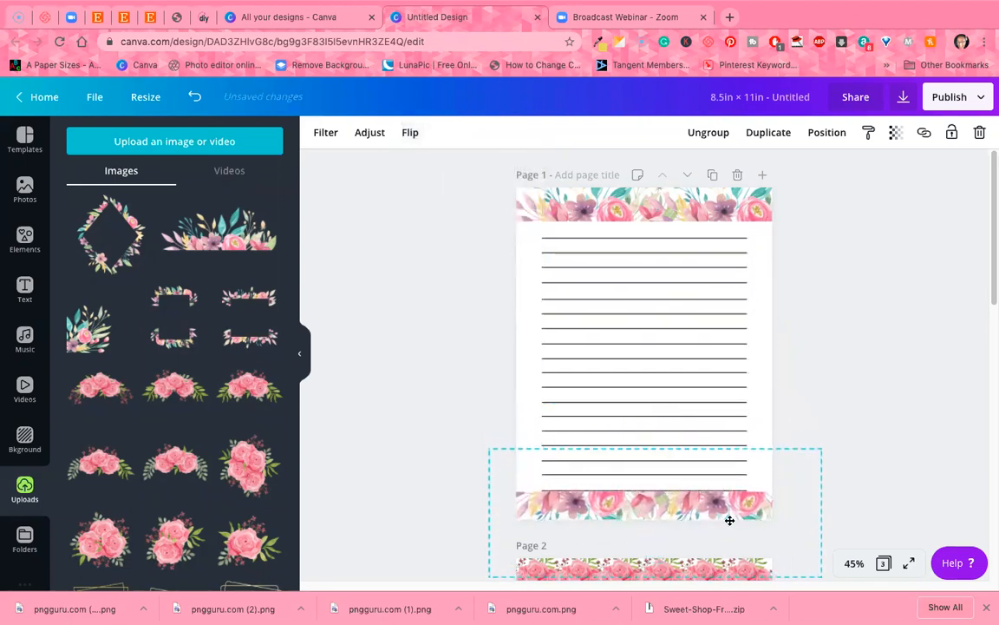
pyautogui.click(930, 388)
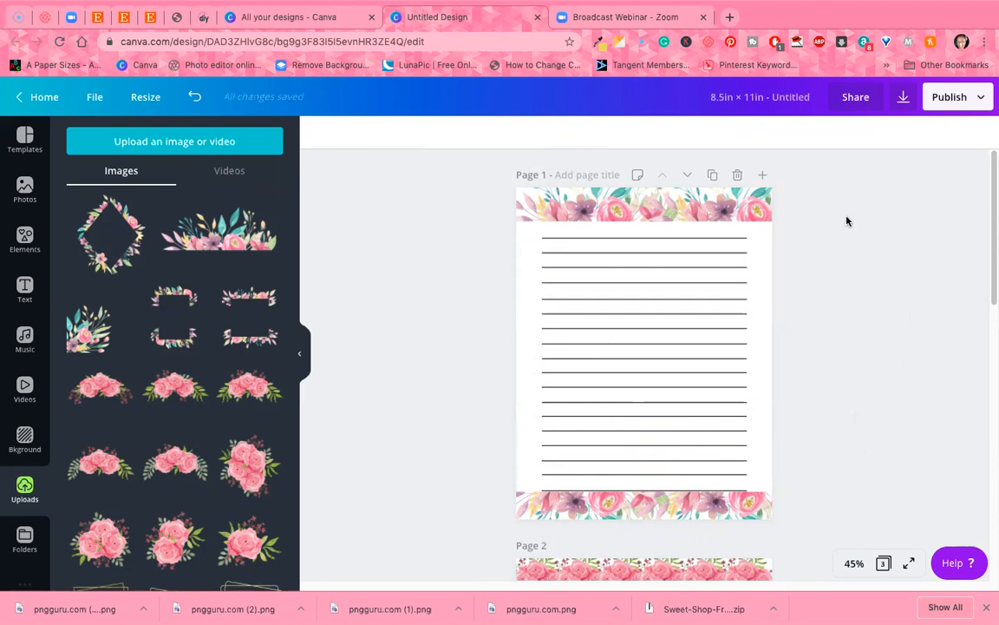
# Ungroup the ruled lines on page 1
pyautogui.click(571, 214)
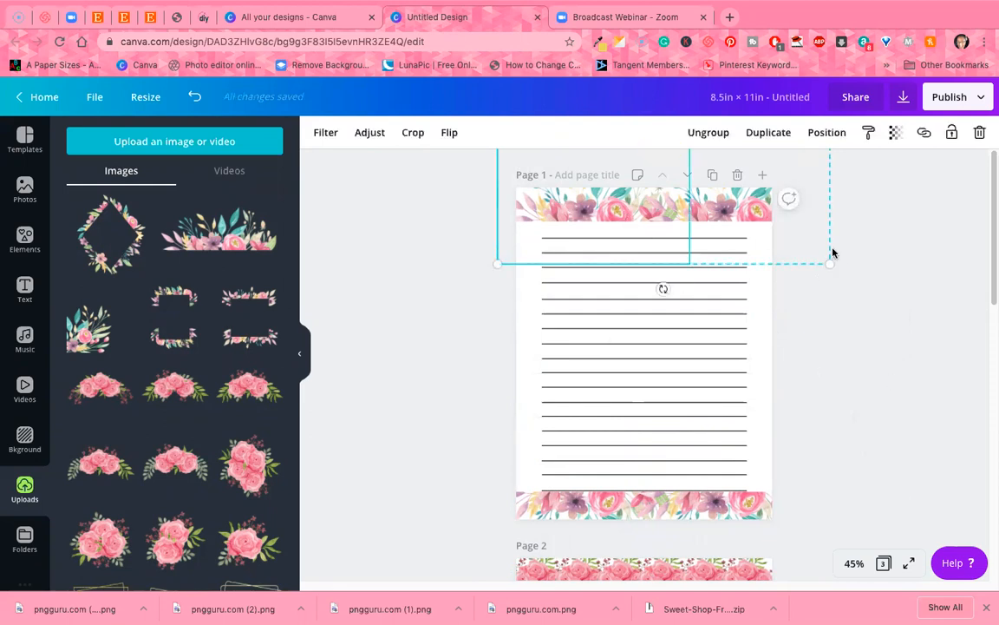
pyautogui.click(680, 338)
pyautogui.click(707, 132)
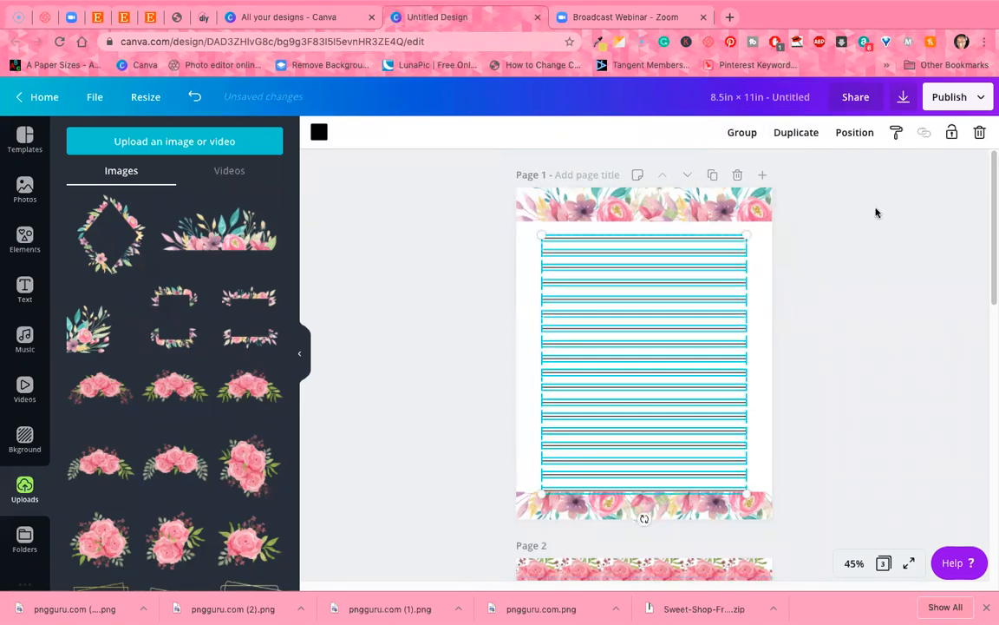
pyautogui.click(876, 213)
# Send the top floral group behind the ruled lines on page 1 so the upper lines can be selected
pyautogui.click(680, 248)
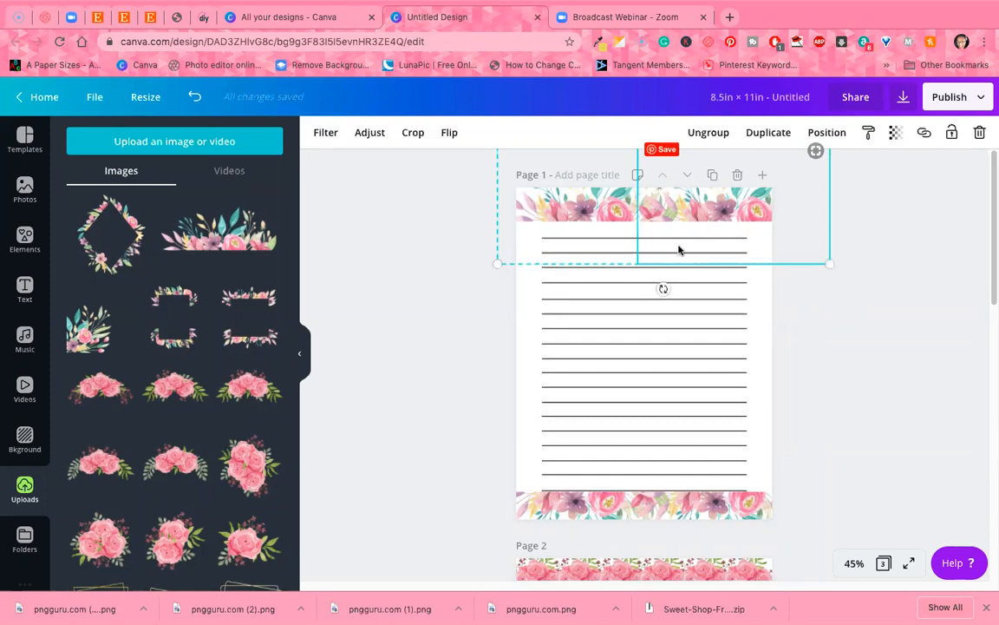
pyautogui.click(811, 277)
pyautogui.click(689, 239)
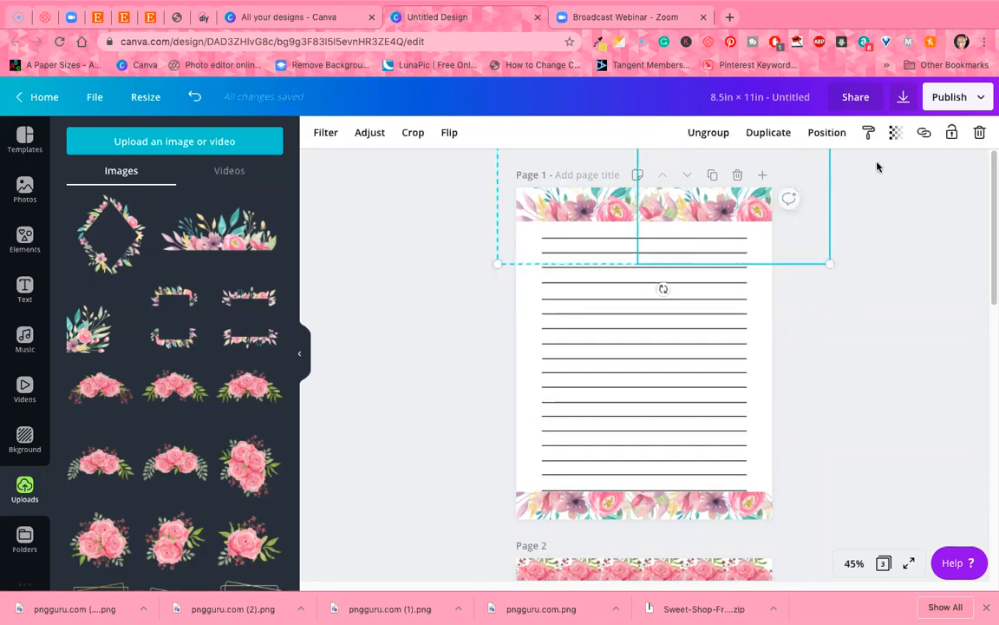
pyautogui.click(809, 134)
pyautogui.click(749, 200)
pyautogui.click(661, 289)
# Delete the top two ruled lines on page 1
pyautogui.click(584, 239)
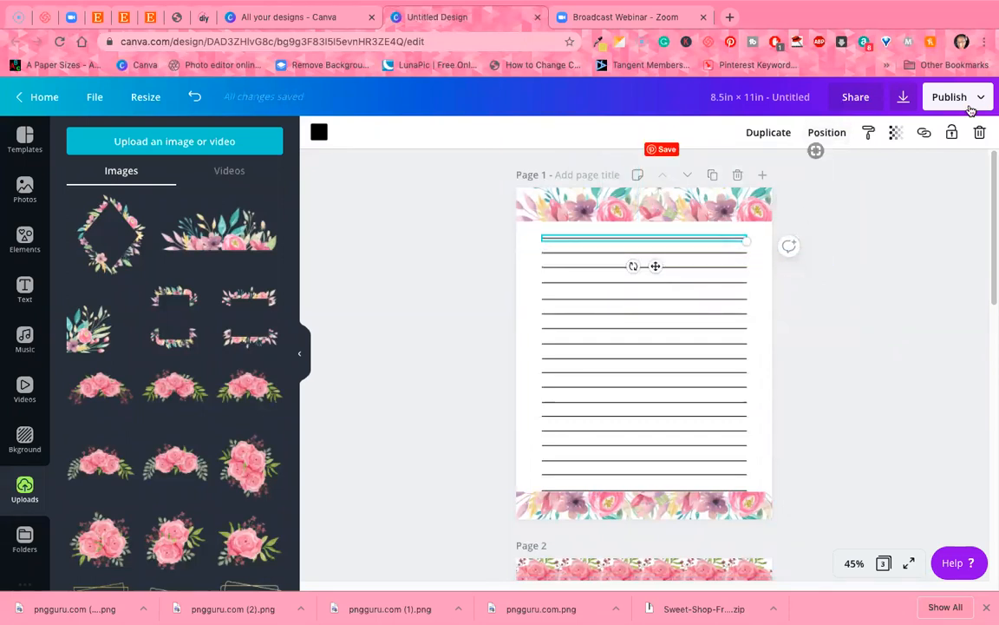
pyautogui.moveTo(702, 244); pyautogui.dragTo(705, 259)
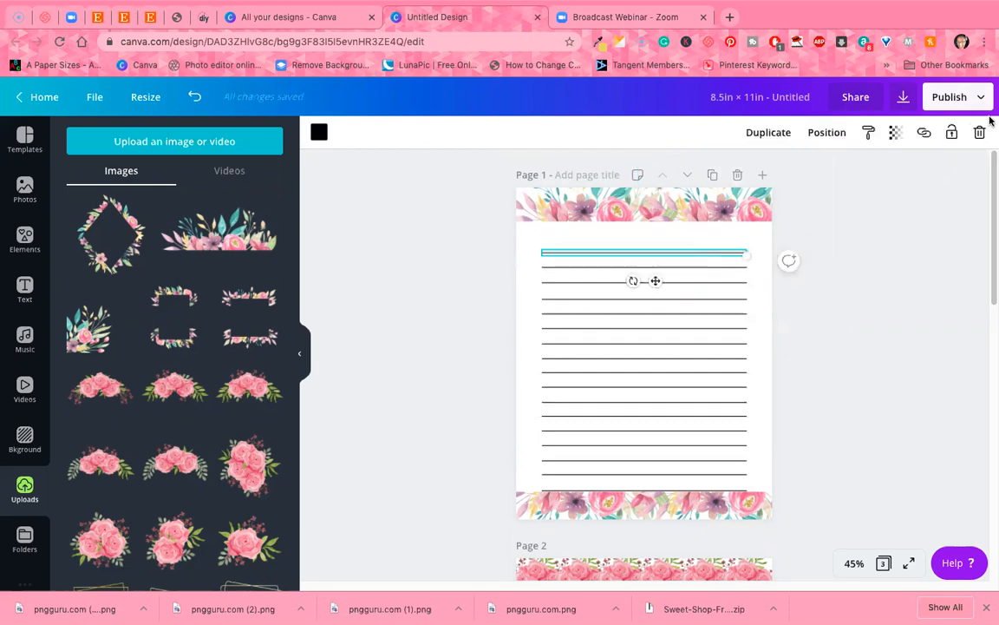
pyautogui.click(980, 132)
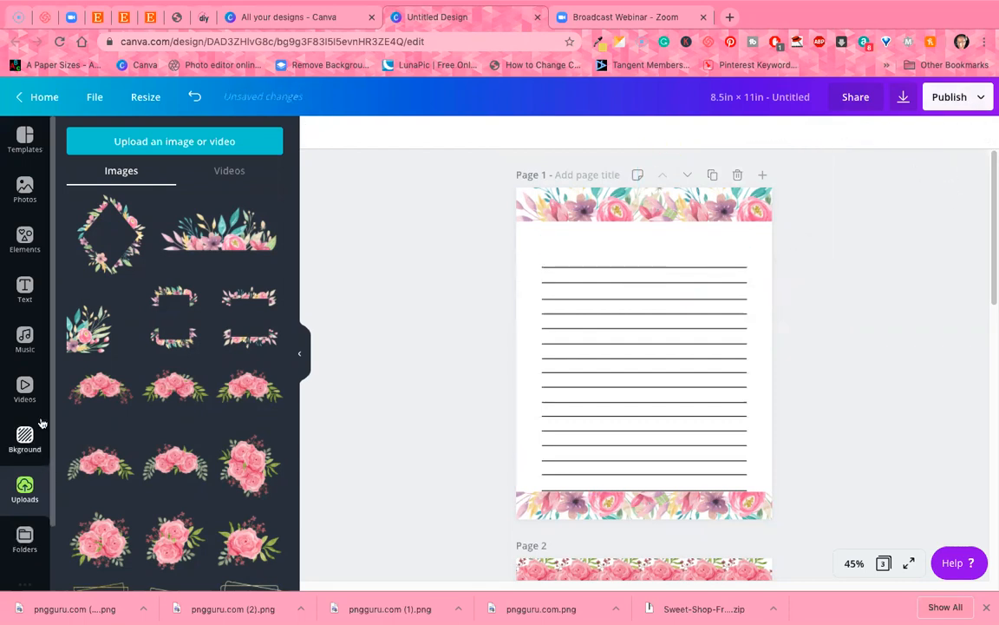
# Add a heading to page 1 in the Charm calligraphy font and place it just below the top floral border
pyautogui.click(23, 290)
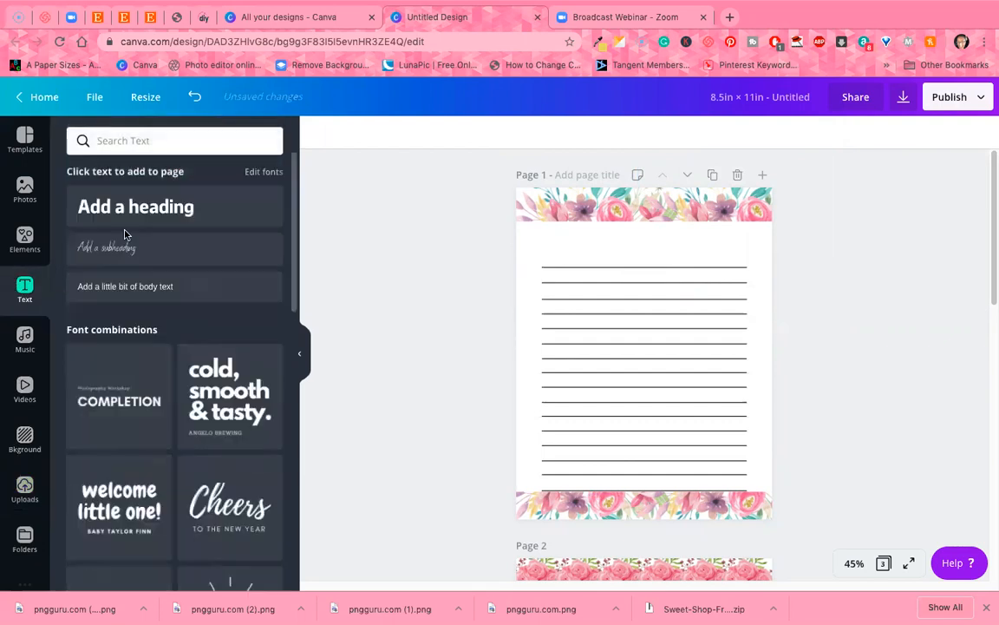
pyautogui.click(115, 208)
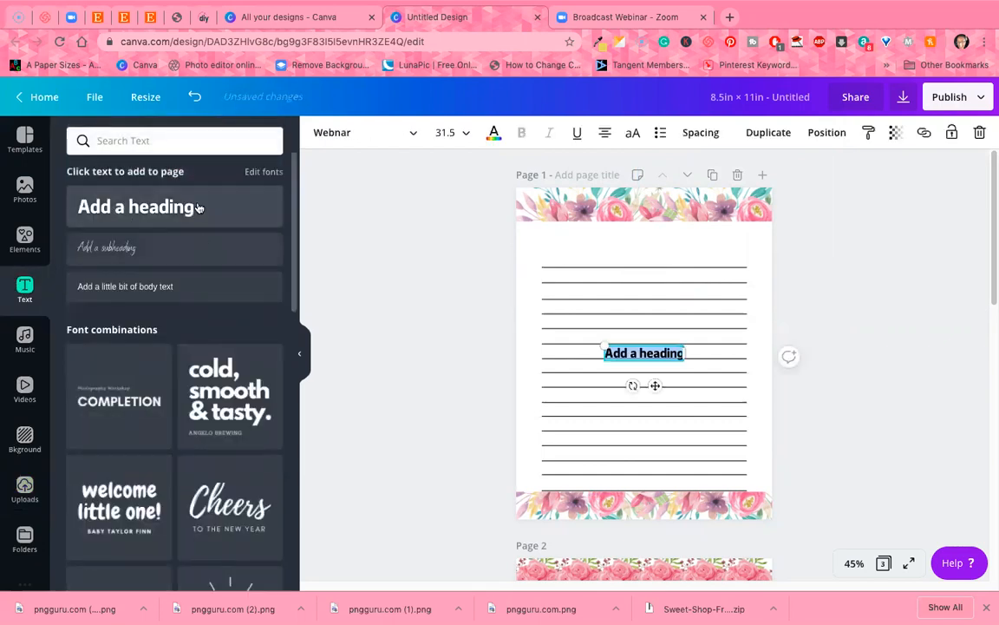
pyautogui.click(404, 136)
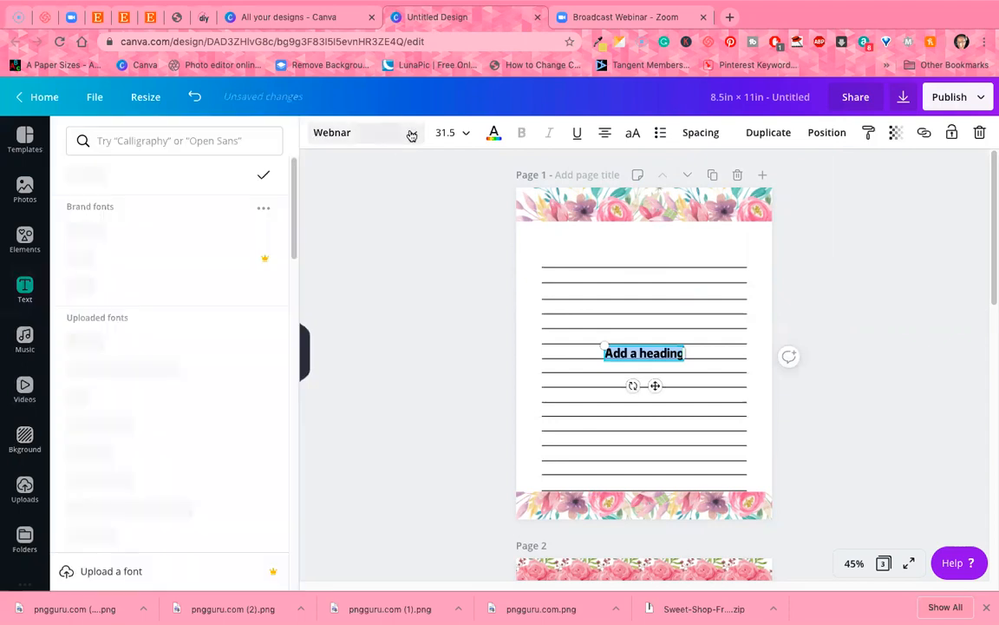
pyautogui.click(146, 141)
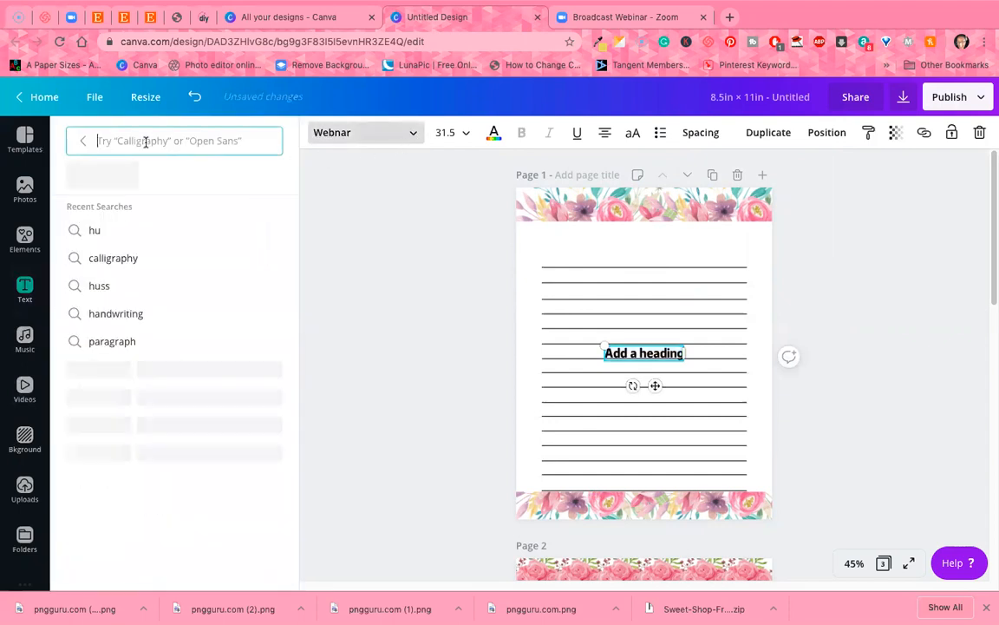
pyautogui.click(113, 258)
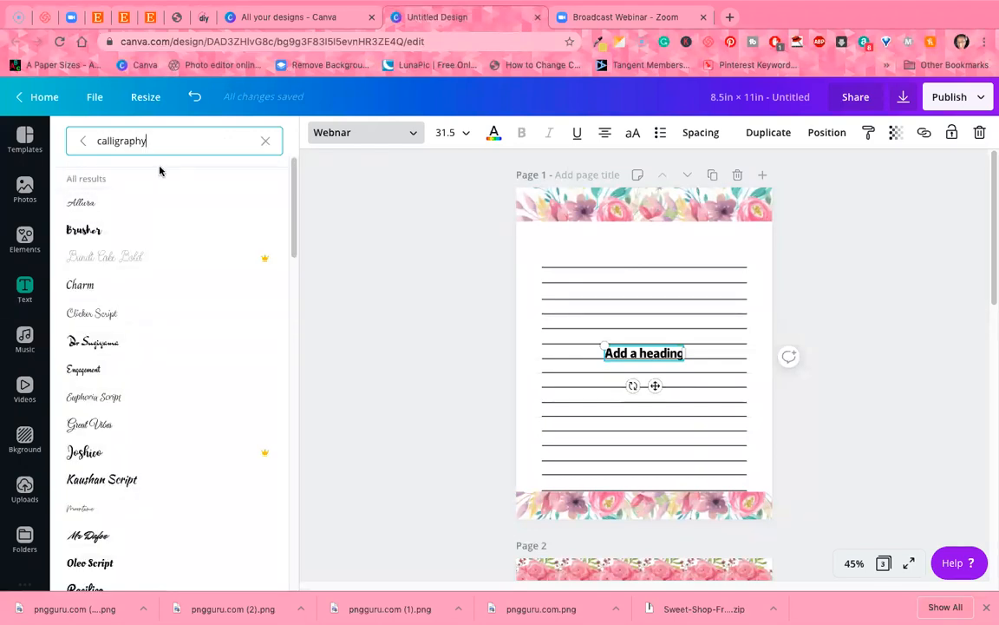
pyautogui.click(87, 289)
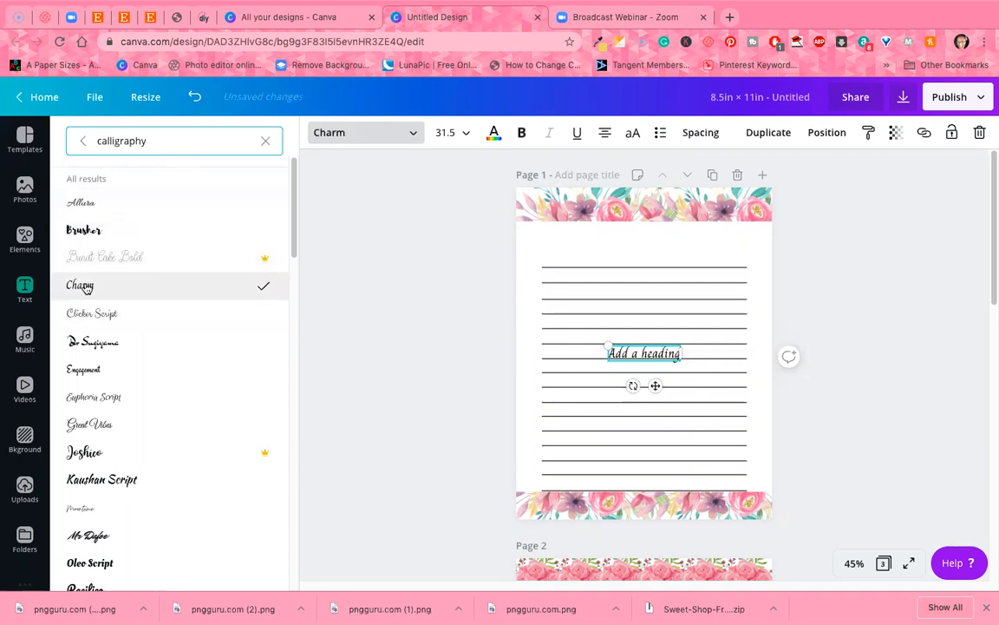
pyautogui.moveTo(652, 336); pyautogui.dragTo(651, 271)
pyautogui.doubleClick(645, 235)
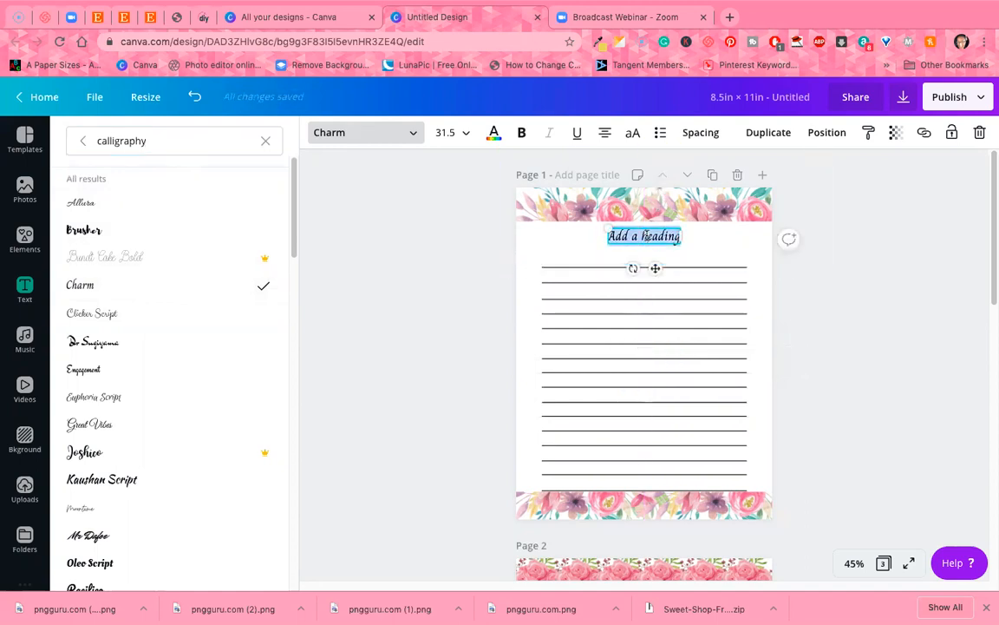
pyautogui.click(646, 236)
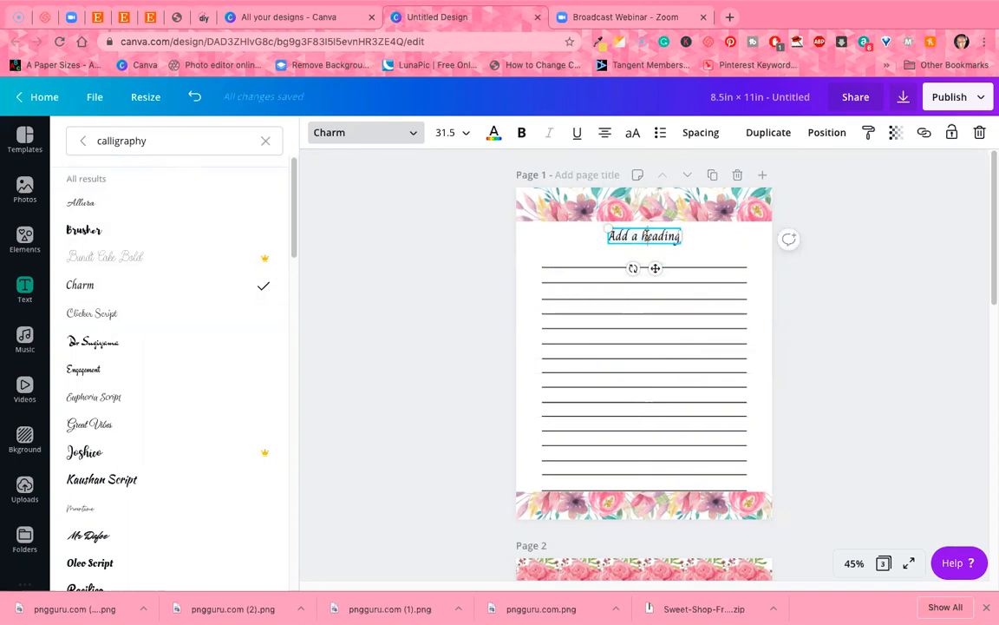
pyautogui.tripleClick(645, 236)
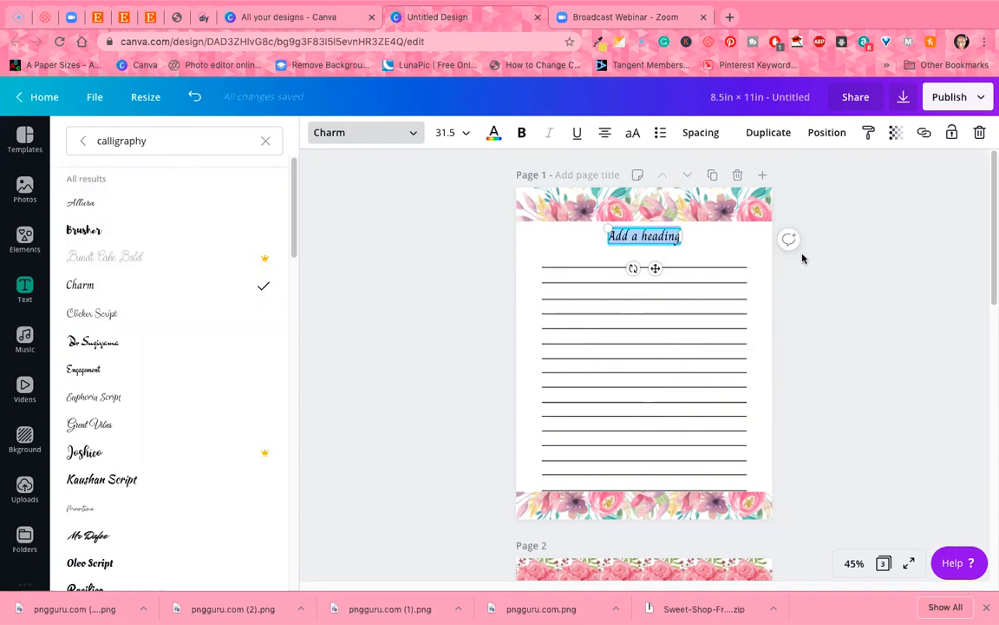
pyautogui.click(679, 240)
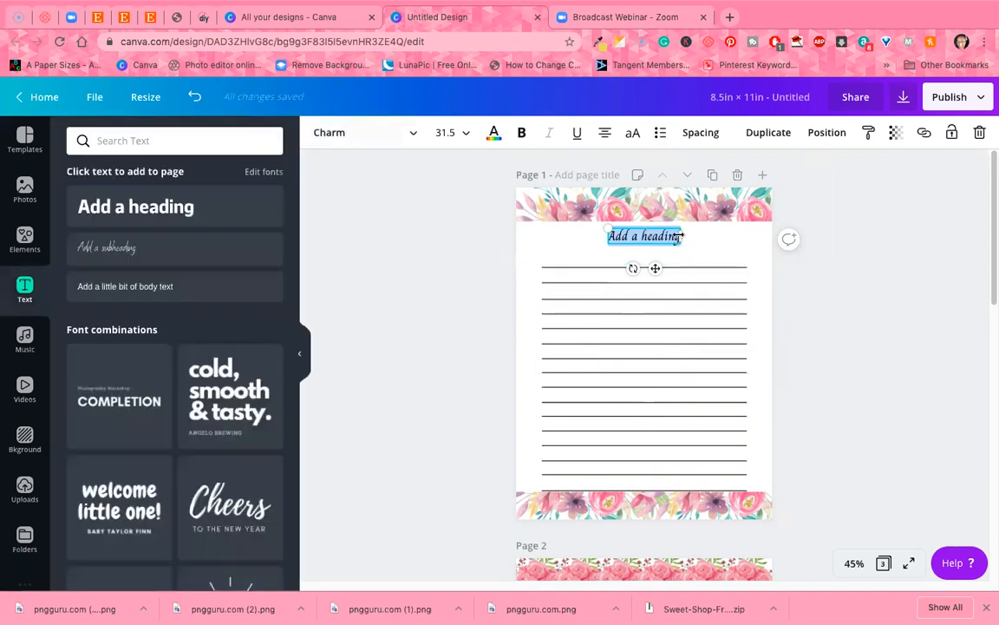
pyautogui.click(921, 298)
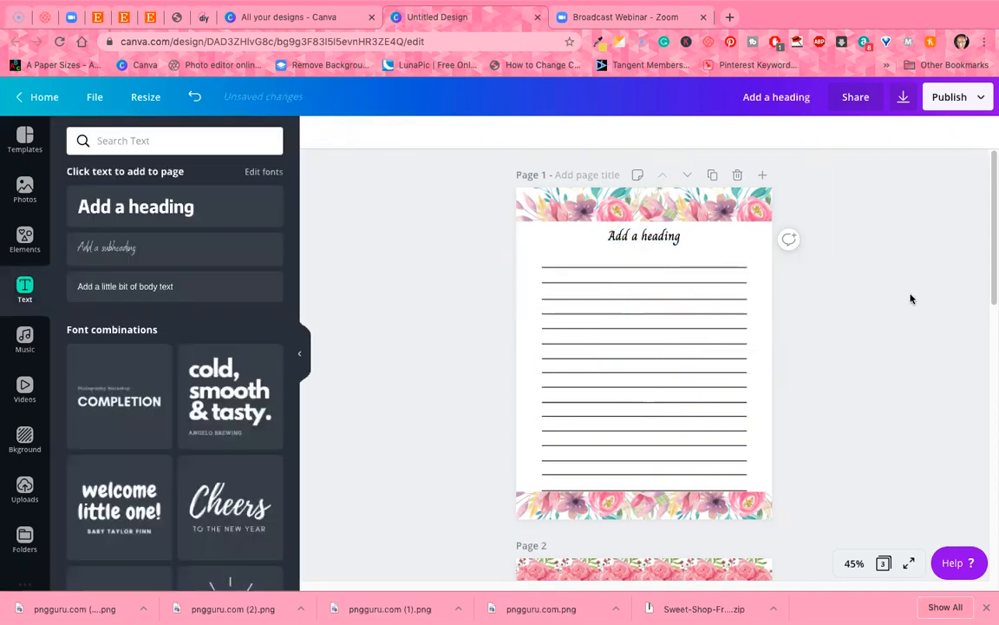
pyautogui.click(647, 241)
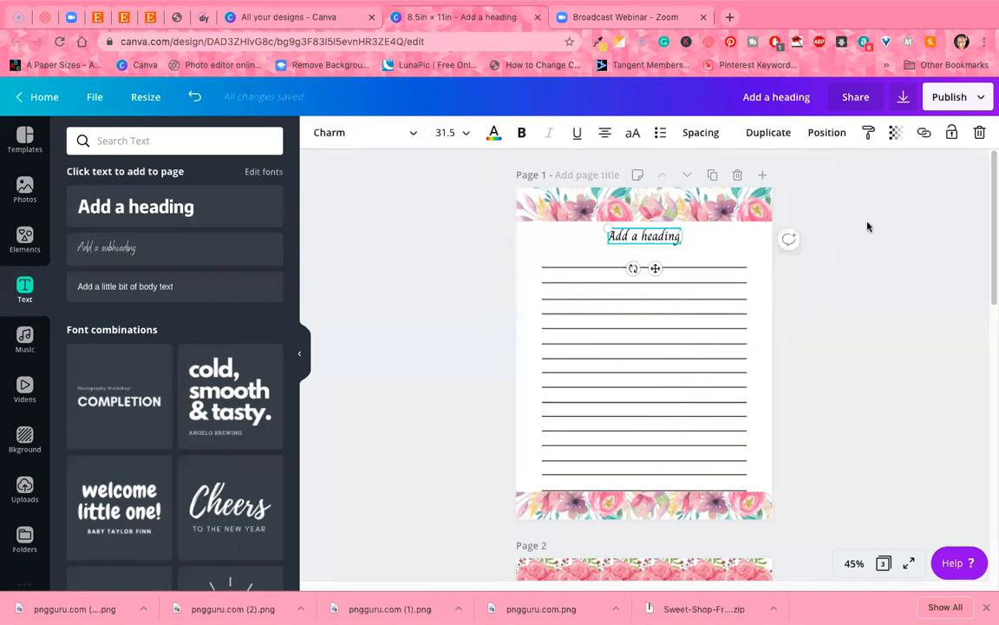
# Duplicate the page 1 heading, try to carry the copy over to page 3, and delete the copy
pyautogui.doubleClick(643, 236)
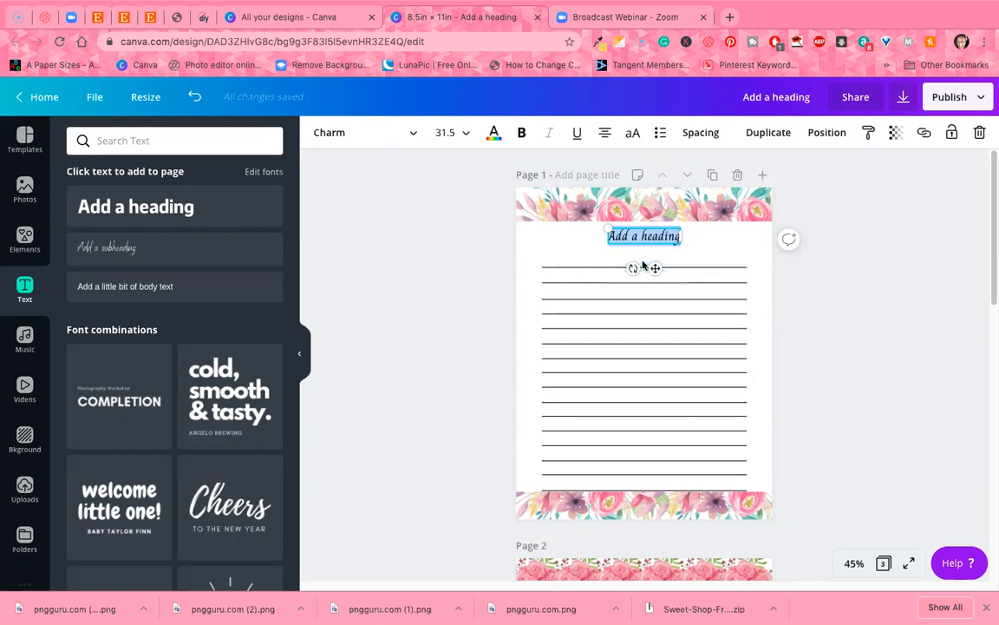
pyautogui.click(769, 132)
pyautogui.moveTo(662, 275); pyautogui.dragTo(667, 371)
pyautogui.scroll(-4, 665, 376)
pyautogui.scroll(-3, 668, 372)
pyautogui.scroll(-5, 667, 372)
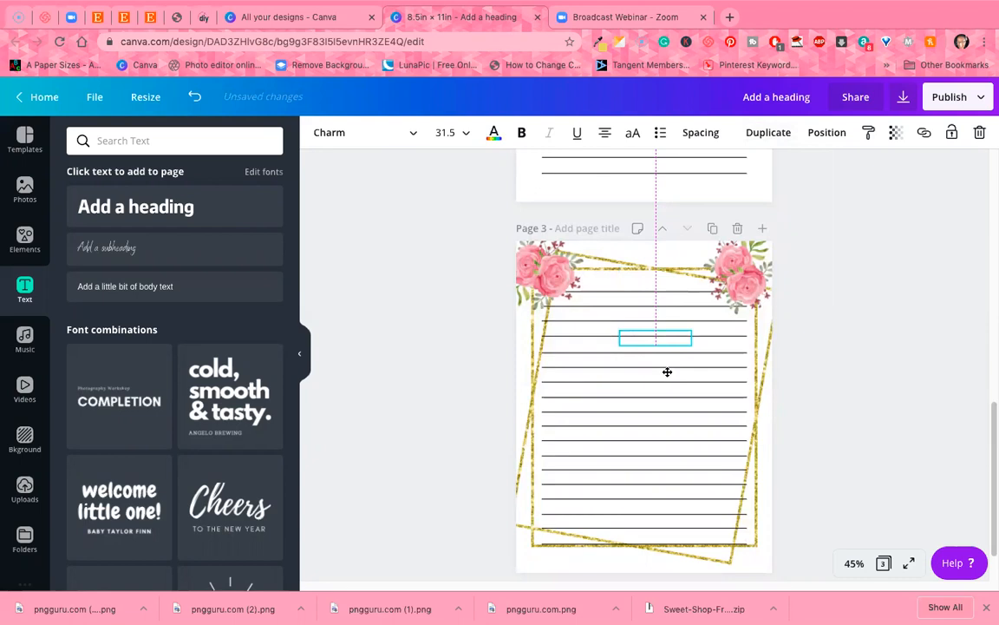
pyautogui.scroll(10, 667, 371)
pyautogui.moveTo(667, 371); pyautogui.dragTo(636, 277)
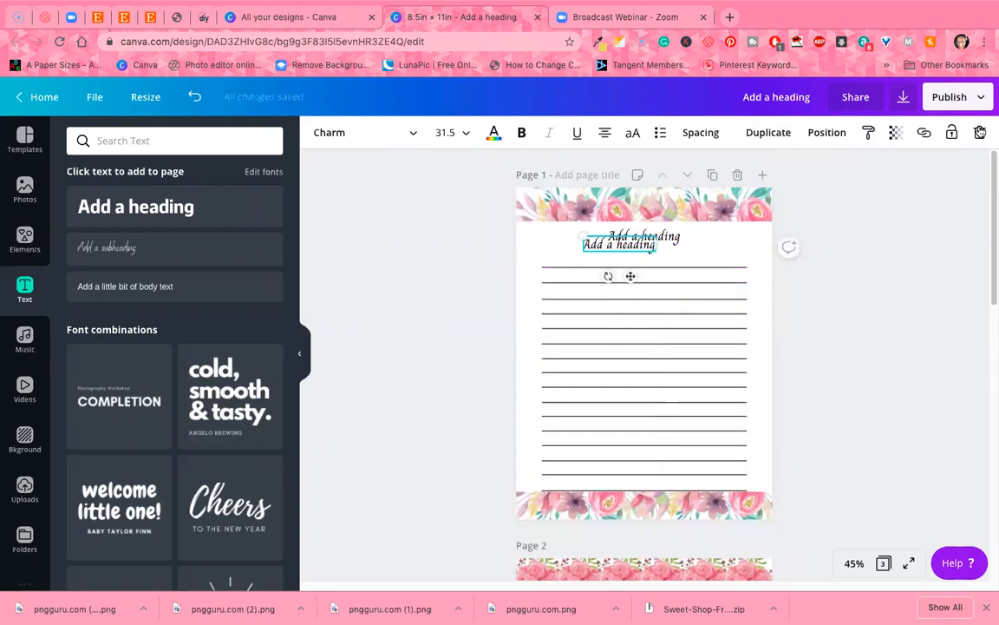
pyautogui.click(979, 134)
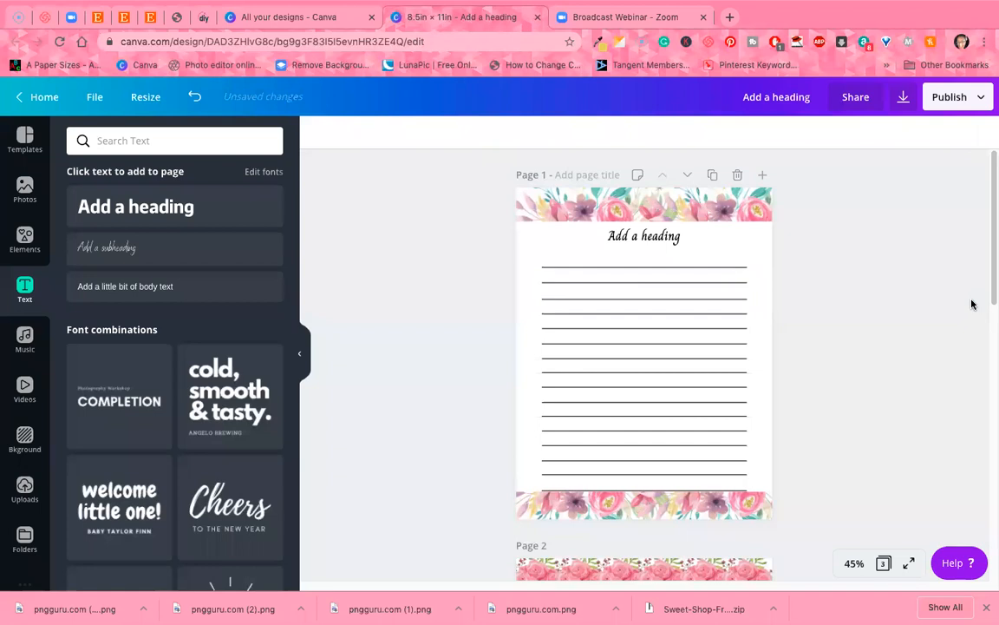
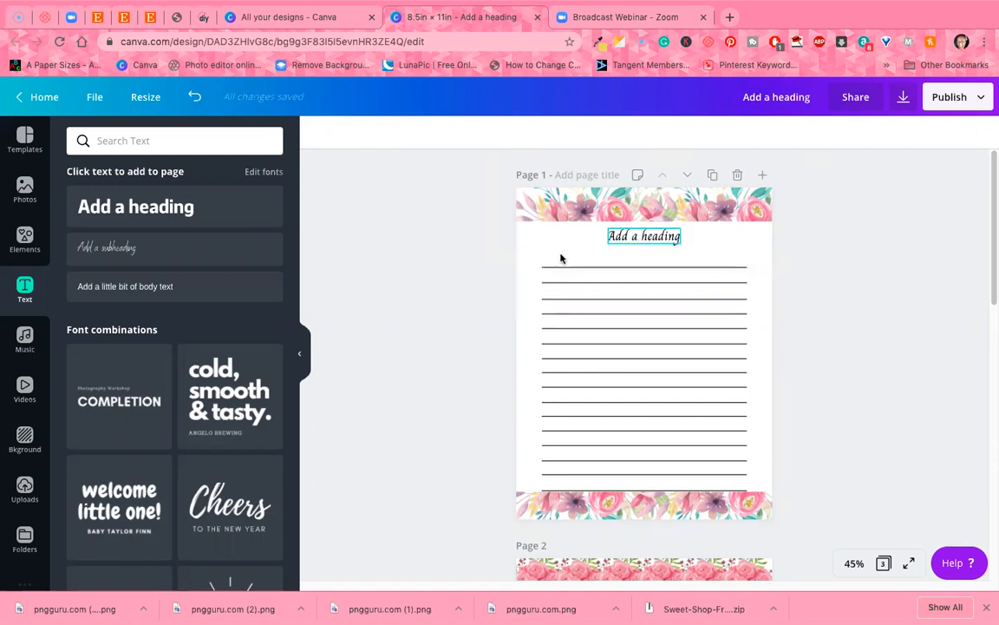
# Try to select the ruled lines on page 1 together with a selection box
pyautogui.click(526, 265)
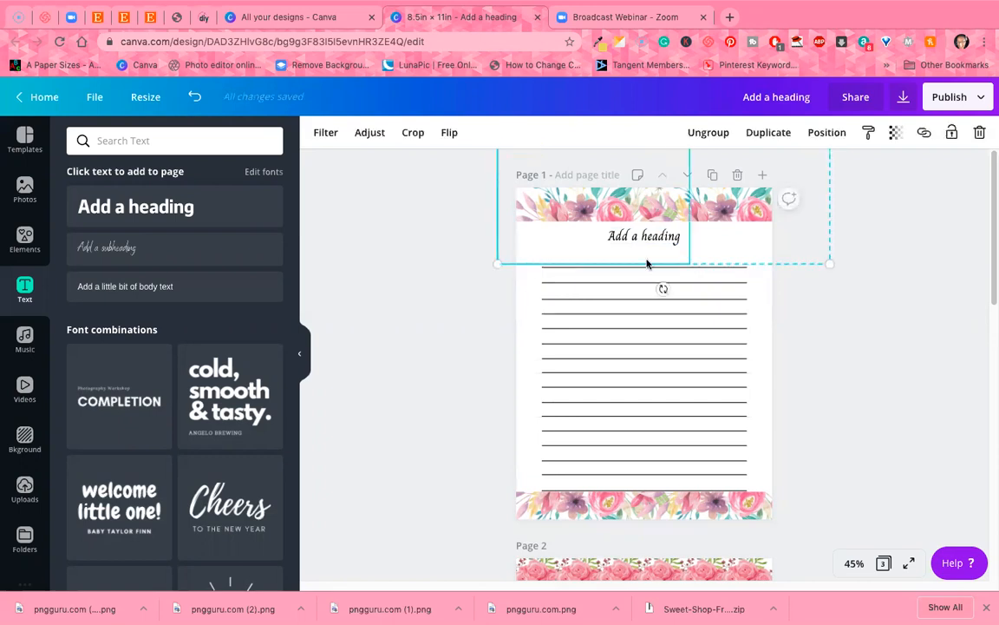
pyautogui.click(836, 245)
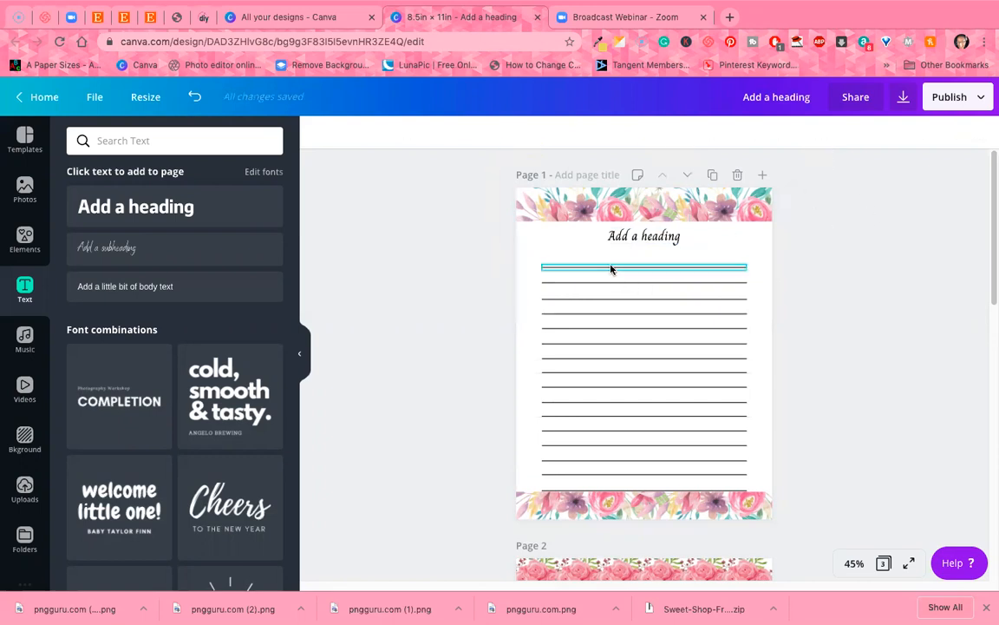
pyautogui.click(607, 268)
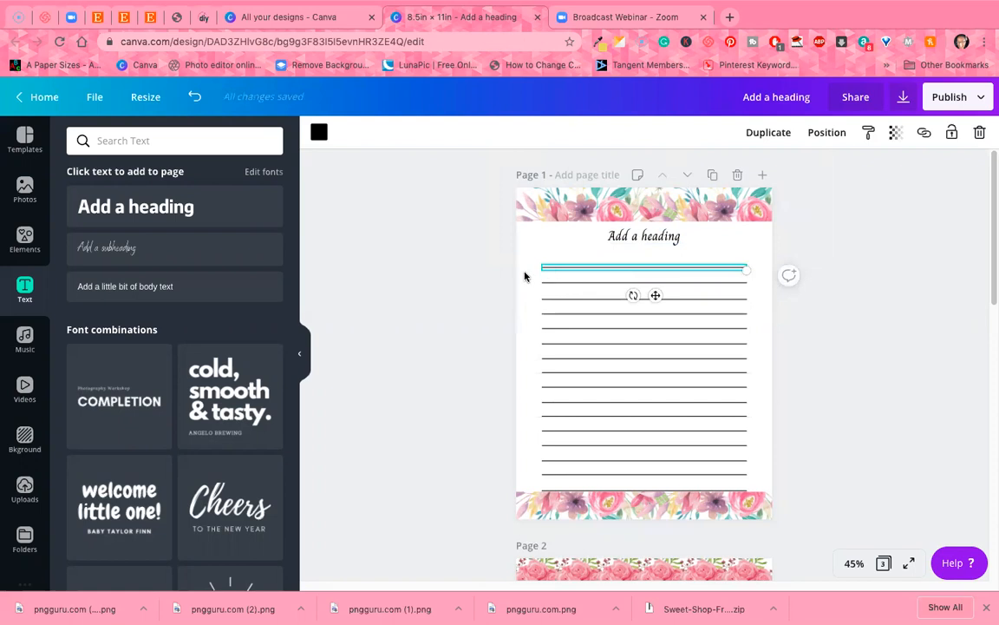
pyautogui.click(524, 276)
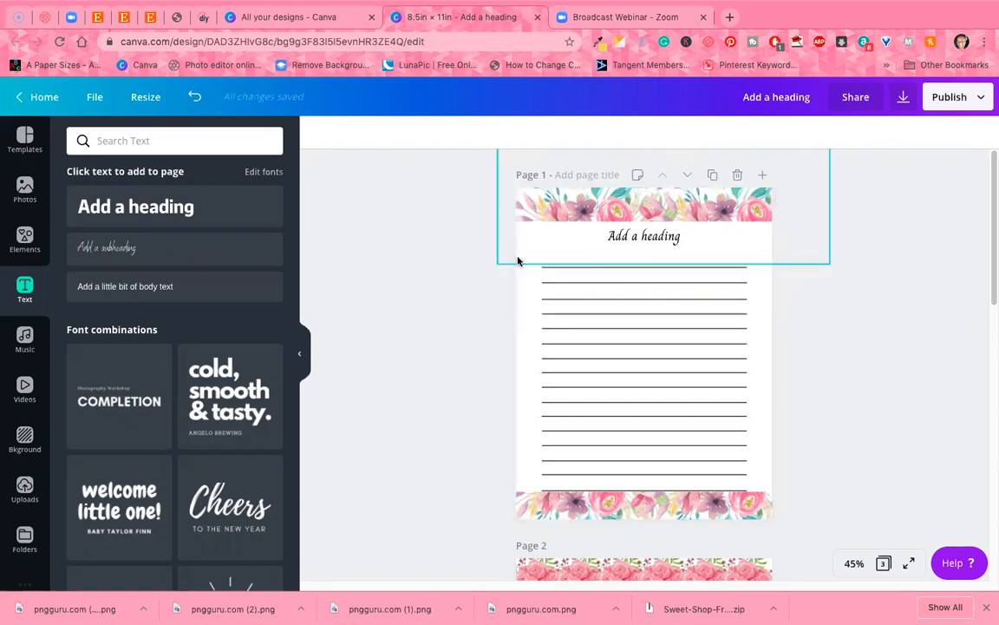
pyautogui.click(717, 188)
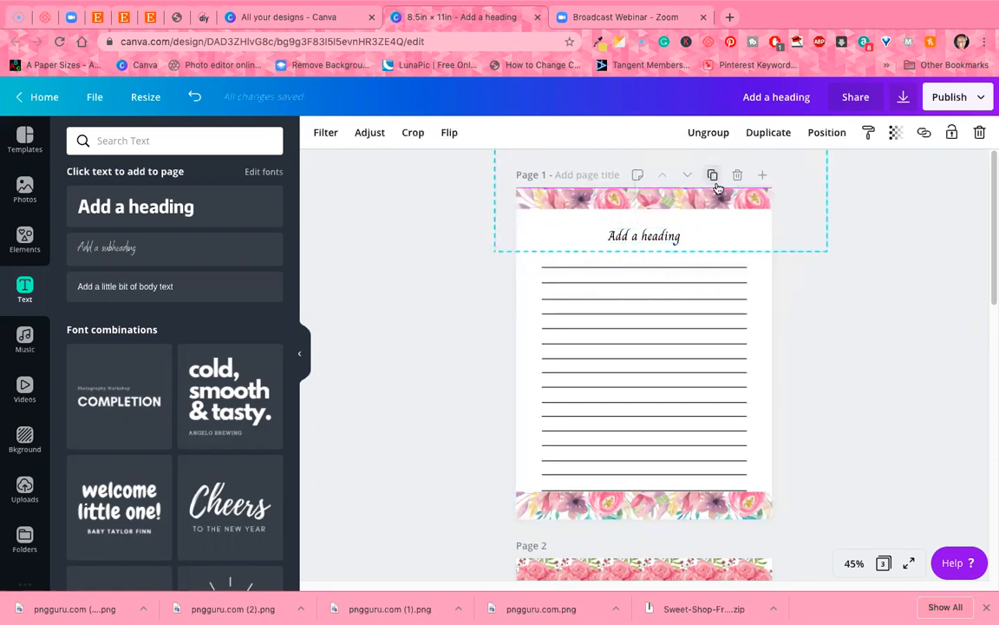
pyautogui.moveTo(529, 268); pyautogui.dragTo(583, 351)
pyautogui.click(811, 340)
# Move the top floral group on page 1 back down and delete the heading beneath it
pyautogui.click(633, 235)
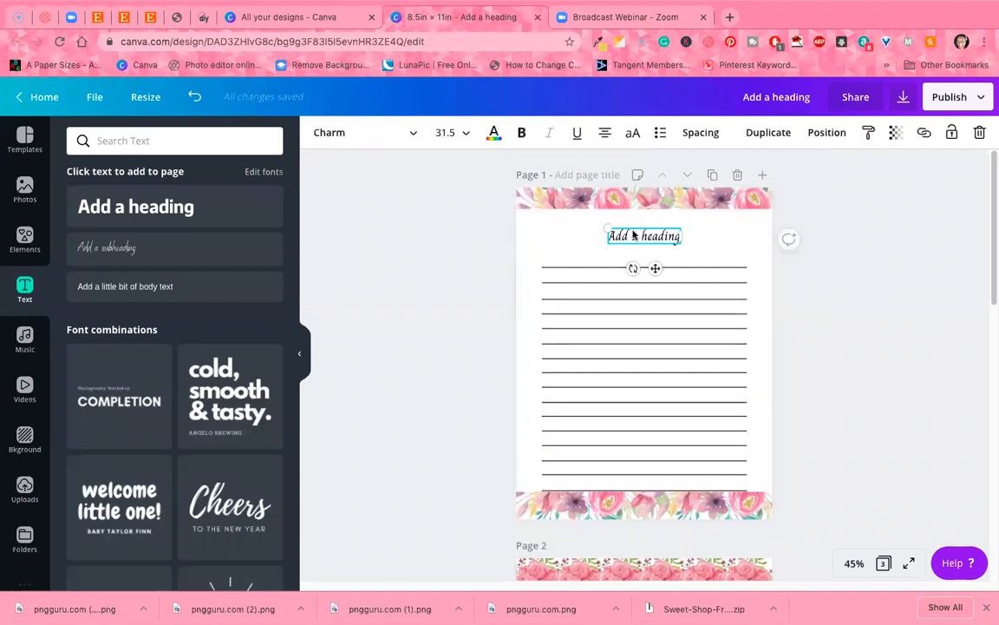
pyautogui.click(651, 205)
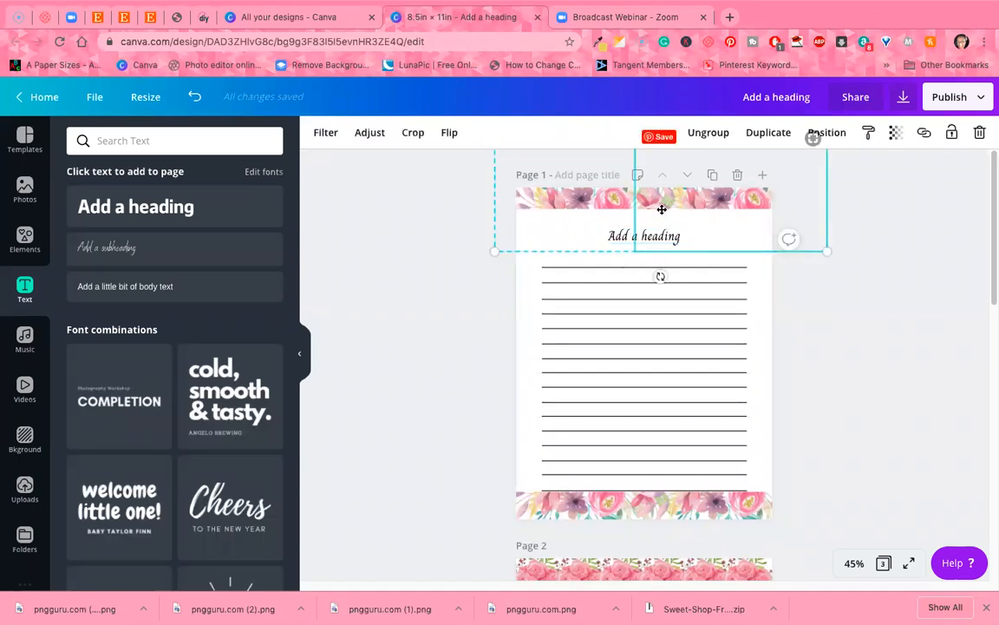
pyautogui.click(874, 268)
pyautogui.click(669, 236)
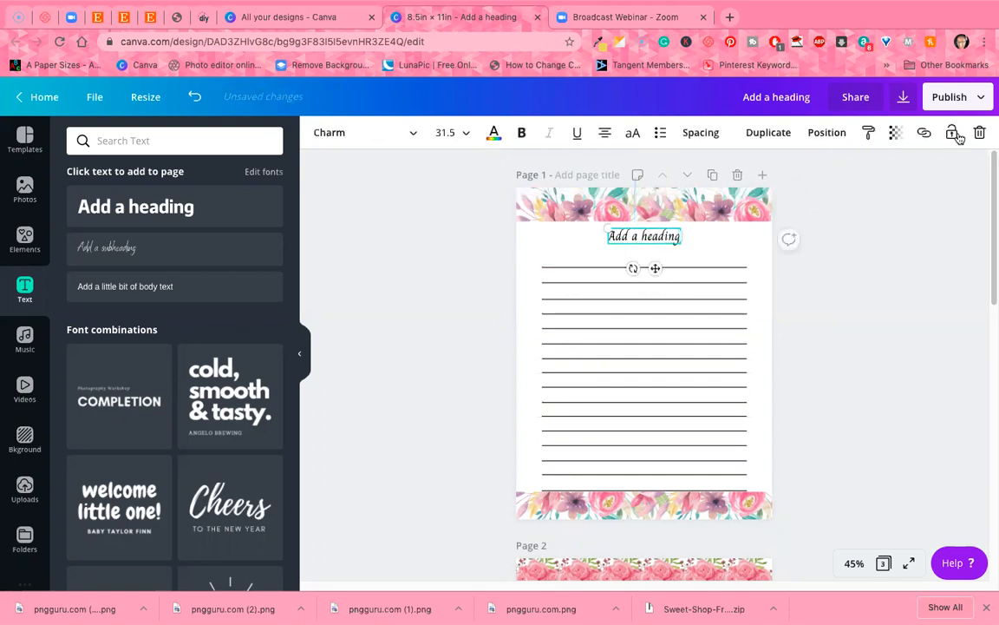
pyautogui.click(978, 132)
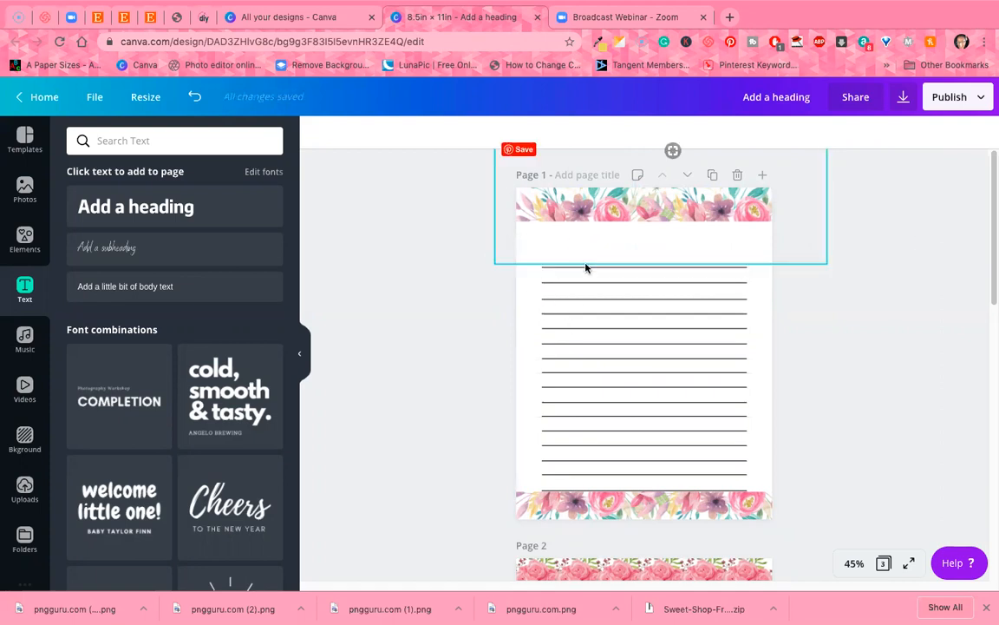
# Shift the top floral group on page 1 slightly to the left
pyautogui.click(521, 263)
pyautogui.click(522, 281)
pyautogui.moveTo(530, 263); pyautogui.dragTo(800, 305)
pyautogui.click(852, 266)
pyautogui.moveTo(738, 212); pyautogui.dragTo(726, 212)
pyautogui.click(915, 287)
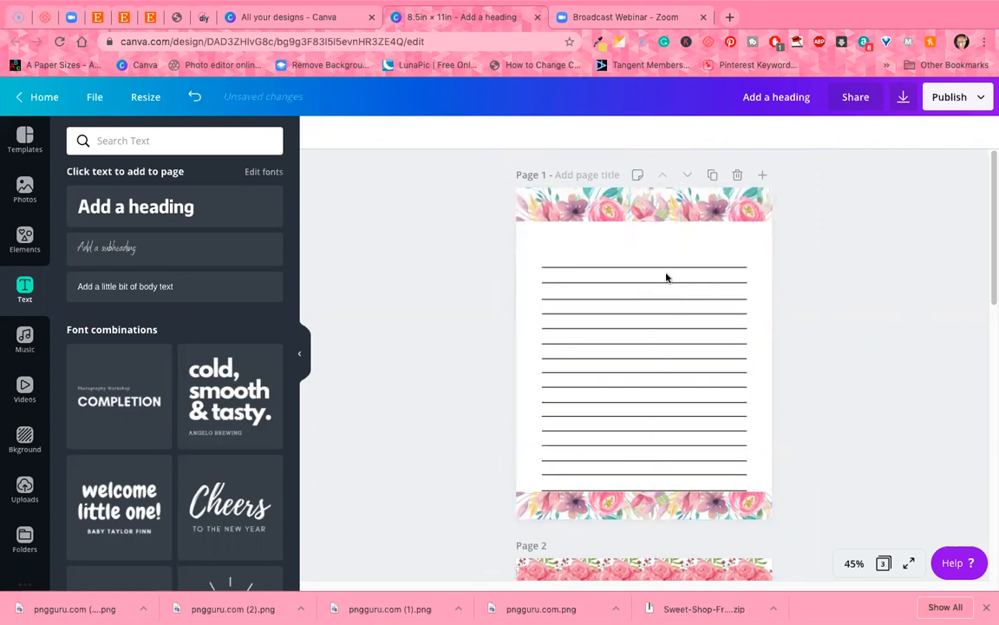
# Try to add page 1's ruled lines one by one to a single selection, from the first line downward
pyautogui.click(558, 270)
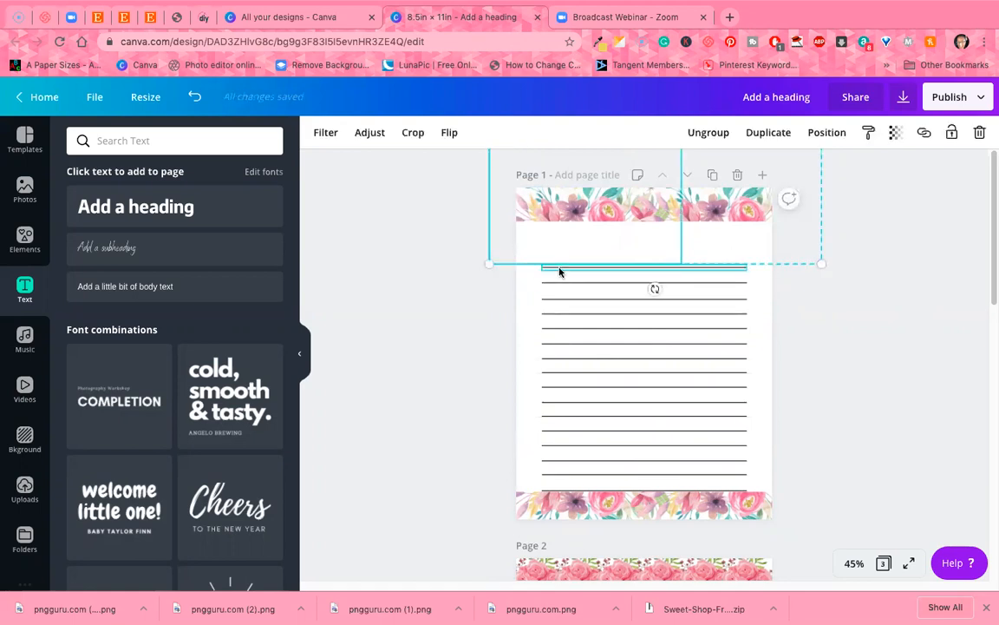
pyautogui.click(560, 271)
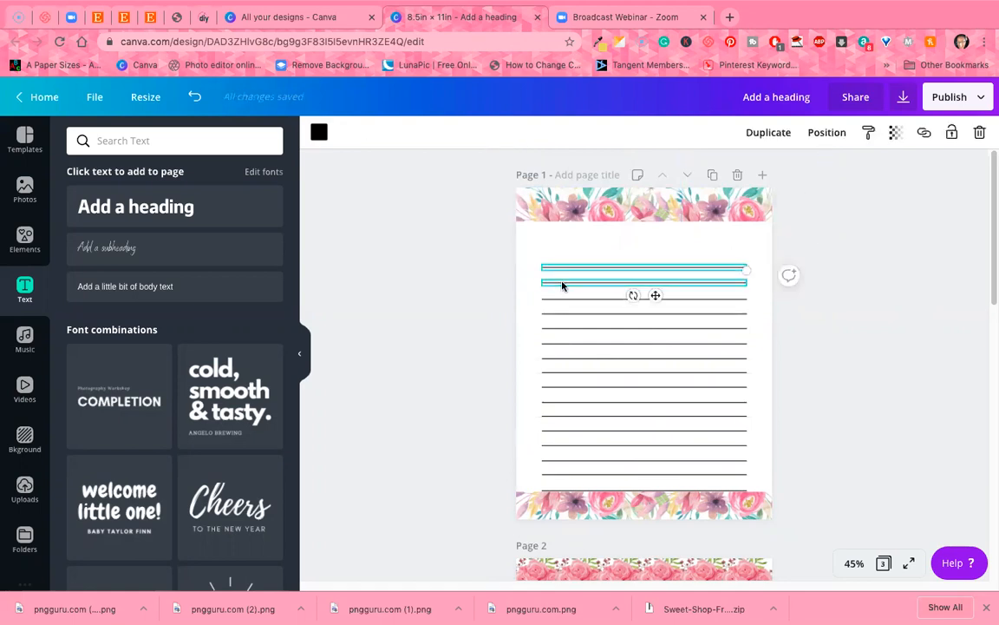
pyautogui.keyDown('shift'); pyautogui.click(562, 283); pyautogui.keyUp('shift')
pyautogui.keyDown('shift'); pyautogui.click(562, 300); pyautogui.keyUp('shift')
pyautogui.keyDown('shift'); pyautogui.click(562, 315); pyautogui.keyUp('shift')
pyautogui.keyDown('shift'); pyautogui.click(562, 329); pyautogui.keyUp('shift')
pyautogui.keyDown('shift'); pyautogui.click(565, 344); pyautogui.keyUp('shift')
pyautogui.keyDown('shift'); pyautogui.click(569, 358); pyautogui.keyUp('shift')
pyautogui.keyDown('shift'); pyautogui.click(569, 373); pyautogui.keyUp('shift')
pyautogui.keyDown('shift'); pyautogui.click(563, 388); pyautogui.keyUp('shift')
pyautogui.keyDown('shift'); pyautogui.click(556, 418); pyautogui.keyUp('shift')
pyautogui.keyDown('shift'); pyautogui.click(561, 434); pyautogui.keyUp('shift')
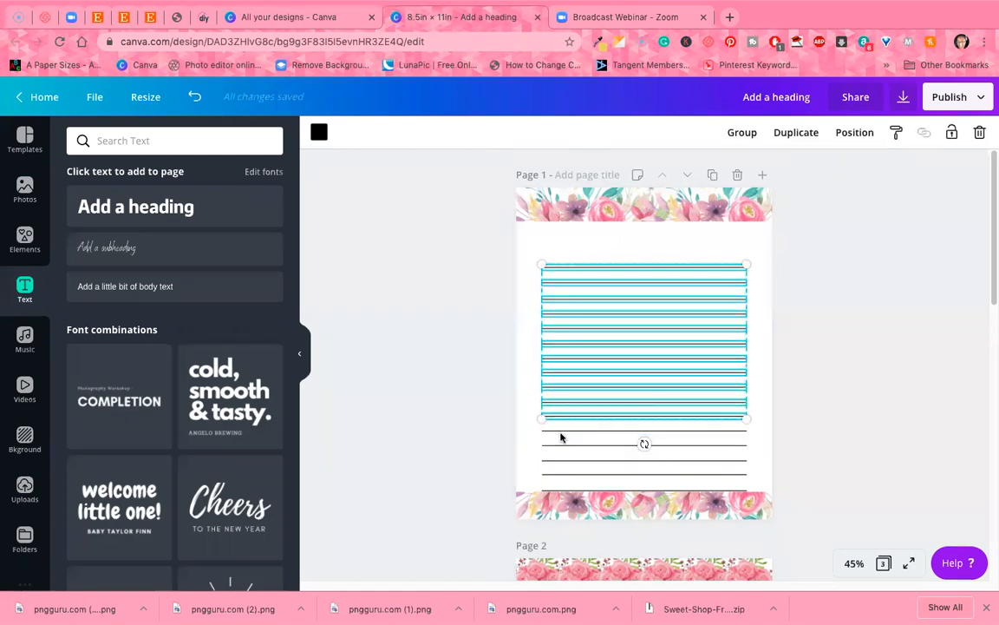
pyautogui.click(564, 442)
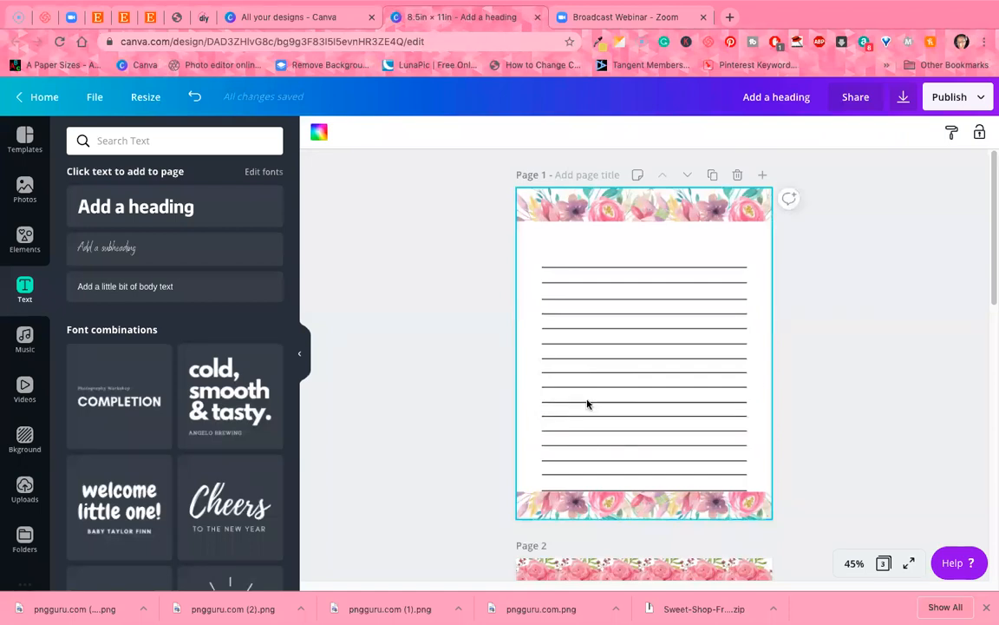
# Retry the multiple selection of page 1's ruled lines, starting again from the first line
pyautogui.click(712, 276)
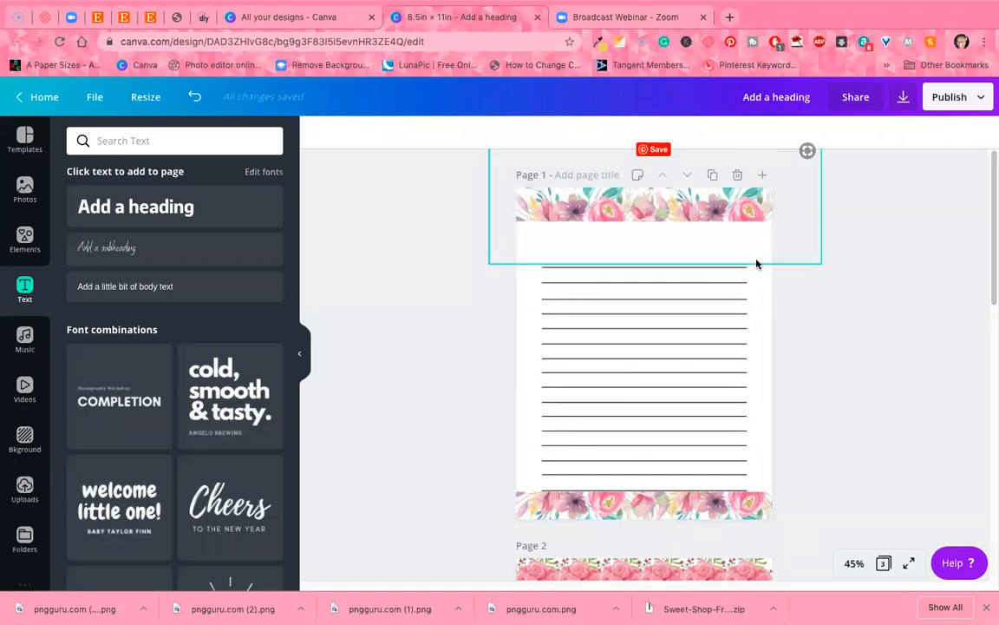
pyautogui.click(742, 266)
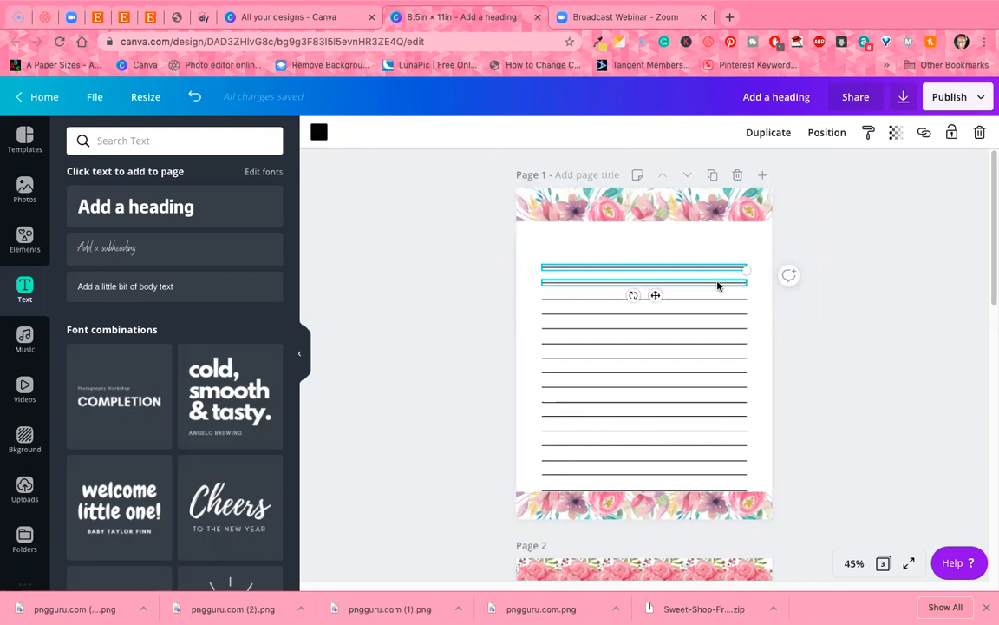
pyautogui.keyDown('shift'); pyautogui.click(718, 282); pyautogui.keyUp('shift')
pyautogui.keyDown('shift'); pyautogui.click(727, 297); pyautogui.keyUp('shift')
pyautogui.keyDown('shift'); pyautogui.click(727, 313); pyautogui.keyUp('shift')
pyautogui.keyDown('shift'); pyautogui.click(730, 329); pyautogui.keyUp('shift')
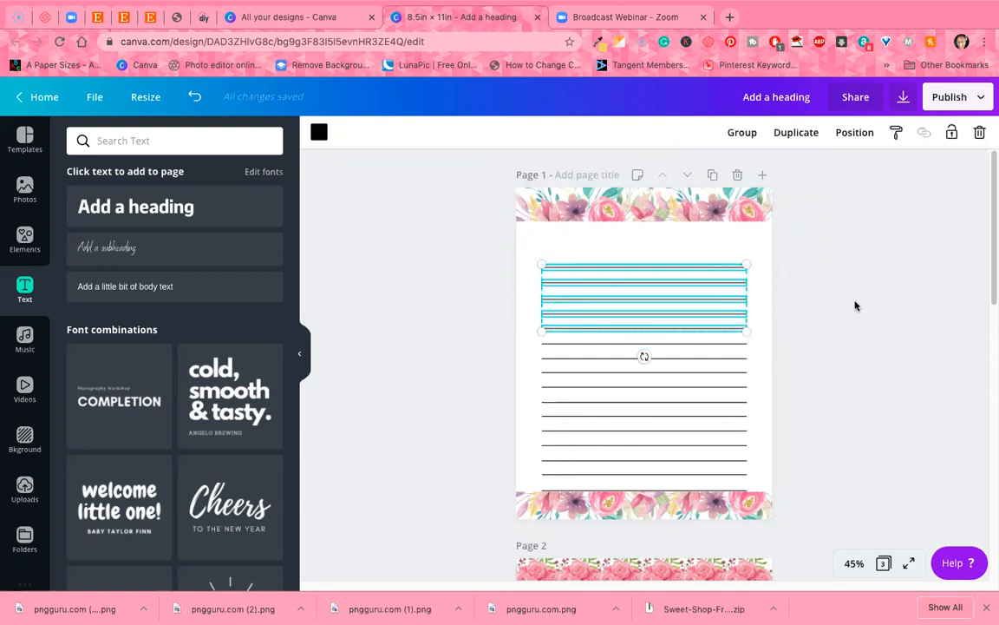
pyautogui.click(723, 344)
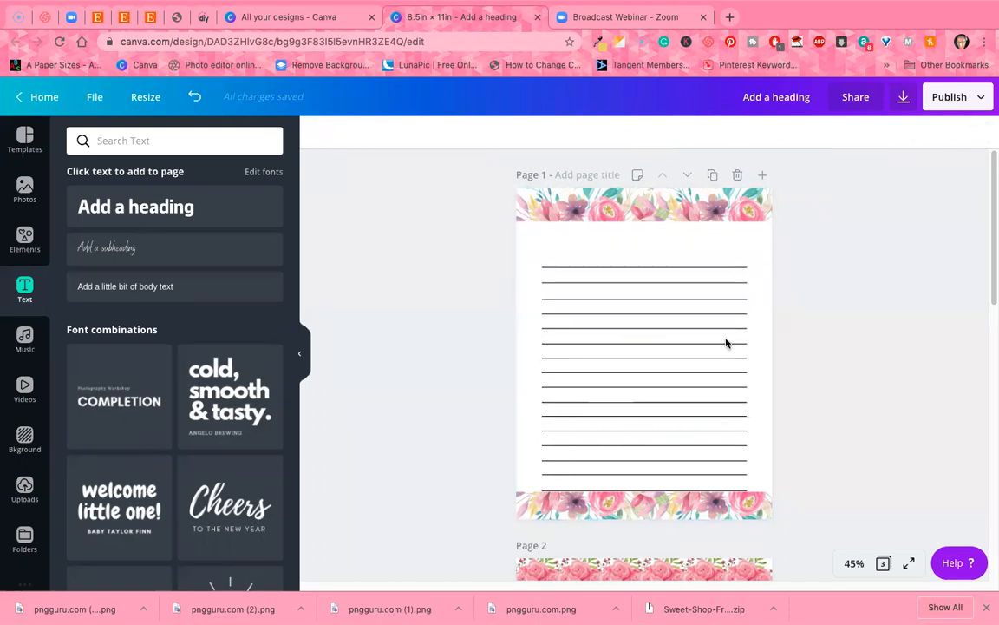
# Delete the sixth, seventh and eighth ruled lines on page 1 to leave a gap in the middle
pyautogui.moveTo(674, 348); pyautogui.dragTo(674, 362)
pyautogui.click(980, 134)
pyautogui.click(665, 373)
pyautogui.click(980, 133)
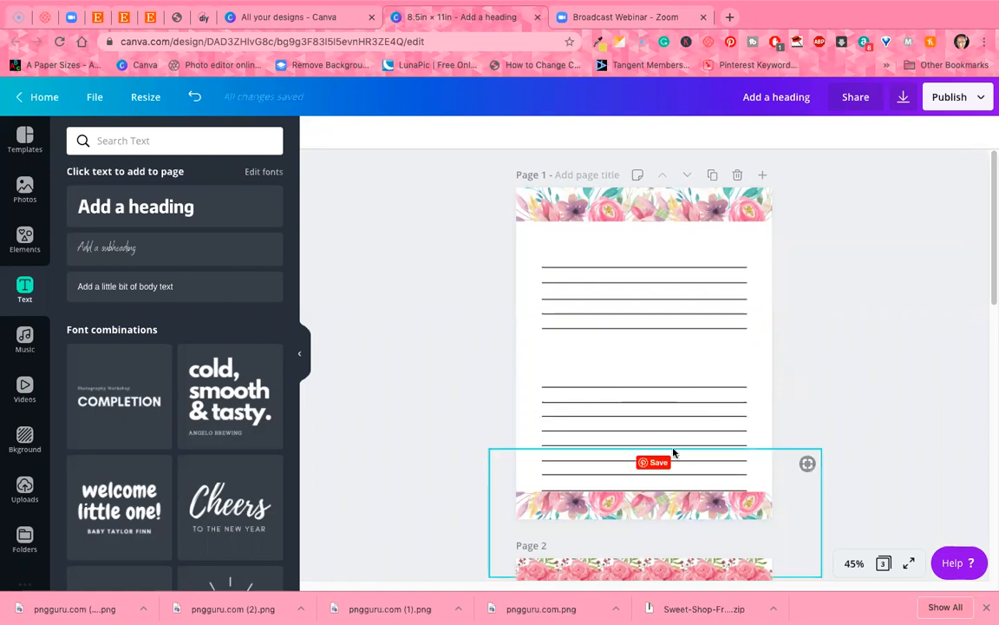
# Delete page 1's last ruled line beneath the bottom floral border and return the border to the page's lower edge
pyautogui.moveTo(697, 507); pyautogui.dragTo(734, 337)
pyautogui.click(699, 492)
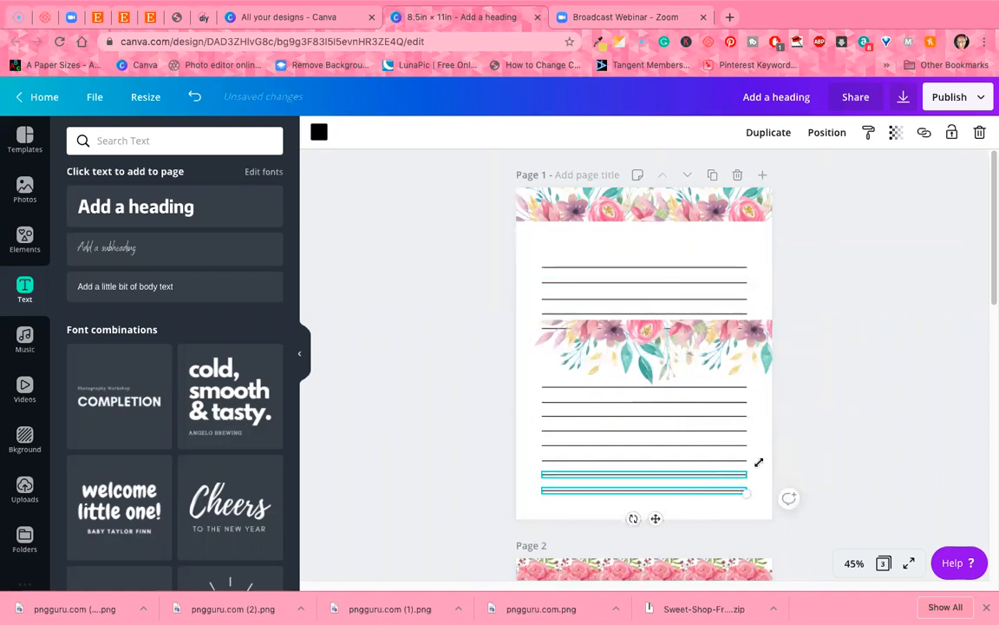
pyautogui.click(979, 132)
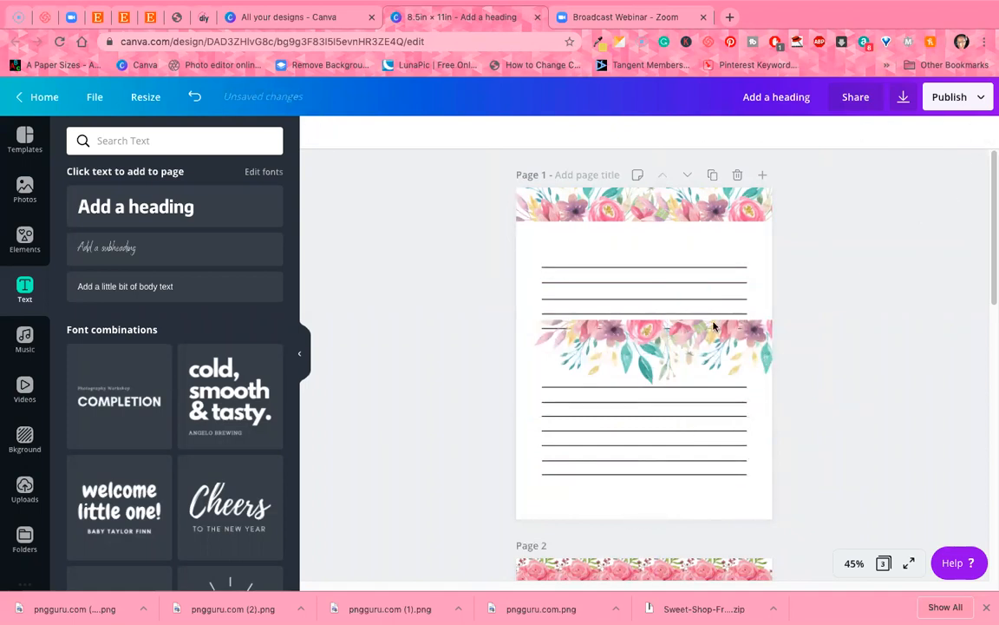
pyautogui.click(687, 392)
pyautogui.moveTo(687, 392); pyautogui.dragTo(662, 512)
pyautogui.click(847, 324)
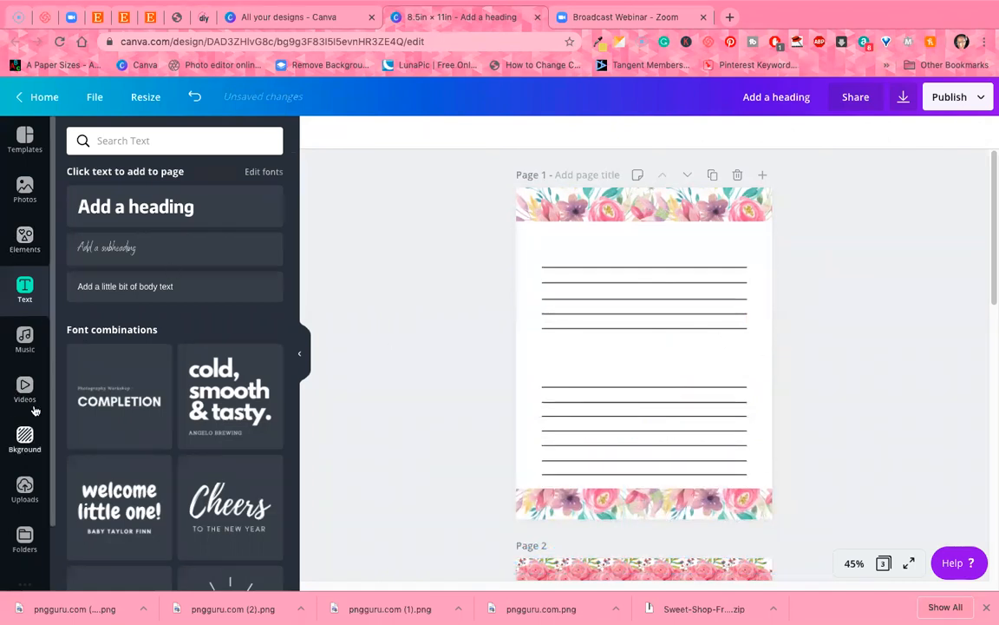
# Add a rounded rectangle outline about 7.3 in wide on page 1 and center it around the upper five ruled lines
pyautogui.click(27, 249)
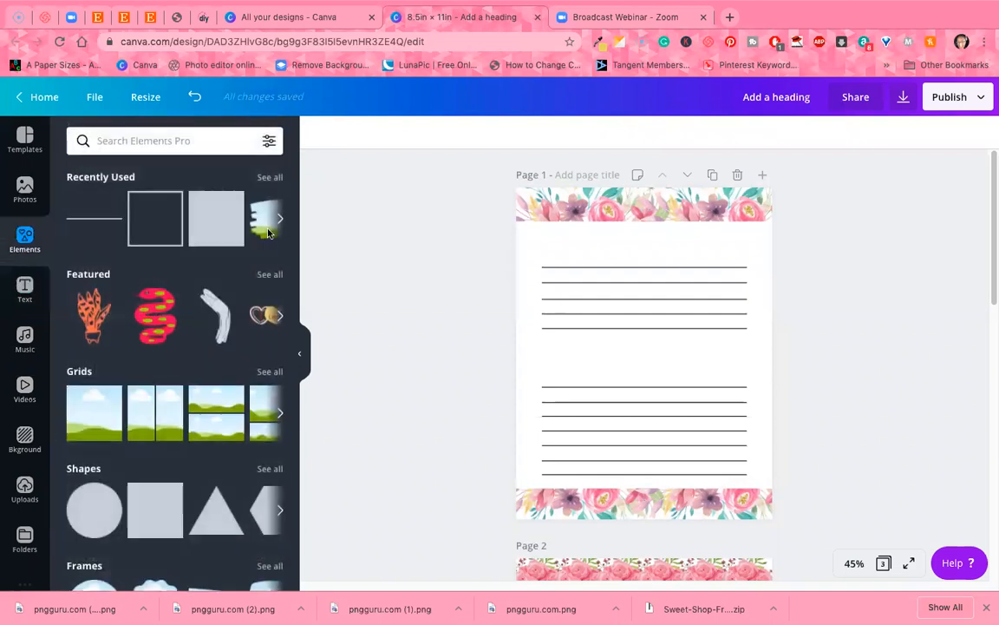
pyautogui.click(265, 469)
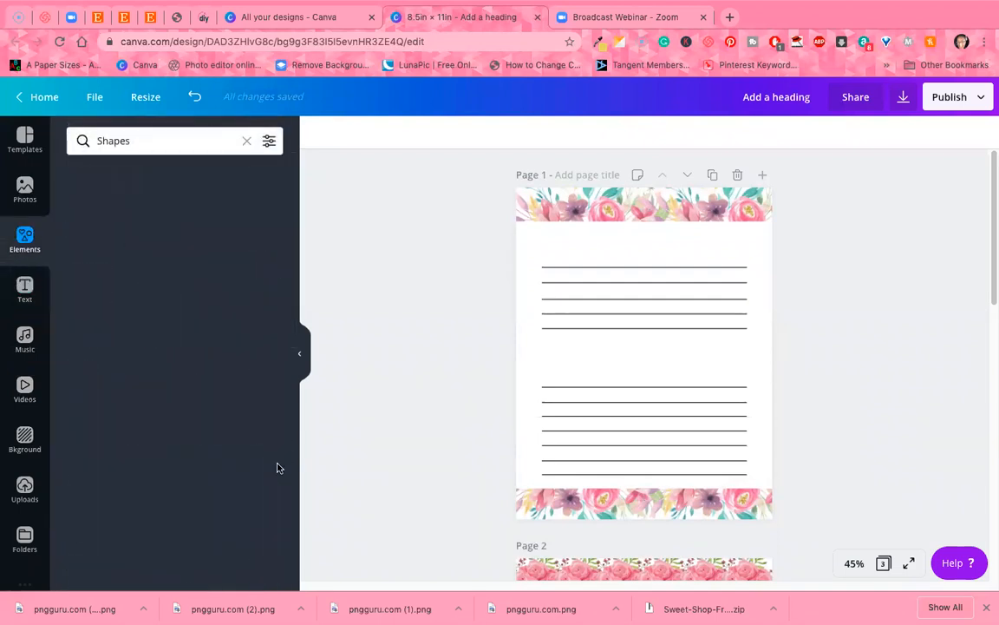
pyautogui.click(120, 472)
pyautogui.moveTo(689, 411); pyautogui.dragTo(562, 338)
pyautogui.moveTo(599, 297); pyautogui.dragTo(755, 310)
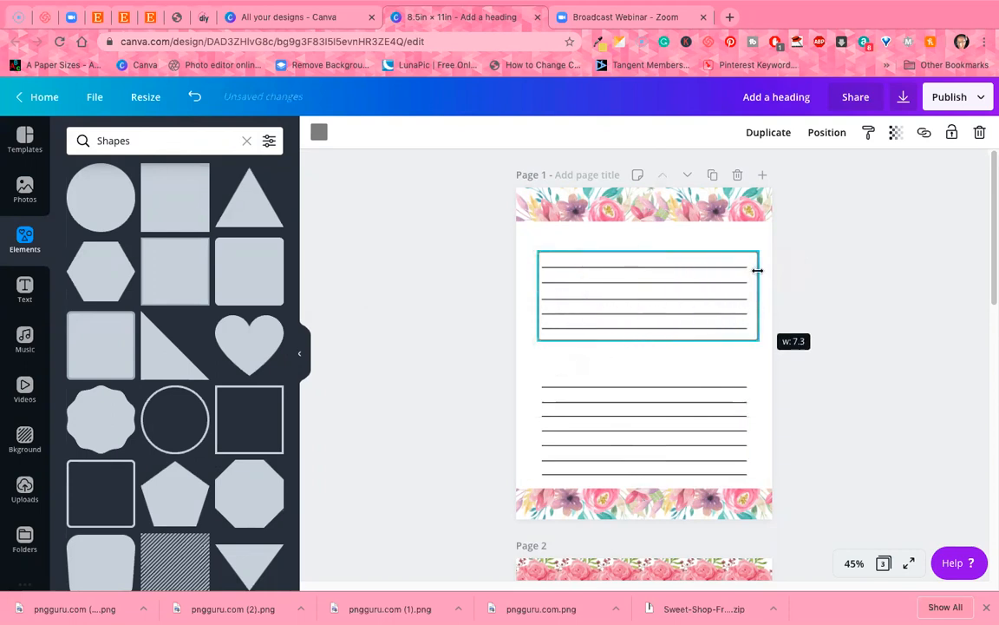
pyautogui.moveTo(757, 271); pyautogui.dragTo(757, 270)
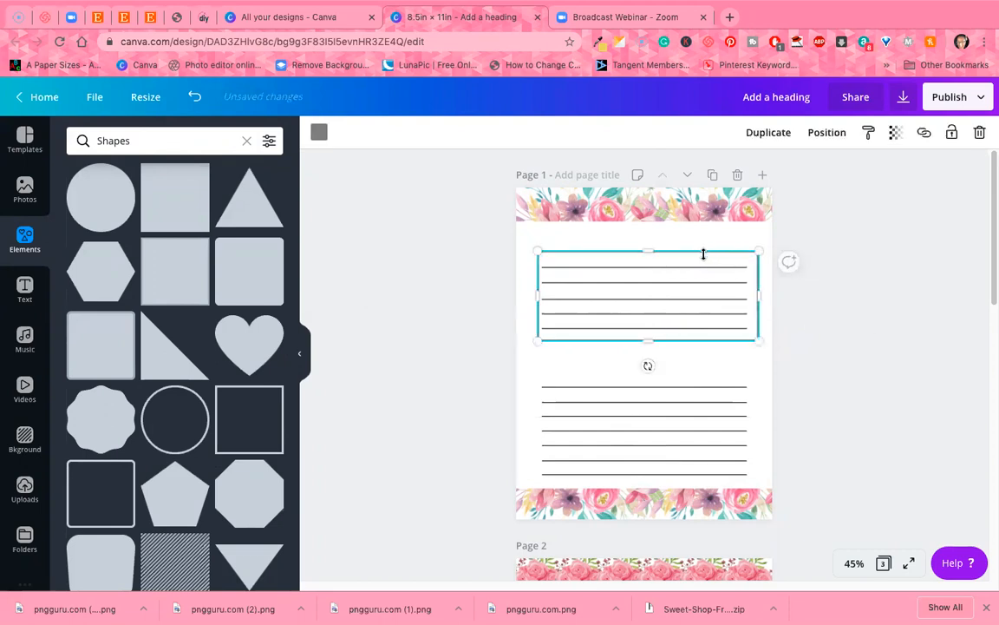
pyautogui.moveTo(704, 254); pyautogui.dragTo(699, 254)
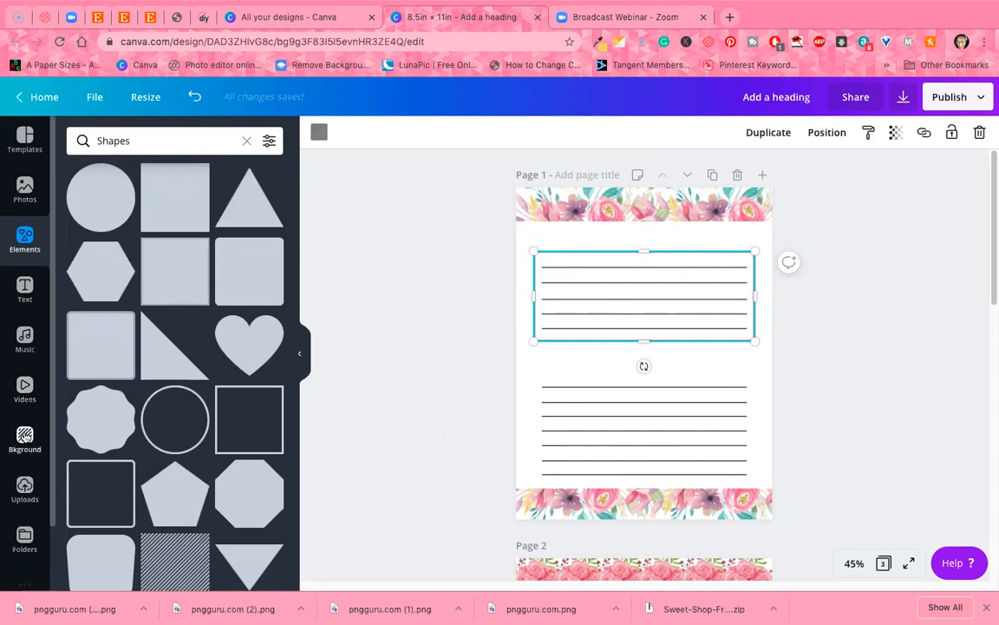
# Color the outline around the upper lines with the mauve shade from the floral photo colors
pyautogui.click(319, 132)
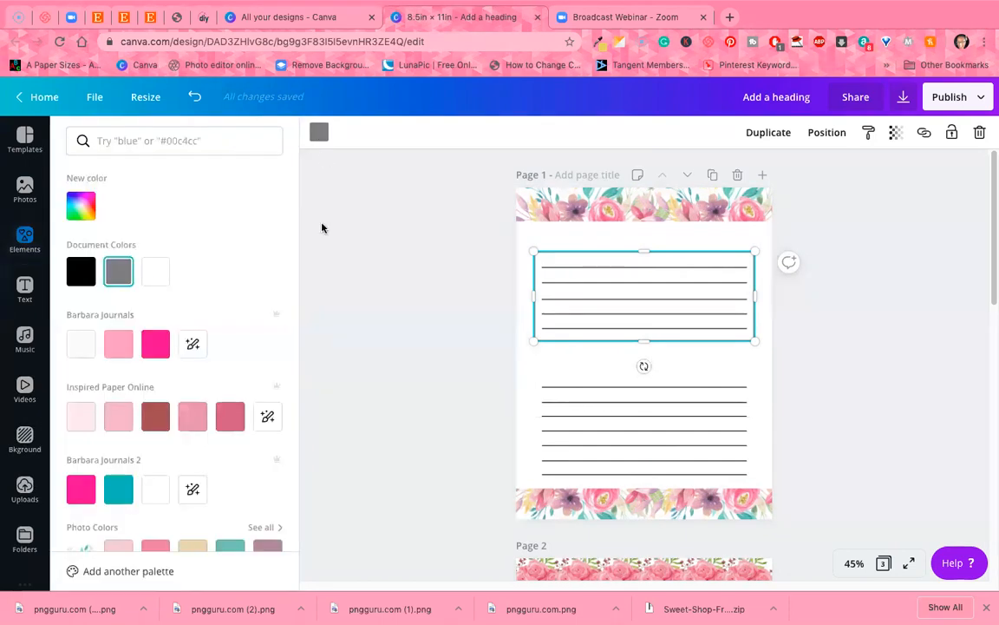
pyautogui.scroll(-3, 230, 341)
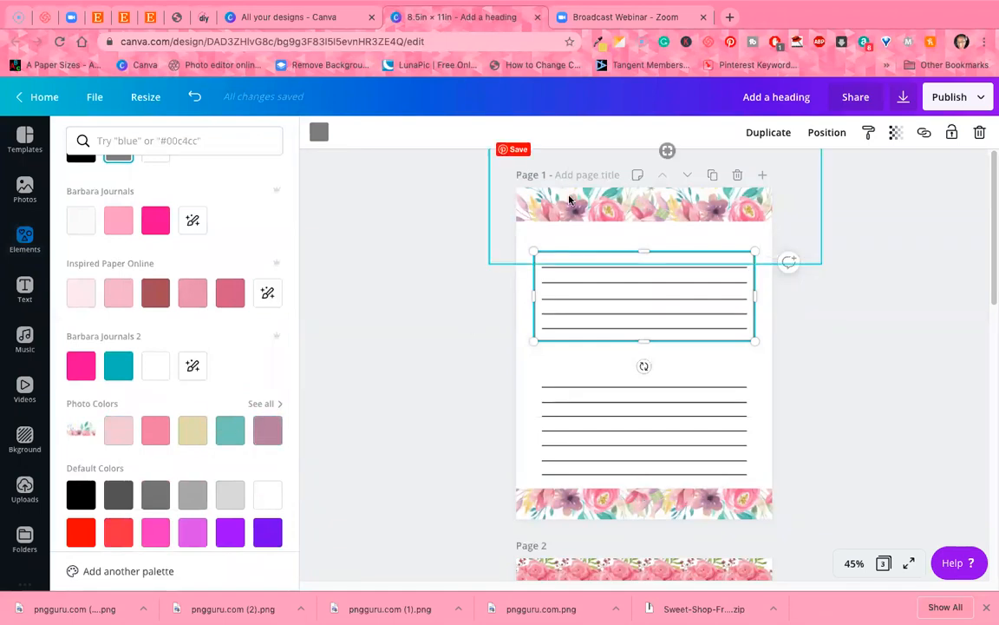
pyautogui.click(156, 439)
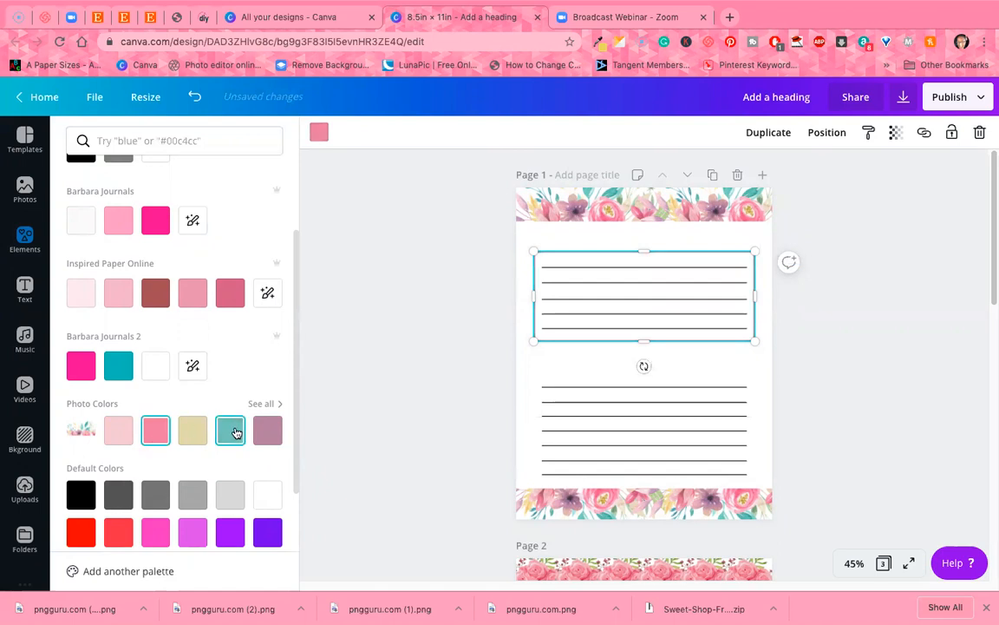
pyautogui.click(267, 431)
pyautogui.click(913, 319)
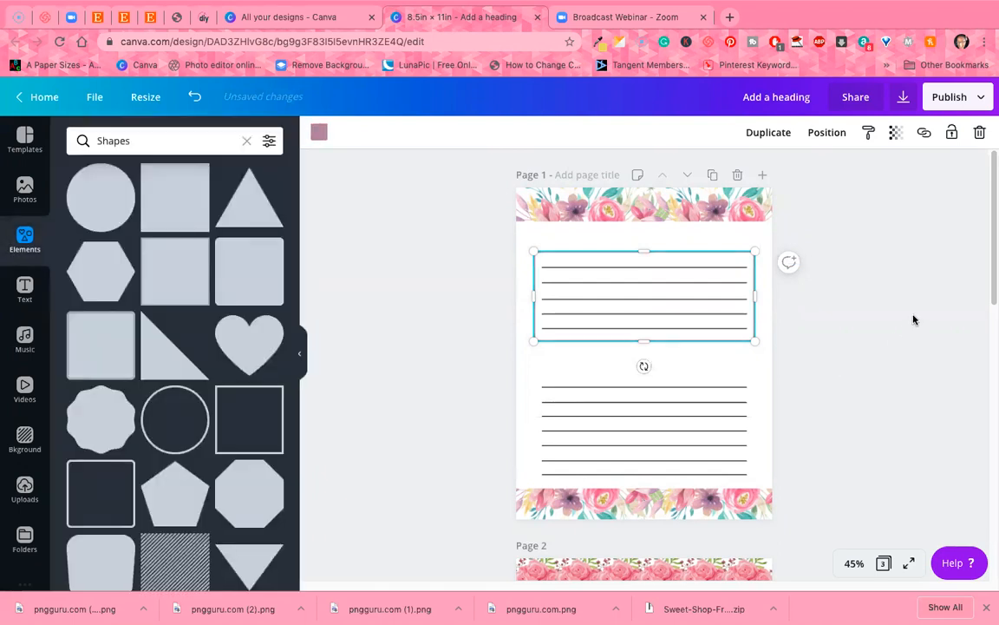
pyautogui.click(582, 338)
pyautogui.click(836, 375)
pyautogui.click(736, 386)
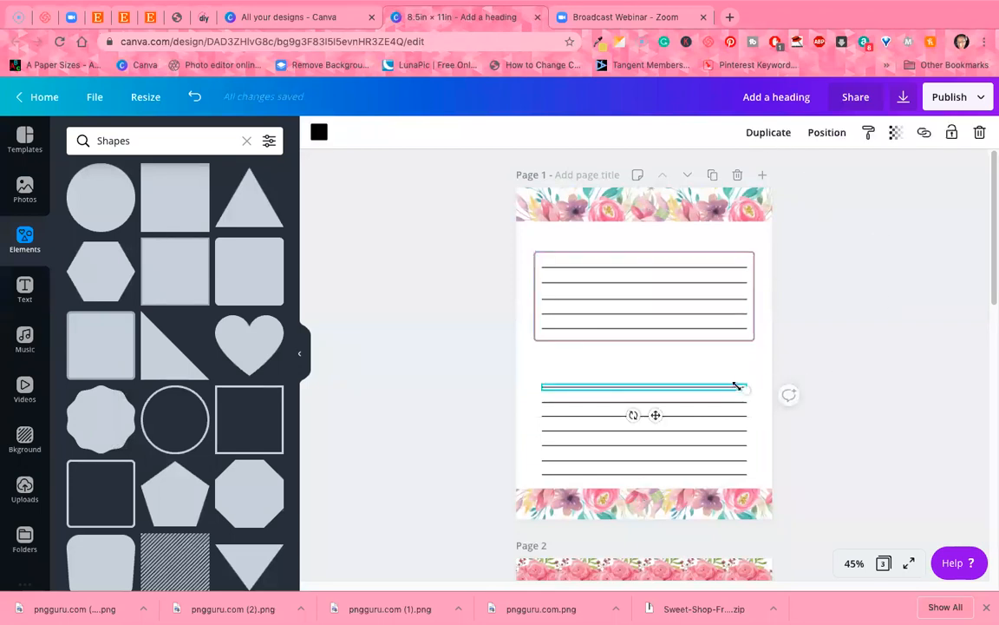
pyautogui.keyDown('shift'); pyautogui.click(725, 417); pyautogui.keyUp('shift')
pyautogui.keyDown('shift'); pyautogui.click(725, 429); pyautogui.keyUp('shift')
pyautogui.click(727, 430)
pyautogui.click(723, 388)
pyautogui.keyDown('shift'); pyautogui.click(726, 403); pyautogui.keyUp('shift')
pyautogui.keyDown('shift'); pyautogui.click(726, 418); pyautogui.keyUp('shift')
pyautogui.keyDown('shift'); pyautogui.click(725, 431); pyautogui.keyUp('shift')
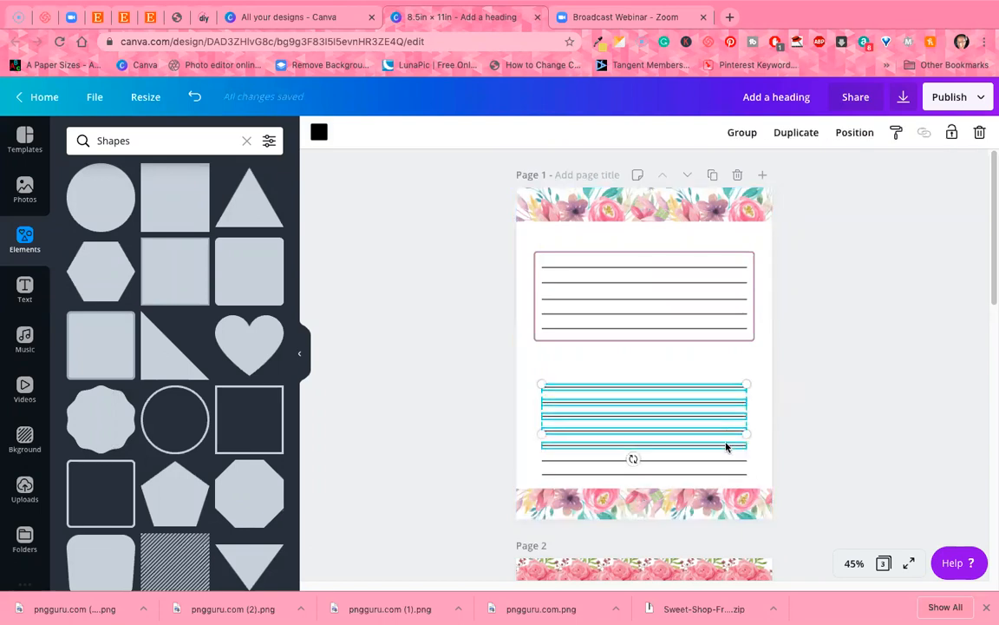
pyautogui.keyDown('shift'); pyautogui.click(729, 460); pyautogui.keyUp('shift')
pyautogui.click(840, 397)
# Delete the first four ruled lines of the lower group on page 1
pyautogui.click(709, 388)
pyautogui.keyDown('shift'); pyautogui.click(707, 404); pyautogui.keyUp('shift')
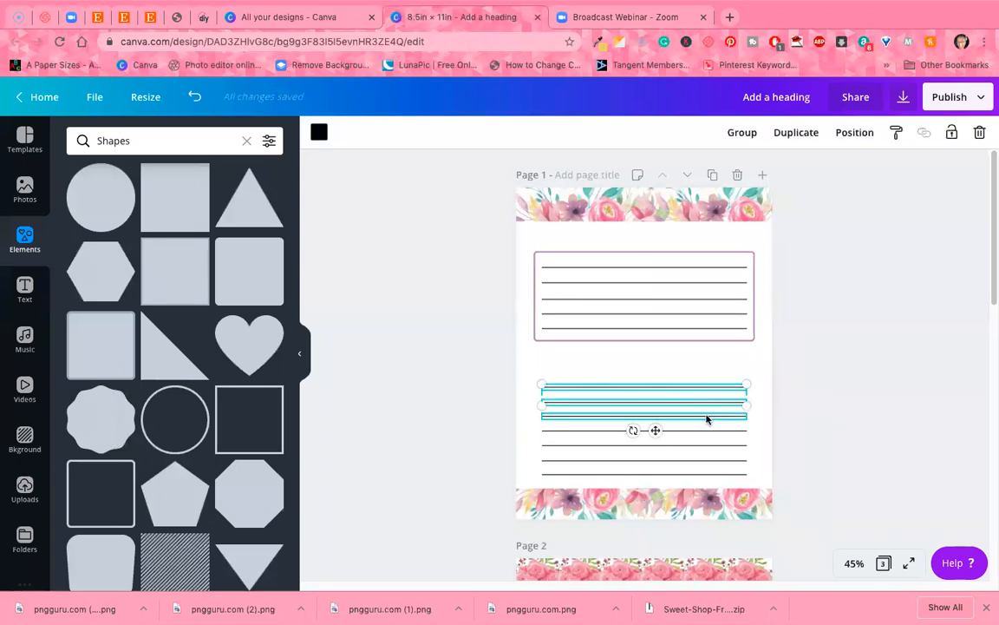
pyautogui.keyDown('shift'); pyautogui.click(709, 417); pyautogui.keyUp('shift')
pyautogui.keyDown('shift'); pyautogui.click(712, 431); pyautogui.keyUp('shift')
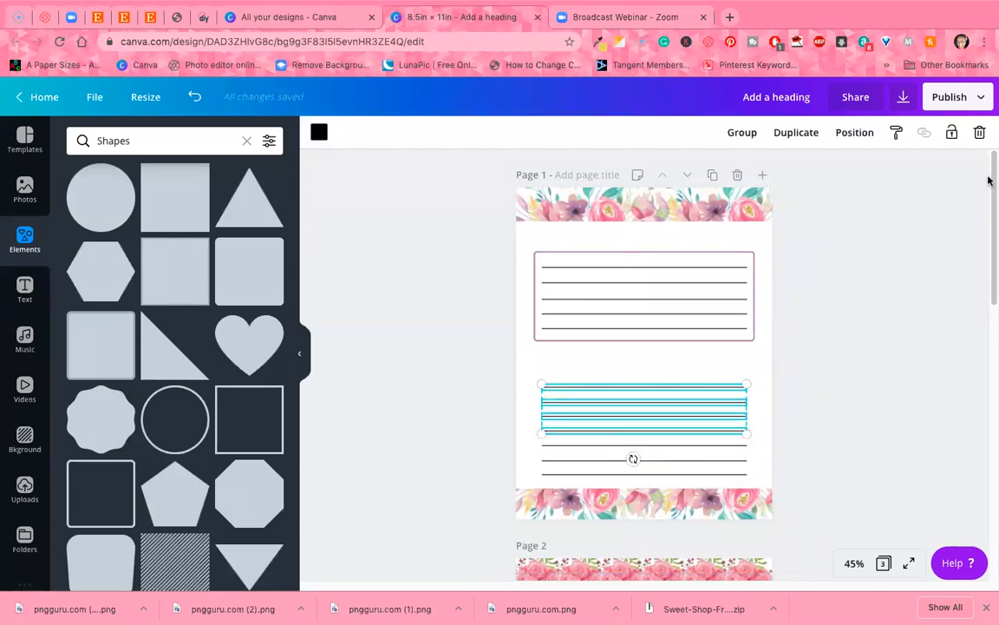
pyautogui.press('Delete')
# Delete the three remaining lower ruled lines on page 1 and return the bottom floral border to the page's lower edge
pyautogui.moveTo(705, 492); pyautogui.dragTo(700, 326)
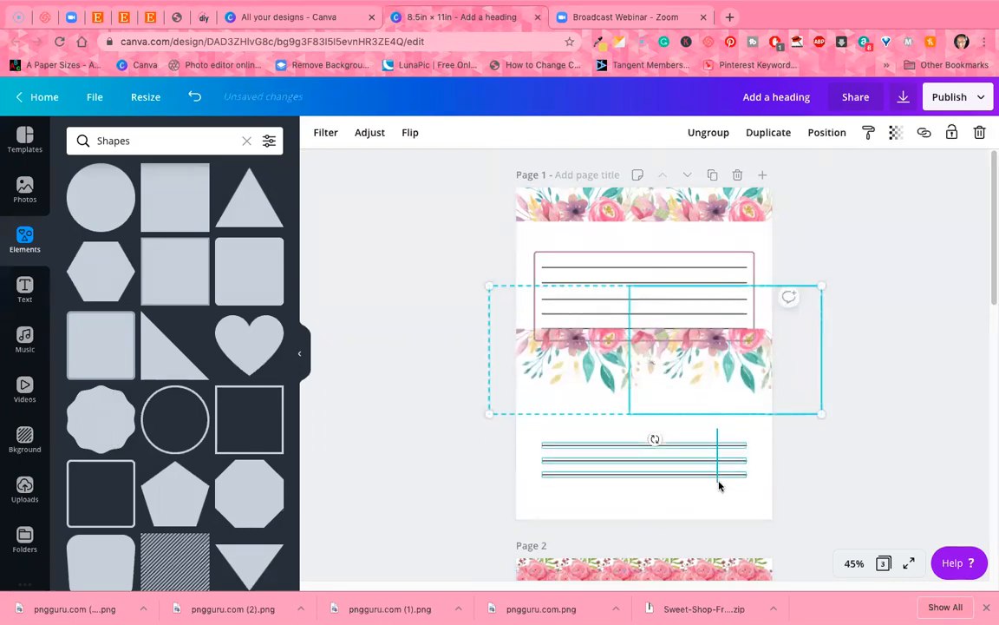
pyautogui.click(719, 486)
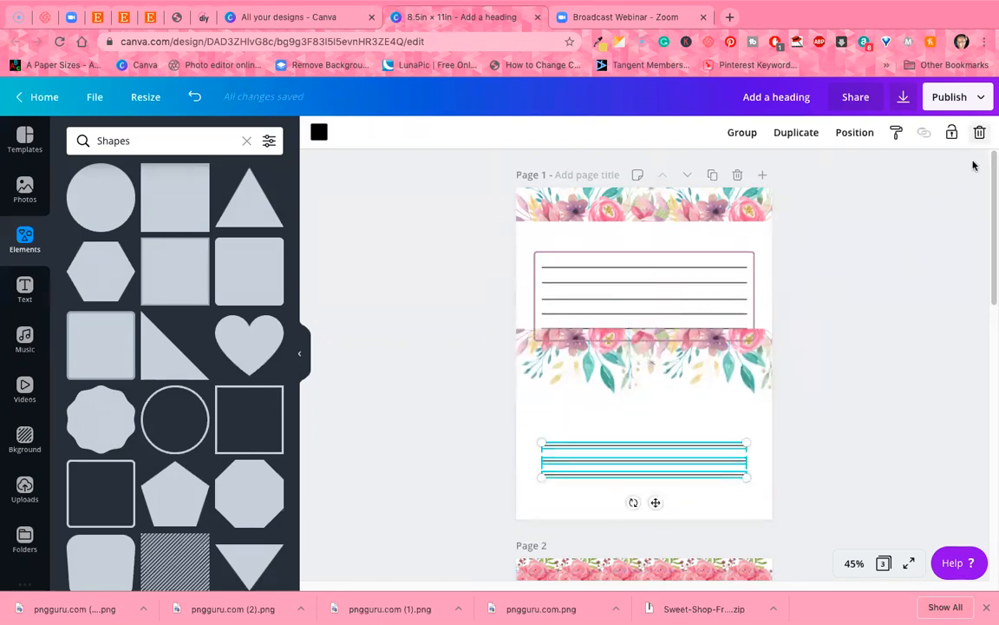
pyautogui.click(980, 132)
pyautogui.moveTo(704, 351); pyautogui.dragTo(689, 504)
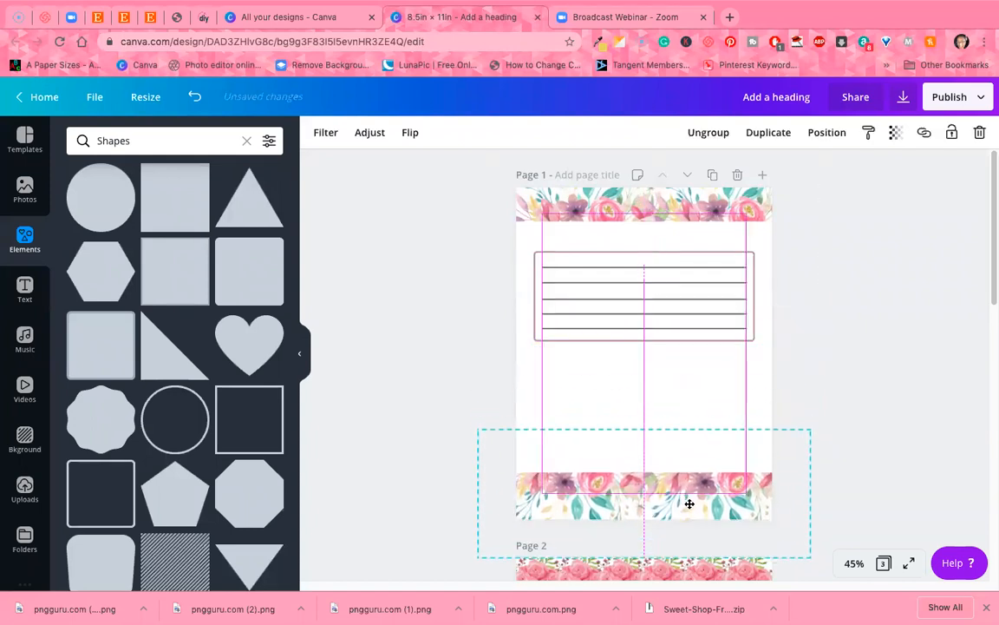
pyautogui.click(494, 240)
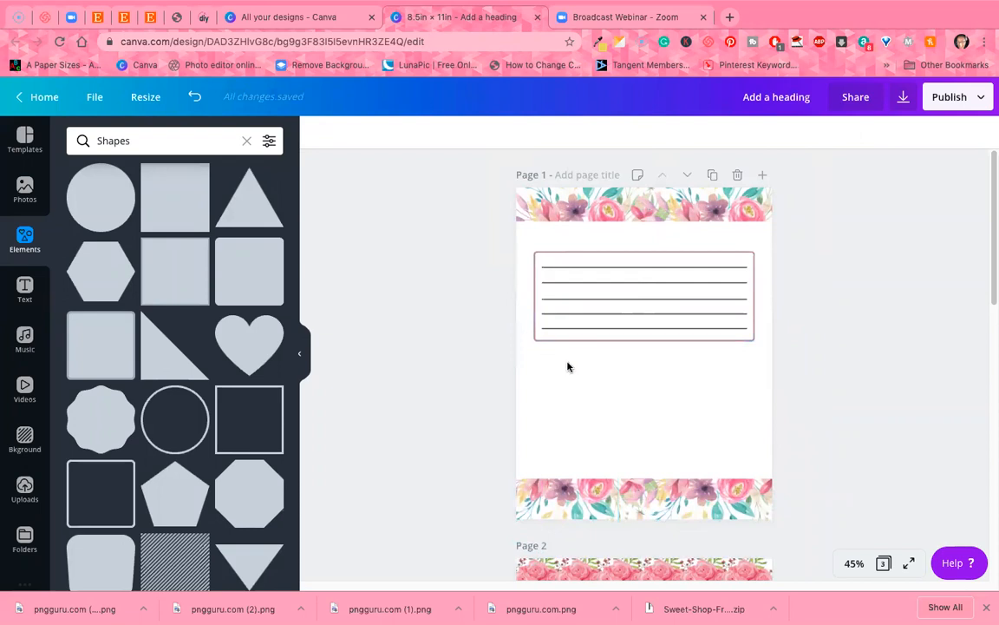
# Group the outlined five-line block, place a duplicate in page 1's lower half, and keep the top floral border at the upper edge
pyautogui.moveTo(602, 196); pyautogui.dragTo(602, 151)
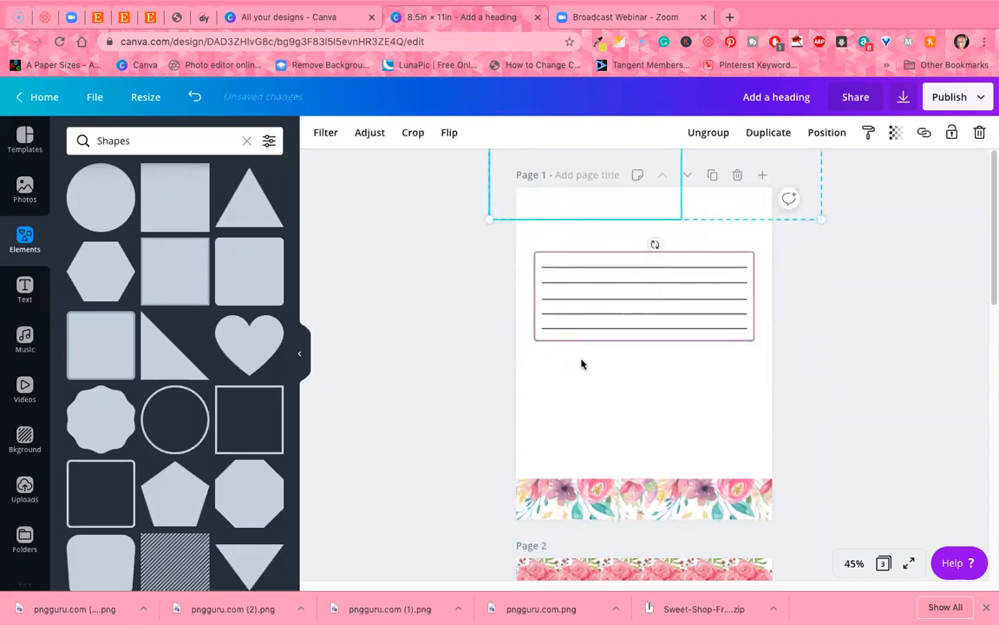
pyautogui.click(580, 247)
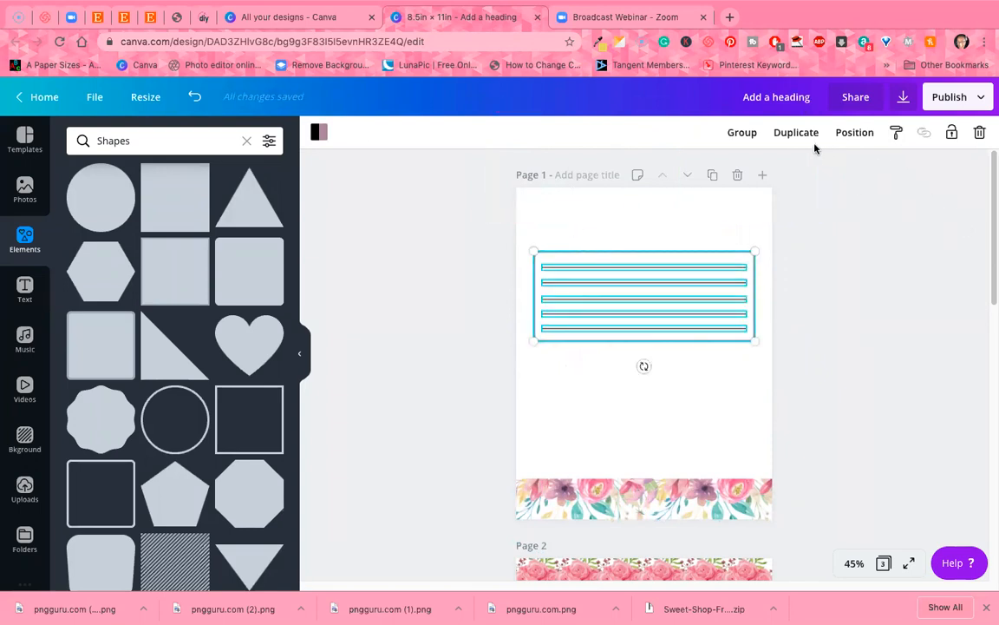
pyautogui.click(748, 133)
pyautogui.moveTo(728, 276); pyautogui.dragTo(720, 393)
pyautogui.moveTo(673, 208); pyautogui.dragTo(671, 252)
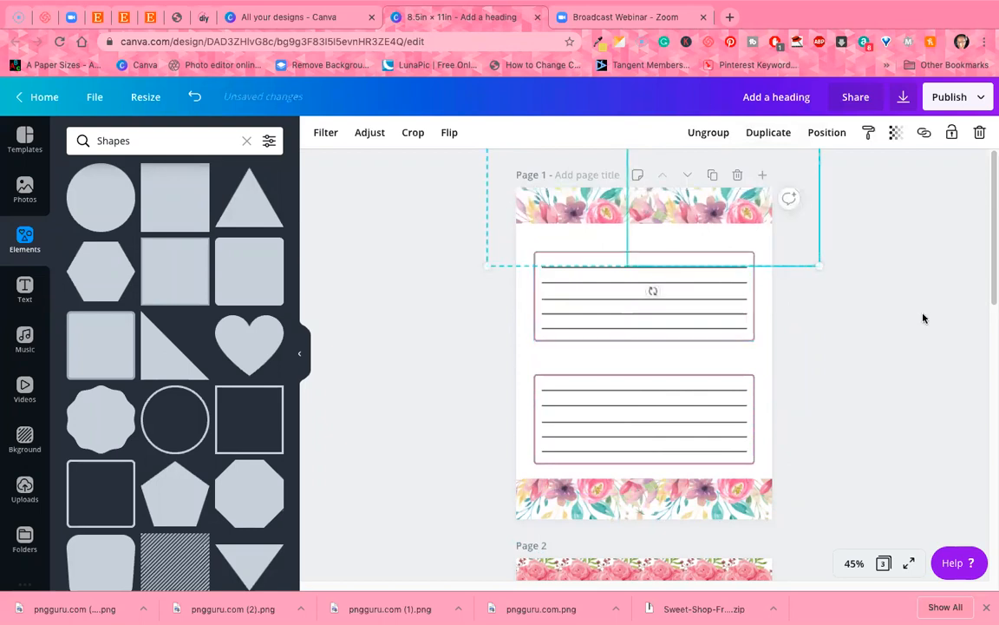
pyautogui.click(923, 317)
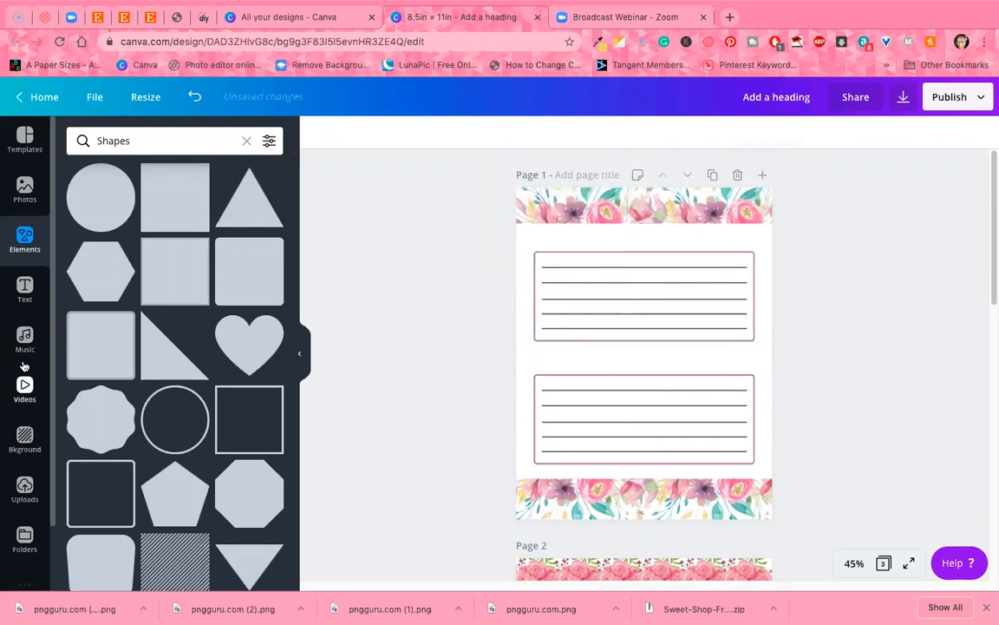
# Add a centered subheading above page 1's upper line box and place a duplicate of it above the lower box
pyautogui.click(25, 290)
pyautogui.moveTo(101, 233); pyautogui.dragTo(640, 373)
pyautogui.moveTo(608, 338)
pyautogui.mouseDown()
pyautogui.moveTo(585, 326)
pyautogui.moveTo(595, 353)
pyautogui.mouseUp()
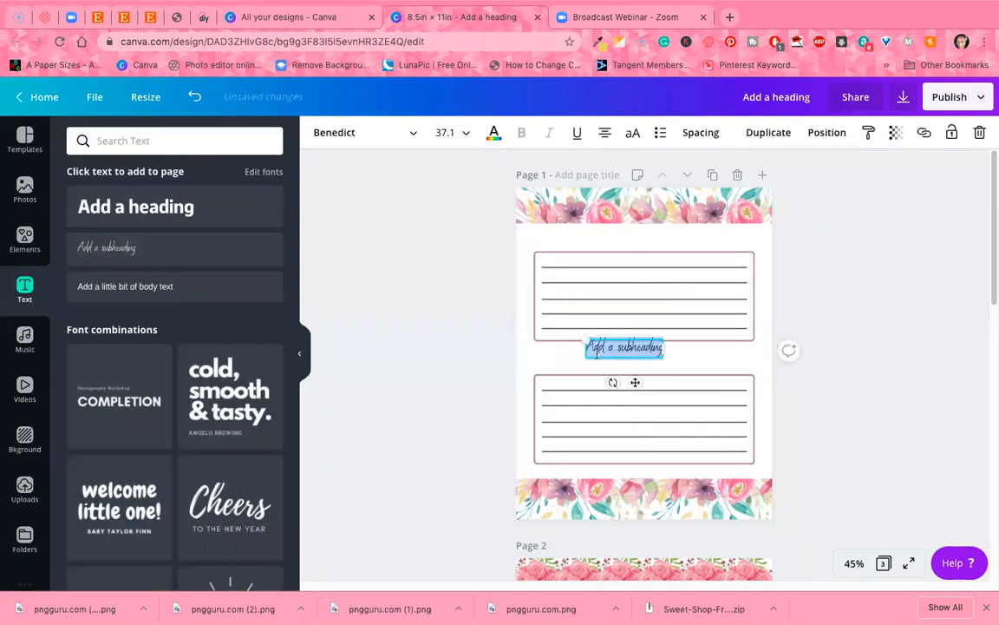
pyautogui.moveTo(635, 383); pyautogui.dragTo(659, 277)
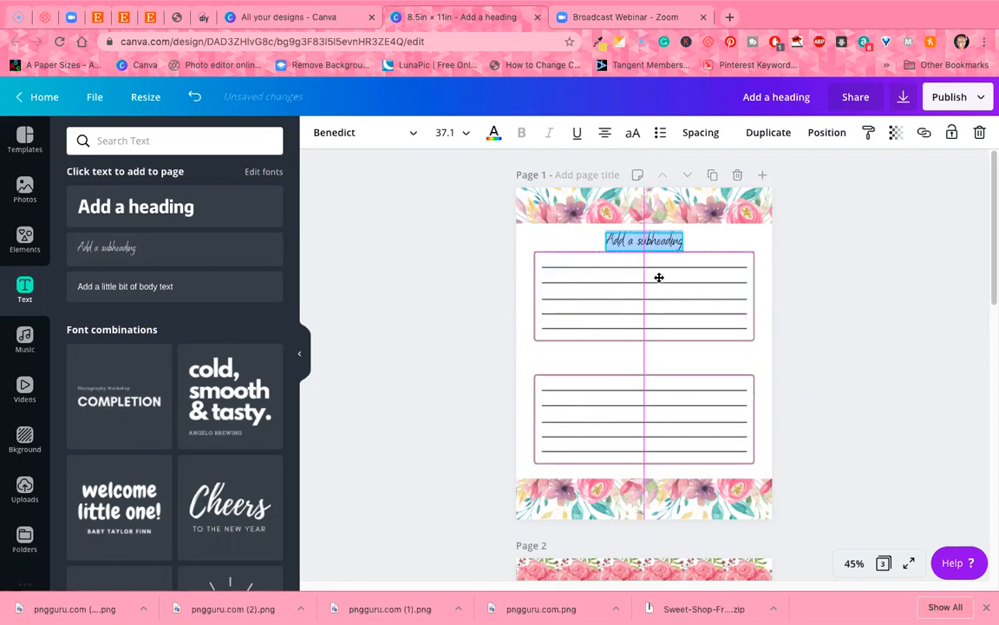
pyautogui.click(784, 135)
pyautogui.moveTo(660, 294); pyautogui.dragTo(651, 397)
pyautogui.click(846, 347)
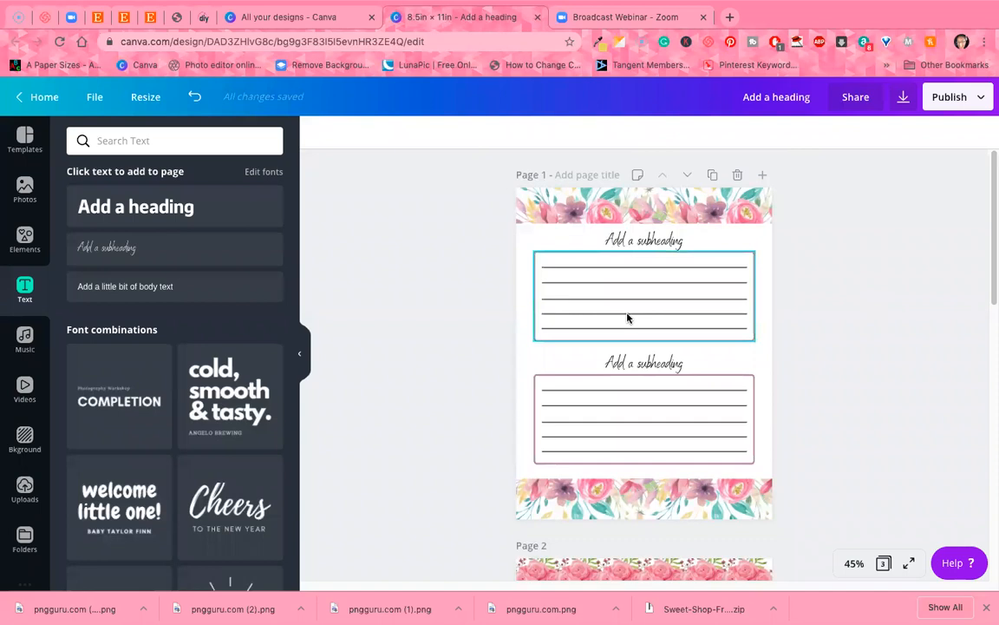
# Send the rose cluster in page 3's upper-right corner one layer backward
pyautogui.scroll(-2, 628, 317)
pyautogui.scroll(-7, 628, 318)
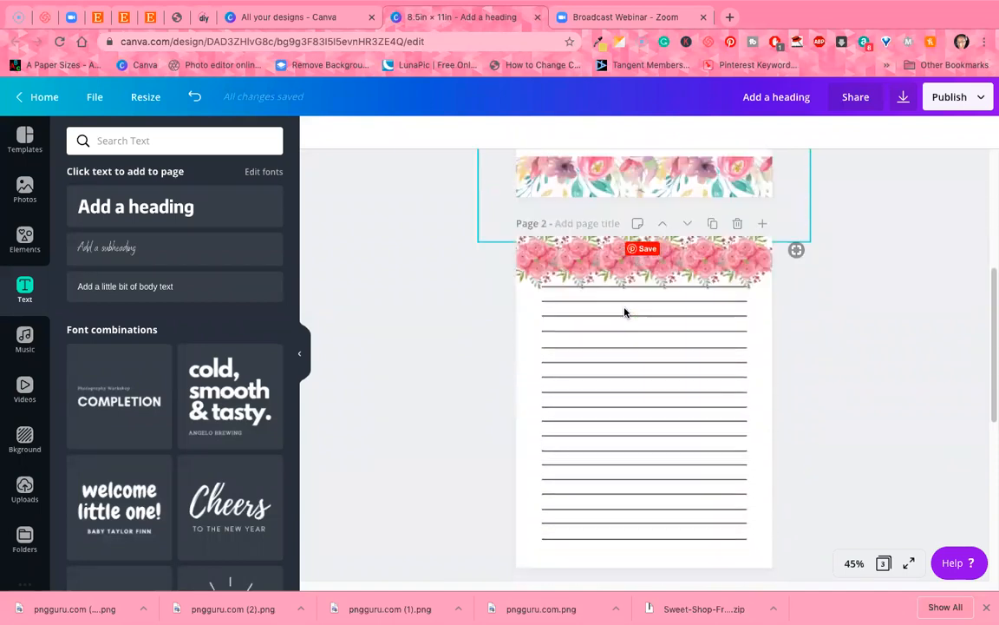
pyautogui.scroll(-4, 624, 312)
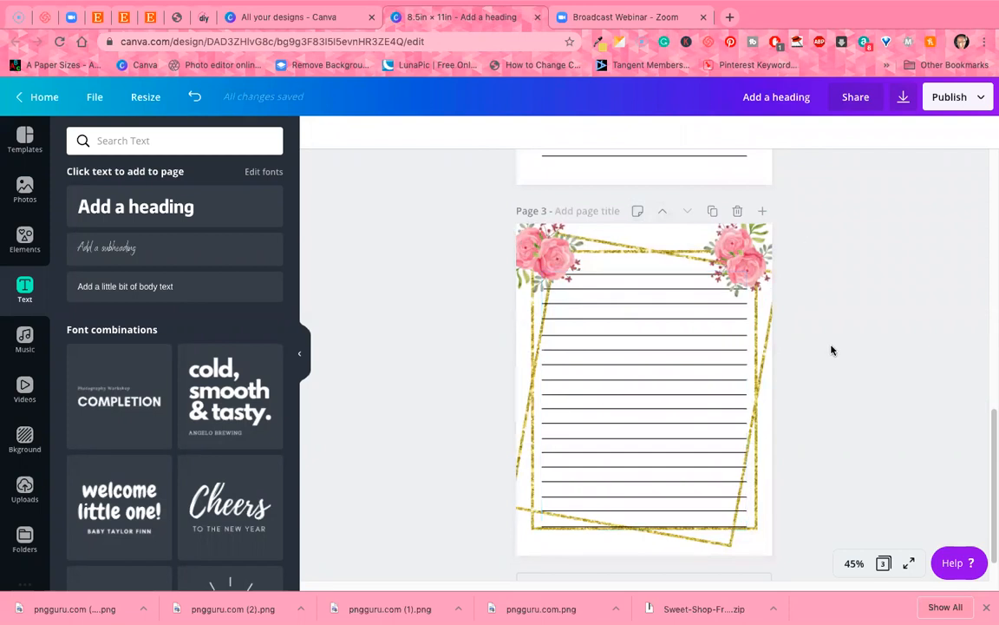
pyautogui.click(664, 329)
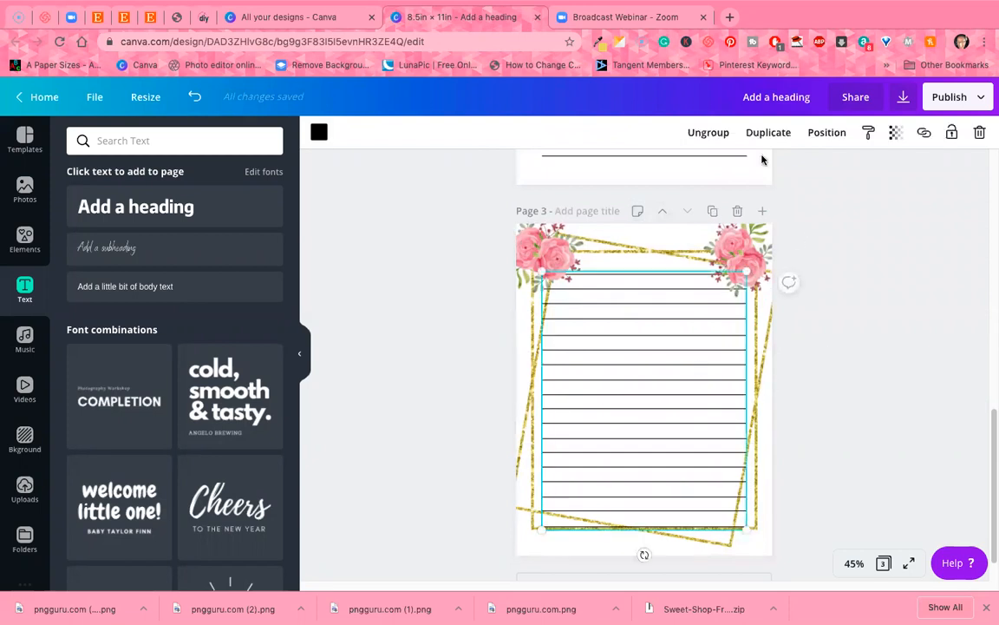
pyautogui.click(739, 254)
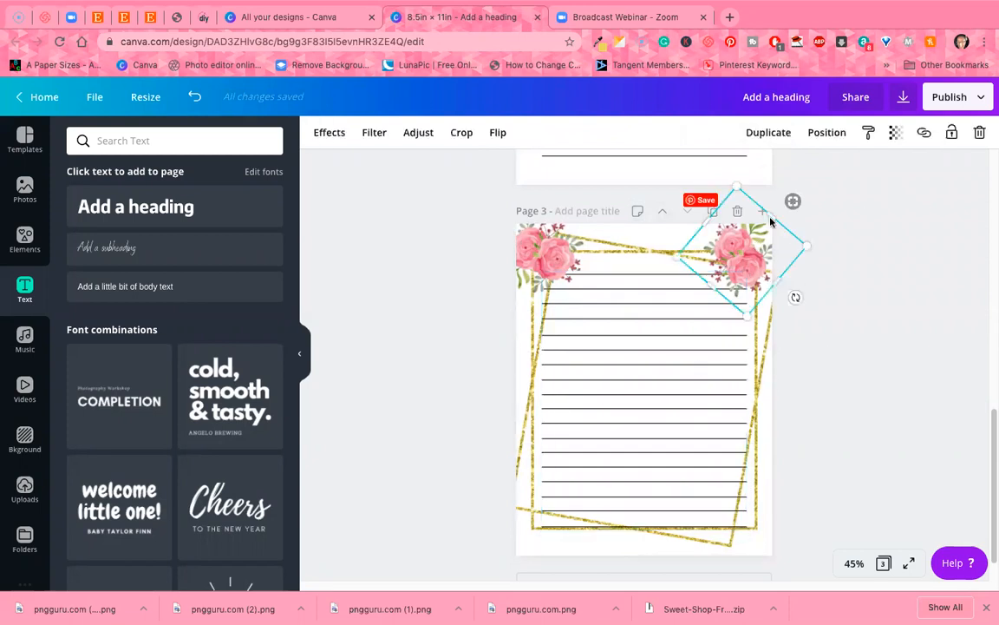
pyautogui.click(822, 133)
pyautogui.click(800, 172)
pyautogui.click(908, 271)
# Send the rose cluster in page 3's upper-left corner one layer backward
pyautogui.click(559, 259)
pyautogui.click(827, 132)
pyautogui.click(798, 172)
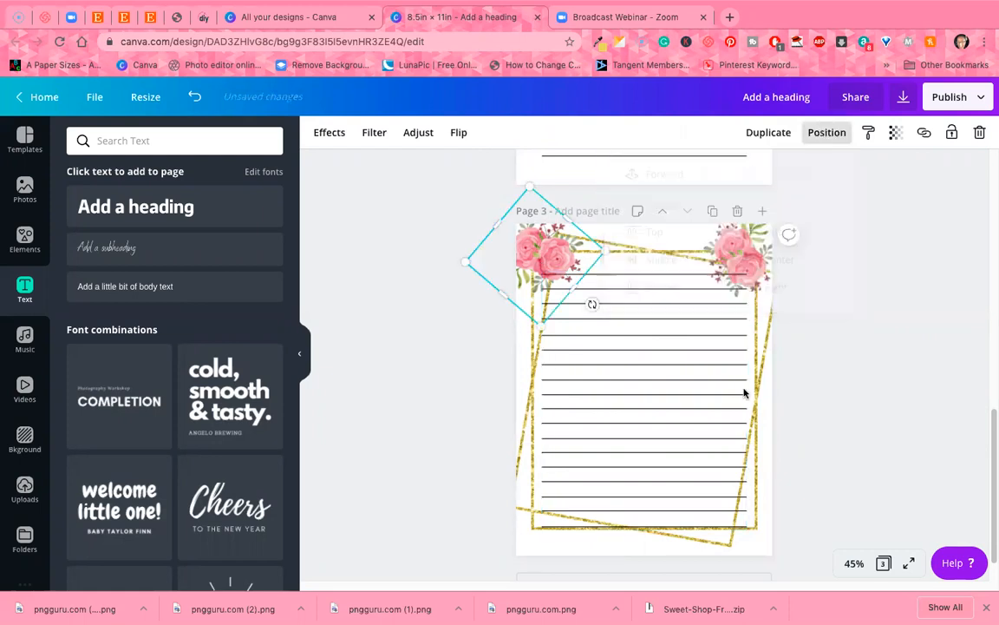
pyautogui.click(768, 360)
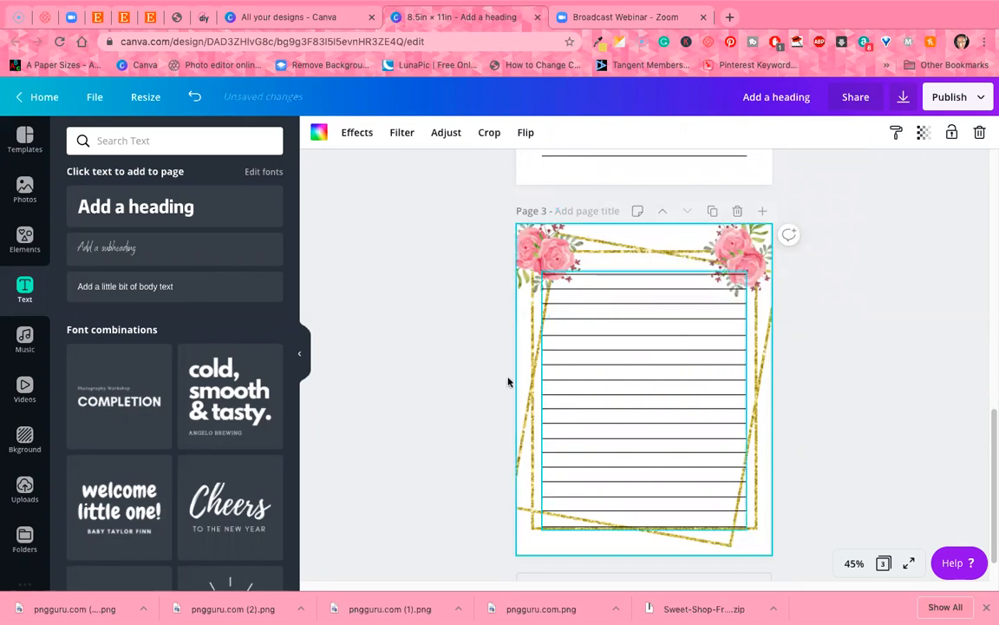
pyautogui.click(848, 253)
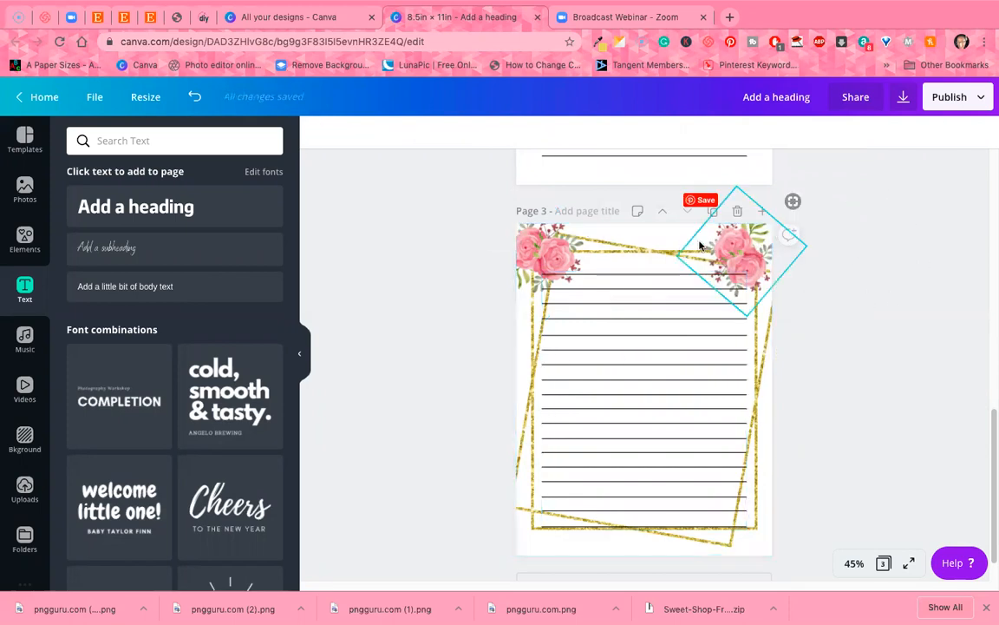
# Ungroup the block of ruled lines on page 3
pyautogui.click(573, 428)
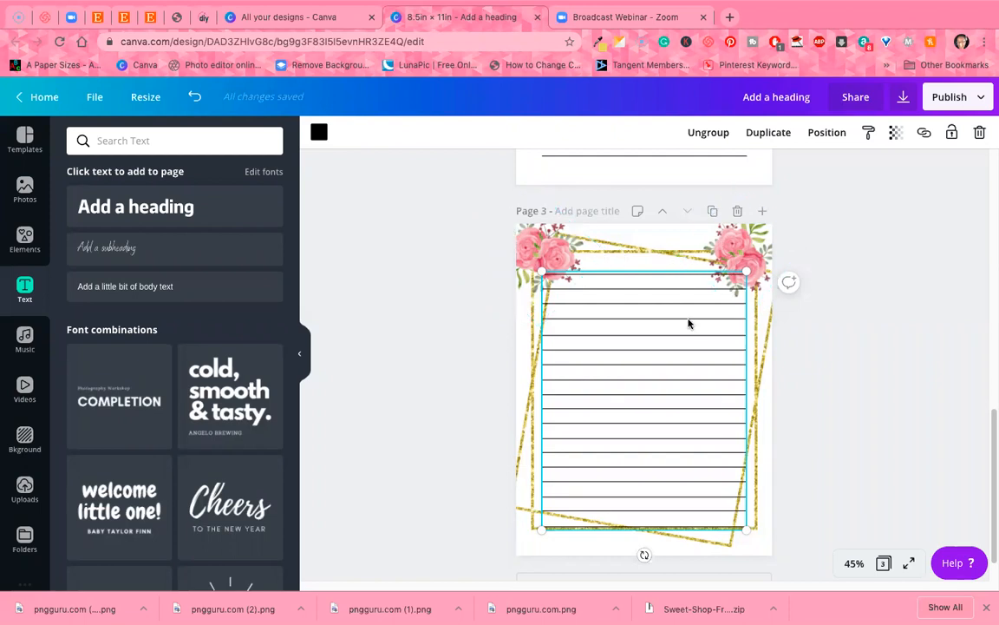
pyautogui.scroll(10, 688, 321)
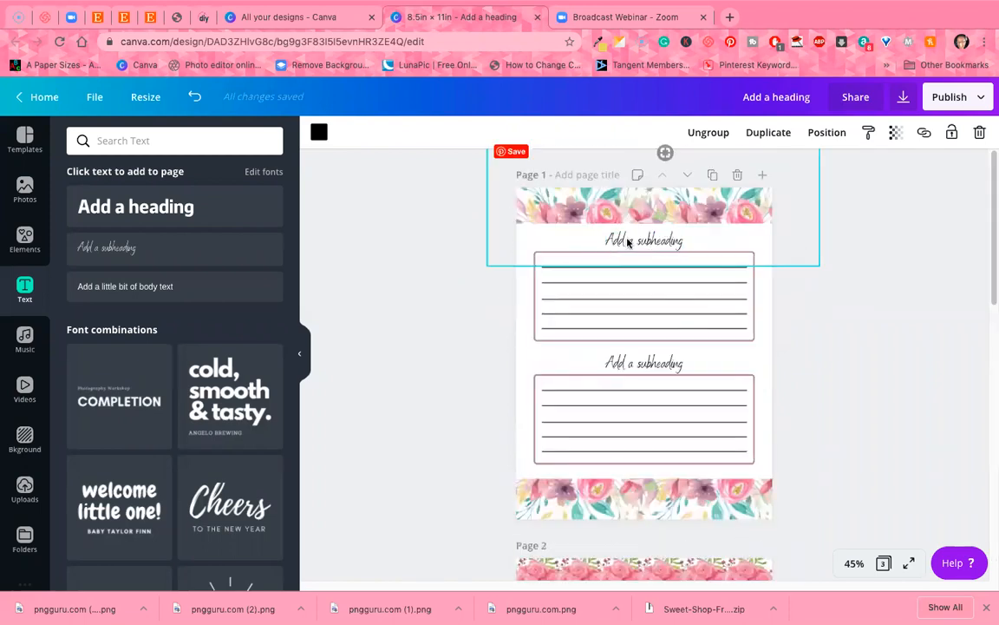
pyautogui.scroll(-6, 691, 372)
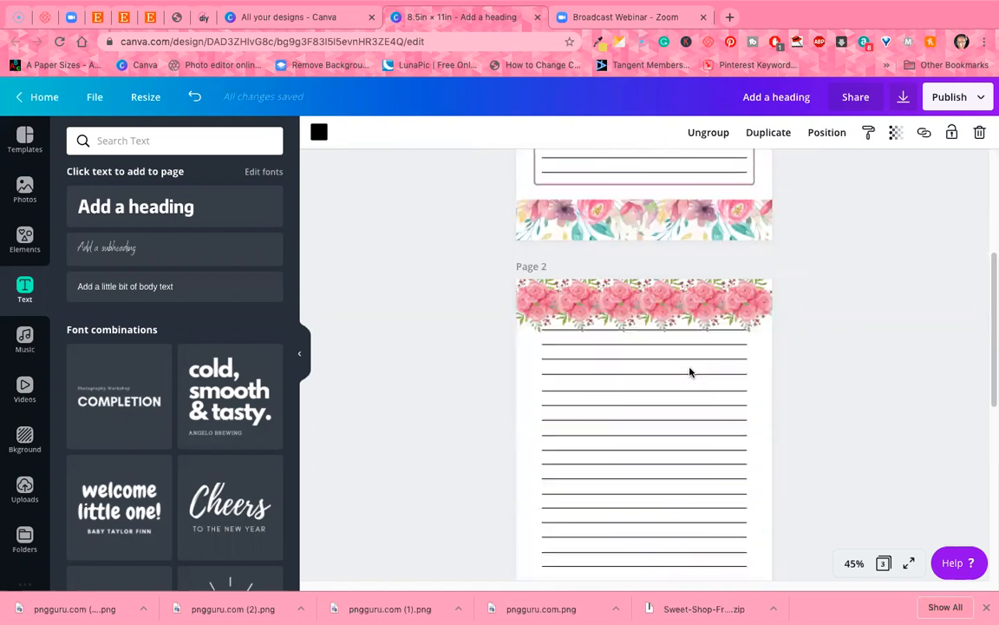
pyautogui.scroll(-3, 689, 372)
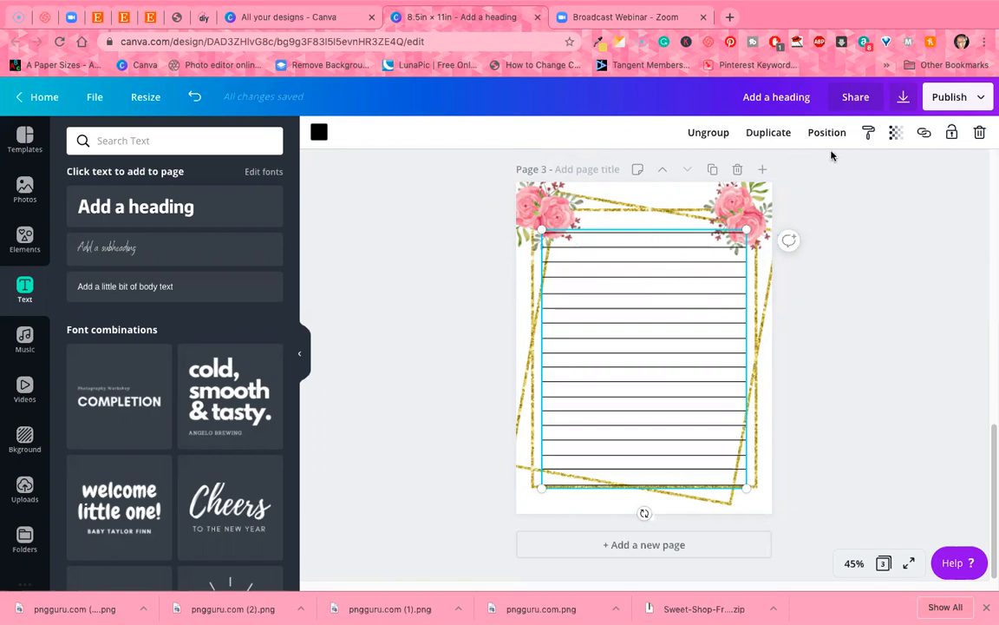
pyautogui.click(897, 280)
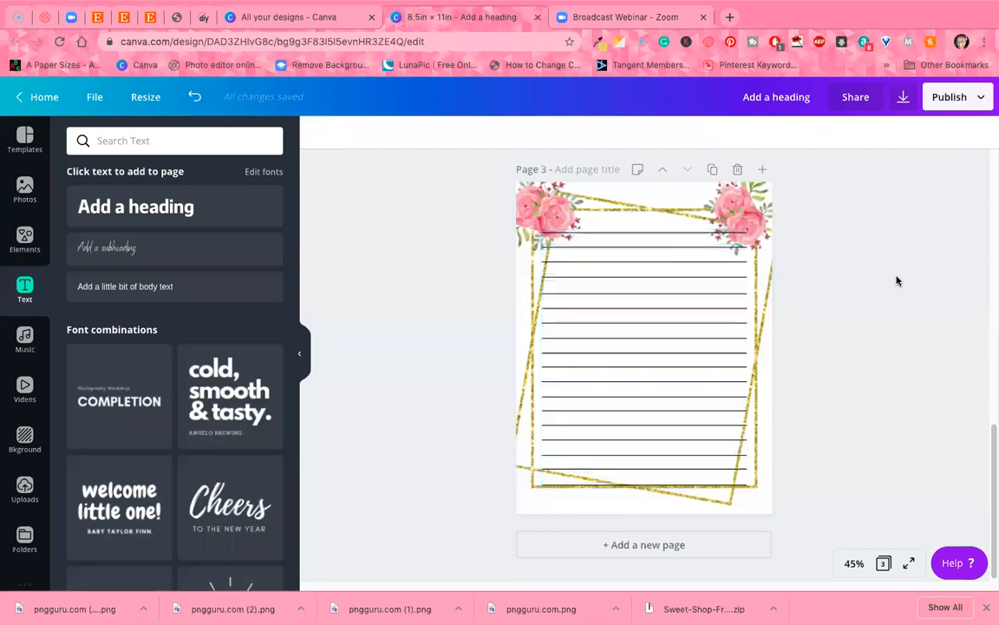
# Delete the top three ruled lines and the bottommost ruled line on page 3
pyautogui.click(610, 233)
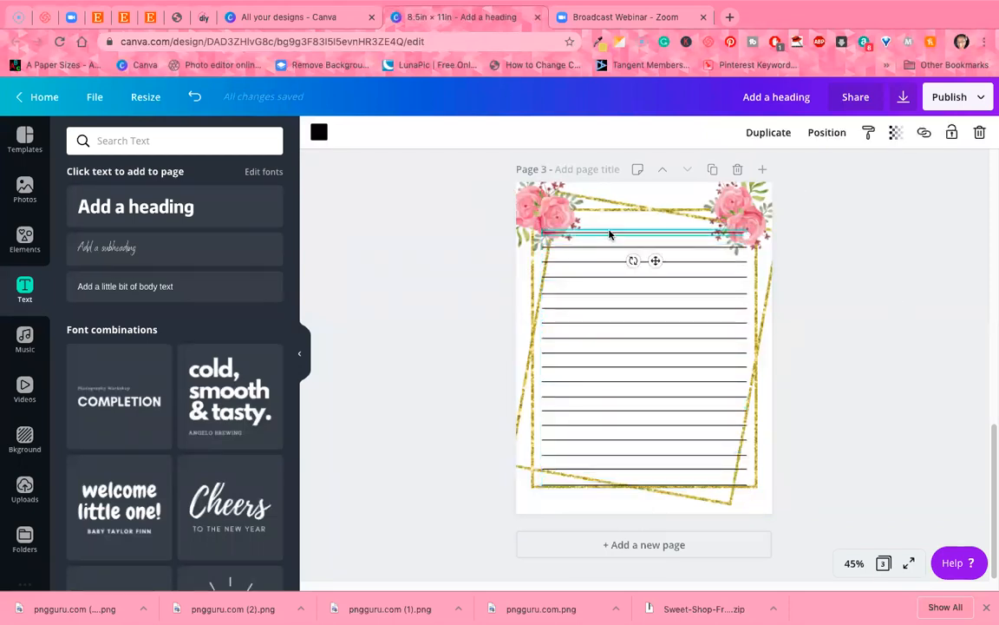
pyautogui.click(981, 136)
pyautogui.click(677, 248)
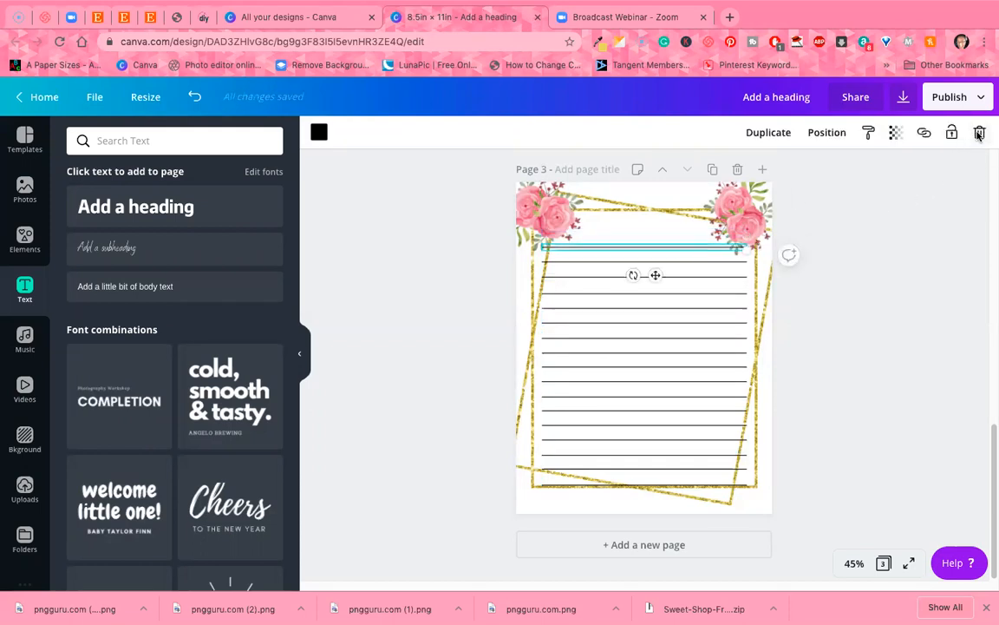
pyautogui.click(981, 132)
pyautogui.click(694, 259)
pyautogui.click(983, 134)
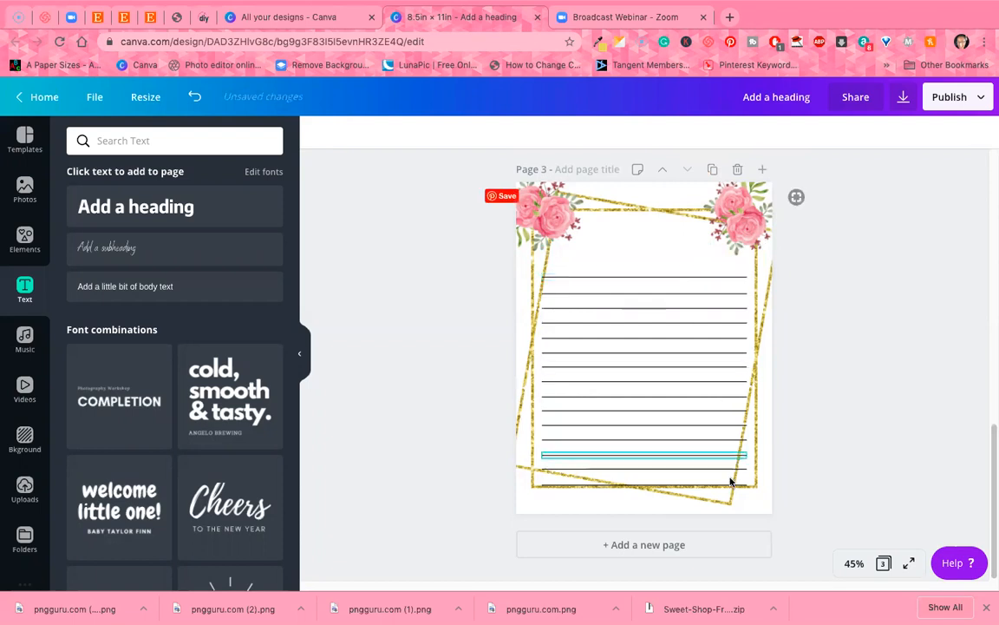
pyautogui.click(664, 482)
pyautogui.click(978, 133)
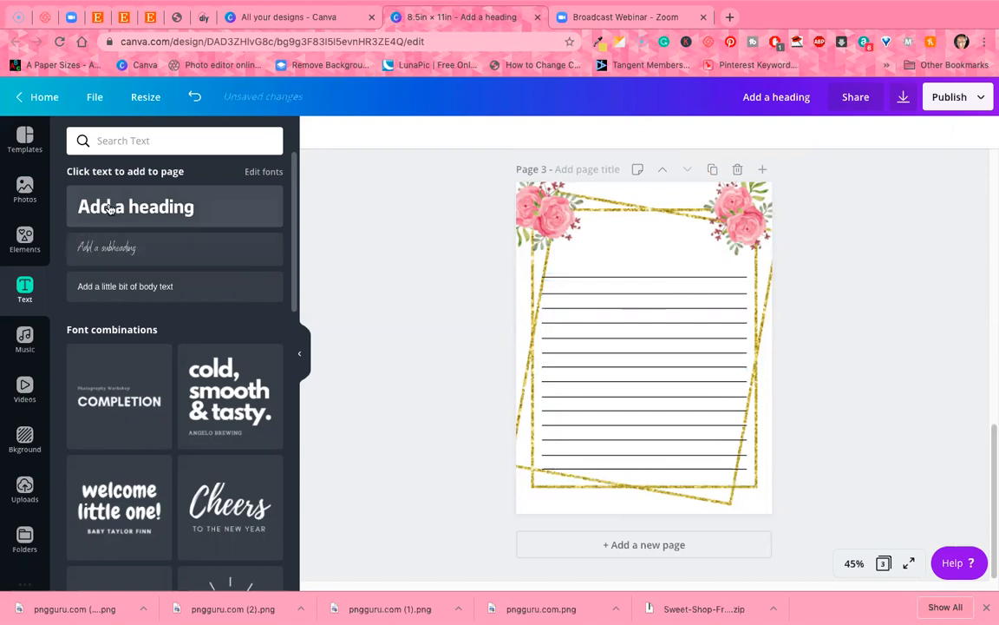
# Add a heading to page 3, enlarge it to size 39.4, and center it above the ruled lines between the rose clusters
pyautogui.click(110, 208)
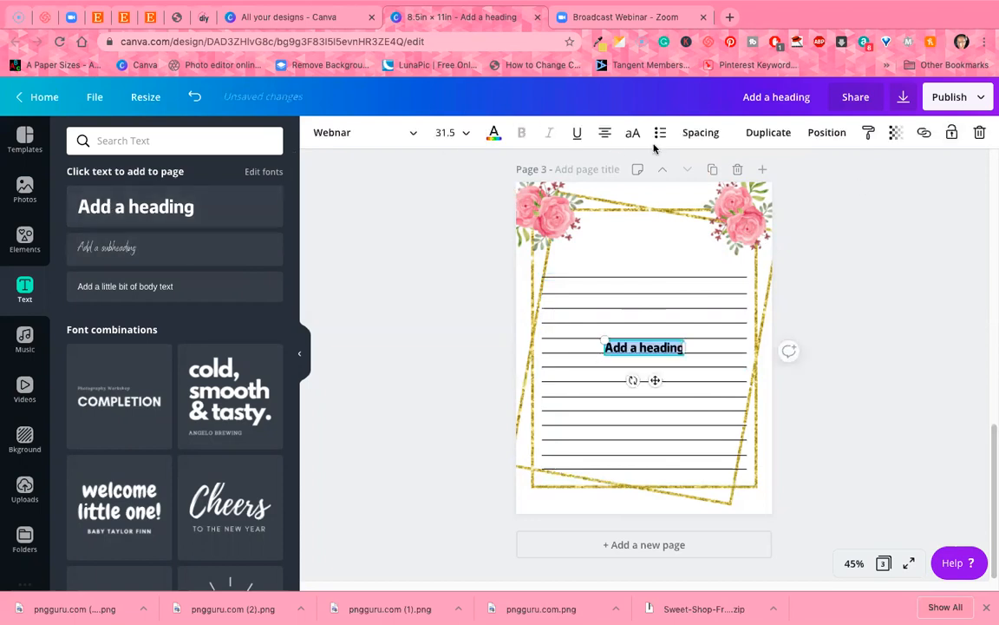
pyautogui.moveTo(655, 380); pyautogui.dragTo(659, 275)
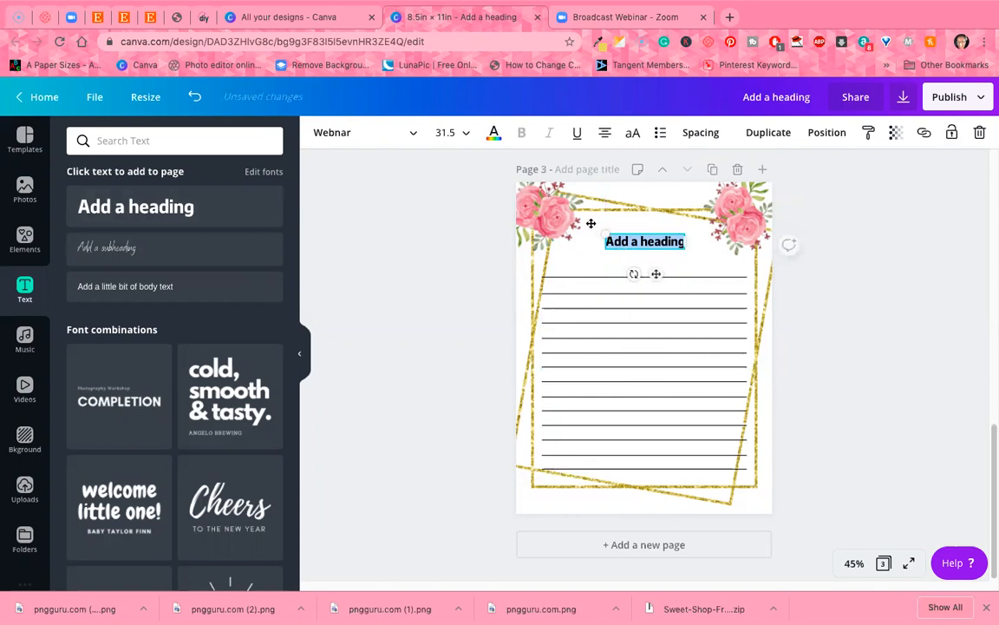
pyautogui.moveTo(606, 234); pyautogui.dragTo(585, 227)
pyautogui.click(794, 279)
pyautogui.moveTo(647, 240); pyautogui.dragTo(655, 245)
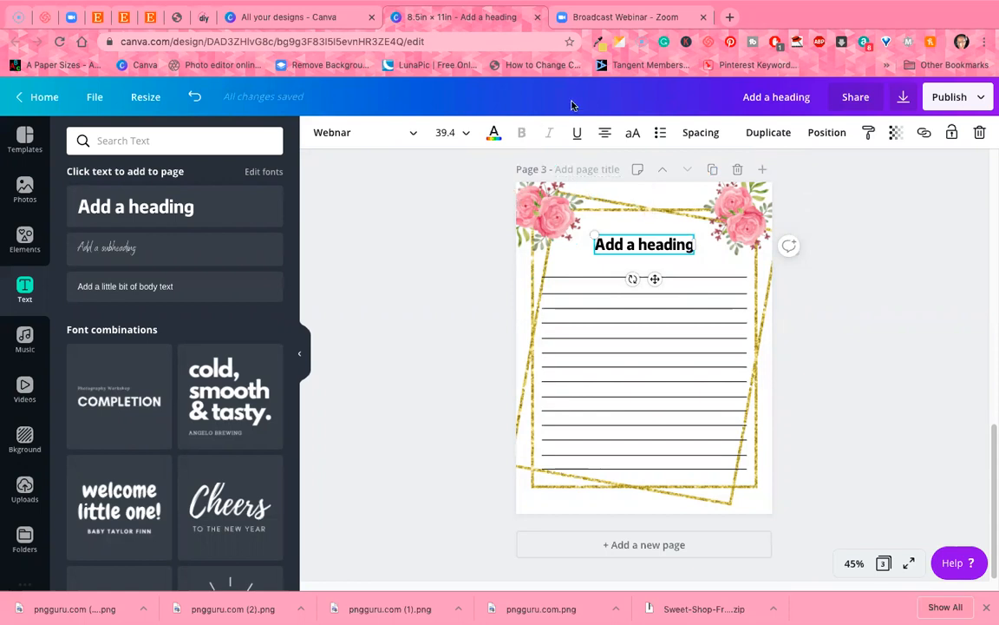
# Look through the thumbnails of all saved designs for journal and planner template examples
pyautogui.click(318, 25)
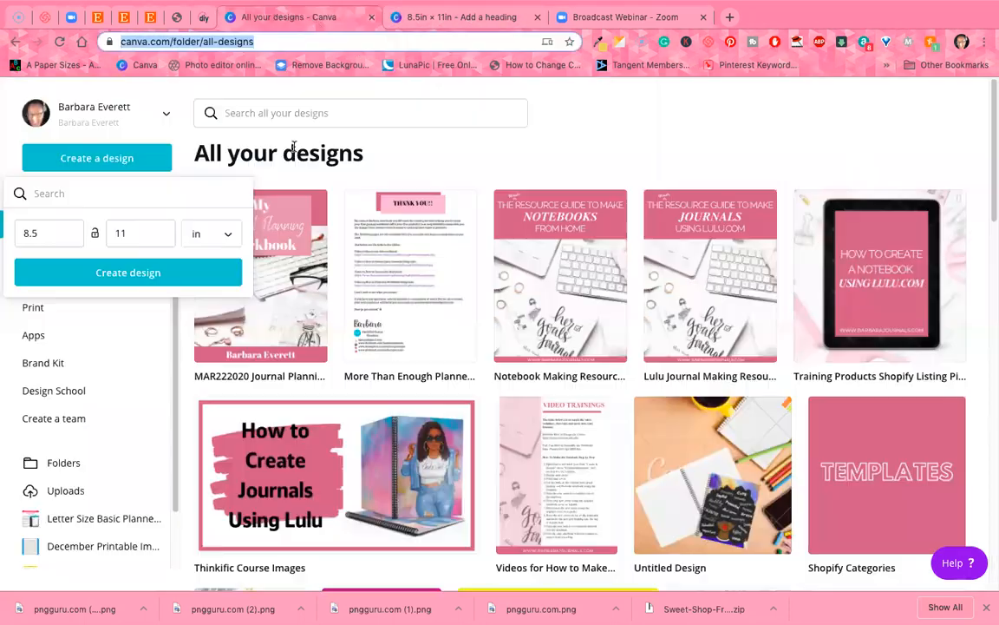
pyautogui.scroll(-1, 664, 258)
pyautogui.scroll(-4, 663, 258)
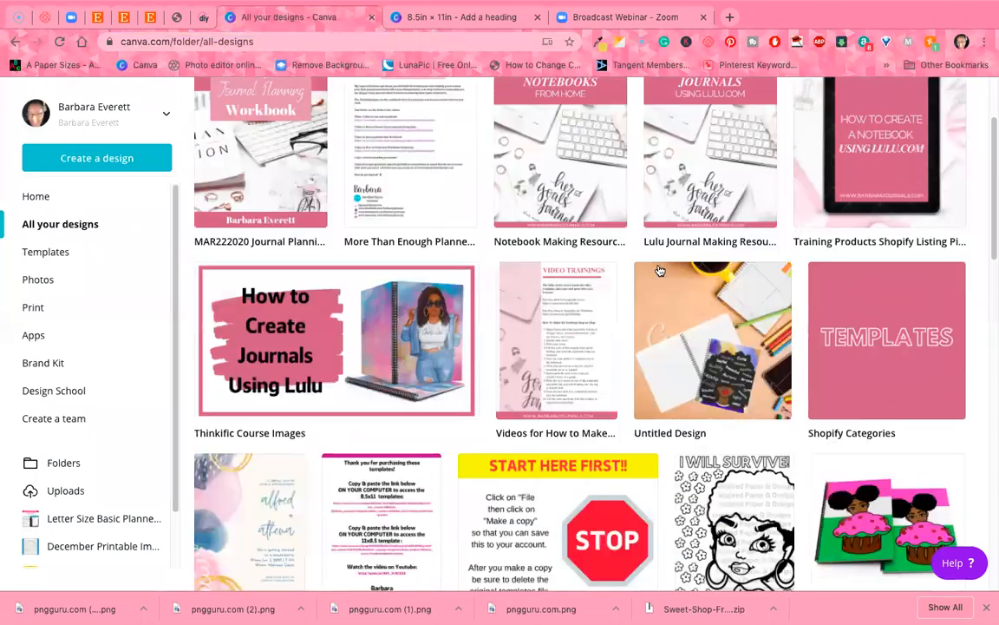
pyautogui.scroll(-7, 643, 284)
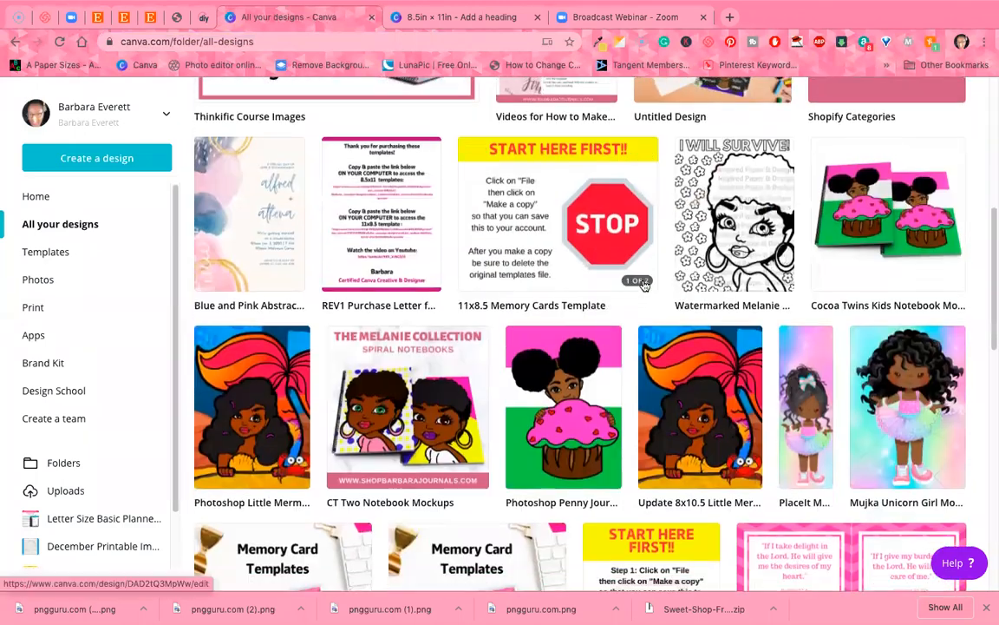
pyautogui.scroll(-3, 644, 285)
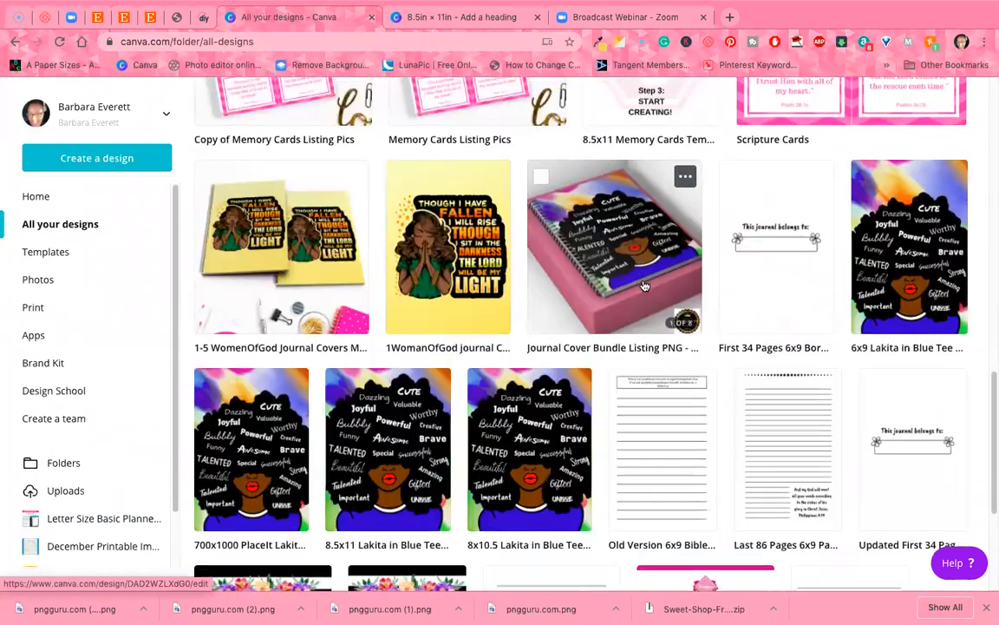
pyautogui.scroll(5, 122, 438)
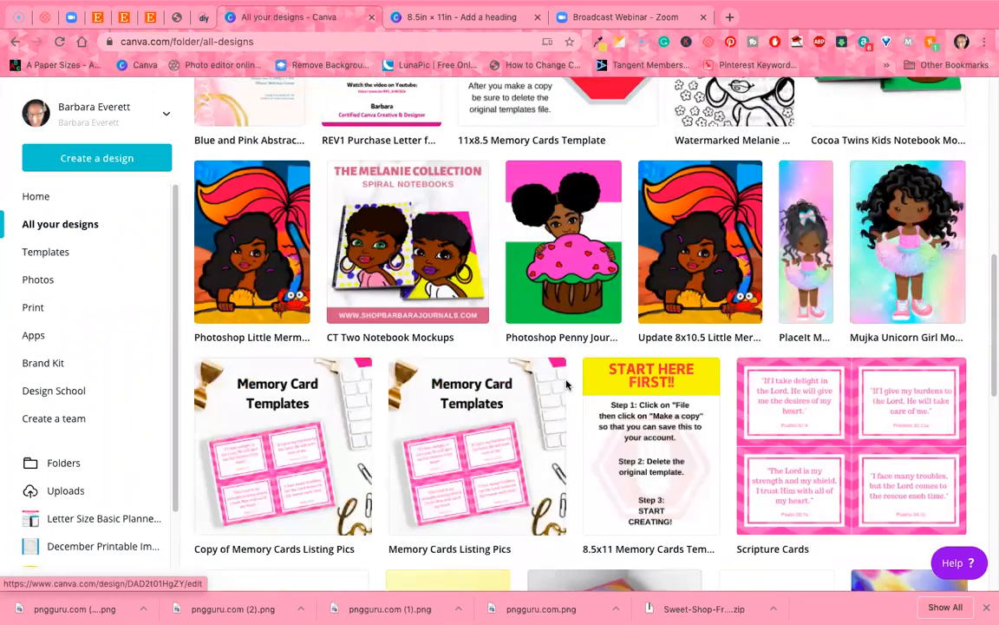
pyautogui.scroll(-2, 125, 490)
# Open the original 8.5x11 Basic Canva Journal Templates from the Canva Templates folder and display its pages as a grid
pyautogui.click(62, 514)
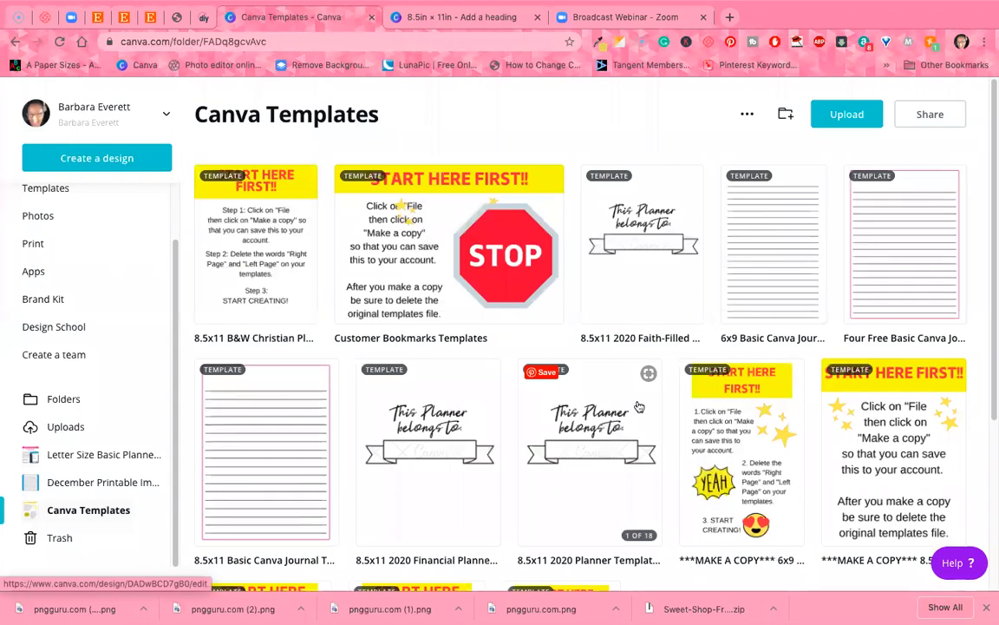
pyautogui.scroll(-1, 706, 400)
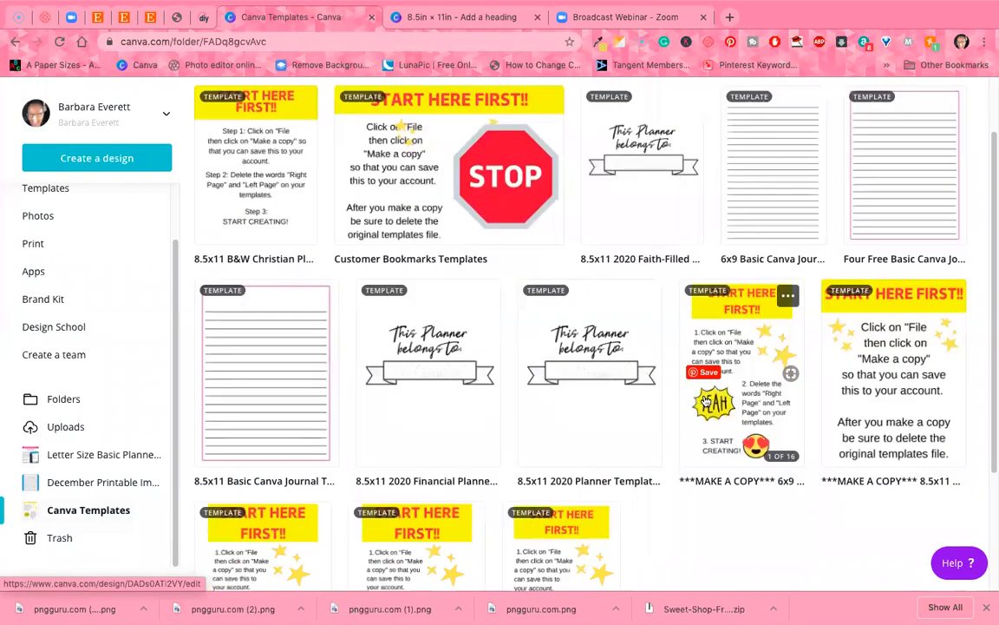
pyautogui.click(263, 430)
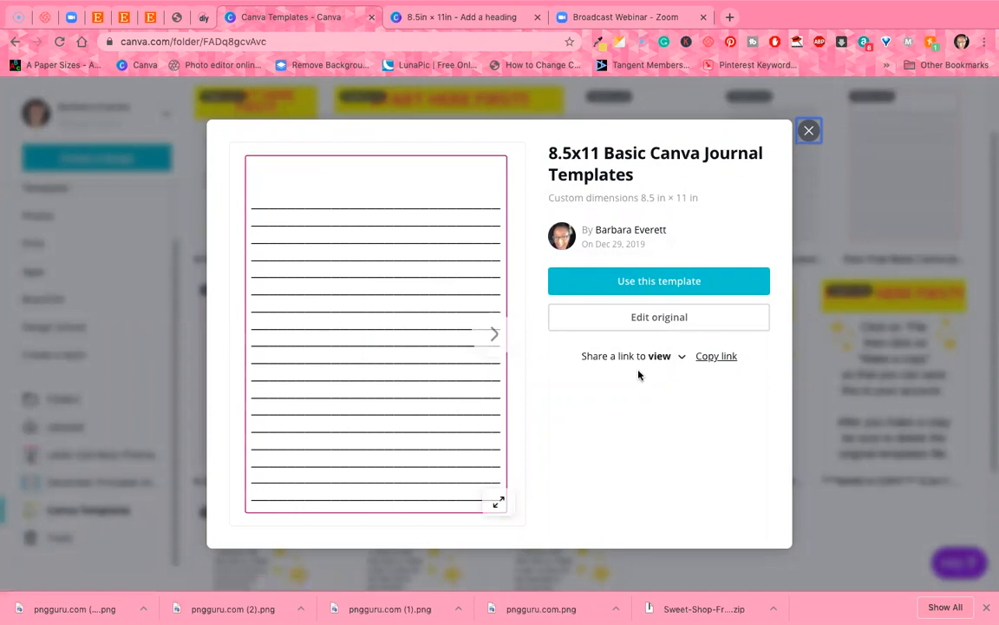
pyautogui.click(685, 319)
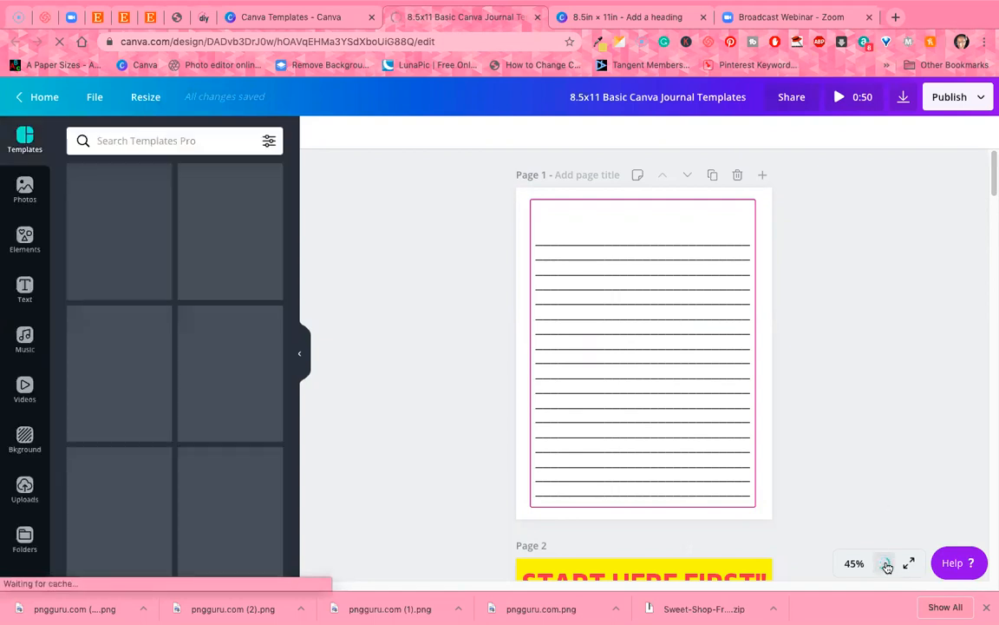
pyautogui.click(887, 566)
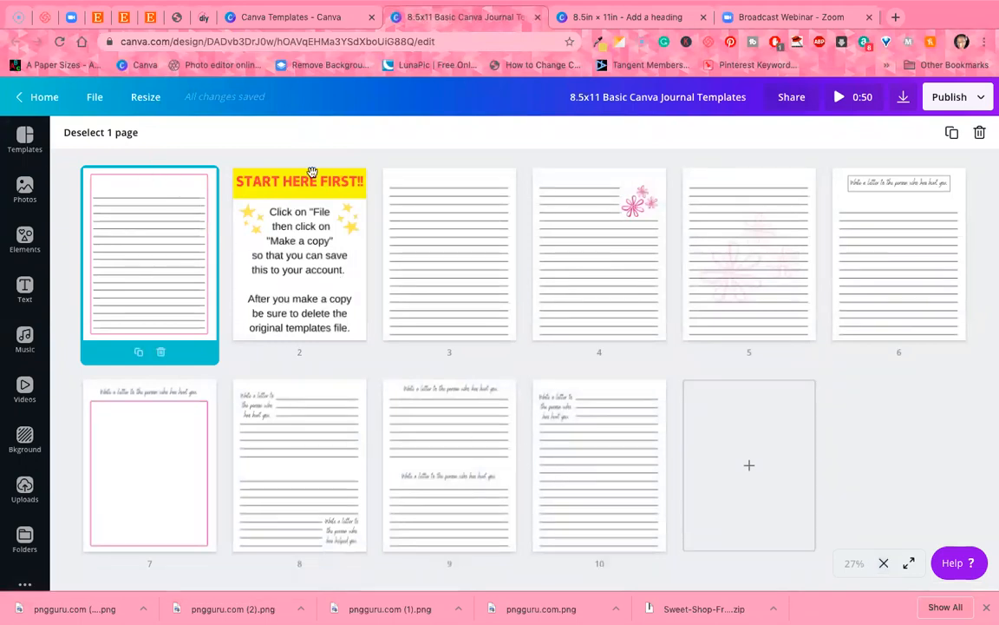
# Compare the three floral journal pages with the layouts in the 8.5x11 Basic Canva Journal Templates, and show the journal pages as a grid
pyautogui.click(599, 17)
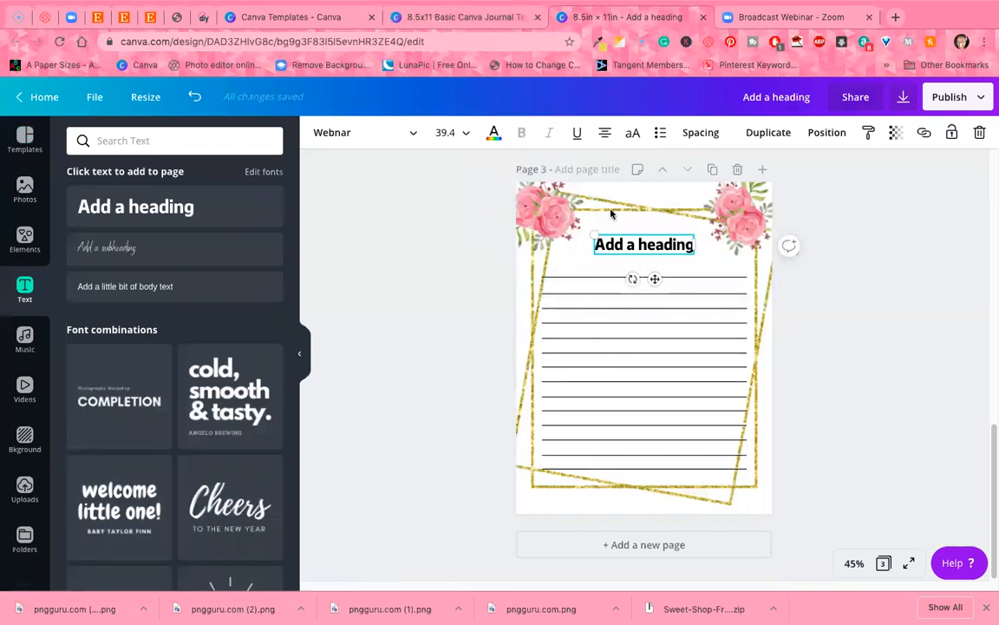
pyautogui.scroll(10, 773, 346)
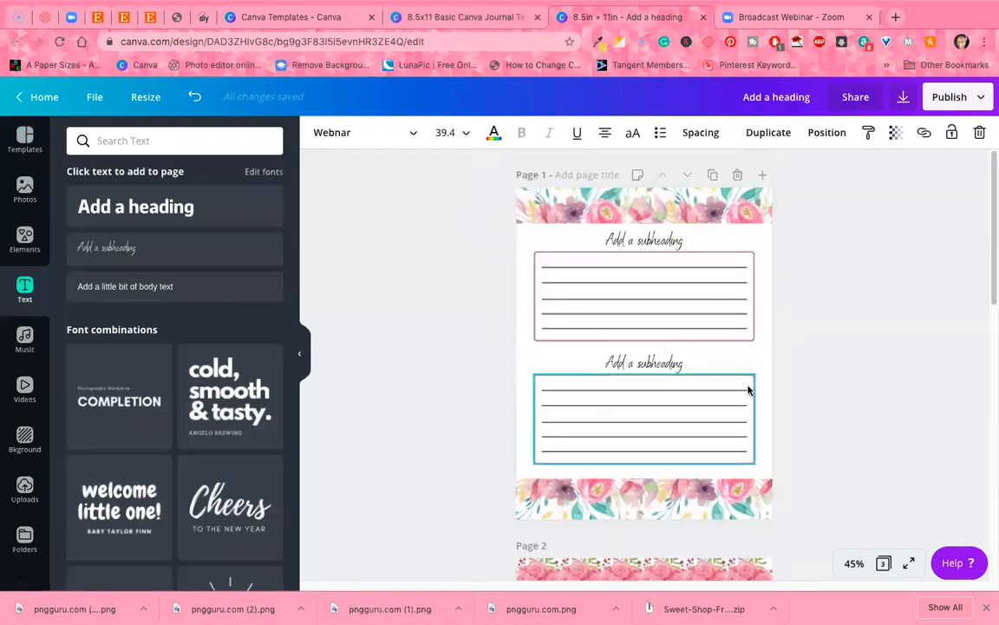
pyautogui.scroll(-10, 717, 425)
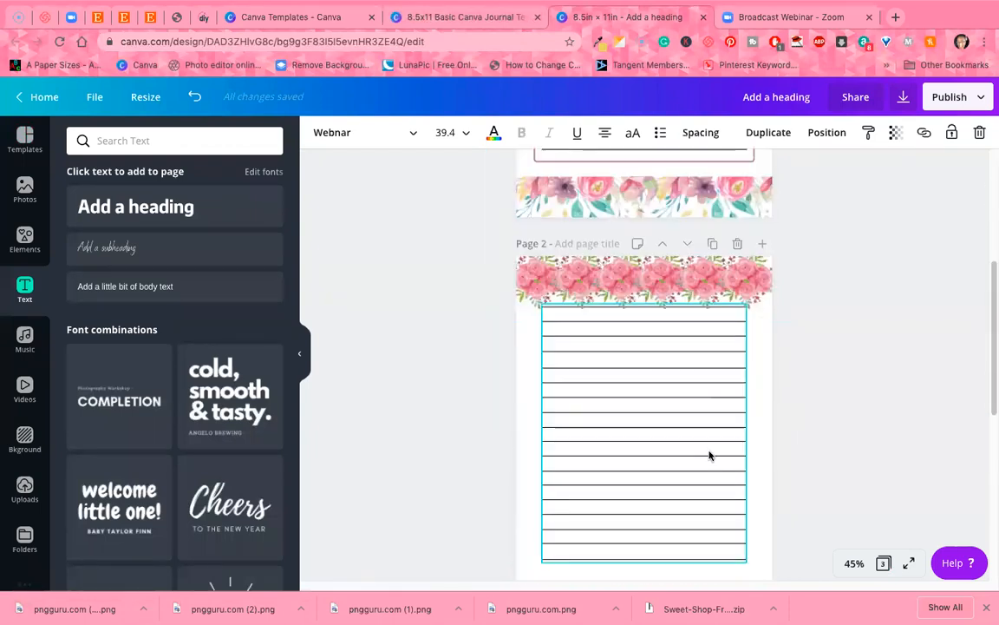
pyautogui.scroll(10, 655, 363)
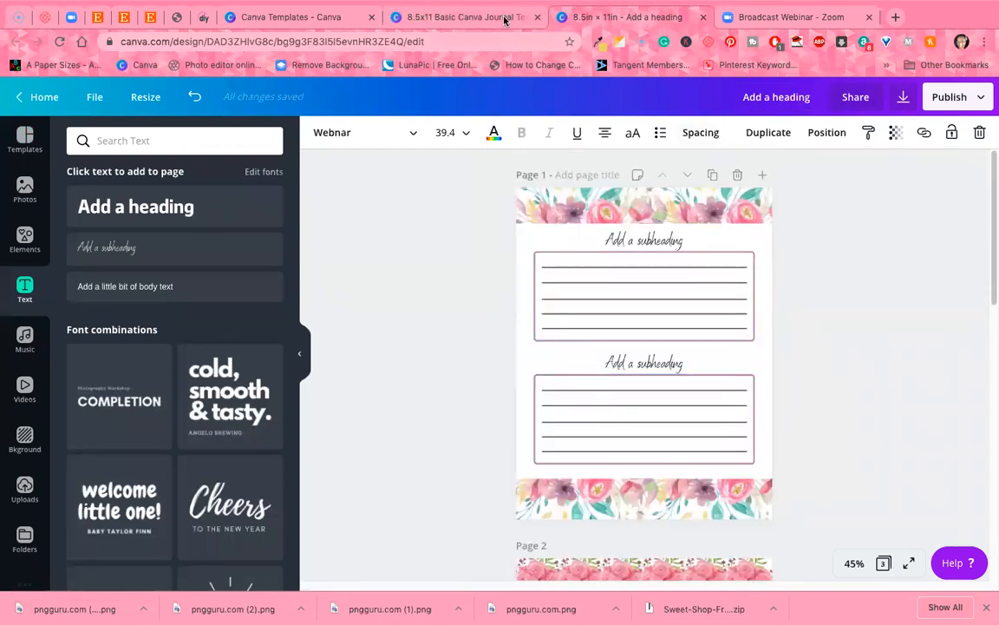
pyautogui.click(458, 17)
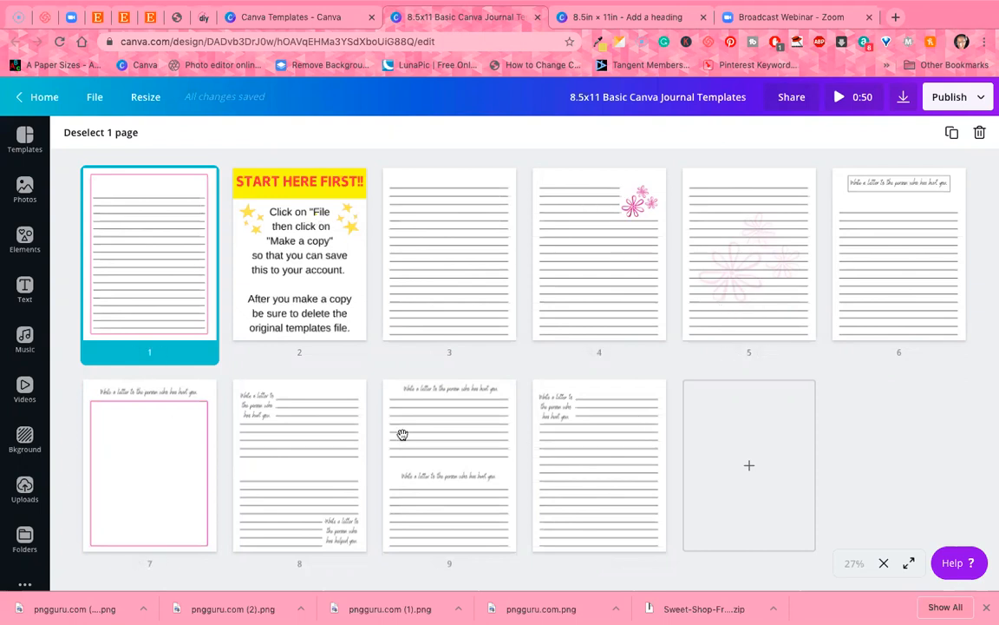
pyautogui.click(555, 16)
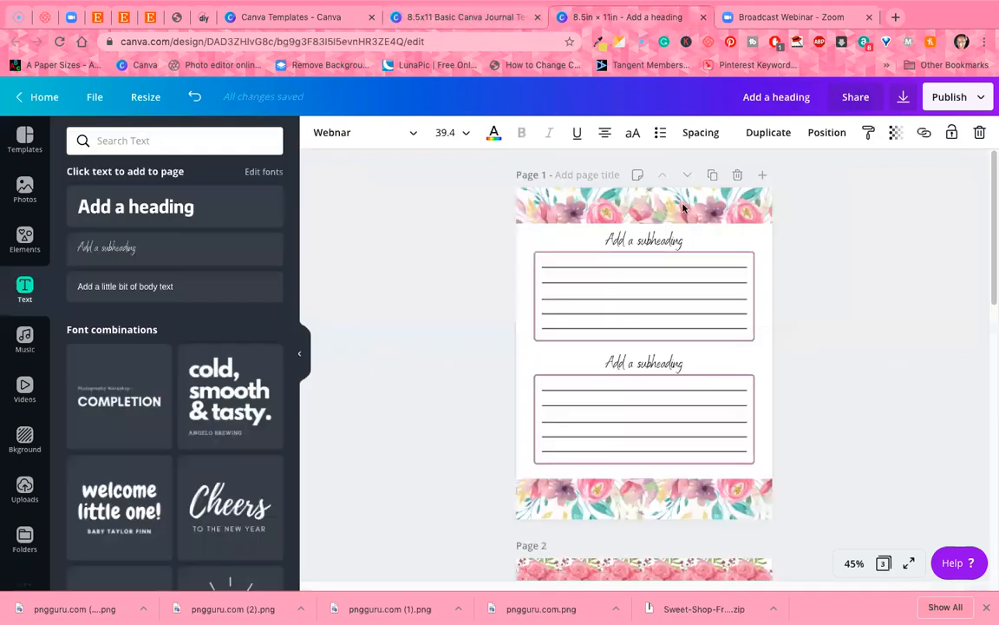
pyautogui.scroll(-5, 761, 347)
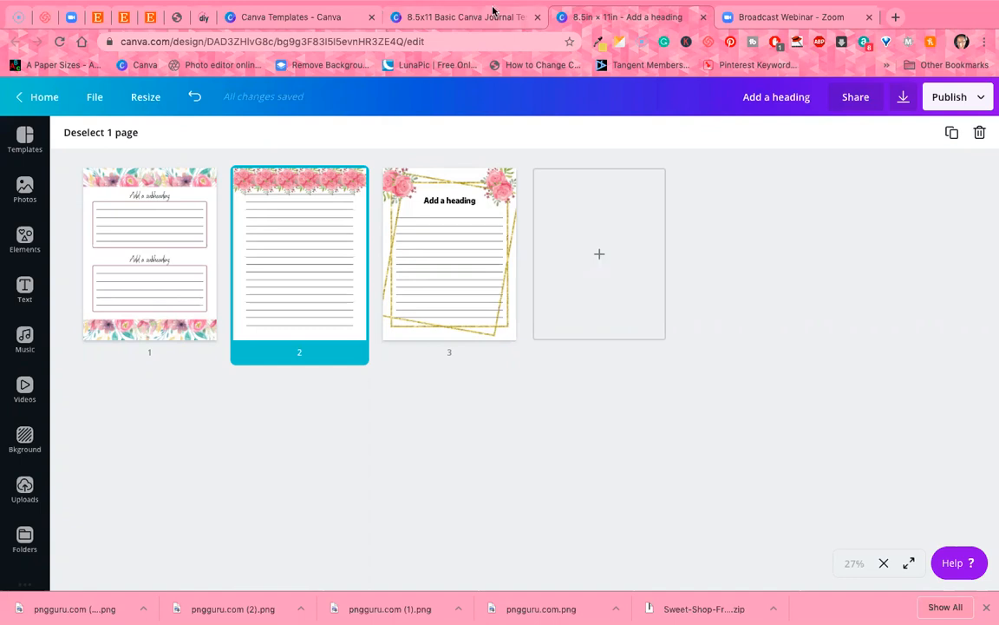
# Return to the Canva Templates folder, look through its templates, and open the preview of 8.5x11 2020 Faith-Filled Planner Templates
pyautogui.click(438, 16)
pyautogui.click(343, 24)
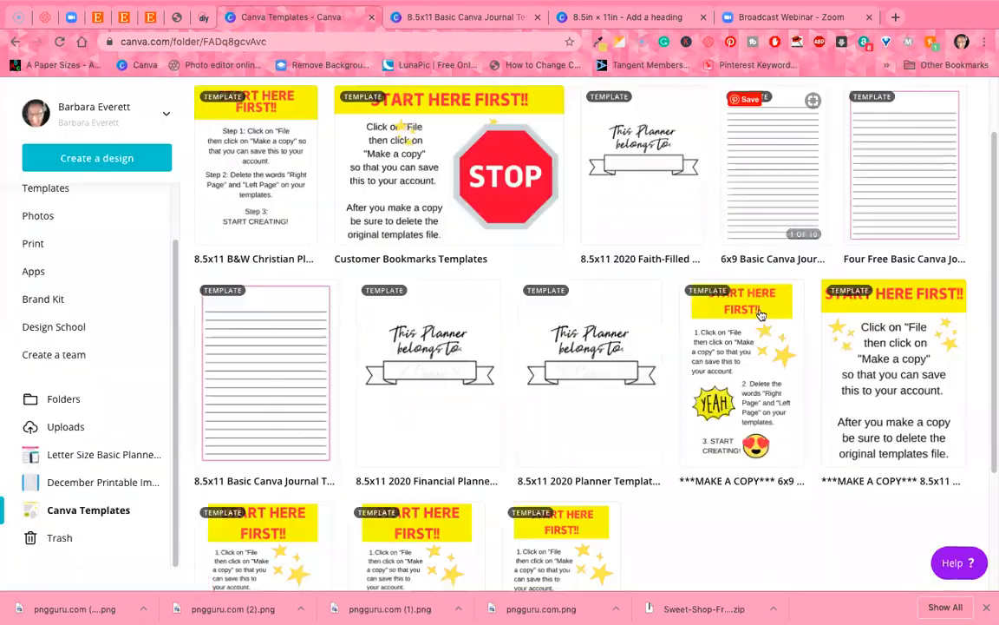
pyautogui.click(806, 131)
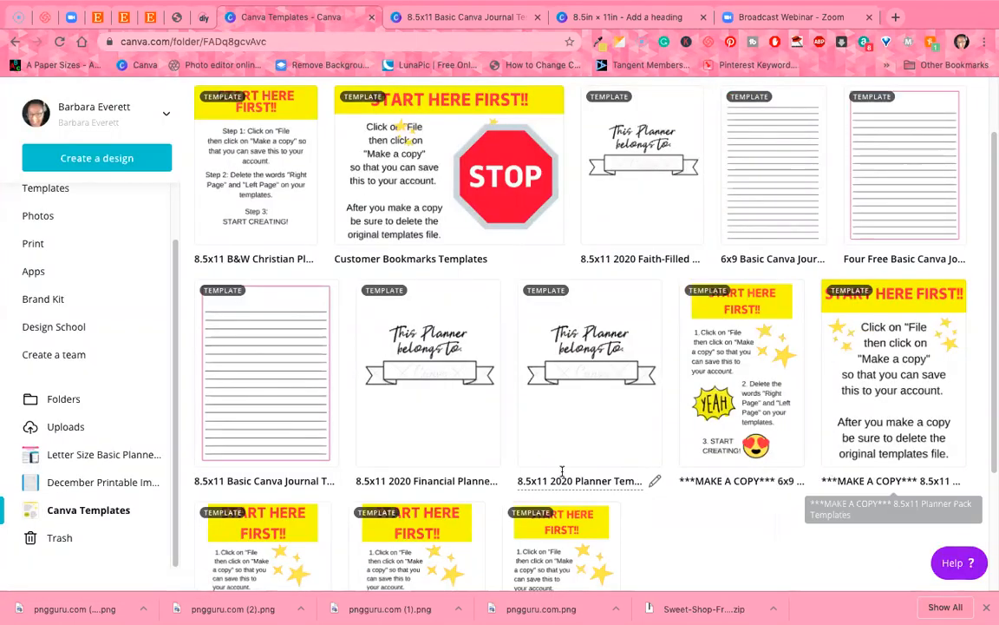
pyautogui.scroll(-2, 564, 473)
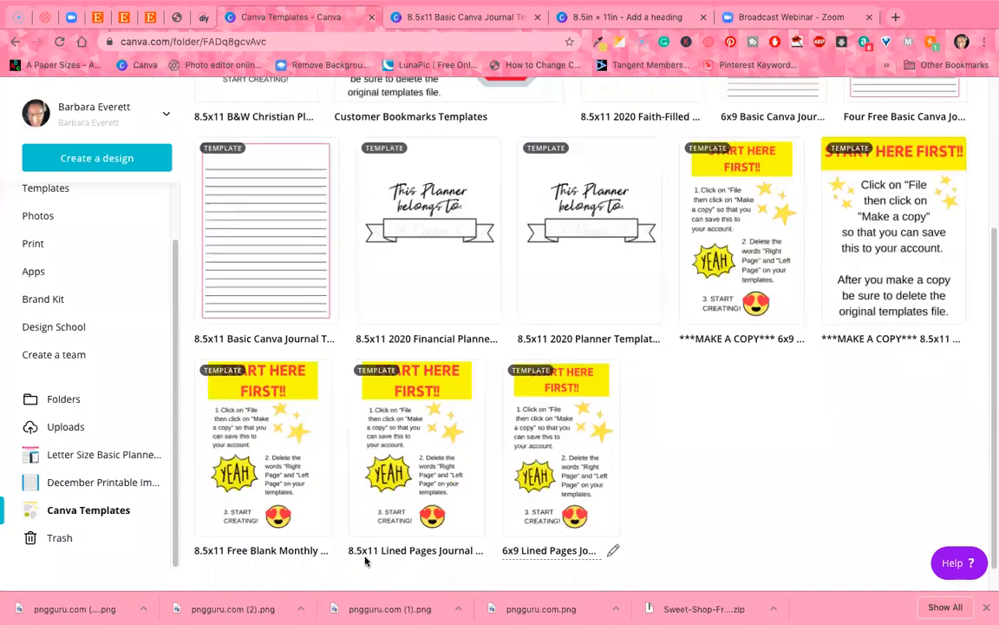
pyautogui.scroll(1, 347, 525)
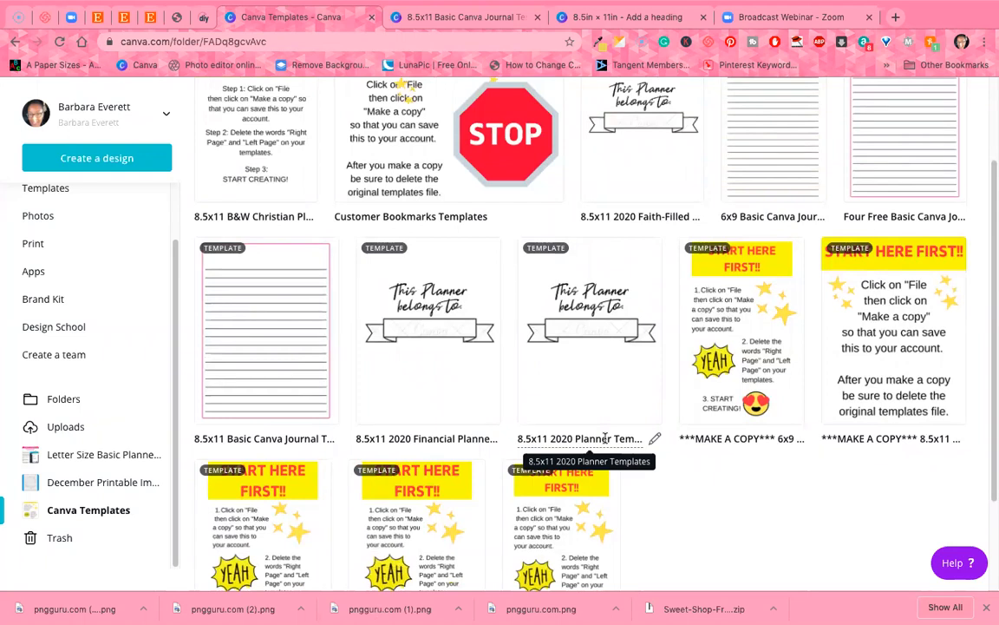
pyautogui.scroll(1, 607, 423)
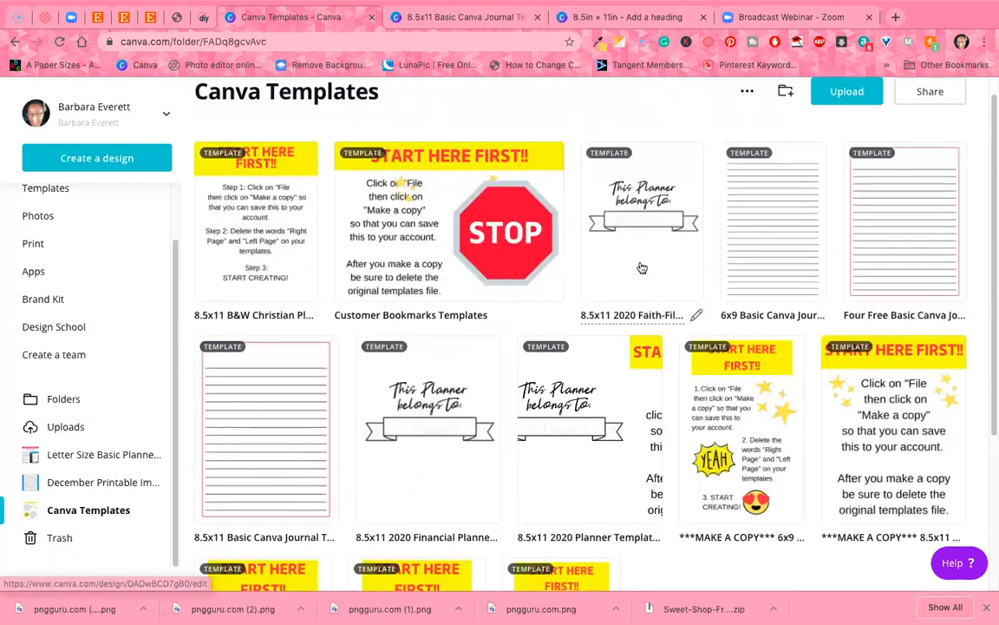
pyautogui.click(642, 265)
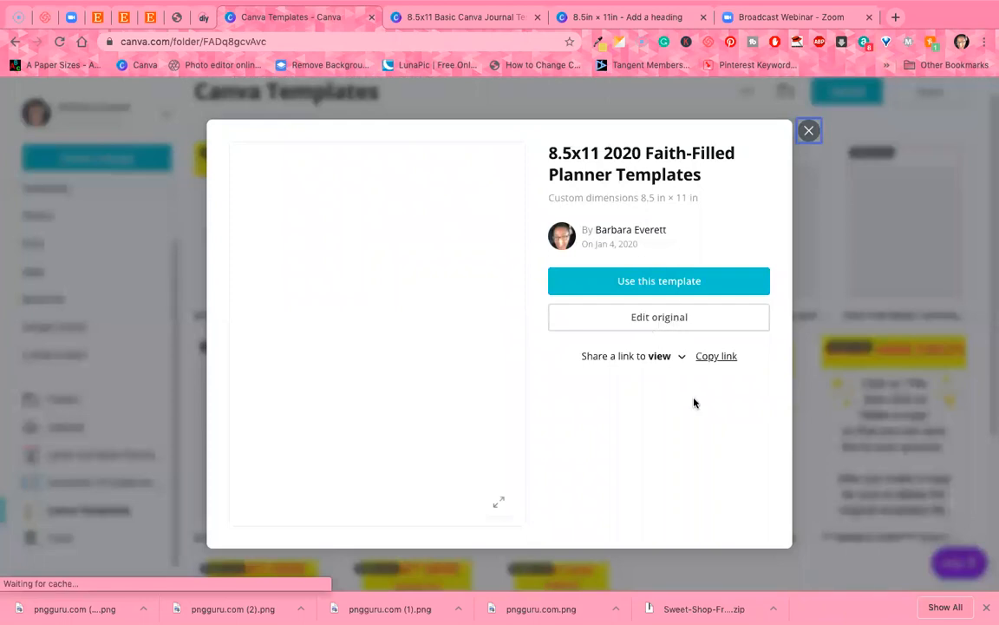
# Create a new design from the 8.5x11 2020 Faith-Filled Planner Templates and look through all its page layouts
pyautogui.click(643, 282)
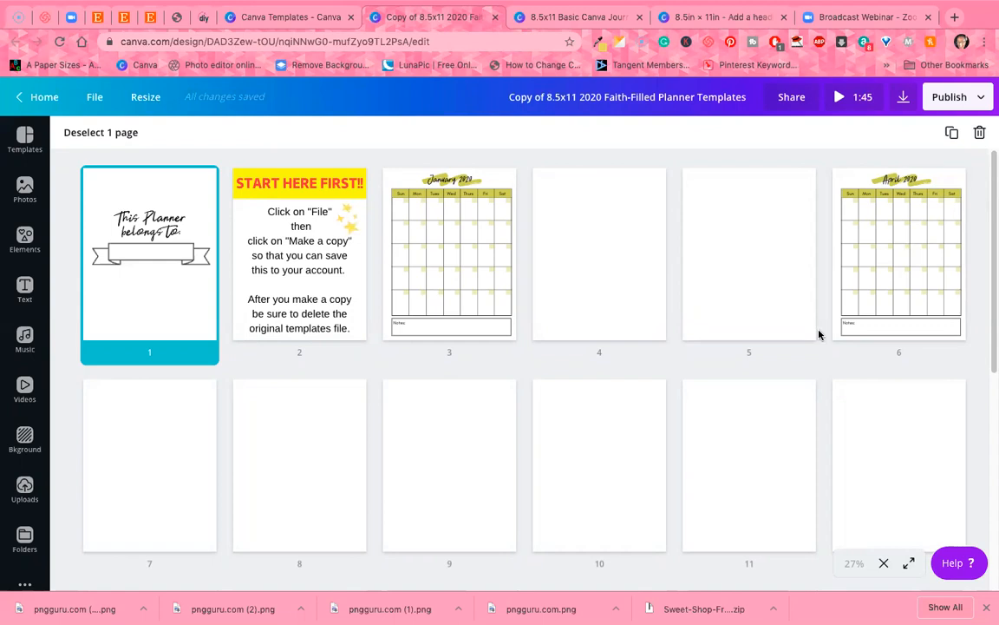
pyautogui.scroll(-5, 820, 334)
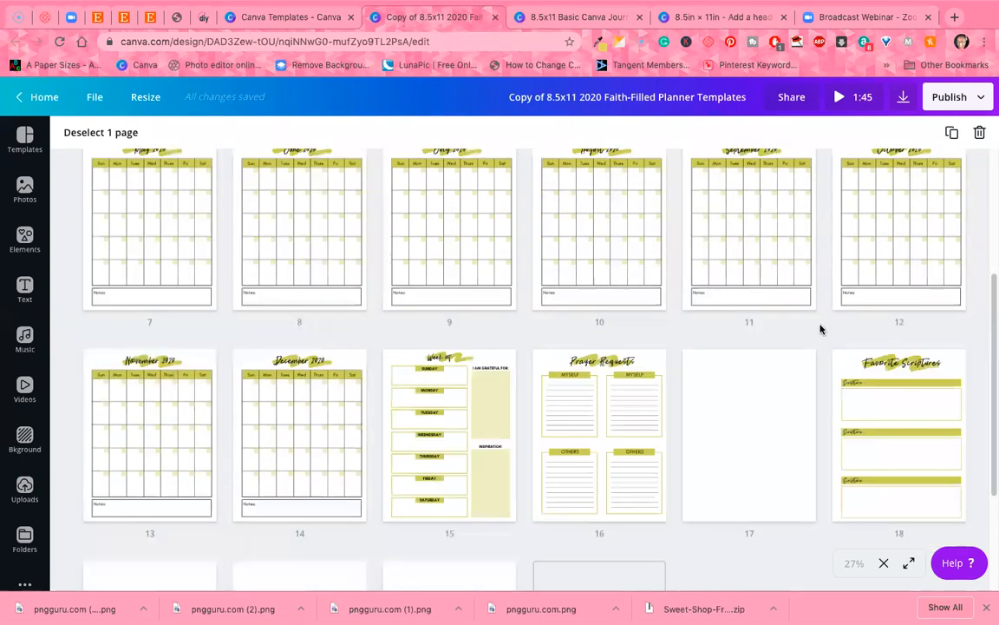
pyautogui.scroll(-1, 827, 292)
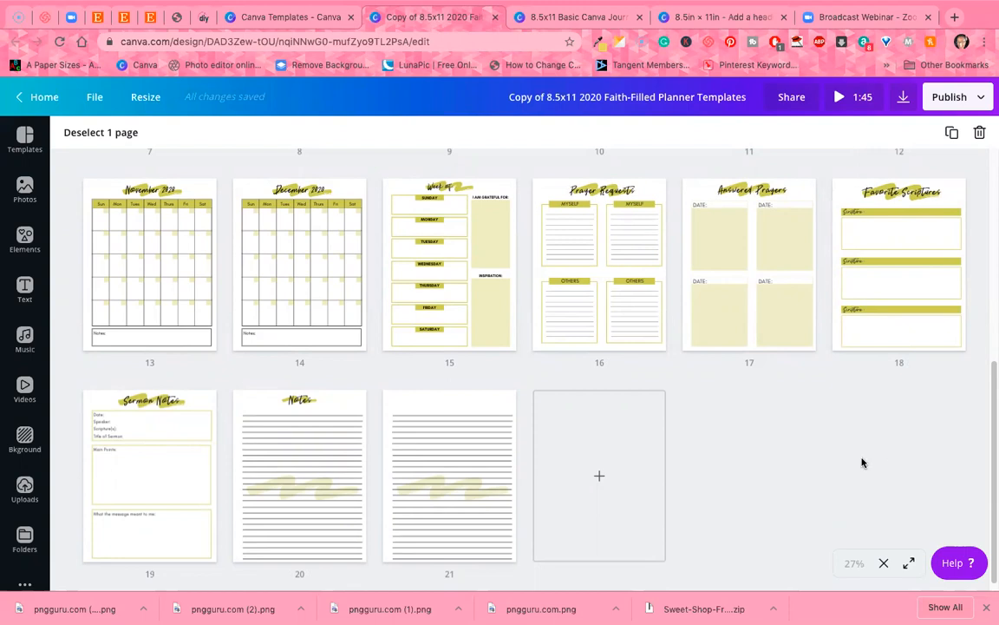
pyautogui.scroll(3, 874, 483)
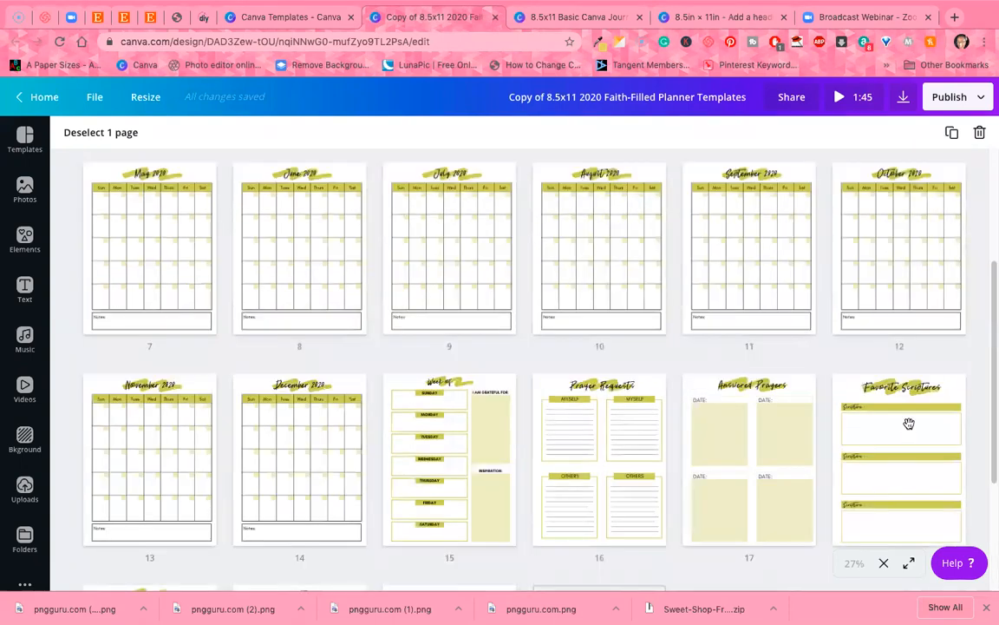
pyautogui.scroll(-3, 906, 434)
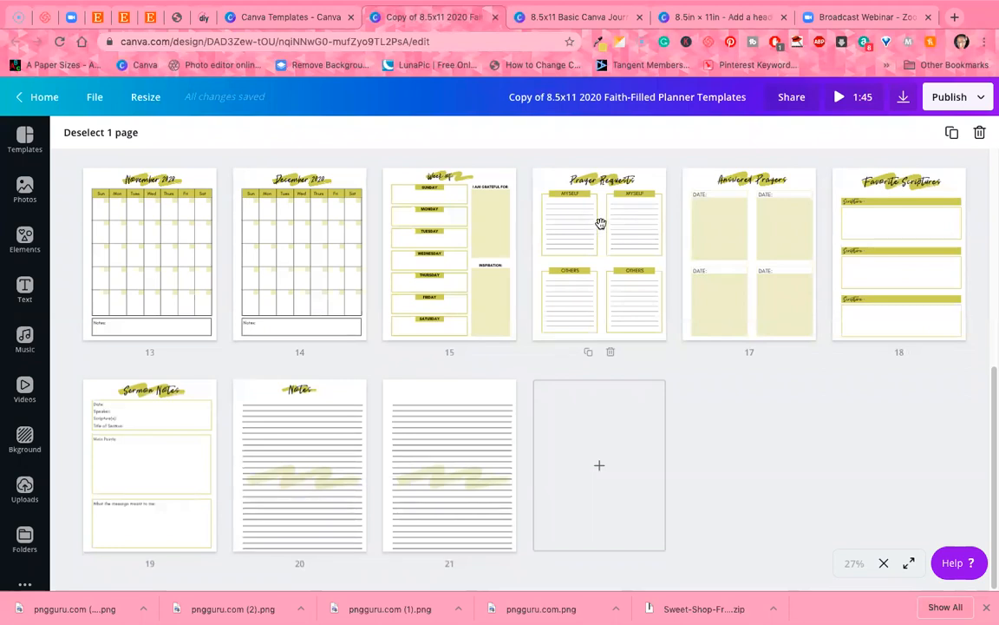
# Compare the three floral journal pages with the prayer, scripture, and notes layouts in the Faith-Filled Planner copy, ending on the journal pages
pyautogui.click(531, 16)
pyautogui.click(683, 17)
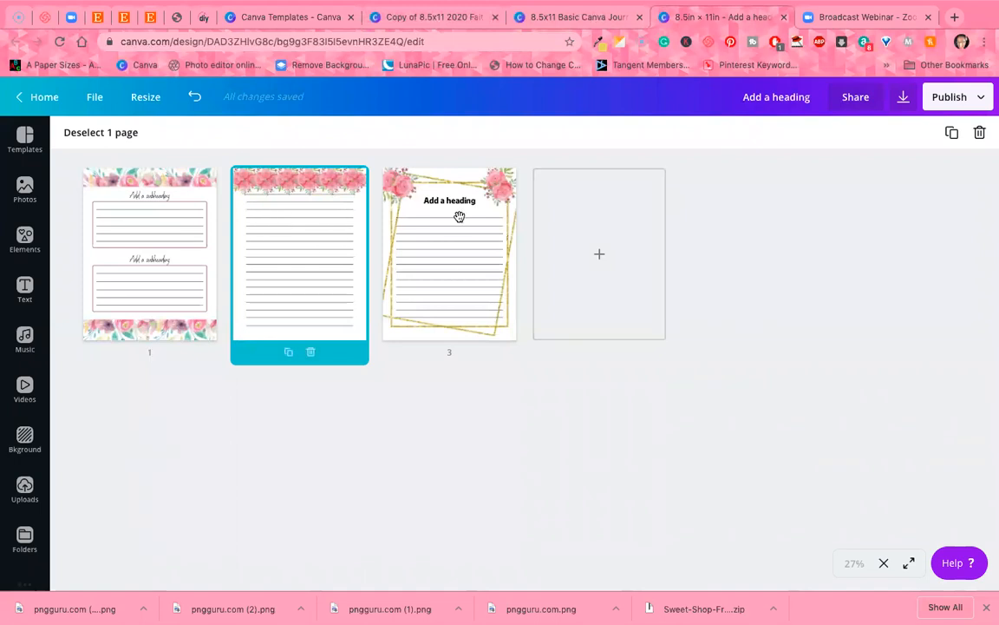
pyautogui.click(581, 16)
pyautogui.click(467, 19)
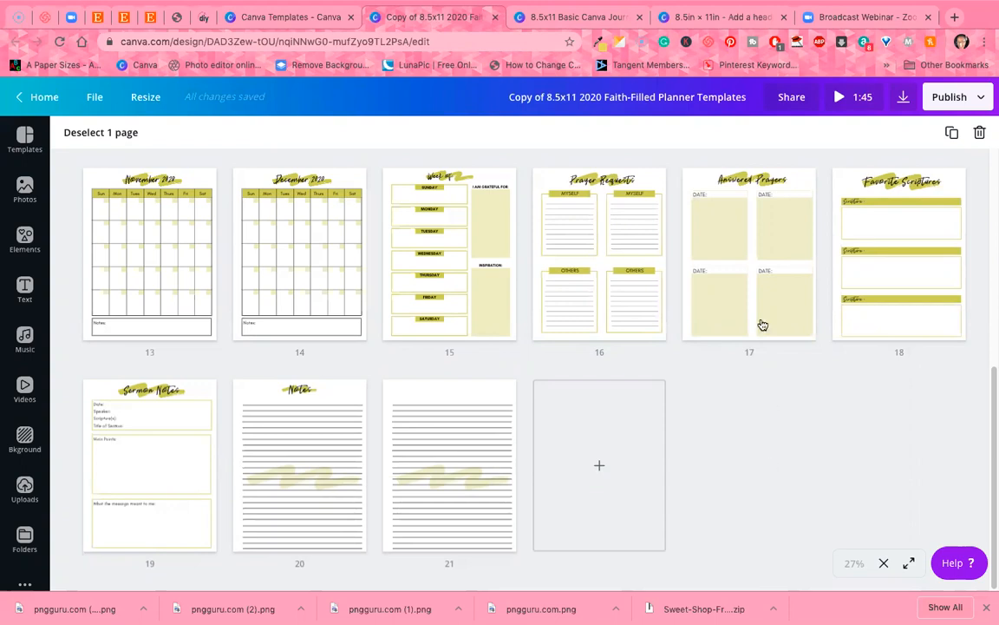
pyautogui.click(722, 17)
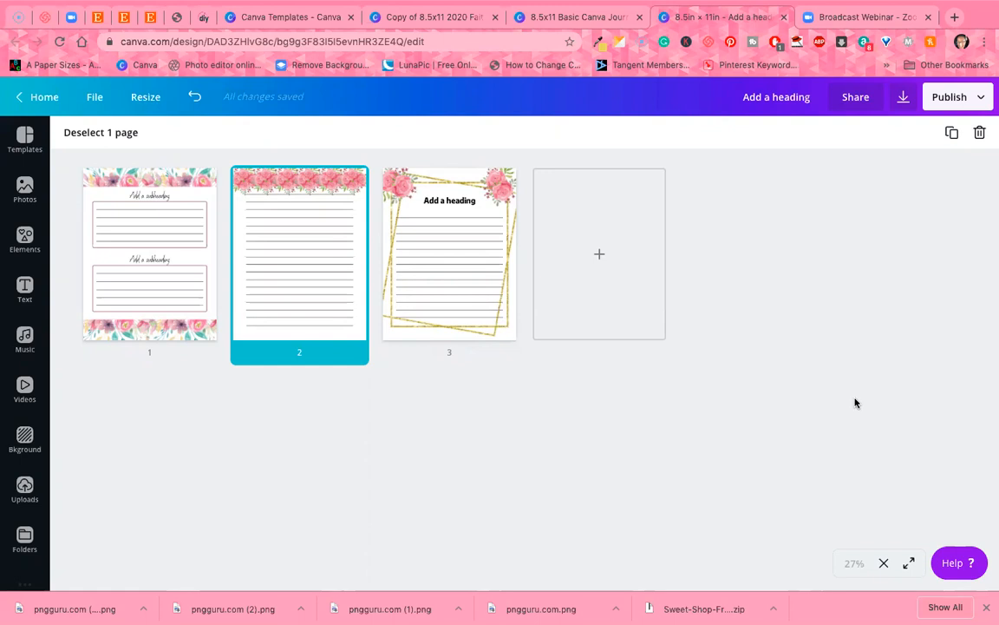
# Close the grid view of the floral journal design and examine its custom-size resize options without applying a new size
pyautogui.click(883, 565)
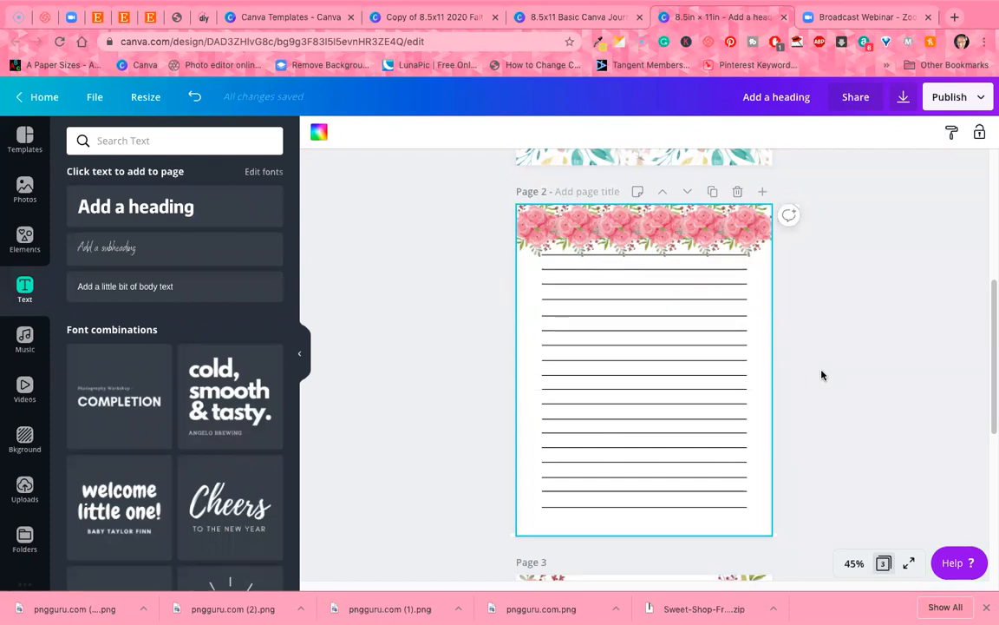
pyautogui.click(413, 275)
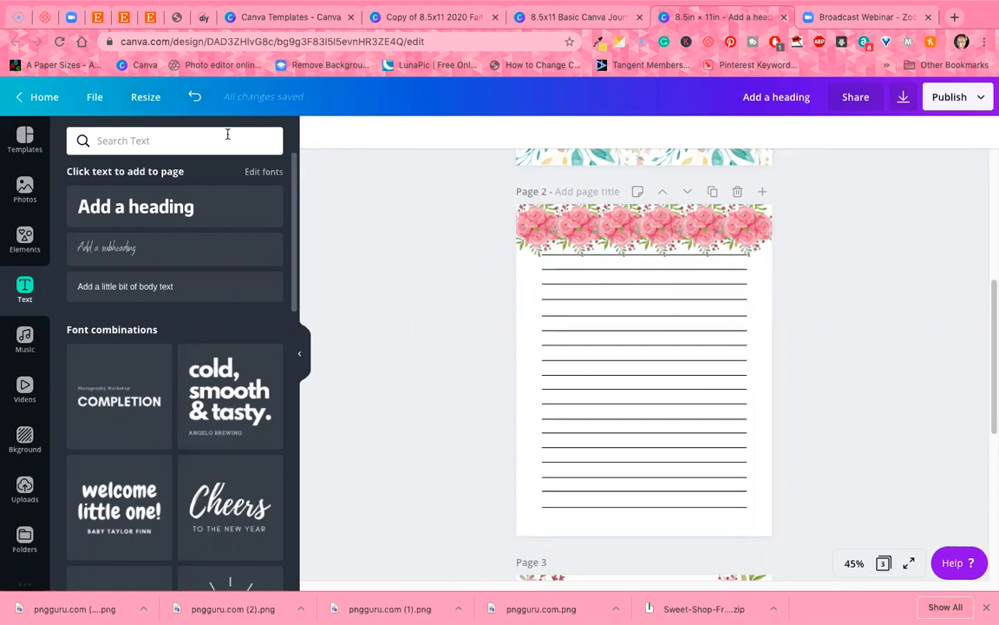
pyautogui.click(139, 96)
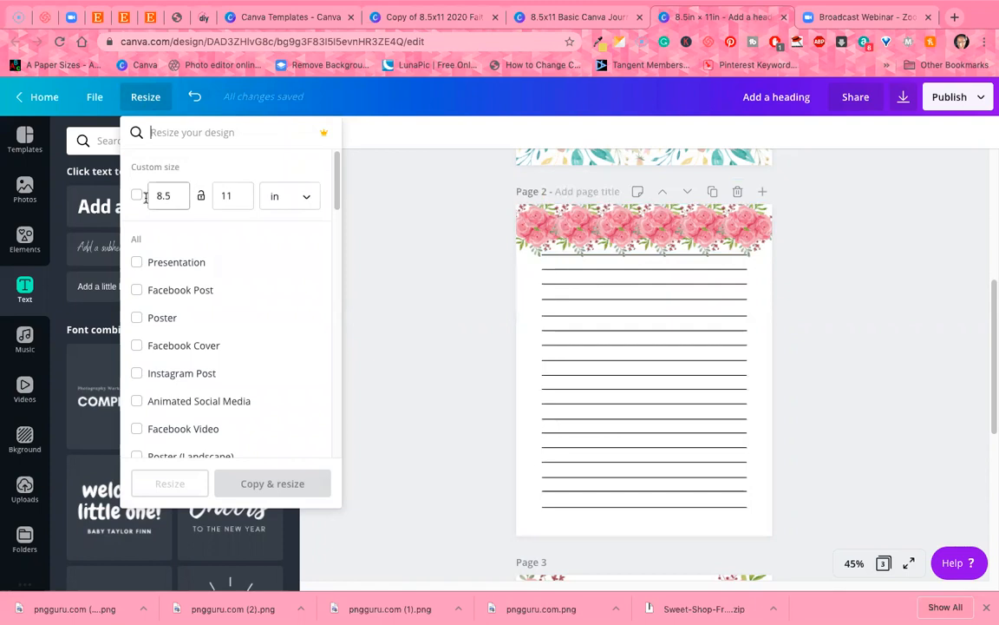
pyautogui.click(221, 201)
pyautogui.click(179, 196)
pyautogui.doubleClick(180, 196)
pyautogui.click(400, 258)
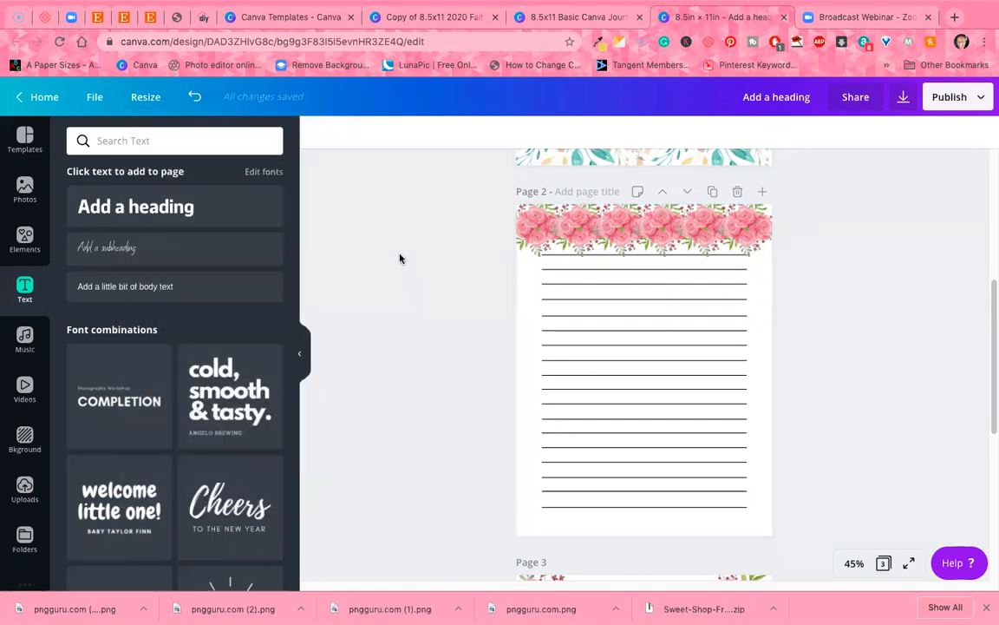
pyautogui.click(145, 96)
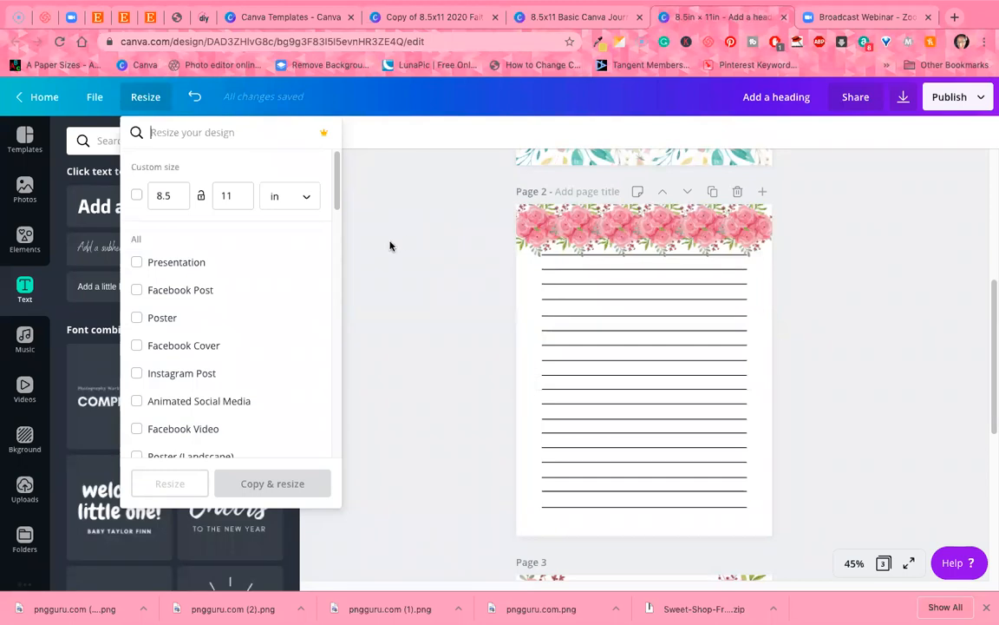
pyautogui.click(403, 227)
# Review the first floral journal page, and switch to the page grid of the 8.5x11 Basic Canva Journal Templates
pyautogui.scroll(4, 433, 210)
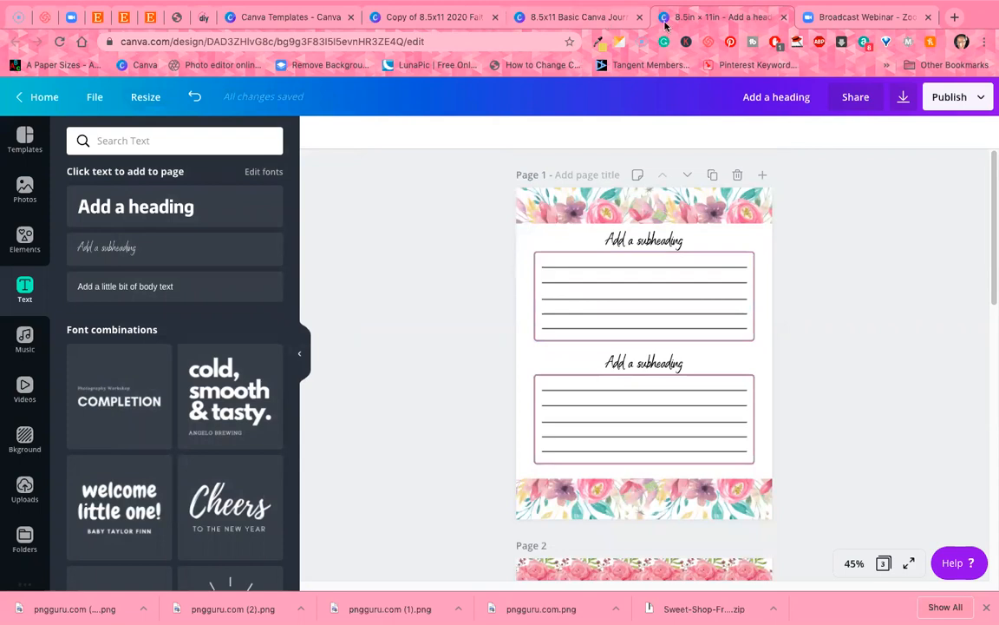
pyautogui.click(559, 19)
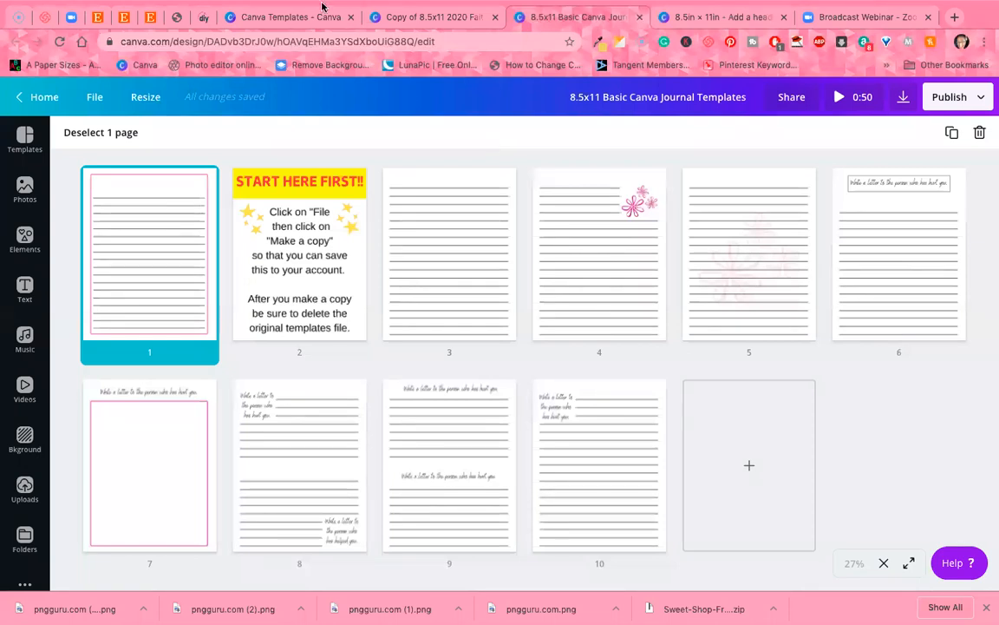
pyautogui.moveTo(564, 23)
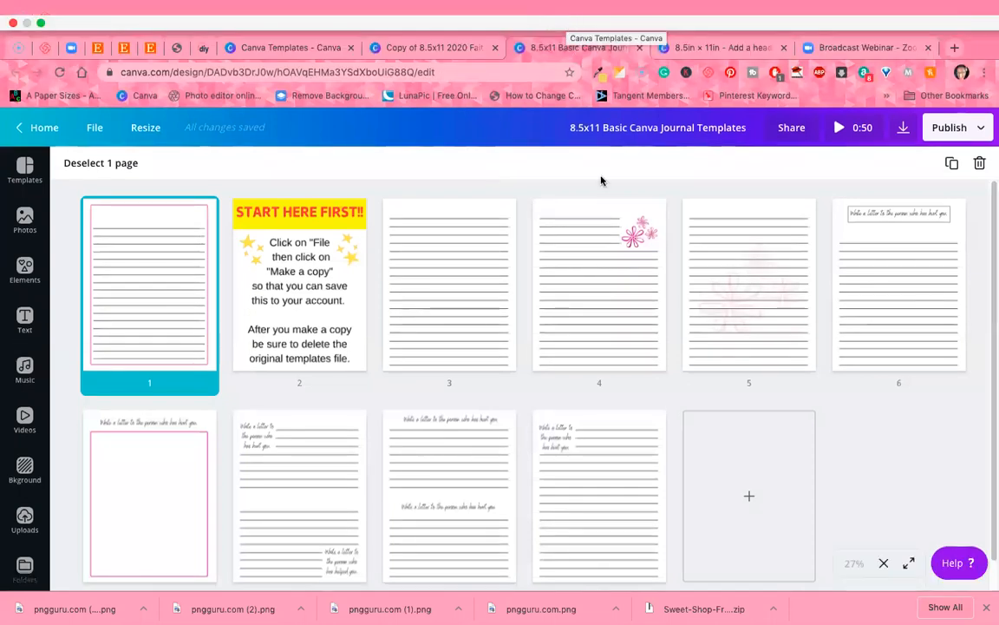